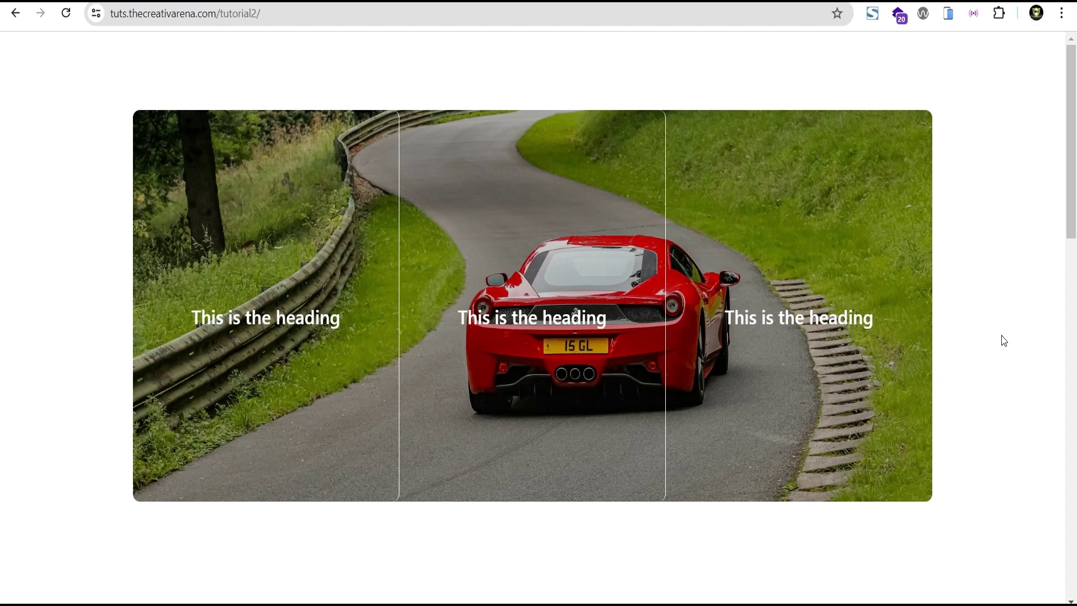
# - Examine the hover effect of the three-column image sections on the demo page, from the car section down to the yoga section
pyautogui.moveTo(316, 401)
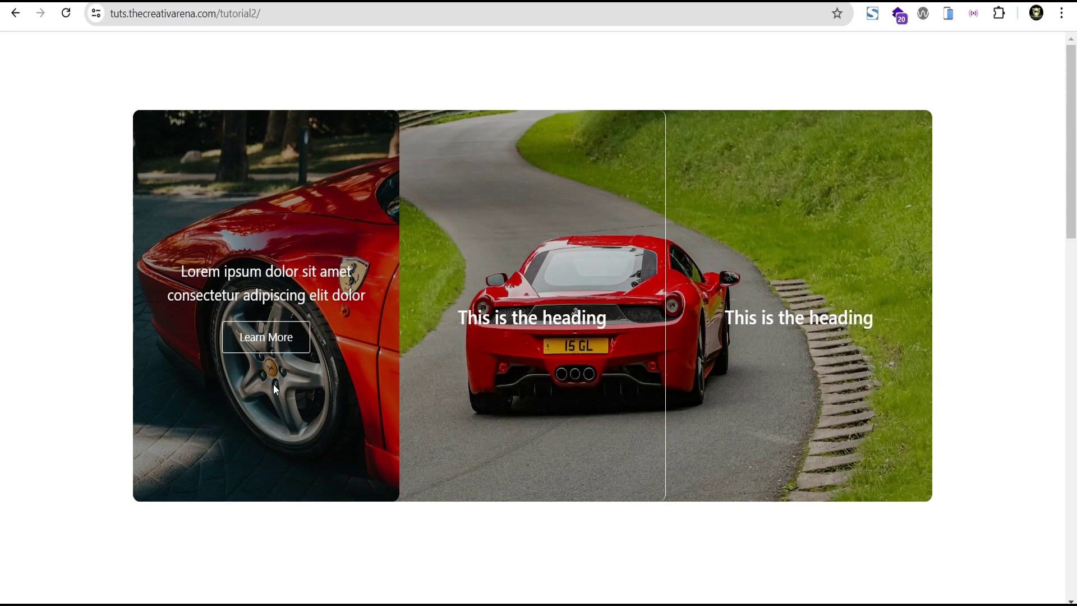
pyautogui.moveTo(557, 403)
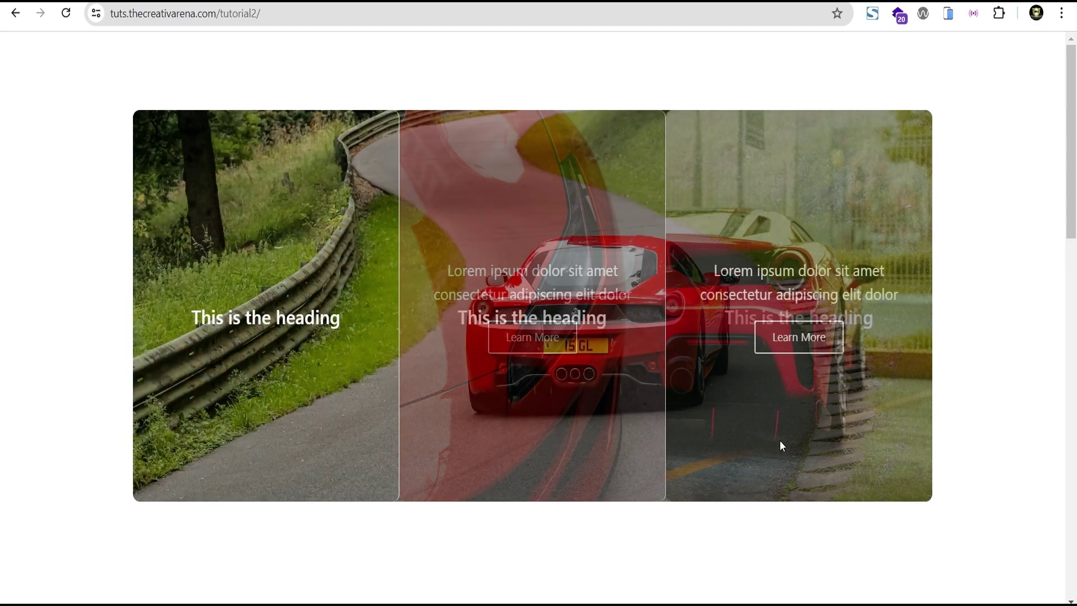
pyautogui.scroll(-10, 1020, 318)
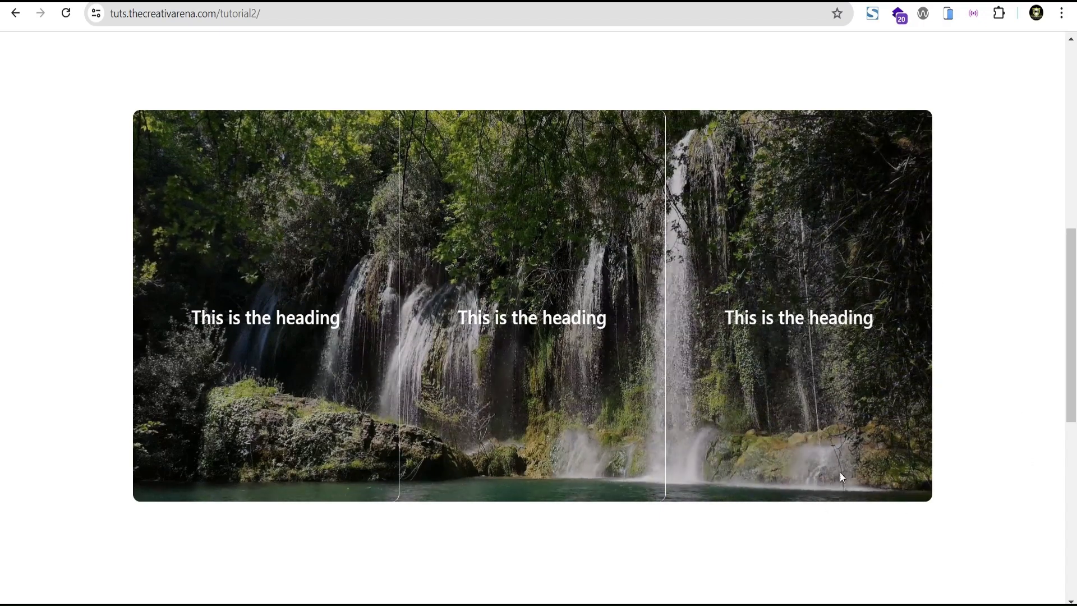
pyautogui.moveTo(836, 445)
pyautogui.moveTo(547, 443)
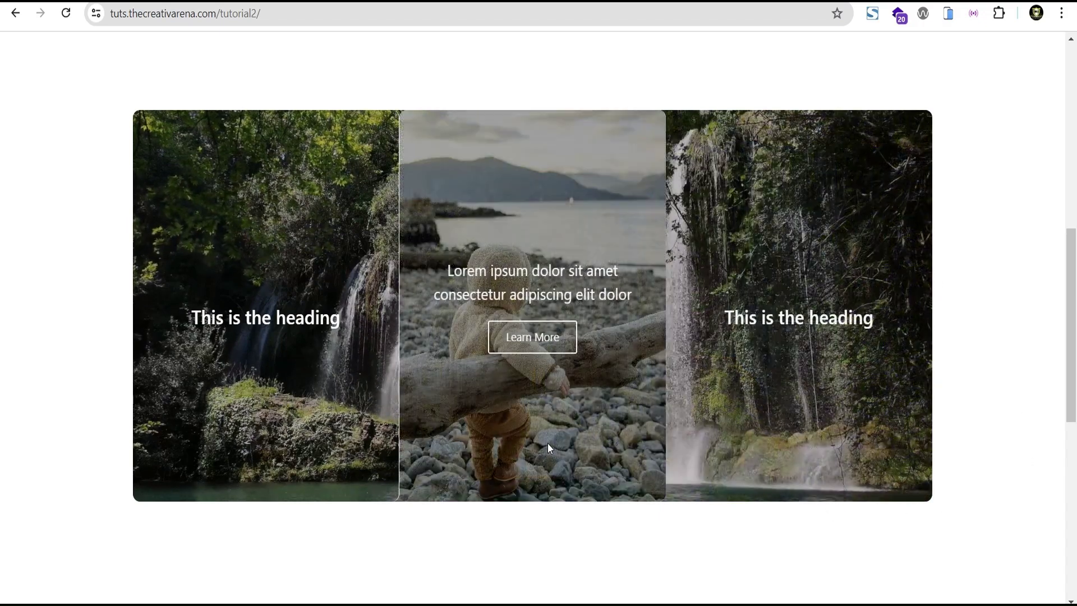
pyautogui.scroll(-7, 312, 457)
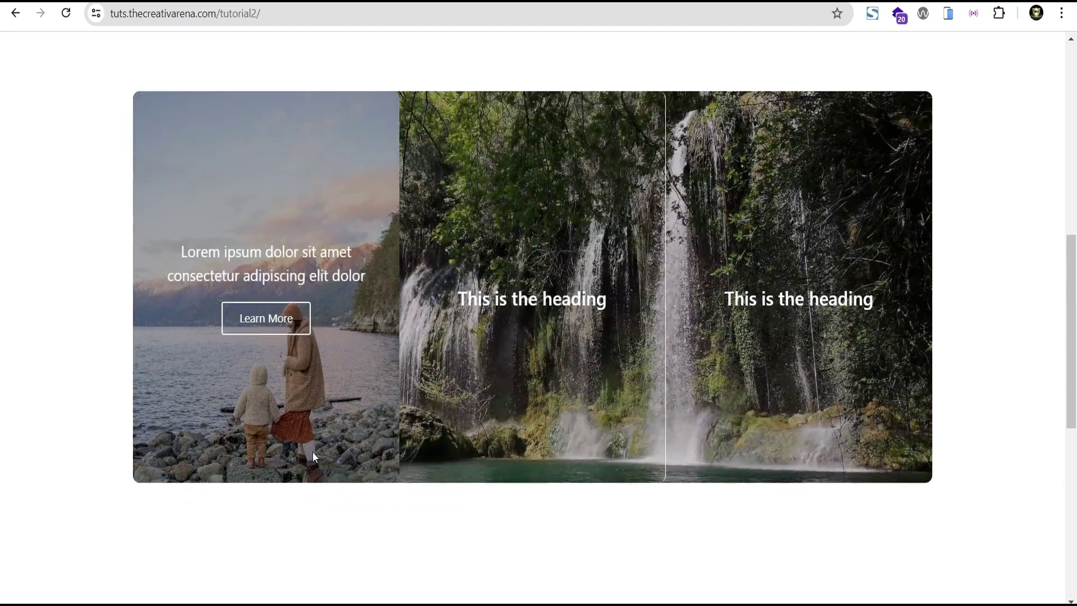
pyautogui.scroll(-2, 1043, 326)
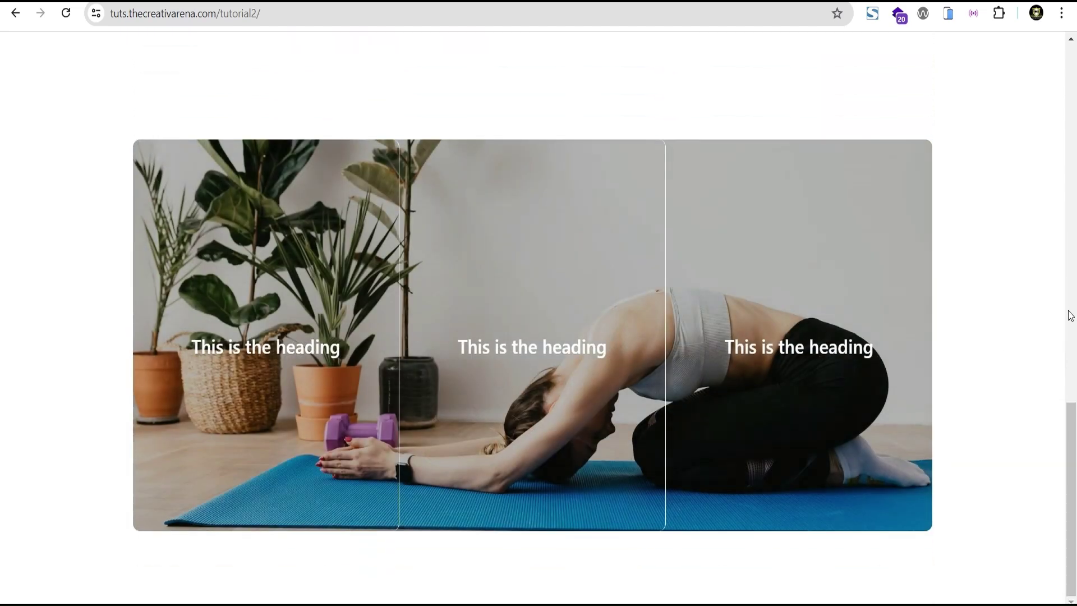
pyautogui.moveTo(847, 477)
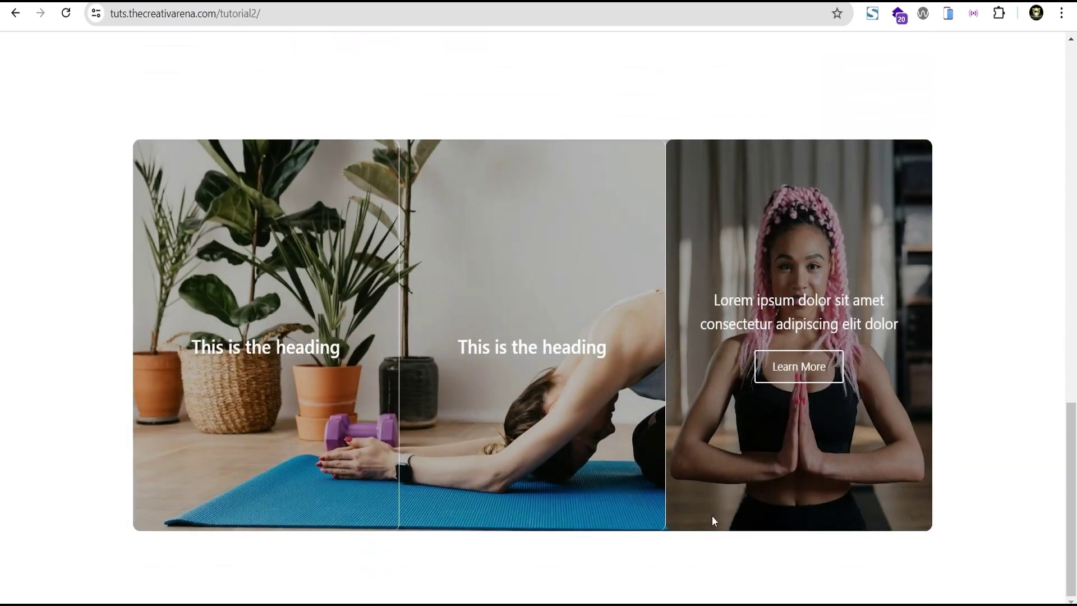
pyautogui.moveTo(344, 462)
pyautogui.scroll(18, 1075, 322)
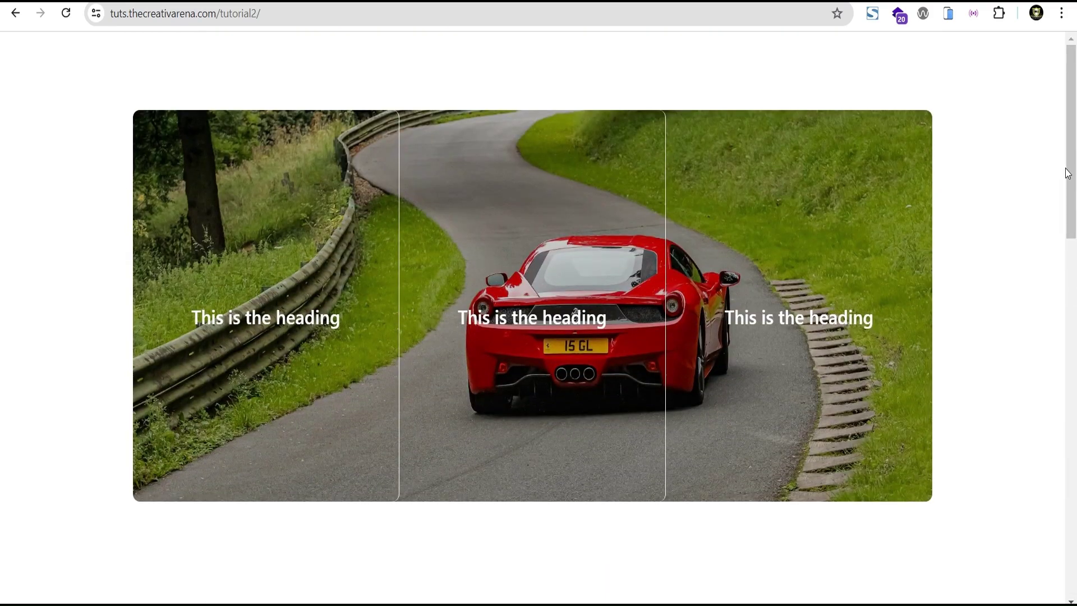
# - Preview the demo page in the device simulator on the Macbook Air and the iPhone 11 PRO MAX
pyautogui.click(947, 14)
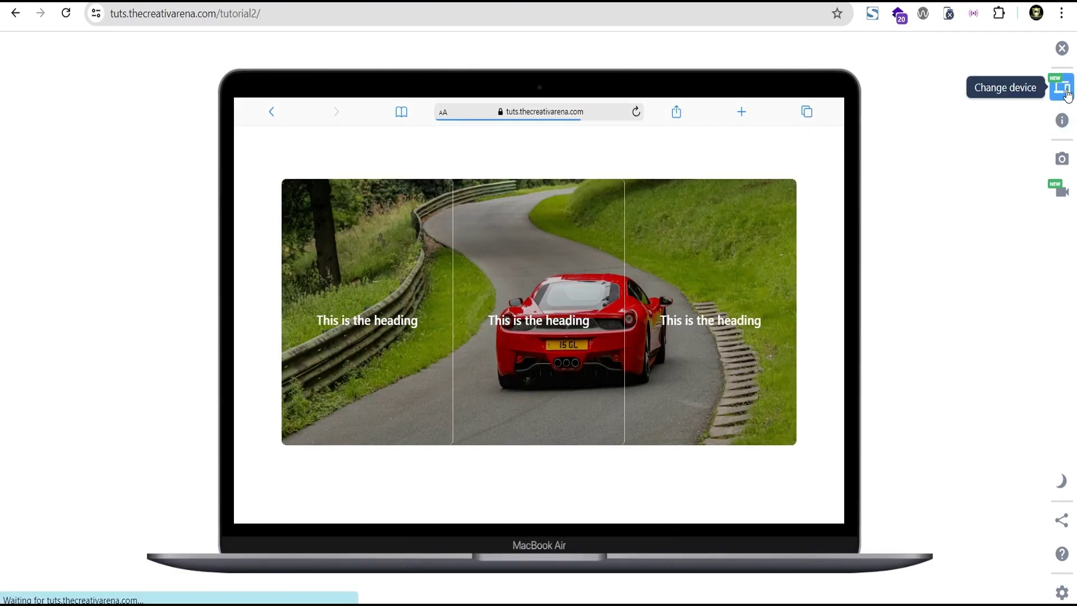
pyautogui.scroll(-10, 759, 307)
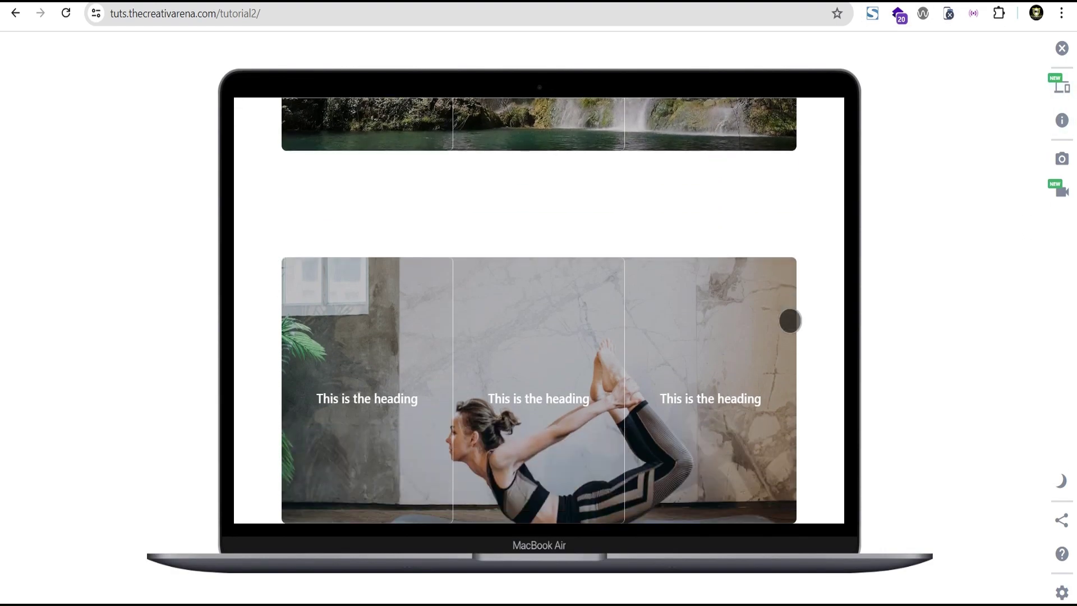
pyautogui.scroll(5, 824, 267)
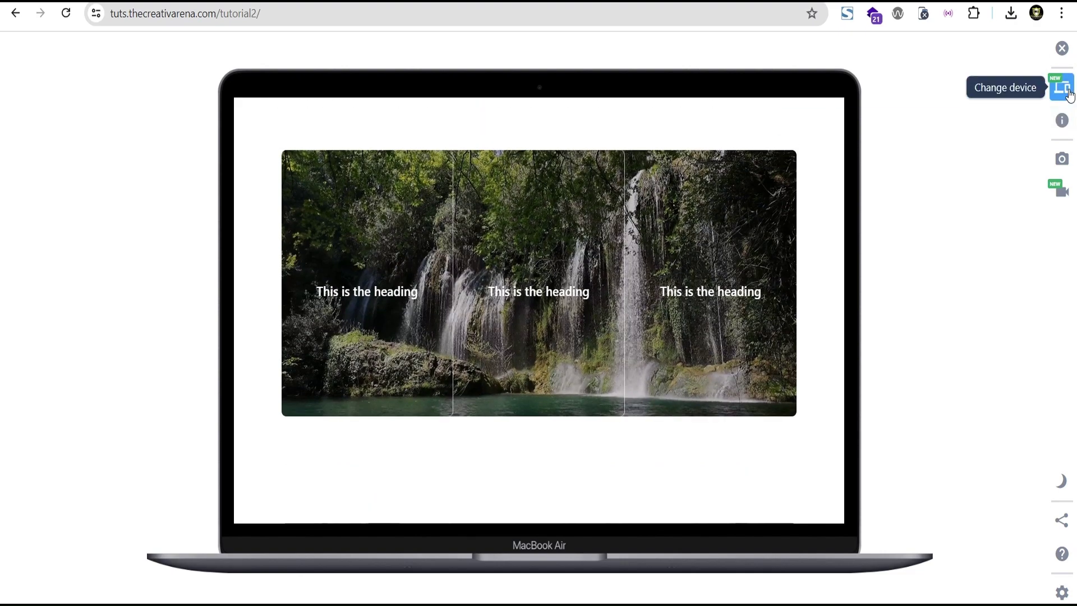
pyautogui.click(1061, 87)
pyautogui.click(854, 493)
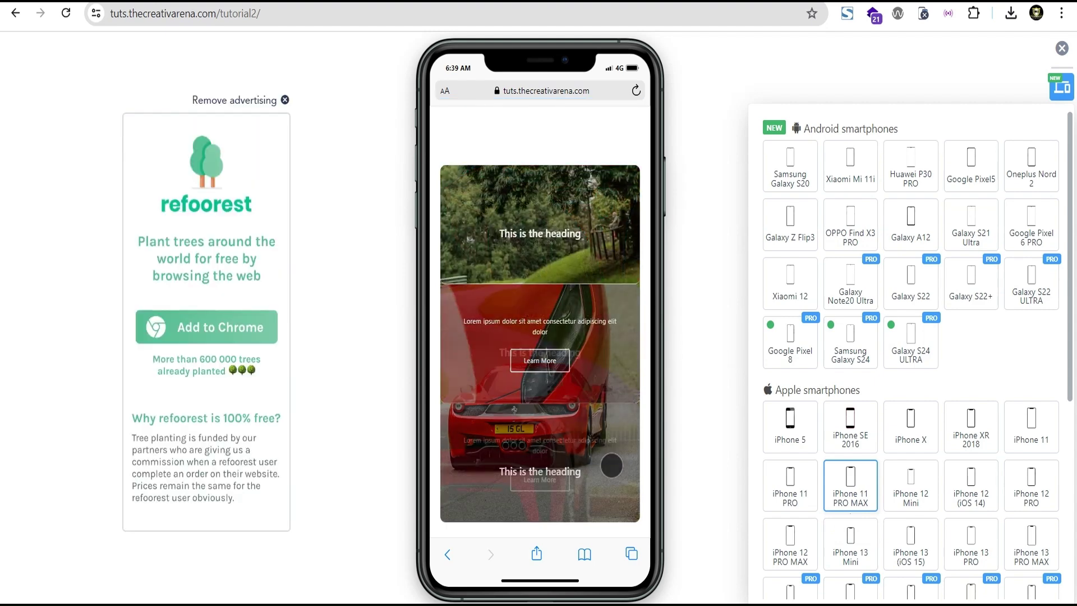
# - Switch the simulated device to iPad PRO 11, review the sections' hover effects down the page, and close the simulator
pyautogui.scroll(-5, 918, 456)
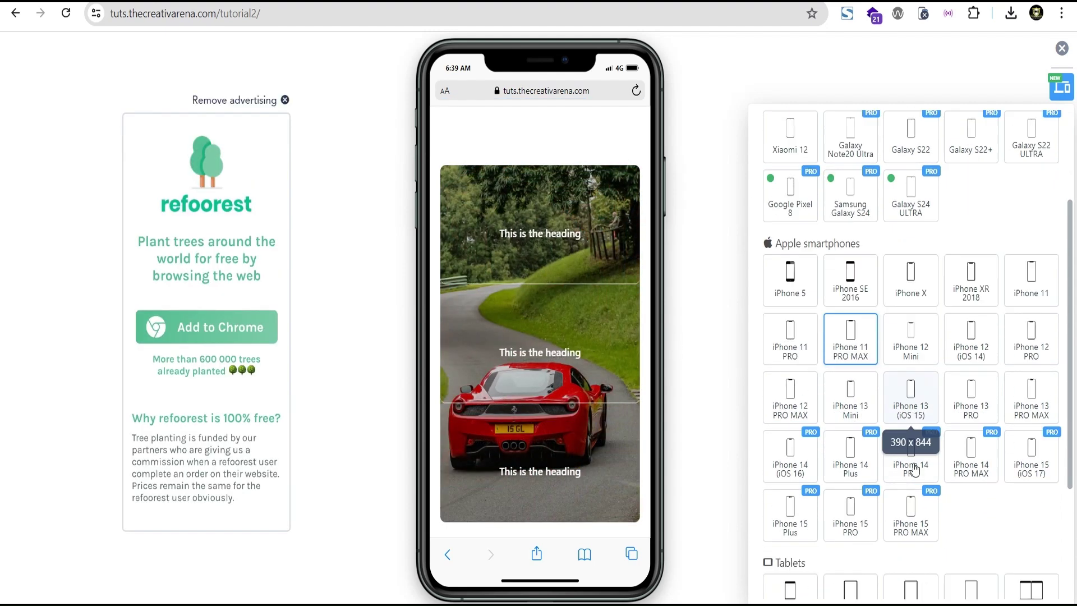
pyautogui.click(917, 430)
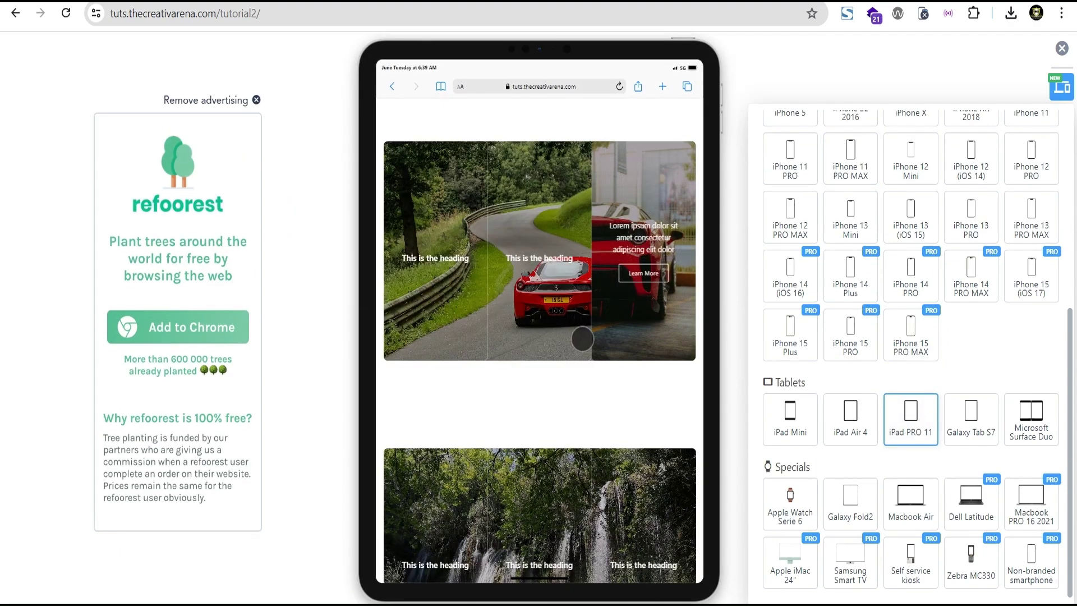
pyautogui.moveTo(549, 347)
pyautogui.scroll(-3, 649, 353)
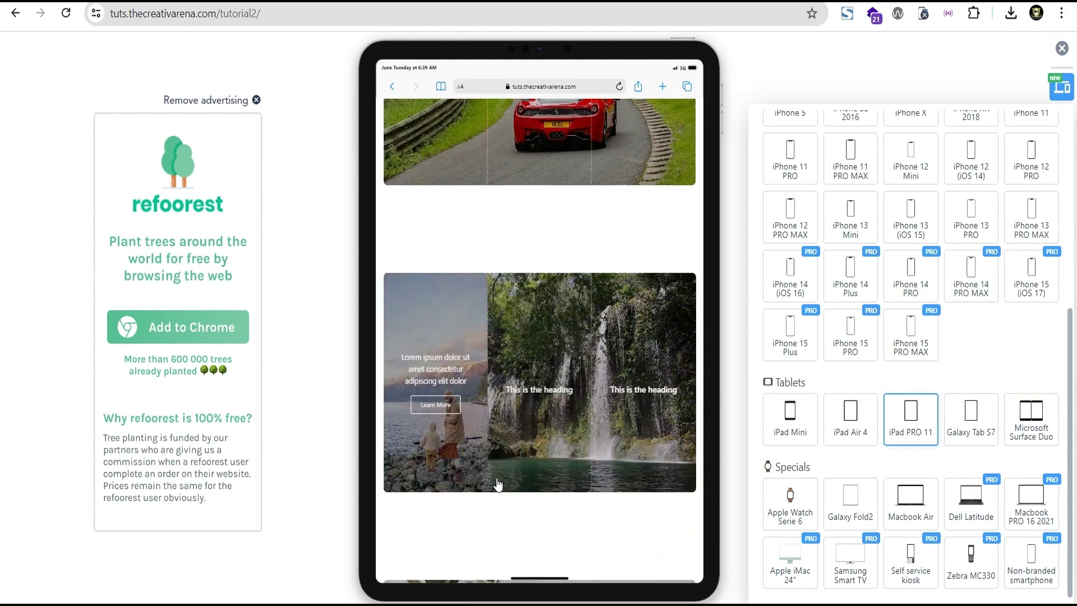
pyautogui.scroll(-3, 609, 442)
pyautogui.scroll(-2, 609, 443)
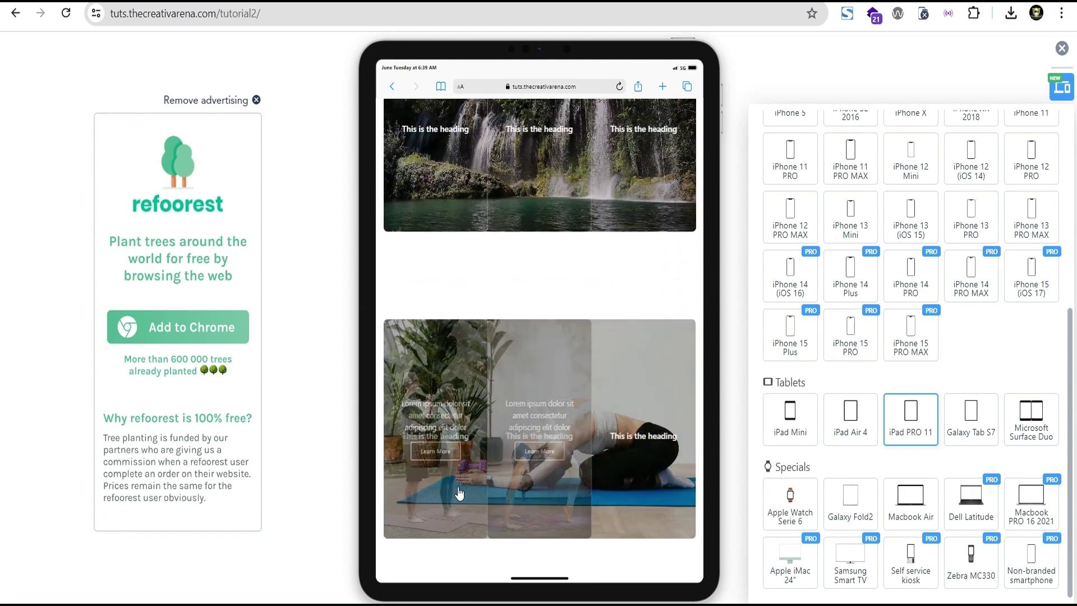
pyautogui.click(1062, 50)
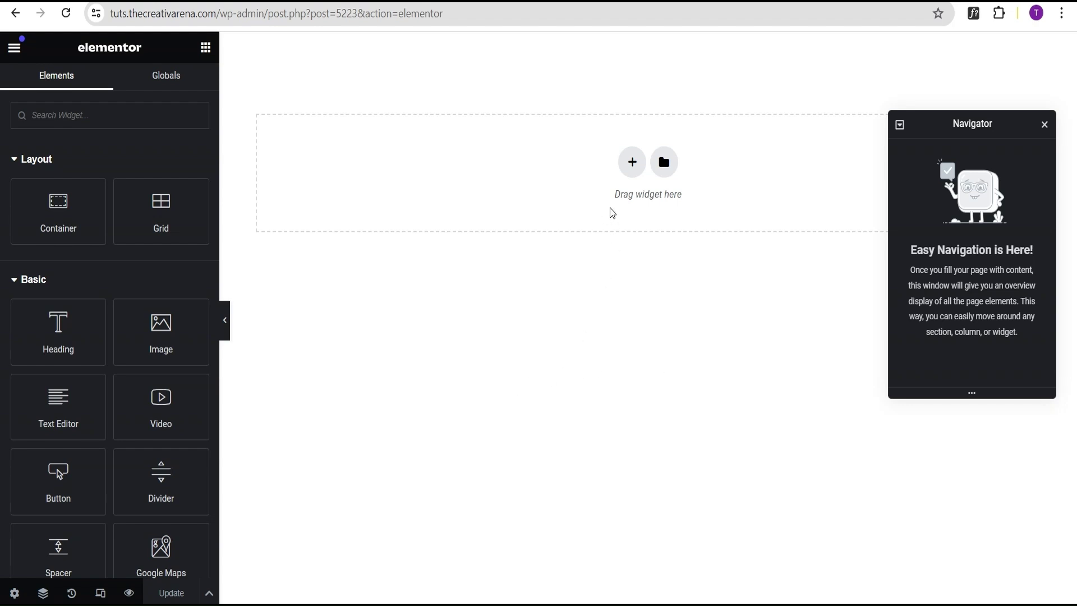
# - Add a flexbox container with the single-column, downward-direction structure to the empty page
pyautogui.click(632, 163)
pyautogui.click(610, 198)
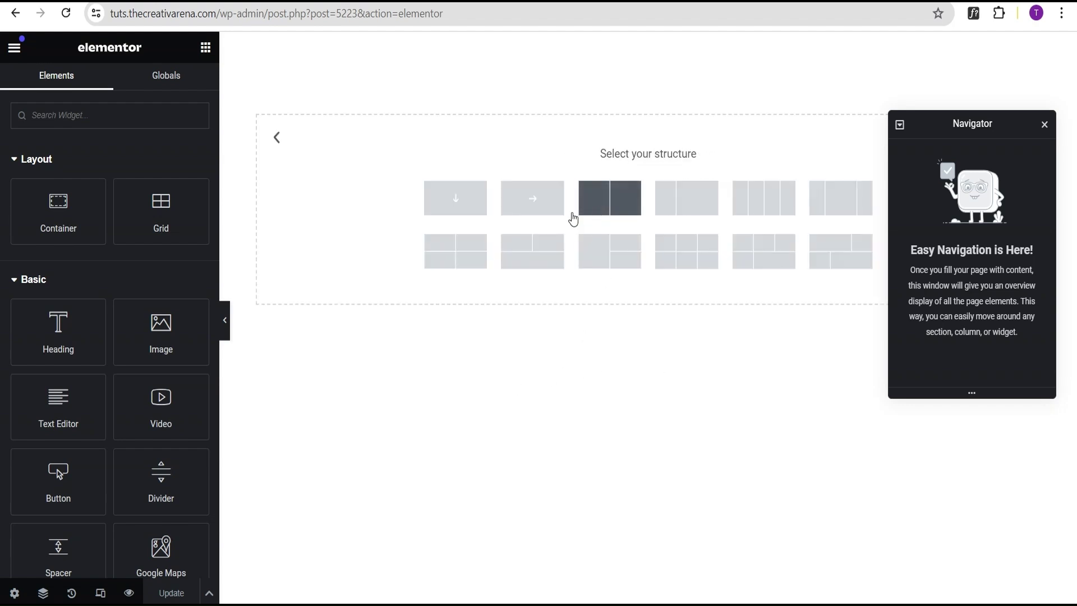
pyautogui.click(455, 203)
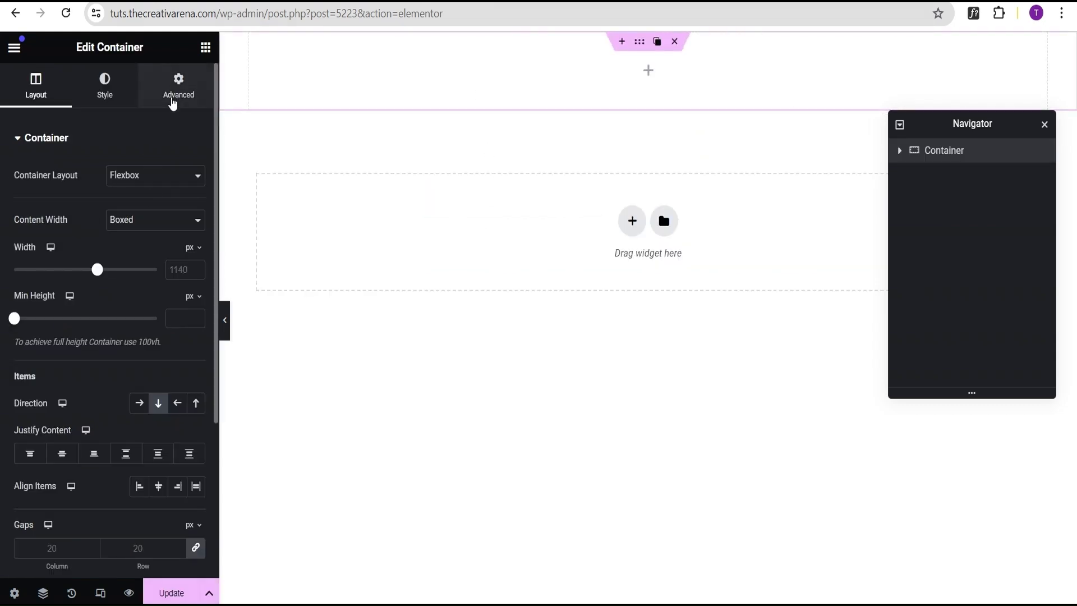
# - Set the container's padding to 100 px on all four sides
pyautogui.click(179, 96)
pyautogui.click(29, 252)
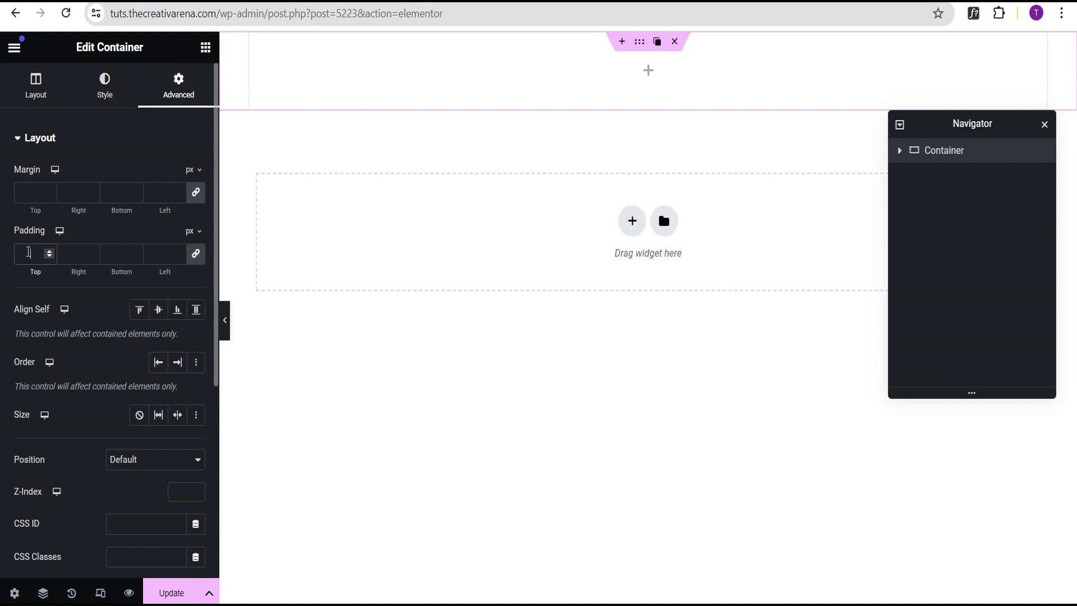
pyautogui.write('100')
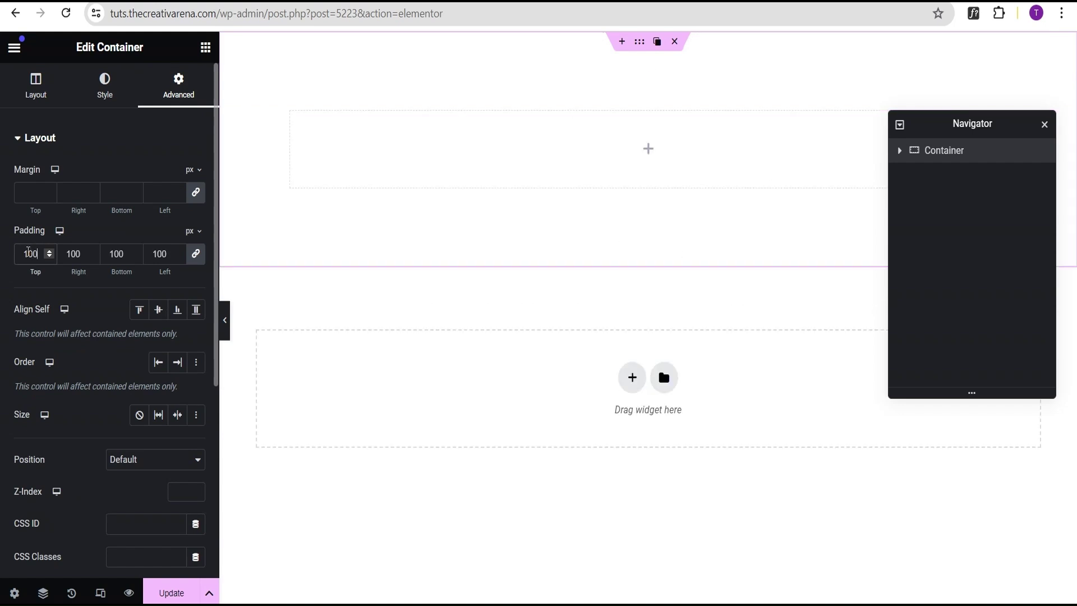
# - Nest a new container inside the padded container
pyautogui.click(36, 95)
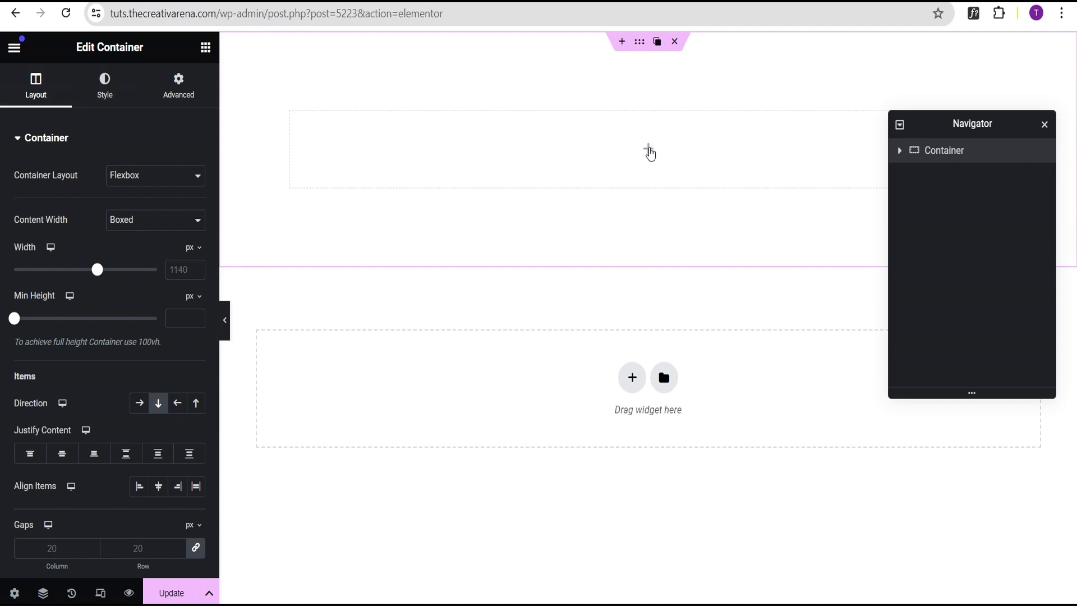
pyautogui.click(649, 152)
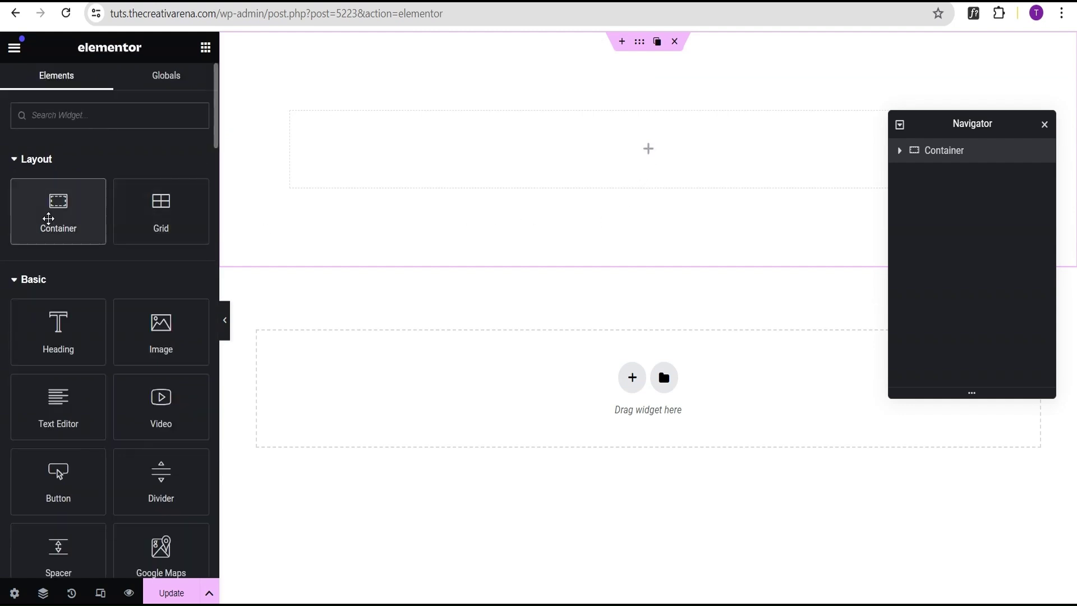
pyautogui.moveTo(53, 212); pyautogui.dragTo(572, 179)
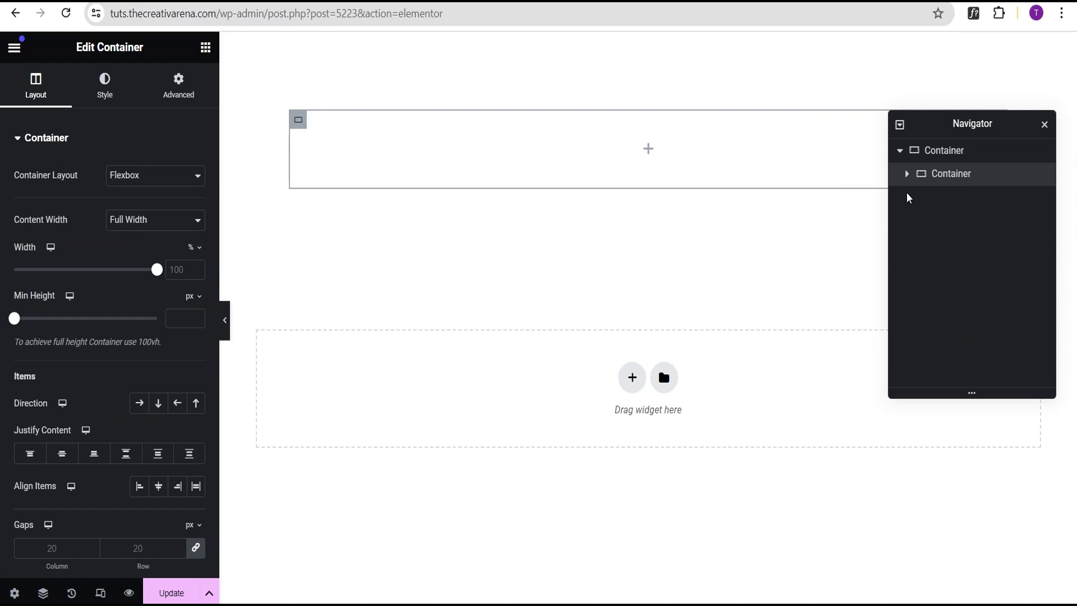
# - Rename the outer container as Parent and the nested container as Child
pyautogui.doubleClick(948, 157)
pyautogui.write('Parent')
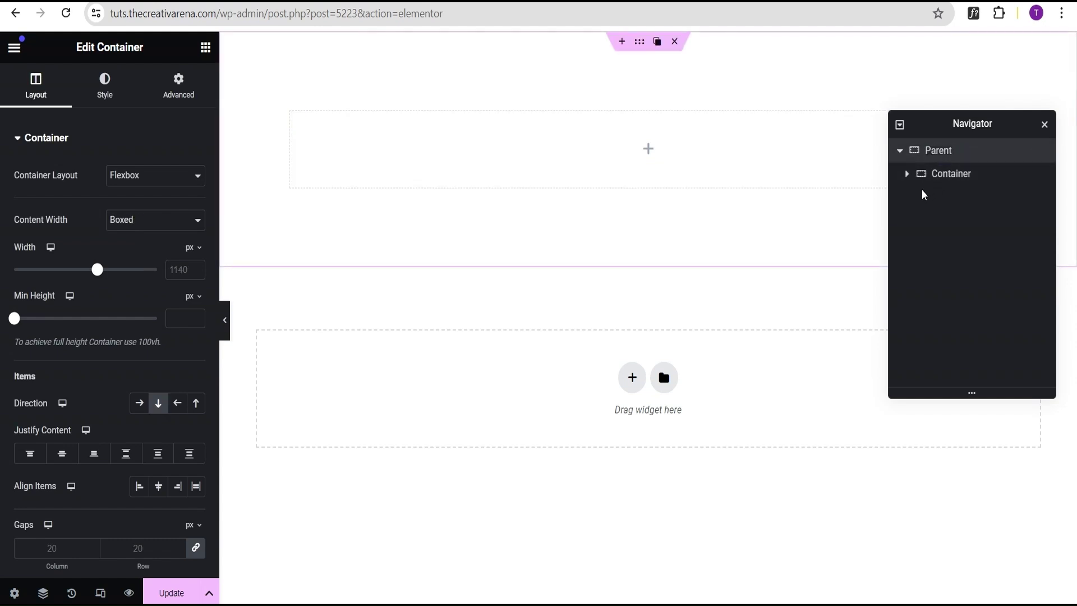
pyautogui.click(951, 175)
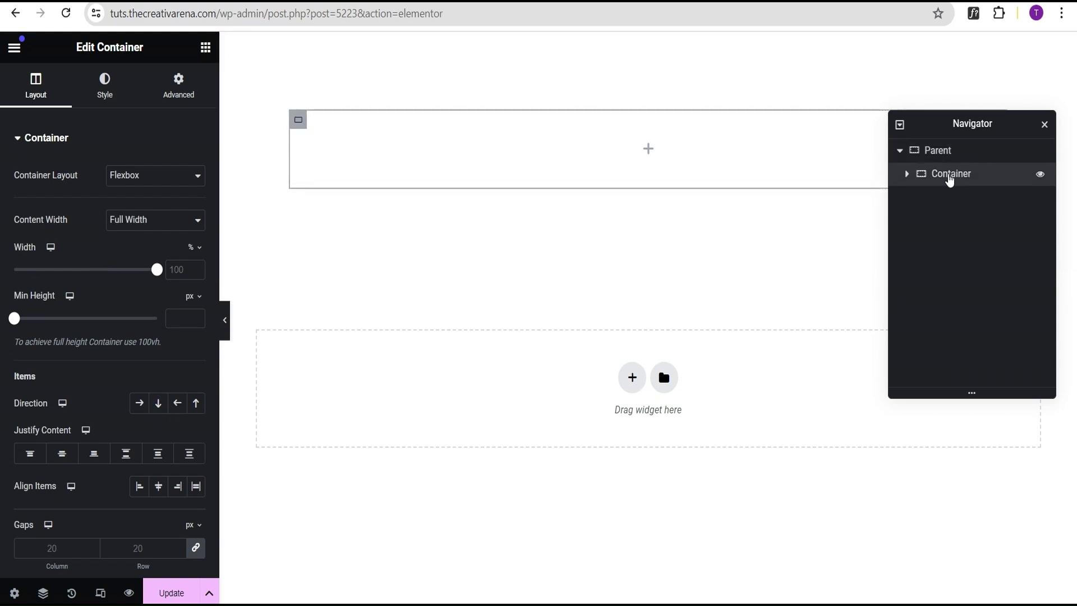
pyautogui.doubleClick(949, 176)
pyautogui.write('Child')
pyautogui.press('Return')
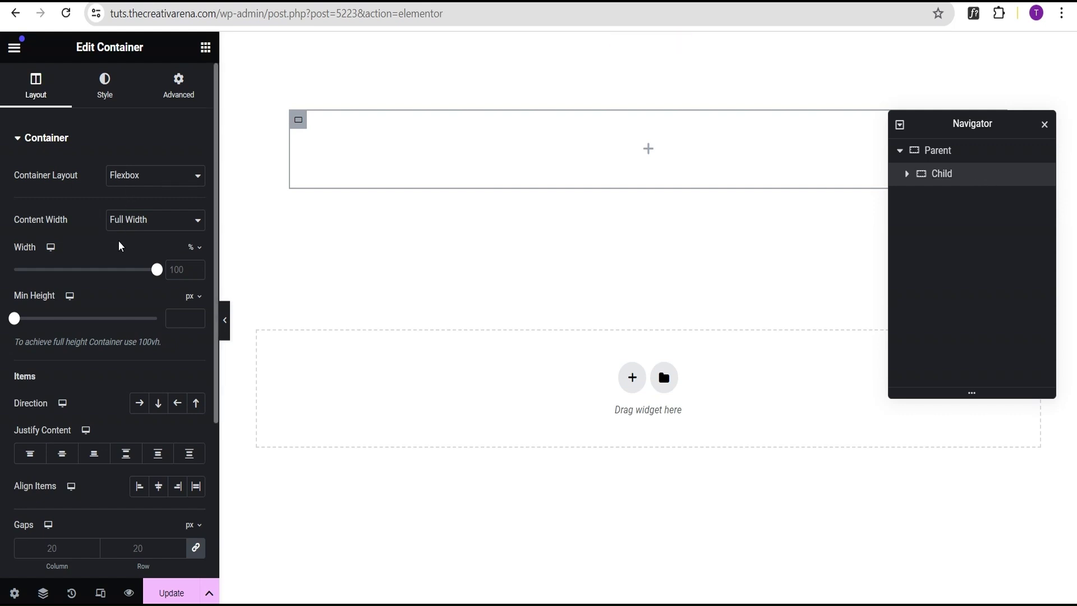
# - Set the Child container's content width to Boxed and its item direction to horizontal row
pyautogui.click(143, 221)
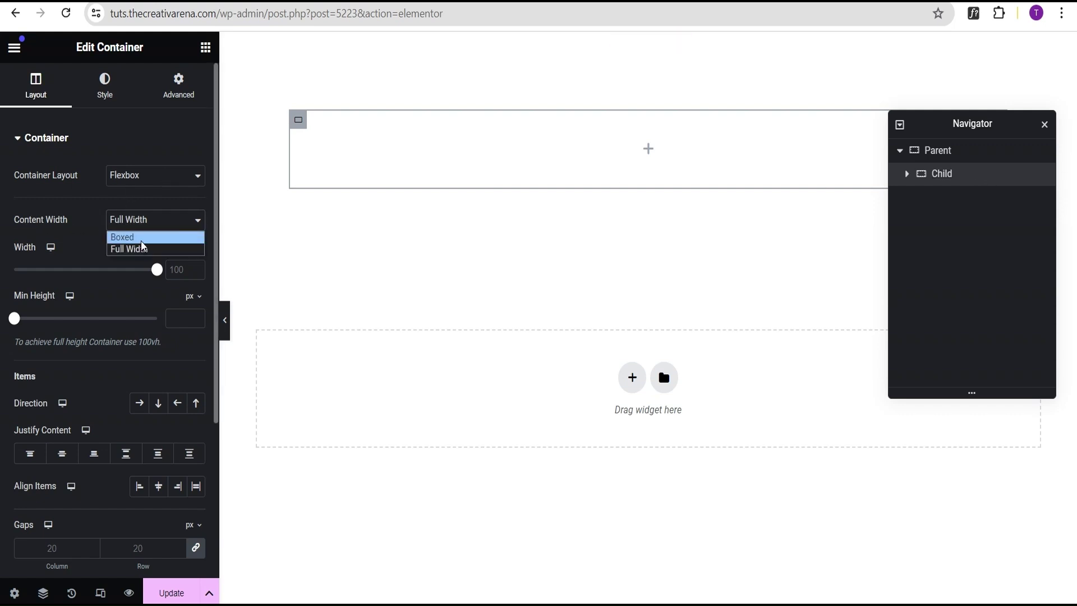
pyautogui.click(134, 236)
pyautogui.scroll(-2, 107, 351)
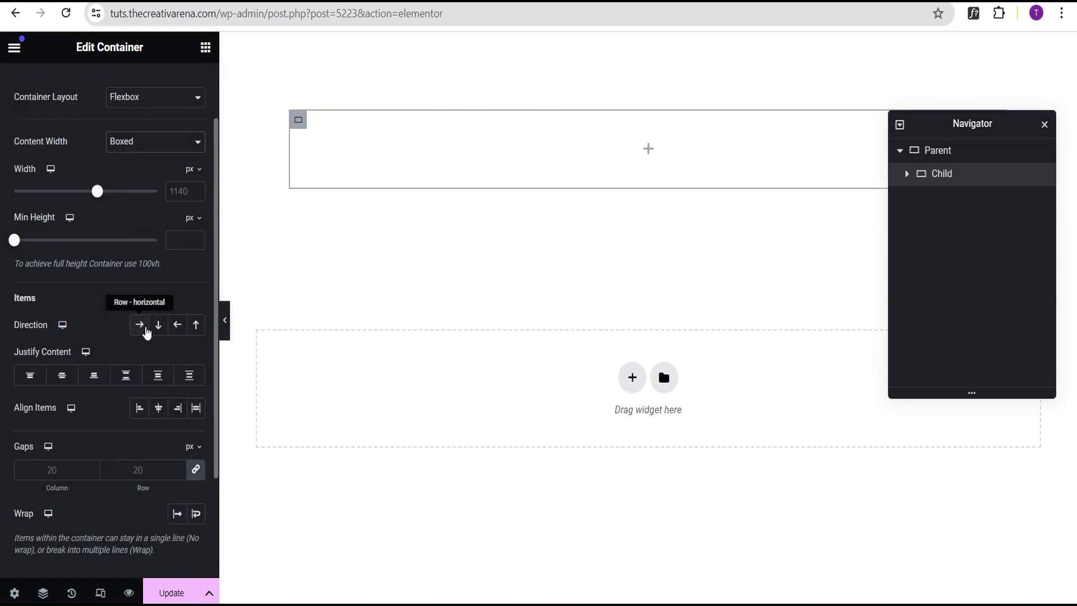
pyautogui.click(139, 331)
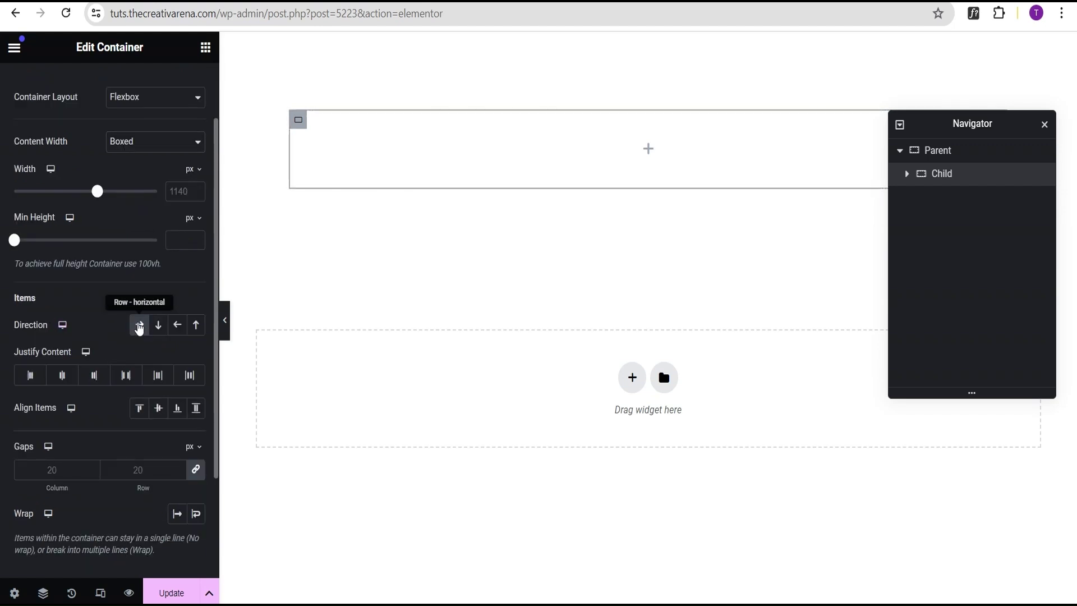
pyautogui.scroll(2, 139, 328)
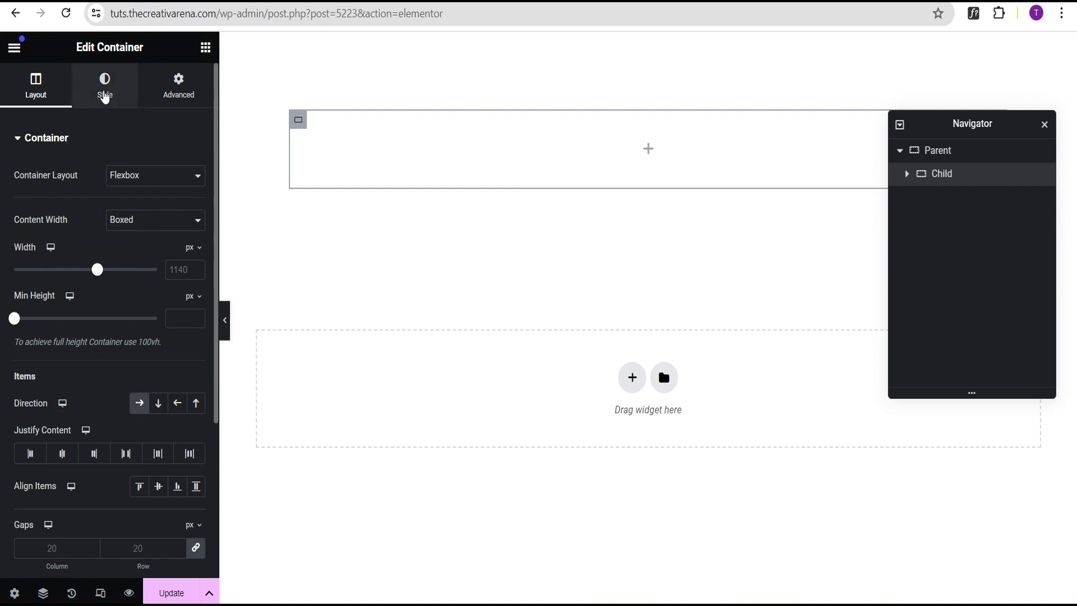
pyautogui.click(104, 91)
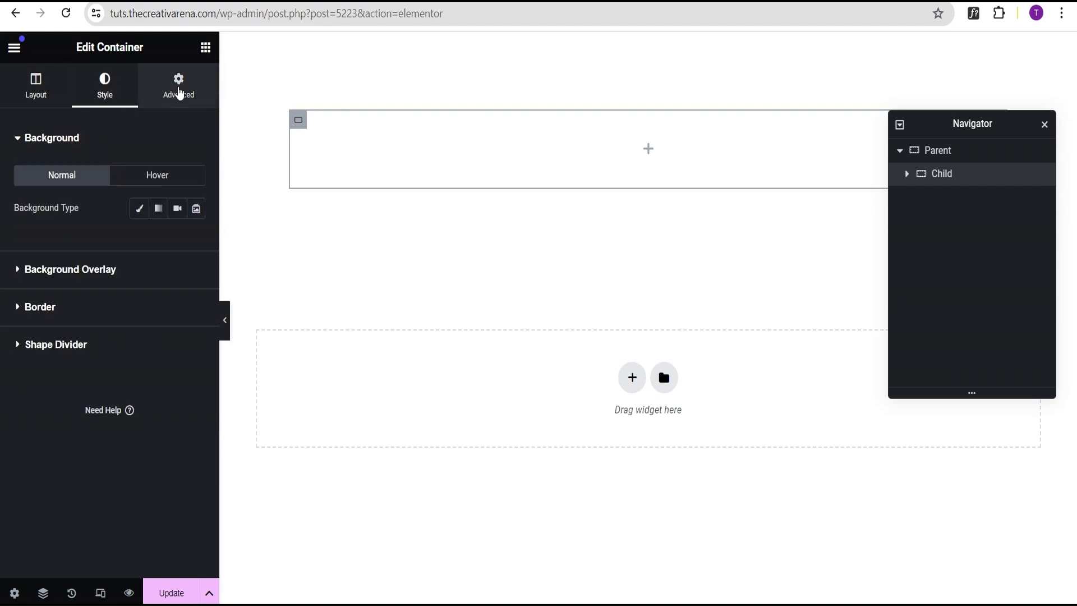
pyautogui.click(179, 93)
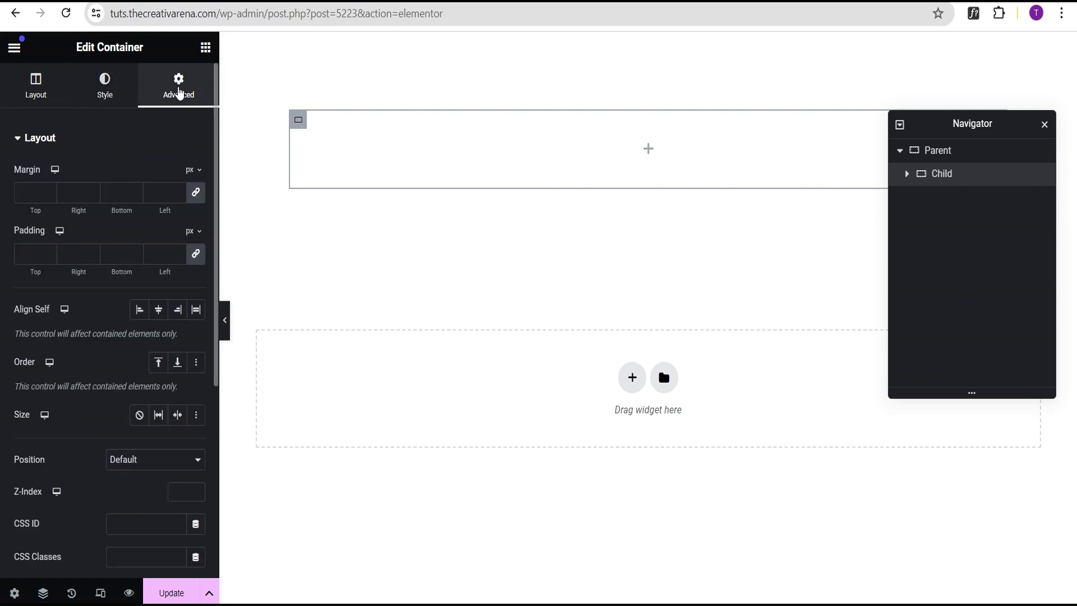
pyautogui.scroll(-5, 168, 118)
pyautogui.scroll(1, 167, 133)
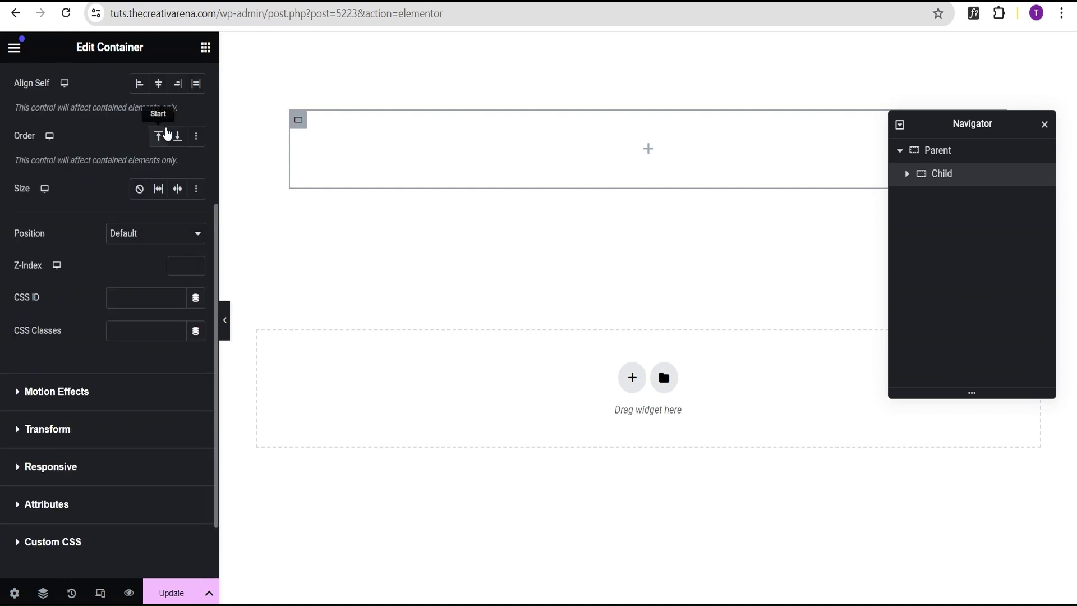
pyautogui.scroll(5, 167, 132)
pyautogui.click(36, 82)
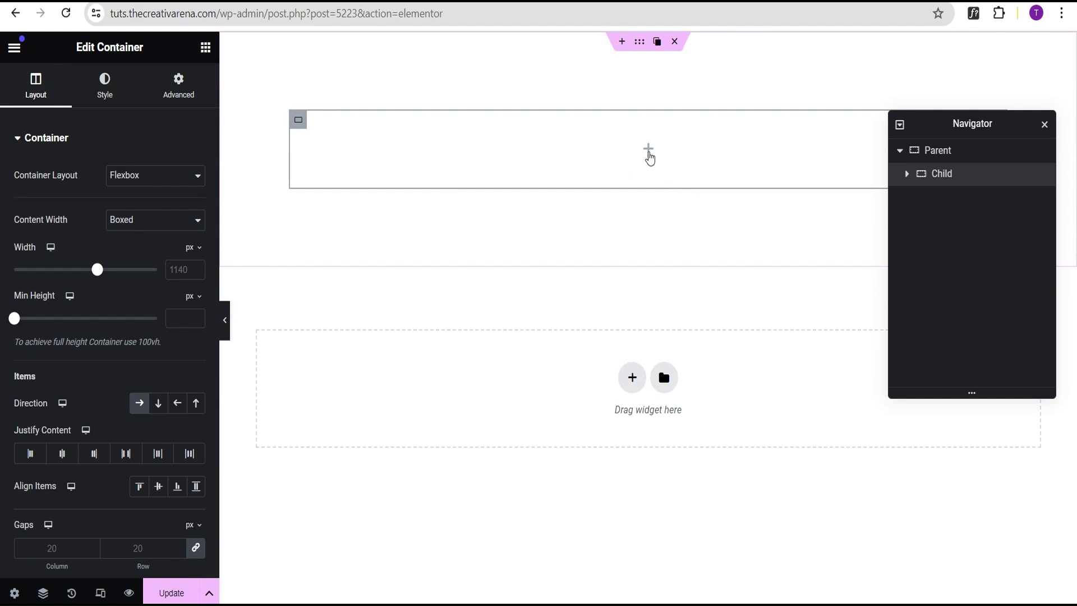
# - Add a Flip Box widget inside the Child container
pyautogui.click(648, 152)
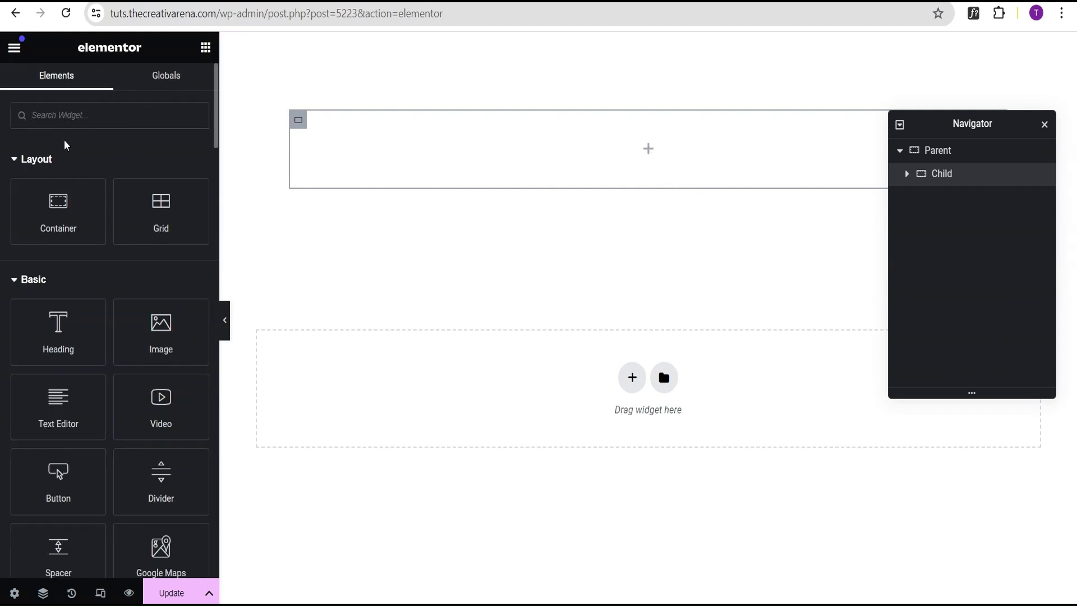
pyautogui.write('flip')
pyautogui.moveTo(62, 163); pyautogui.dragTo(412, 169)
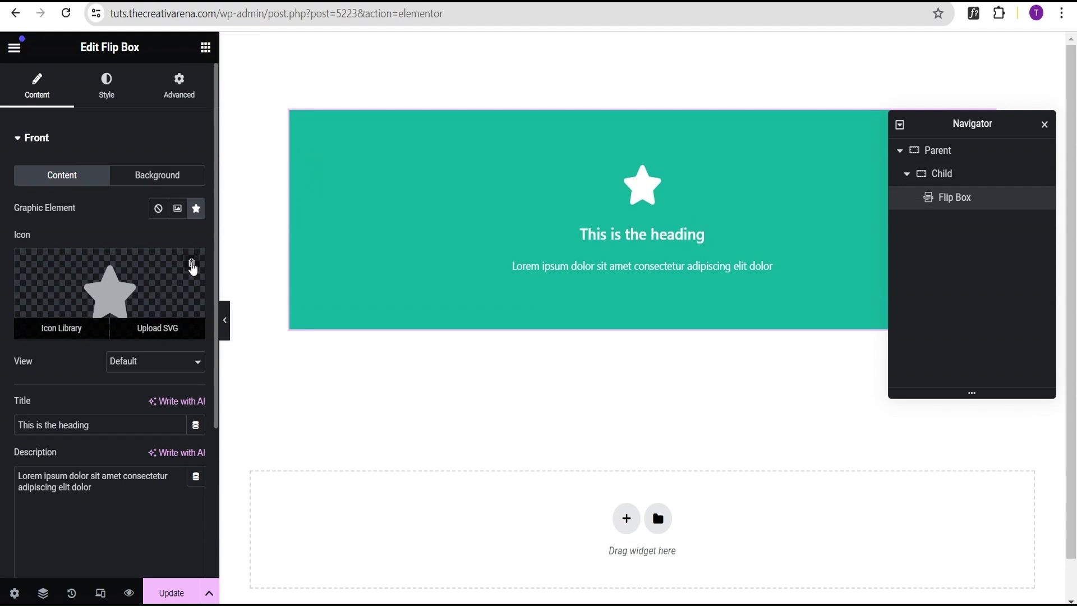
# - Remove the star icon and clear the description text from the flip box's front side
pyautogui.click(192, 265)
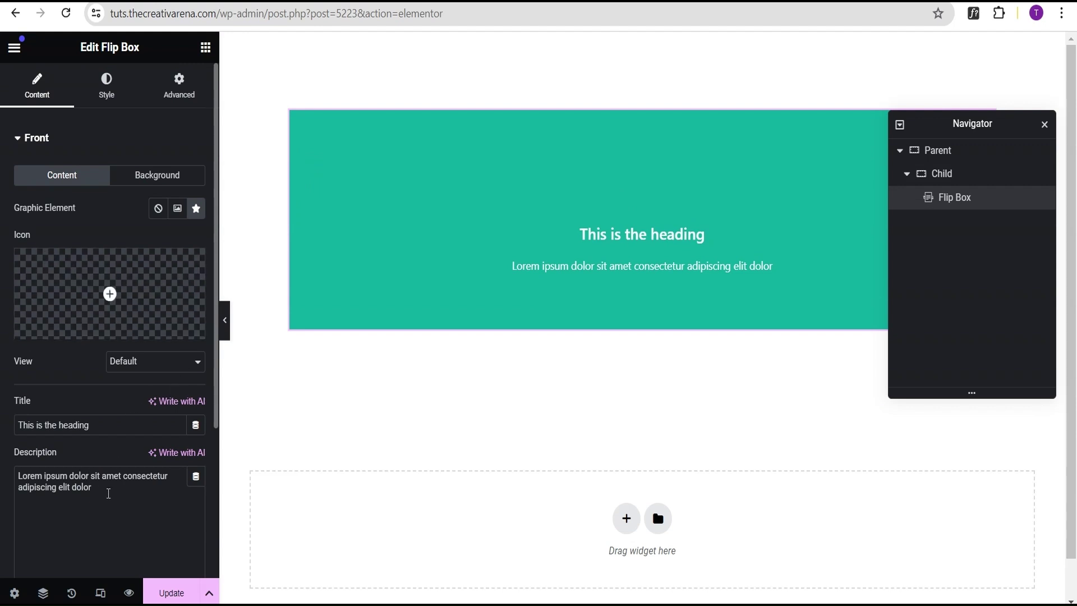
pyautogui.moveTo(108, 492); pyautogui.dragTo(1, 438)
pyautogui.press('BackSpace')
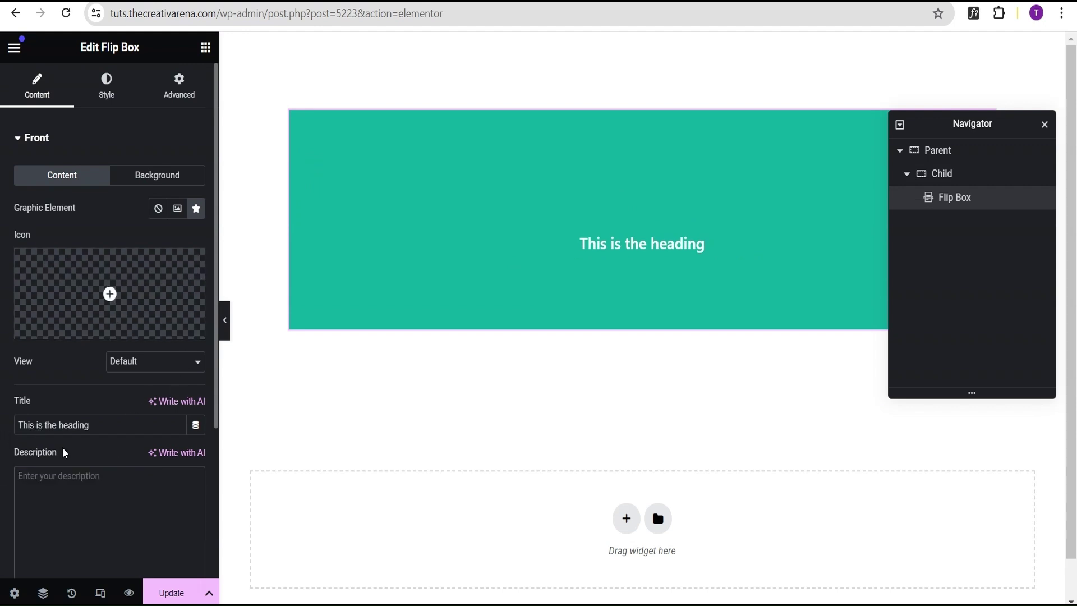
pyautogui.click(15, 140)
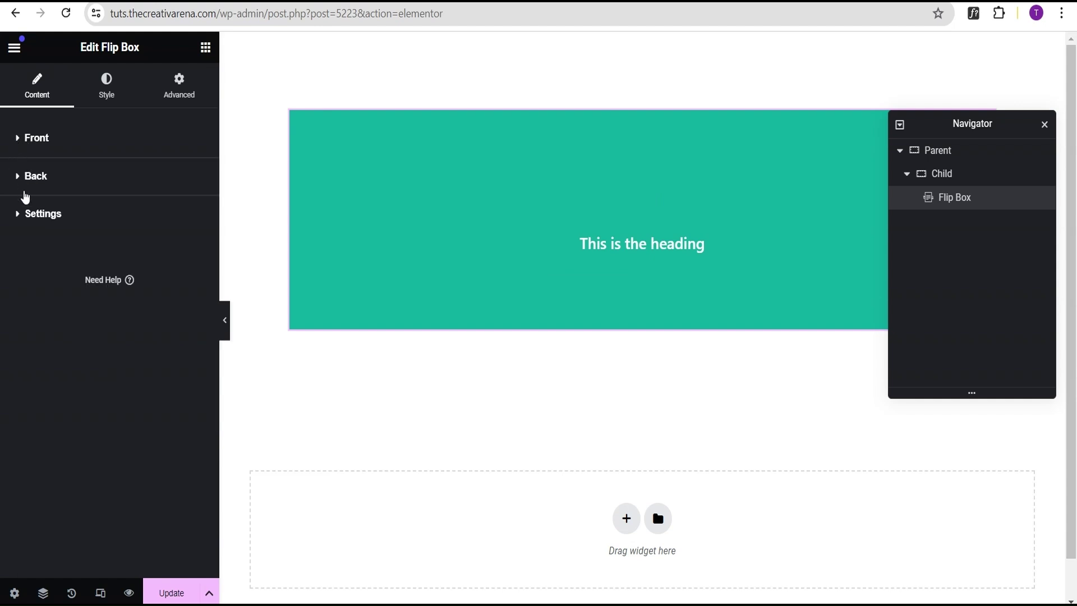
# - Set the flip box's height to 500 px, border radius to 10 px and flip effect to Fade
pyautogui.click(34, 219)
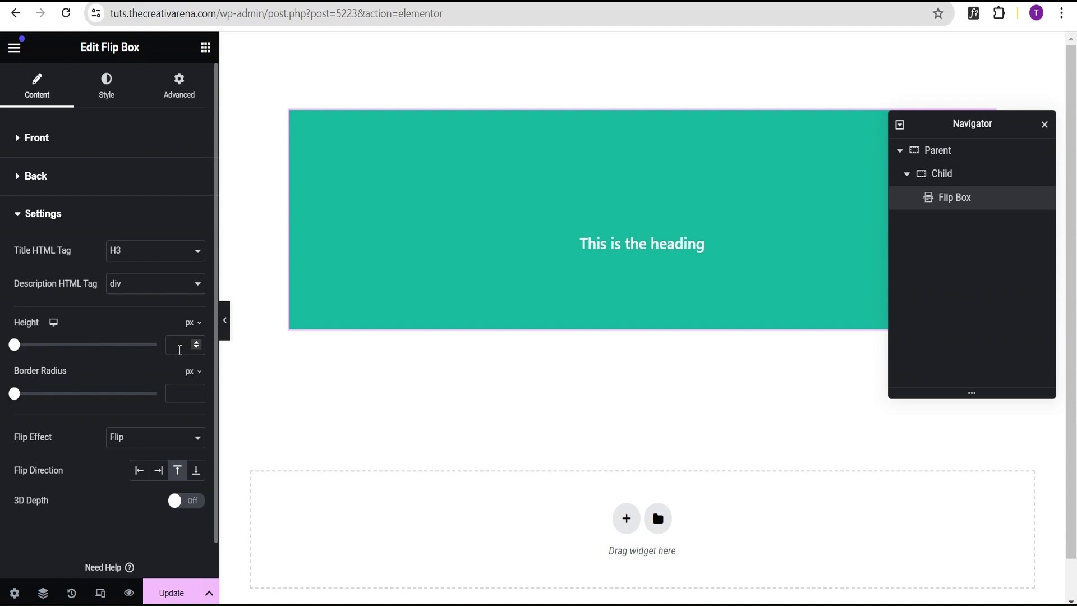
pyautogui.write('500')
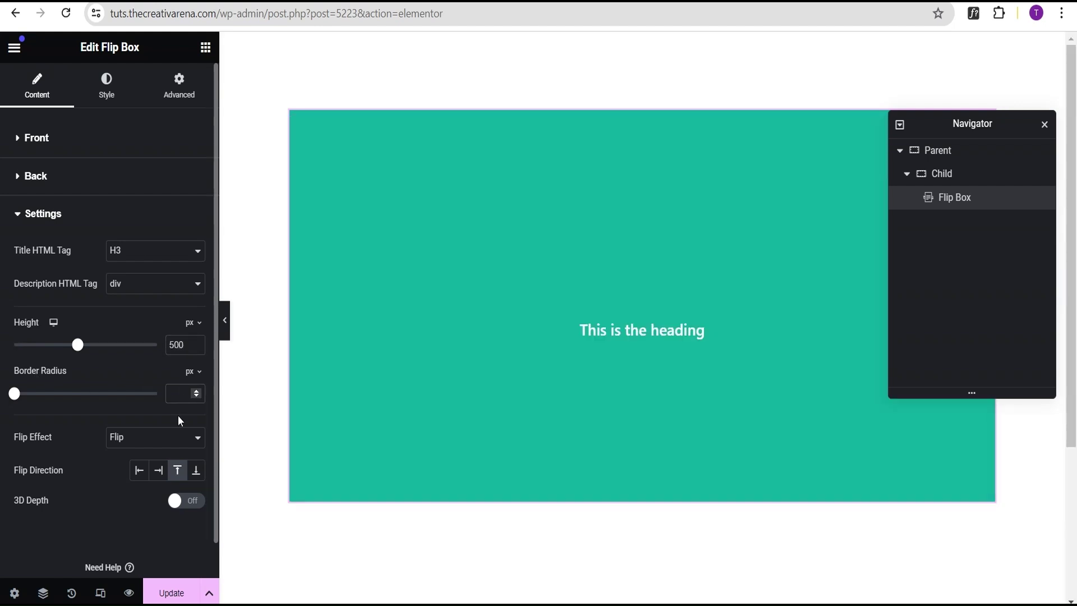
pyautogui.write('10')
pyautogui.click(138, 443)
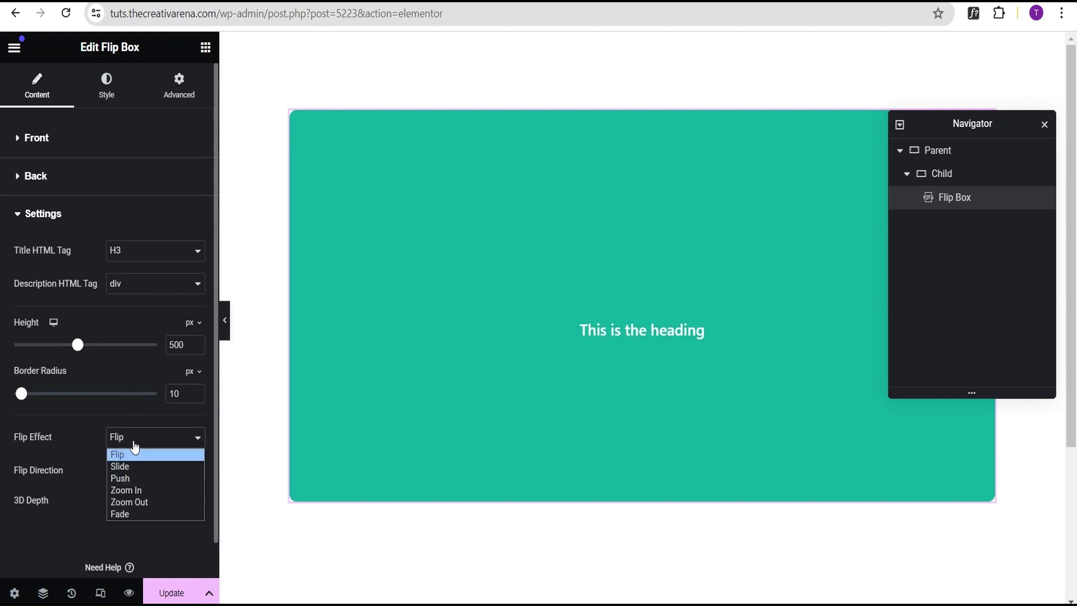
pyautogui.click(122, 515)
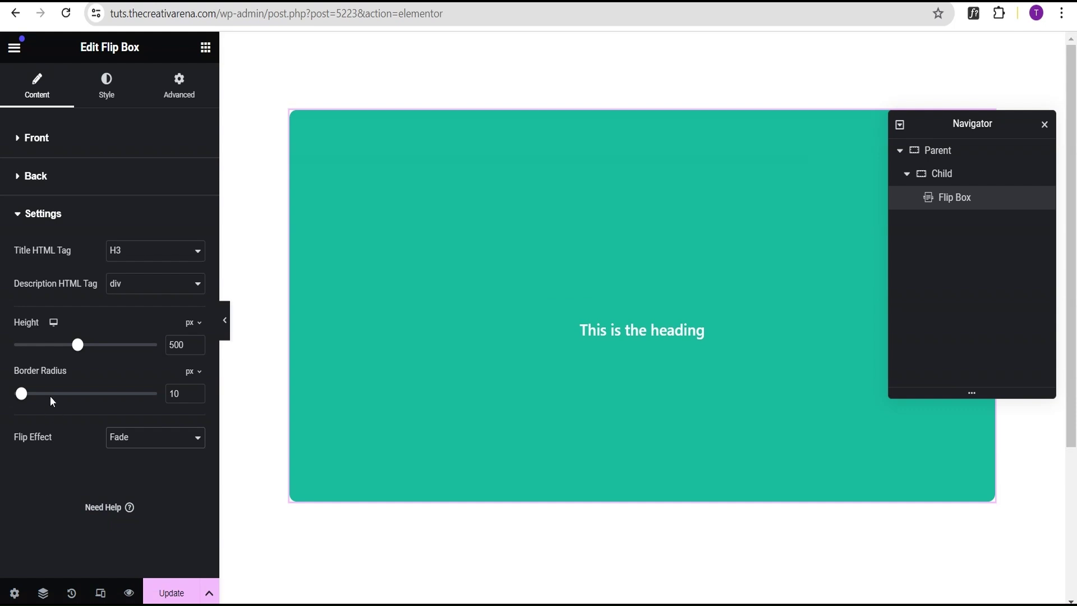
pyautogui.click(17, 216)
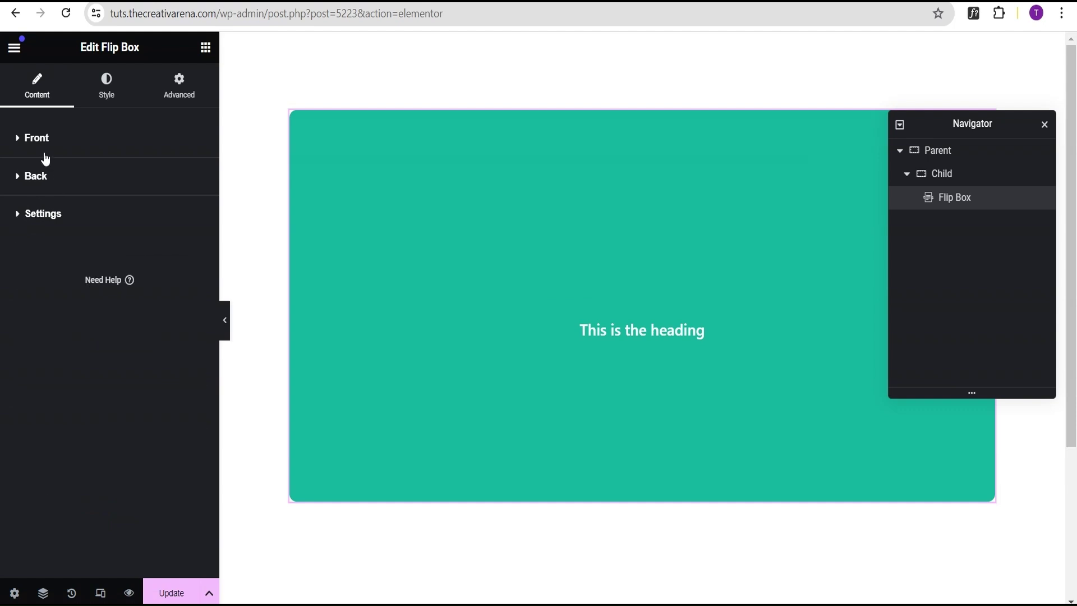
# - Give the flip box's front a classic background with the fully transparent color #02010100
pyautogui.click(38, 141)
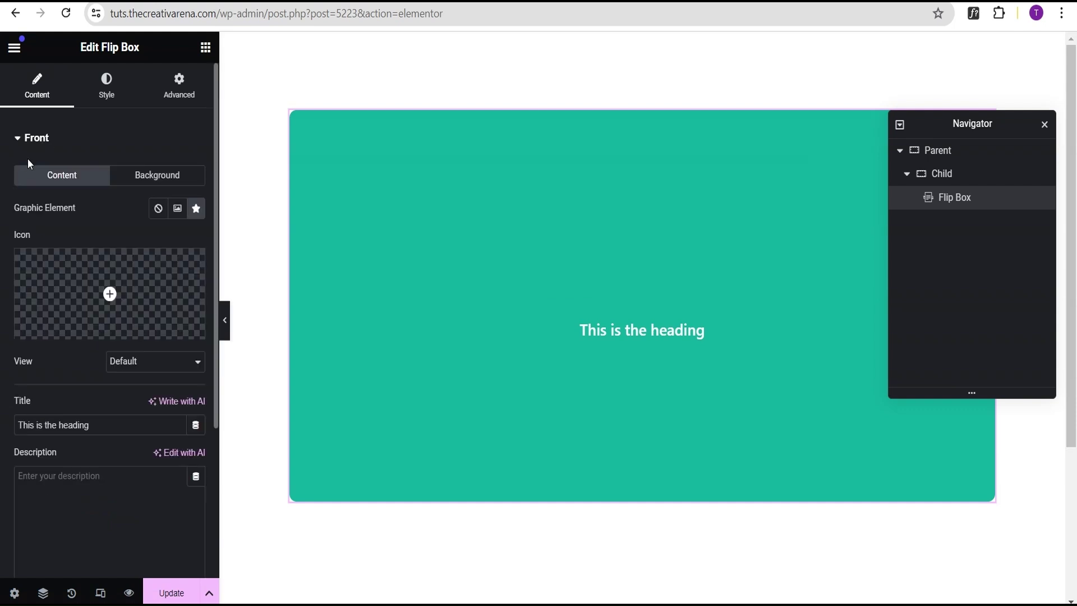
pyautogui.click(147, 179)
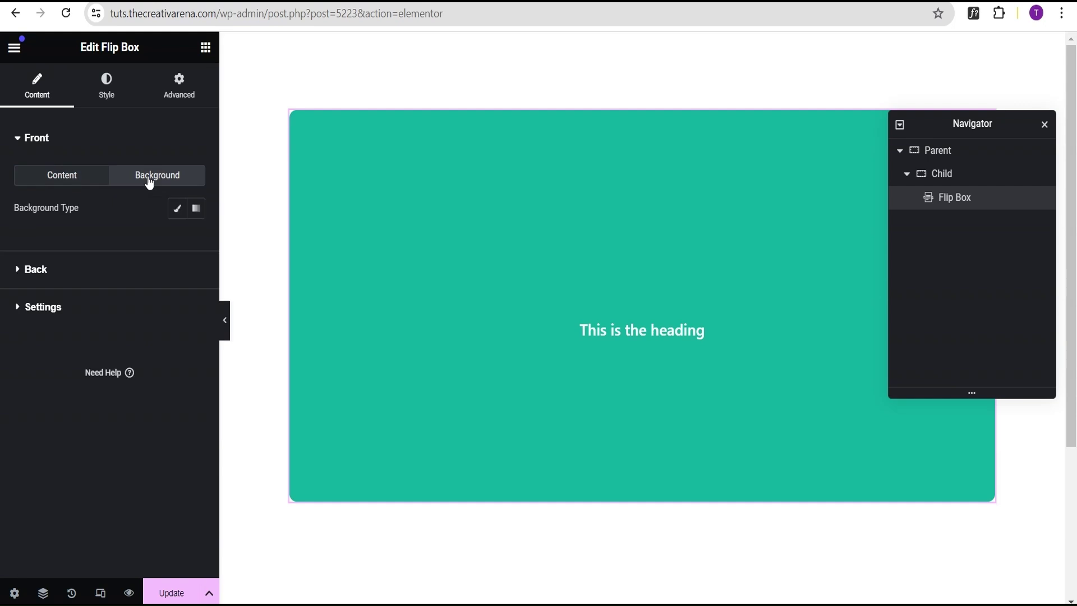
pyautogui.click(178, 210)
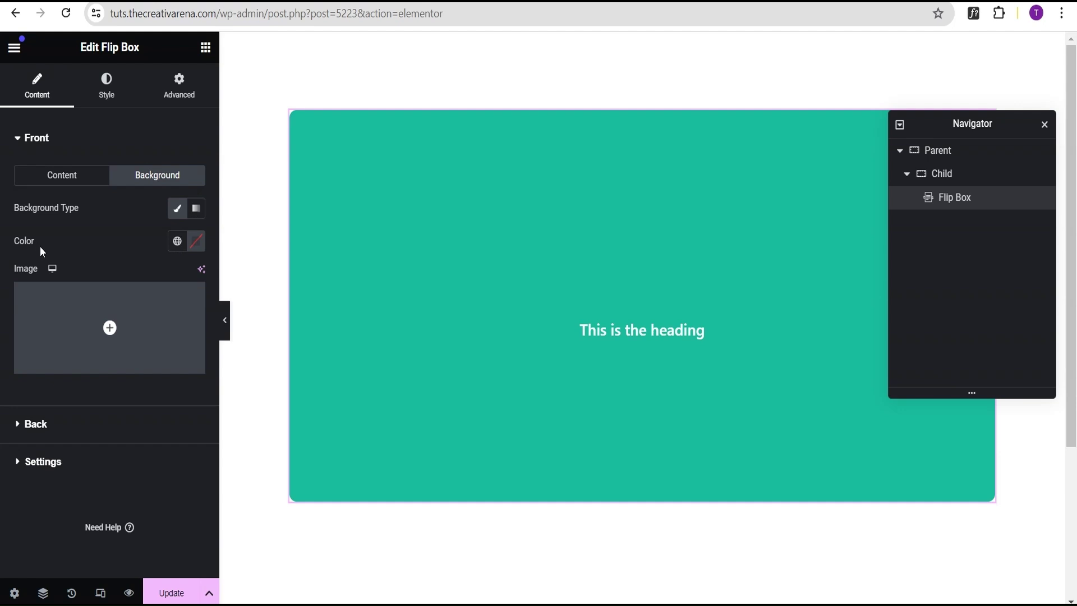
pyautogui.click(196, 242)
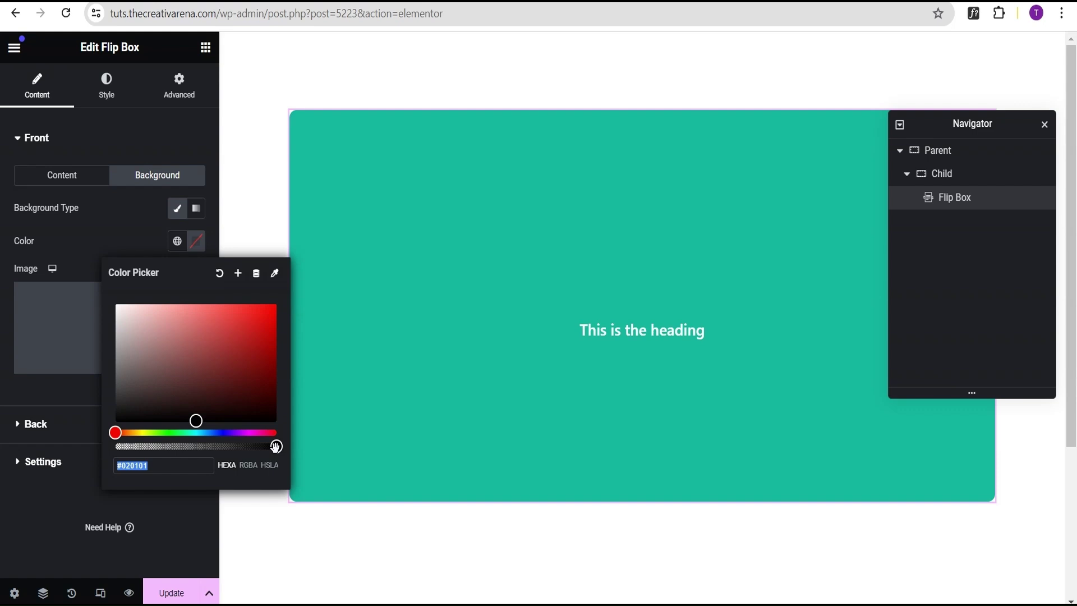
pyautogui.moveTo(276, 446); pyautogui.dragTo(106, 448)
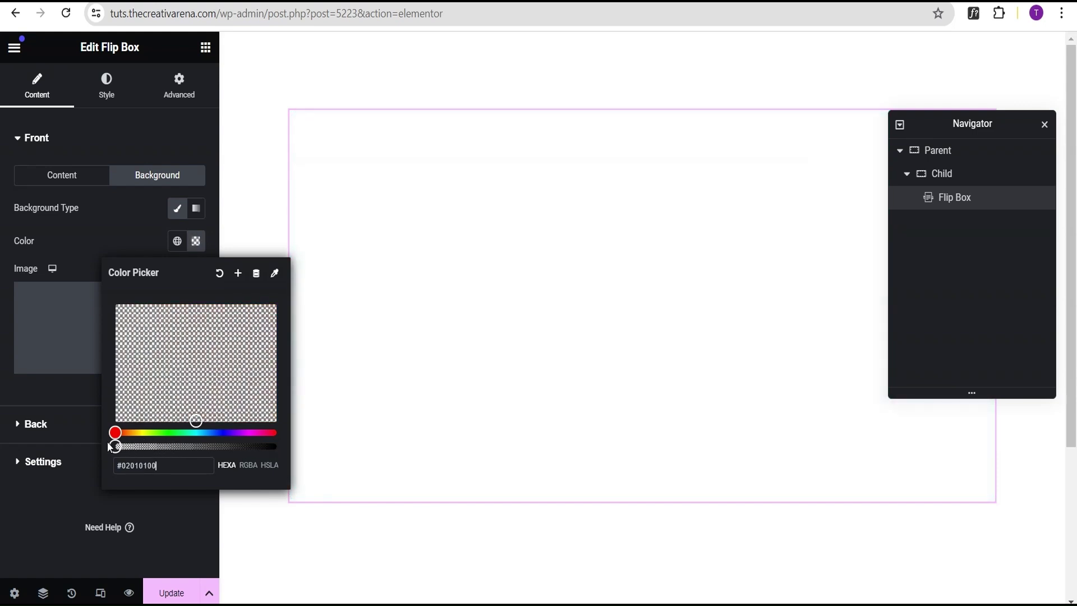
pyautogui.click(50, 232)
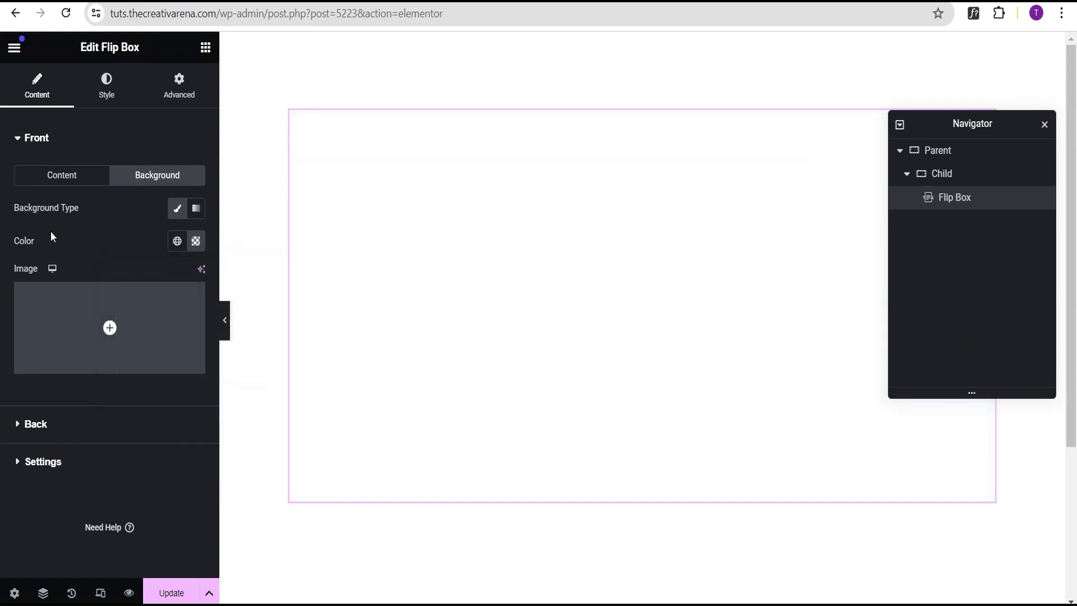
pyautogui.click(12, 141)
# - Clear the title on the flip box's back side and set its button text to Learn More
pyautogui.click(34, 177)
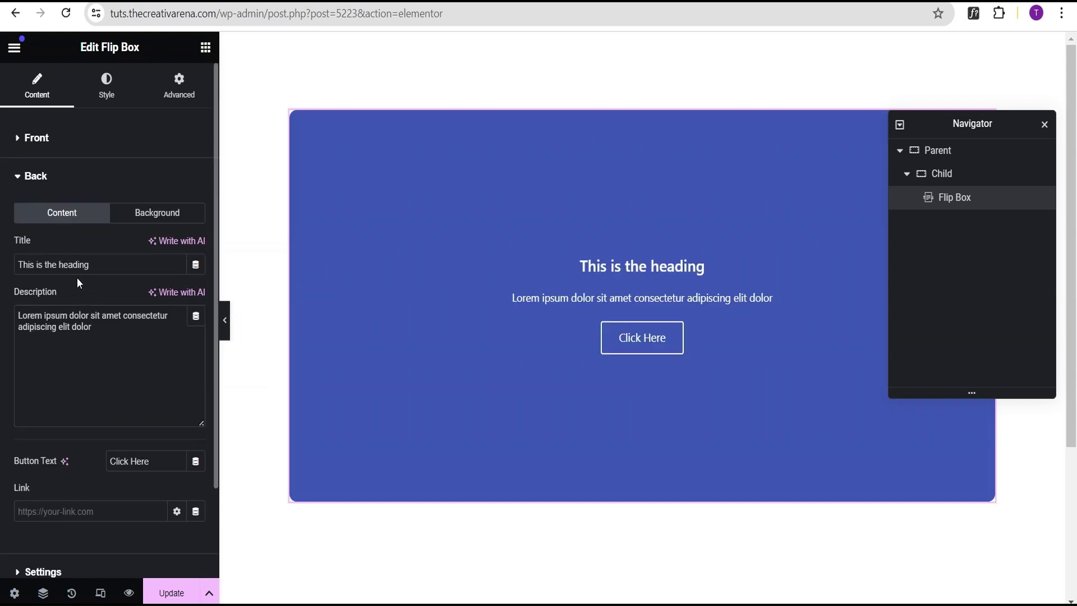
pyautogui.moveTo(91, 264); pyautogui.dragTo(16, 251)
pyautogui.press('BackSpace')
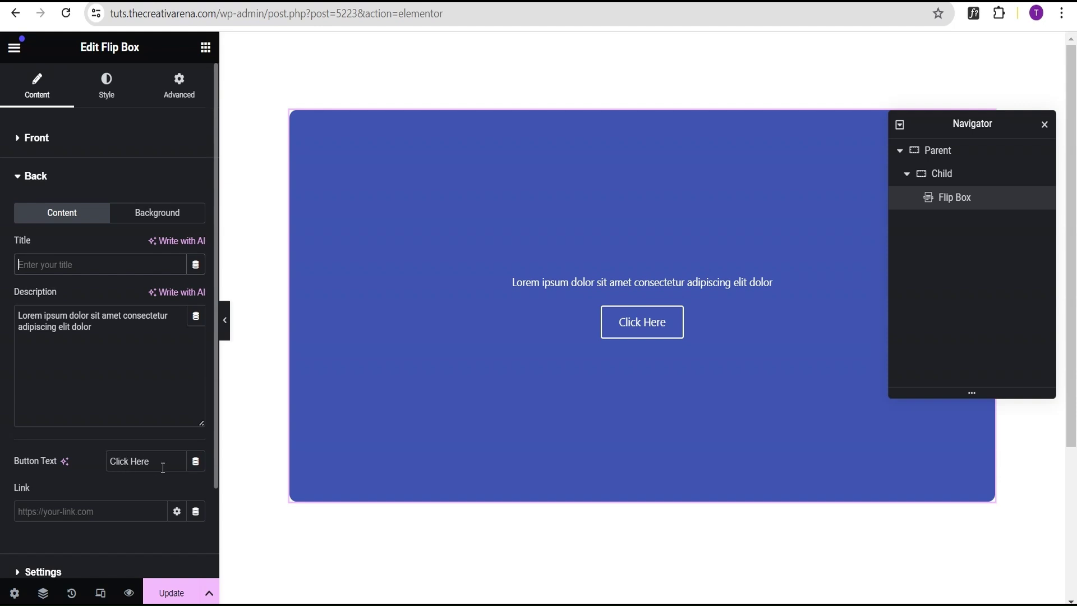
pyautogui.moveTo(162, 467); pyautogui.dragTo(65, 469)
pyautogui.write('Learn m')
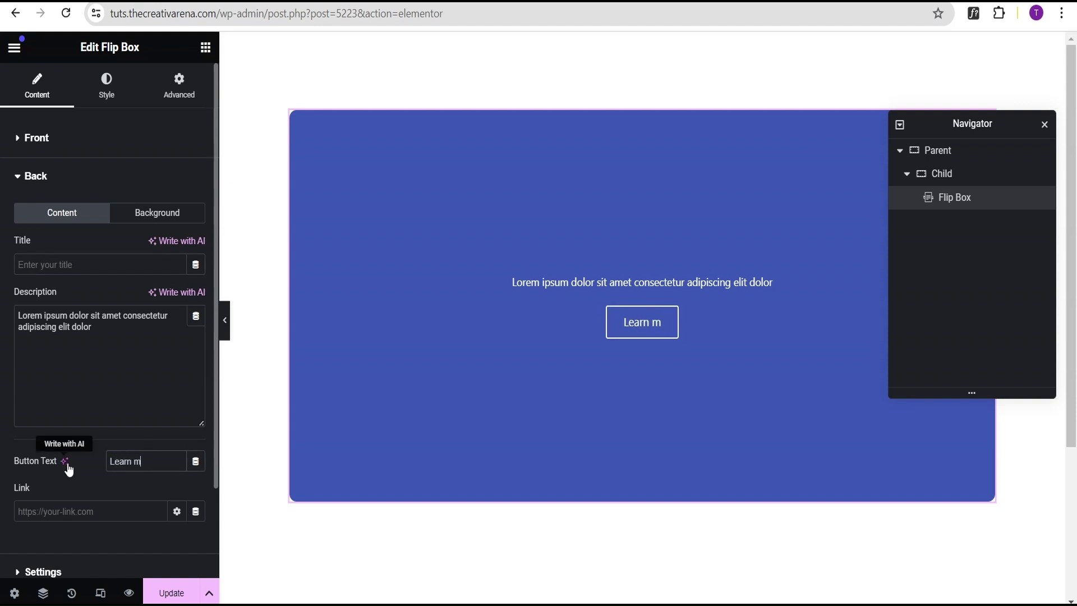
pyautogui.press('BackSpace')
pyautogui.write('More')
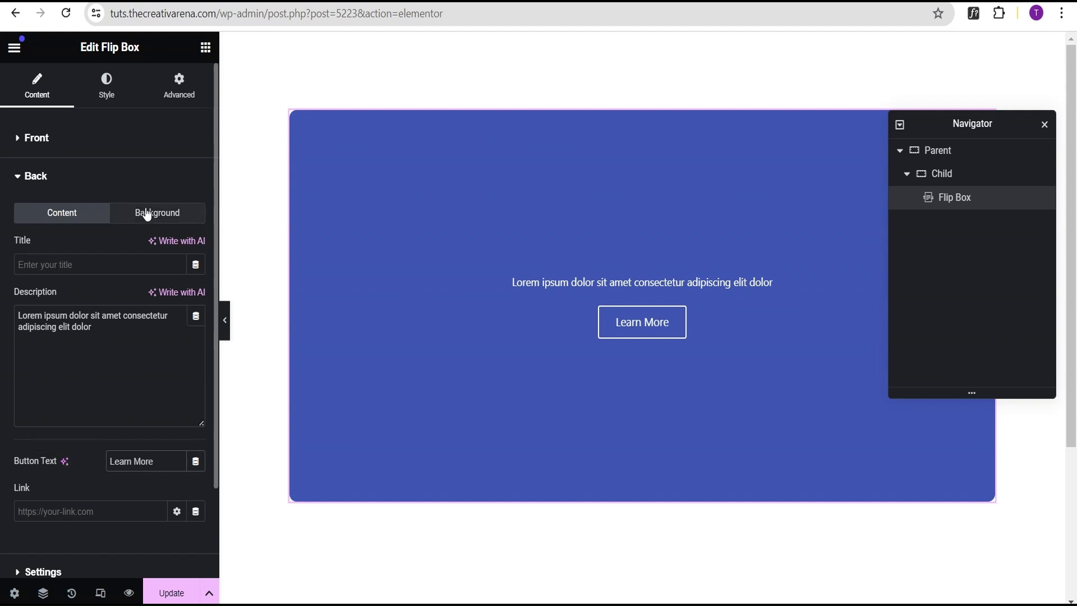
# - Give the back side a classic background using the red car wheel image pexels-etkincelep-13871063-scaled.jpg from the media library
pyautogui.click(146, 214)
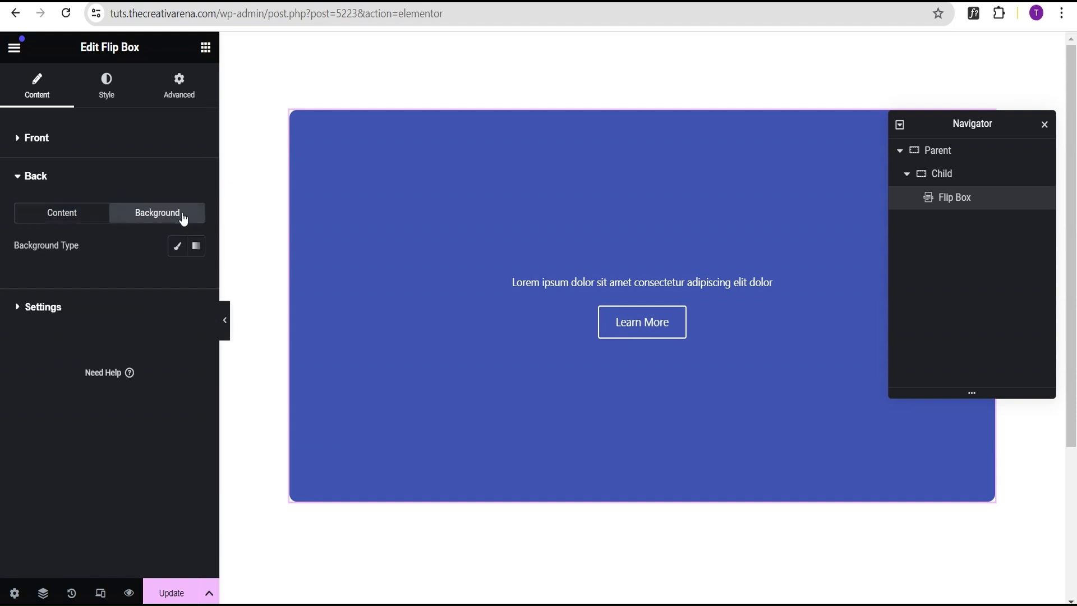
pyautogui.click(178, 247)
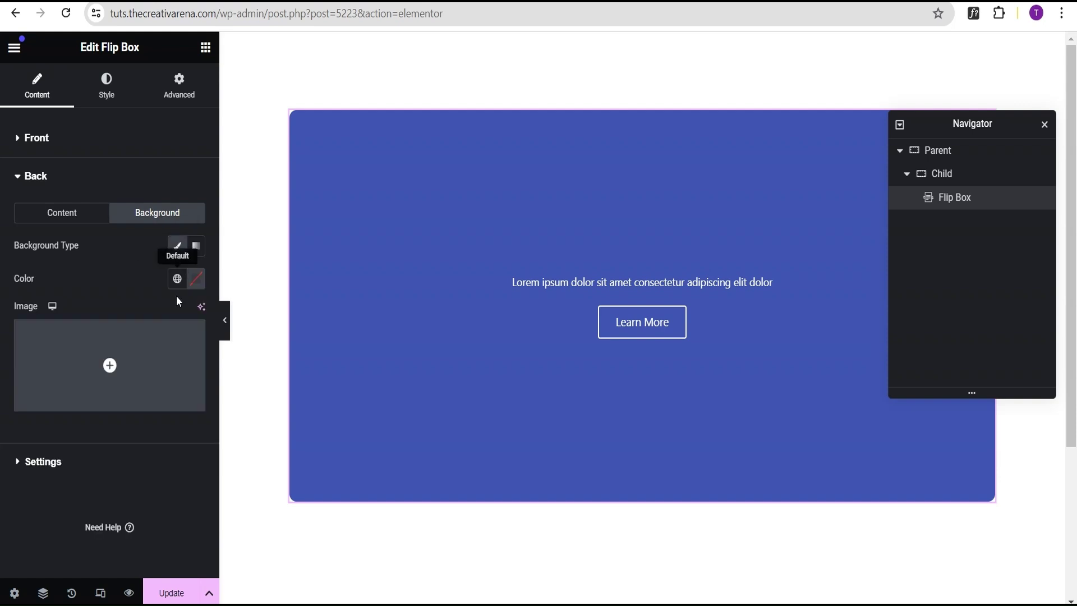
pyautogui.click(146, 362)
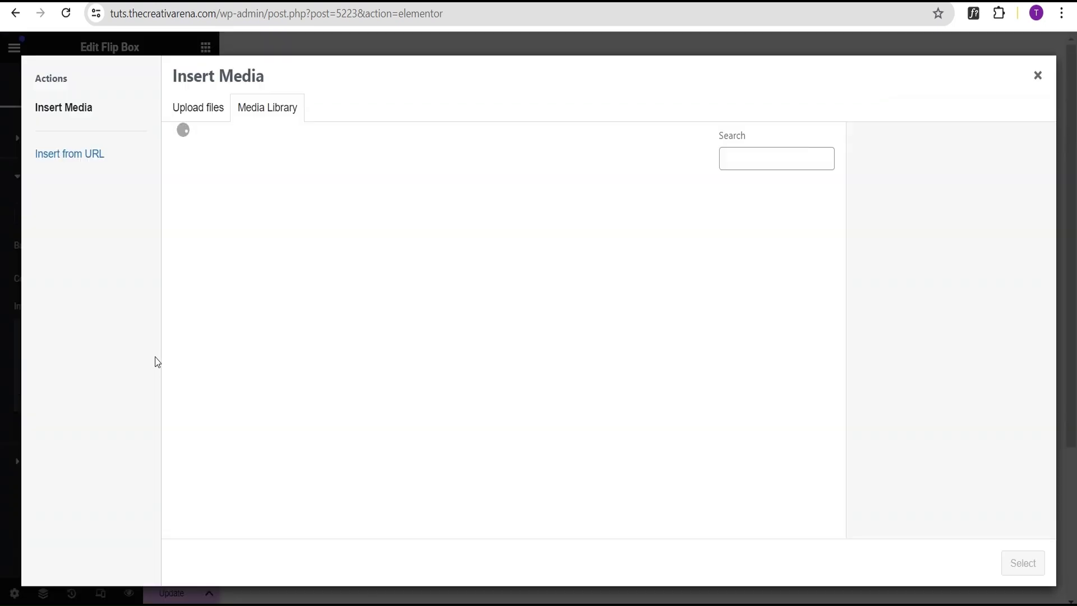
pyautogui.scroll(-3, 499, 319)
pyautogui.scroll(3, 500, 319)
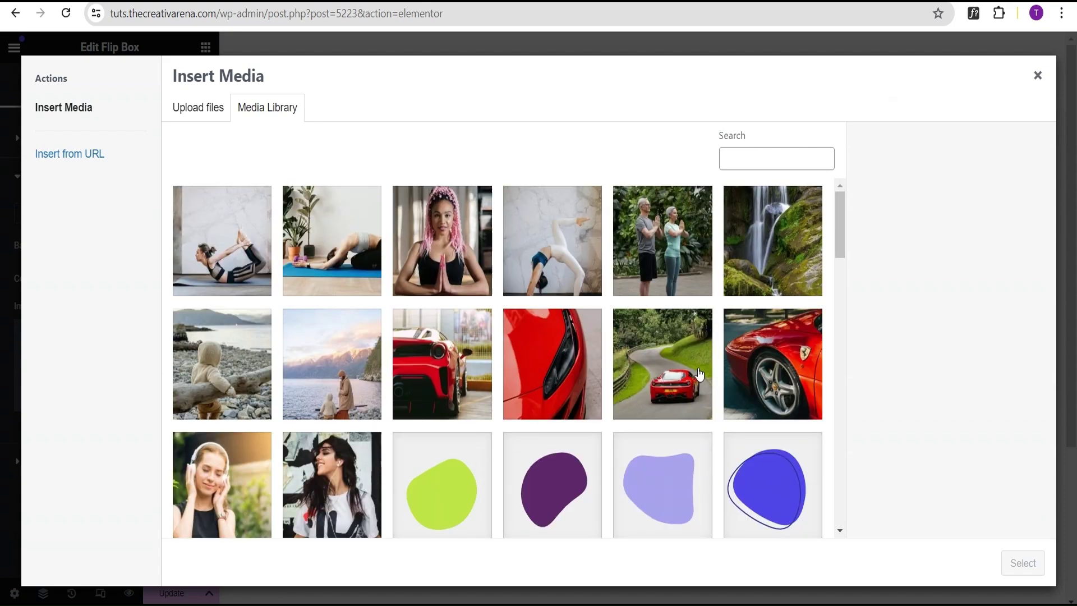
pyautogui.click(764, 363)
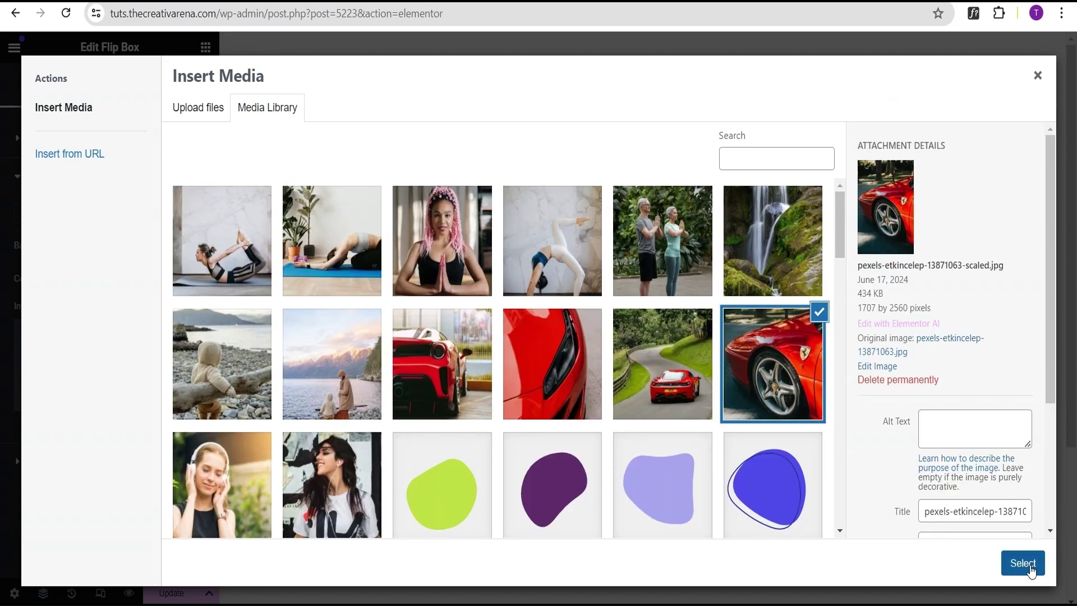
pyautogui.click(1020, 562)
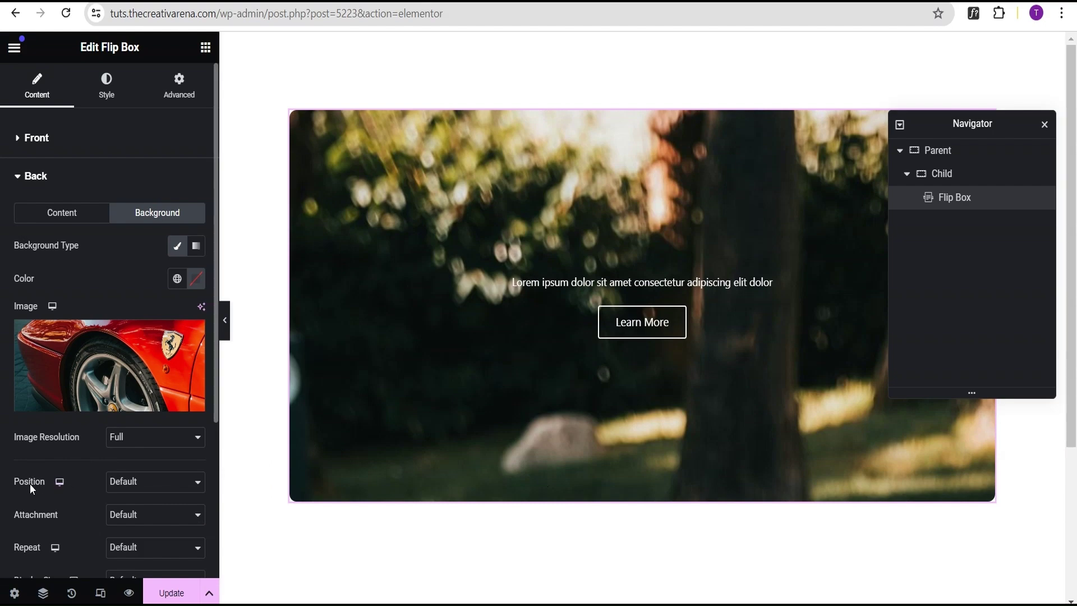
# - Set the back background image's position to Center Center, repeat to No-repeat and display size to Cover
pyautogui.scroll(-1, 29, 484)
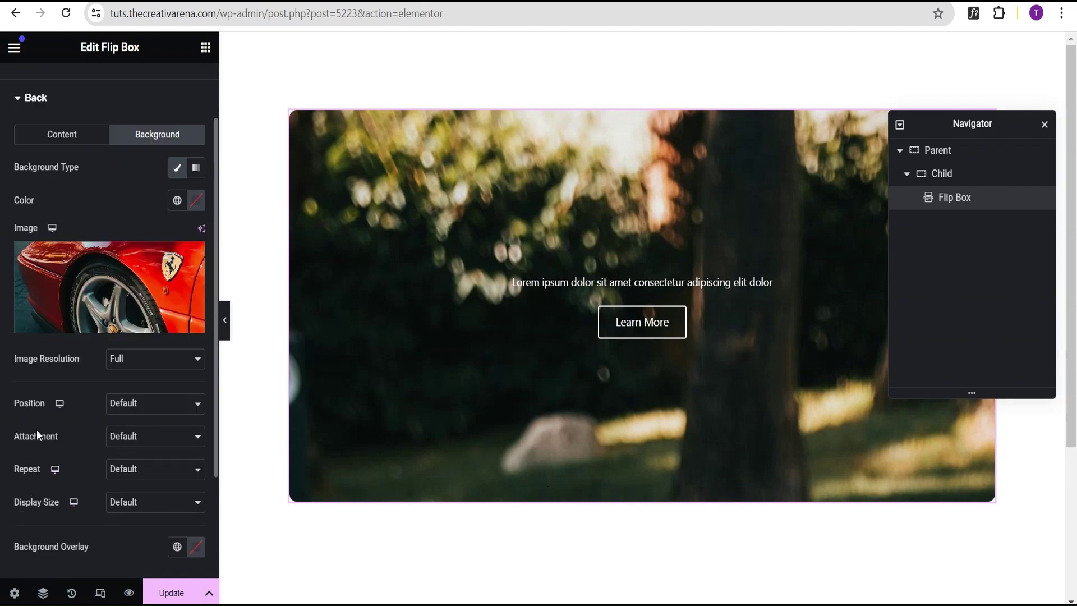
pyautogui.click(137, 407)
pyautogui.click(146, 433)
pyautogui.click(126, 468)
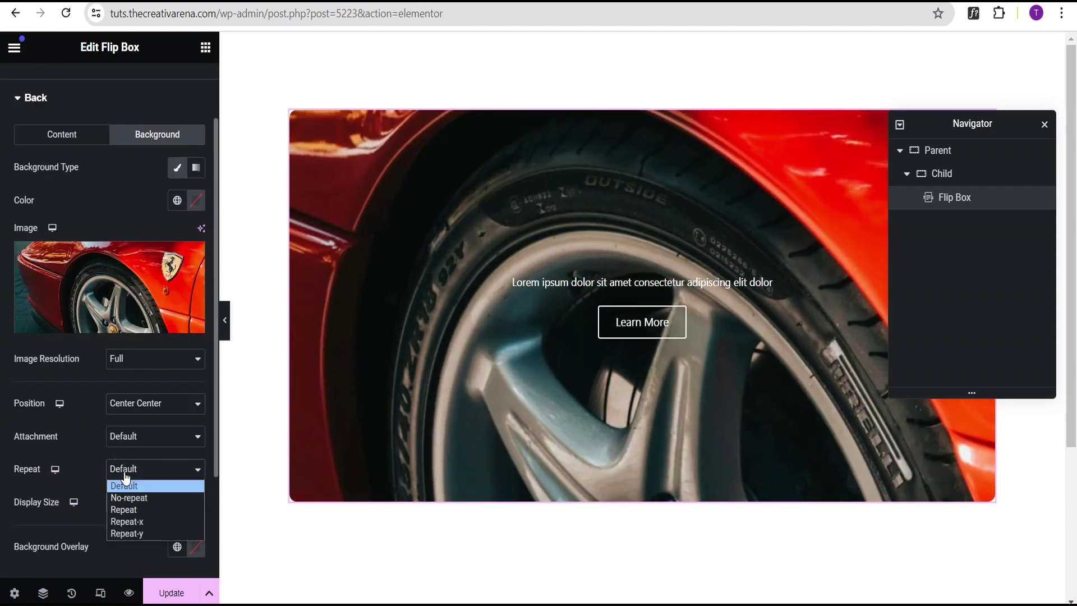
pyautogui.click(130, 497)
pyautogui.click(137, 502)
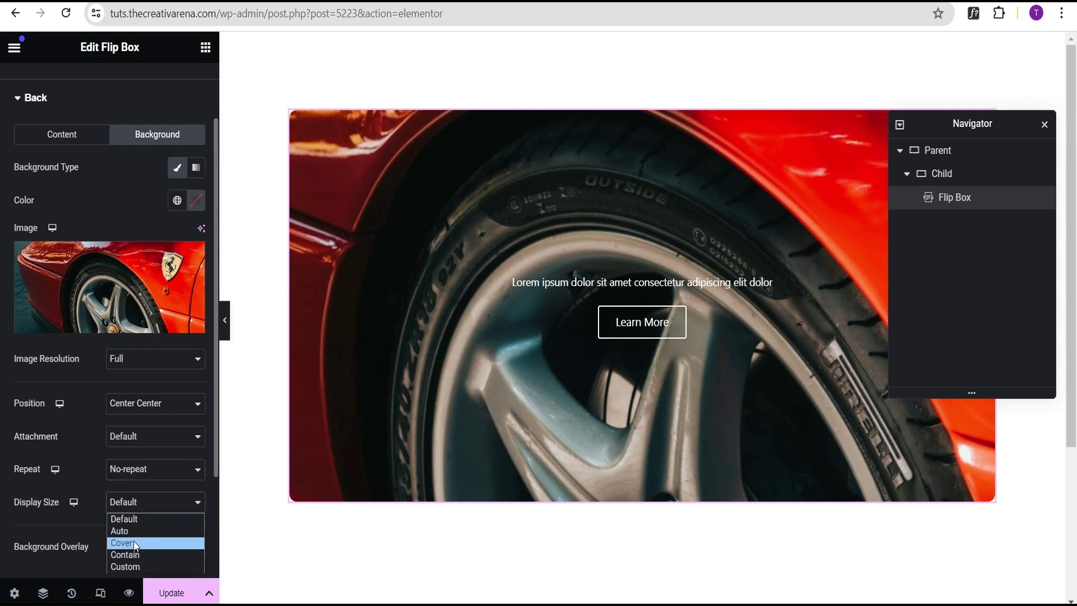
pyautogui.click(132, 543)
# - Apply a semi-transparent black background overlay to the back side's image
pyautogui.scroll(-2, 124, 505)
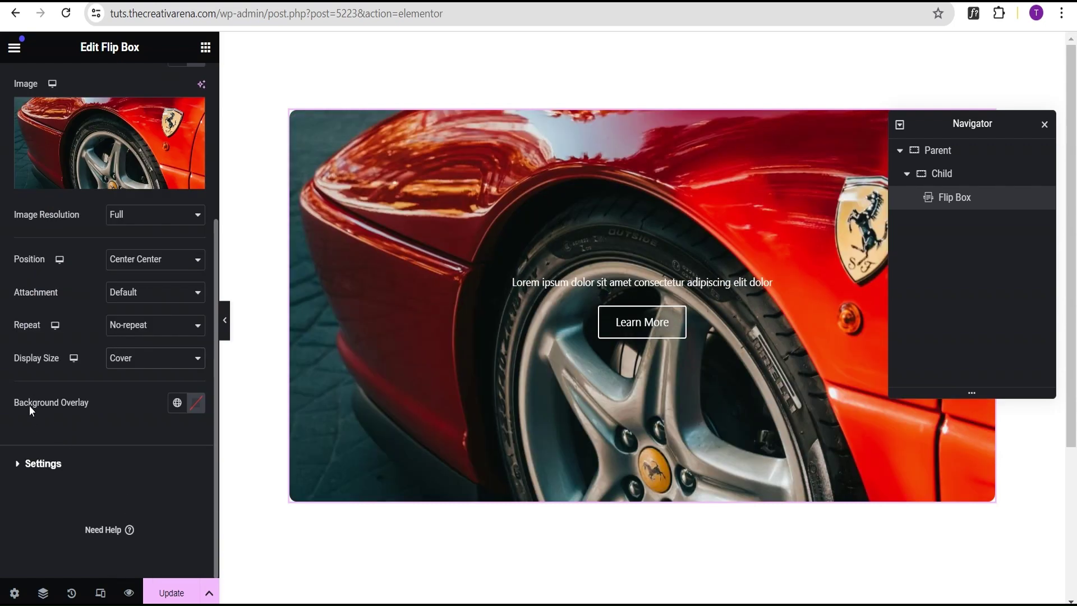
pyautogui.click(195, 404)
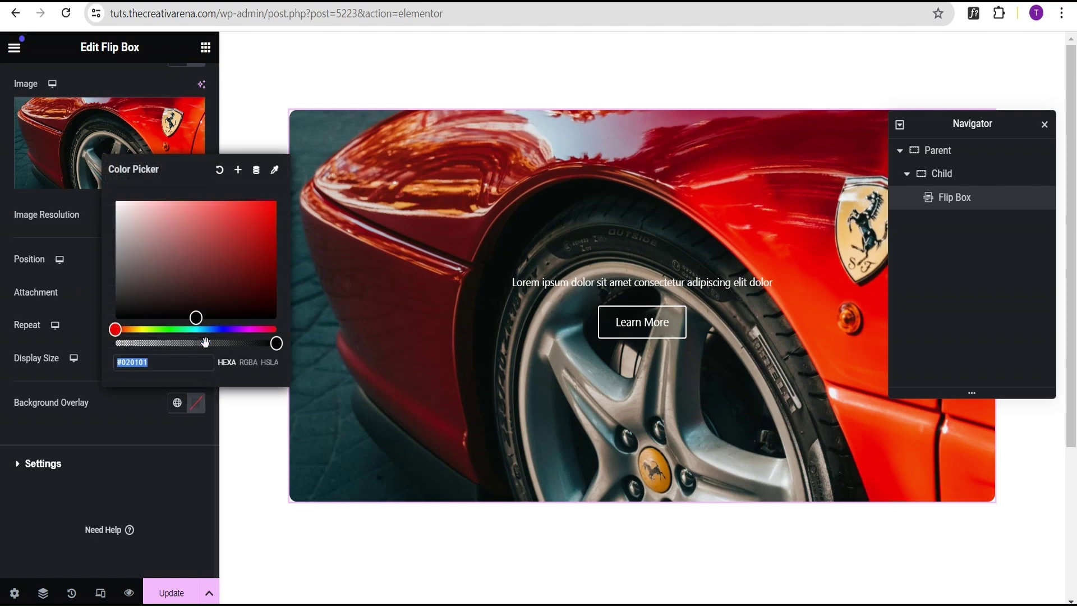
pyautogui.write('#000000')
pyautogui.moveTo(277, 343); pyautogui.dragTo(171, 343)
pyautogui.click(116, 435)
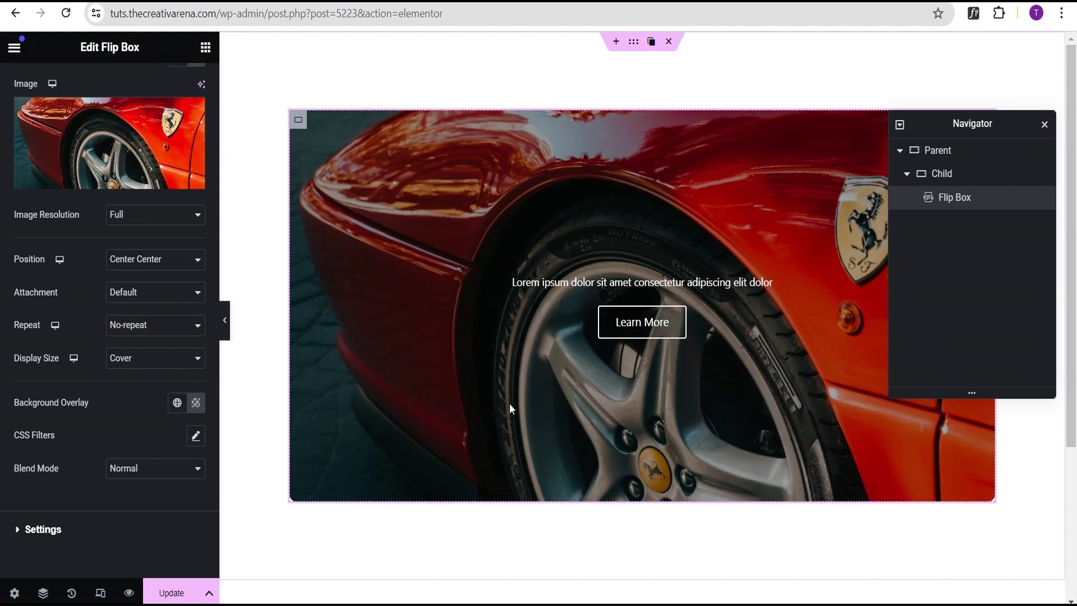
pyautogui.scroll(3, 149, 359)
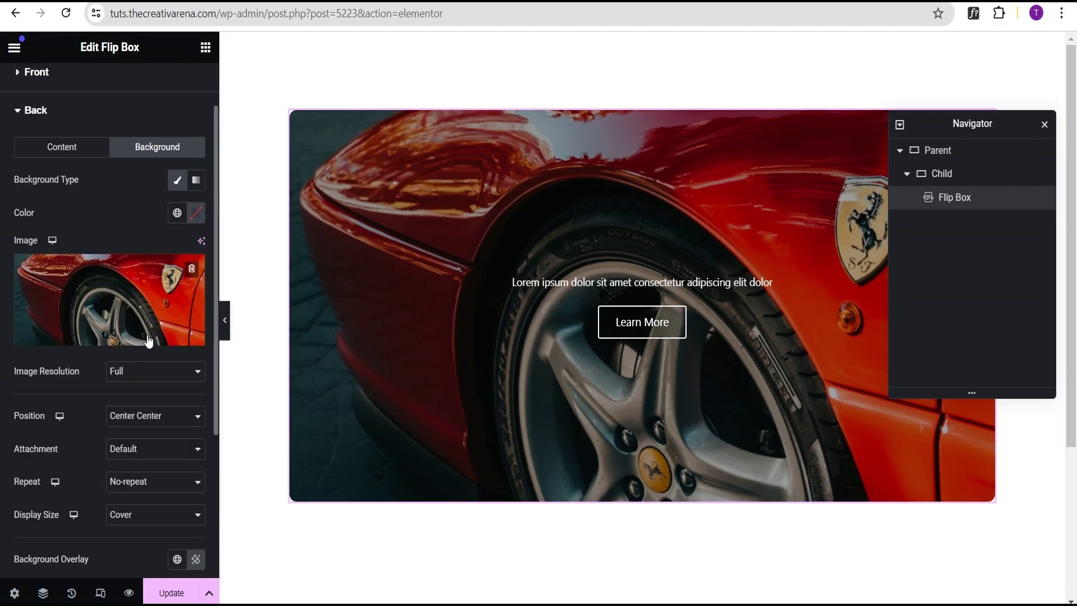
pyautogui.scroll(1, 134, 320)
pyautogui.click(19, 176)
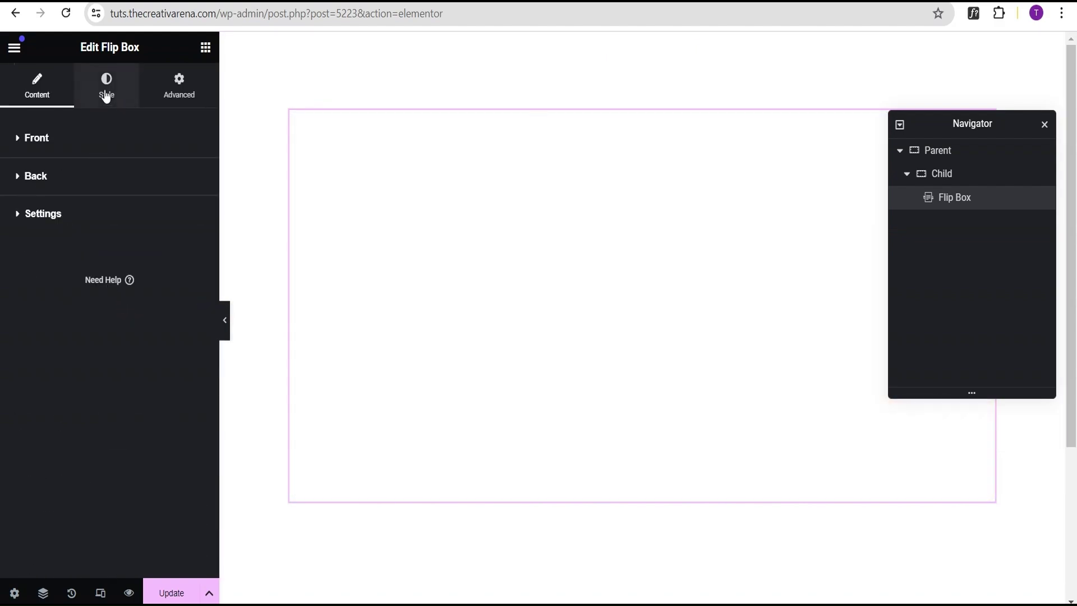
# - Style the title on the flip box's front side with #000000 text color and a 25 px font size
pyautogui.click(106, 93)
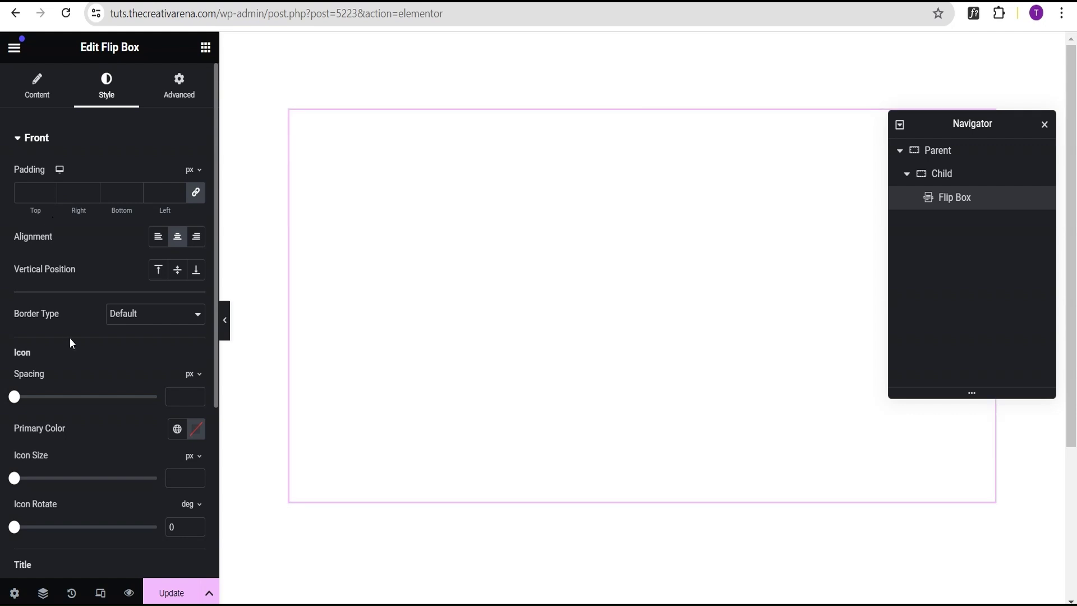
pyautogui.scroll(-3, 42, 348)
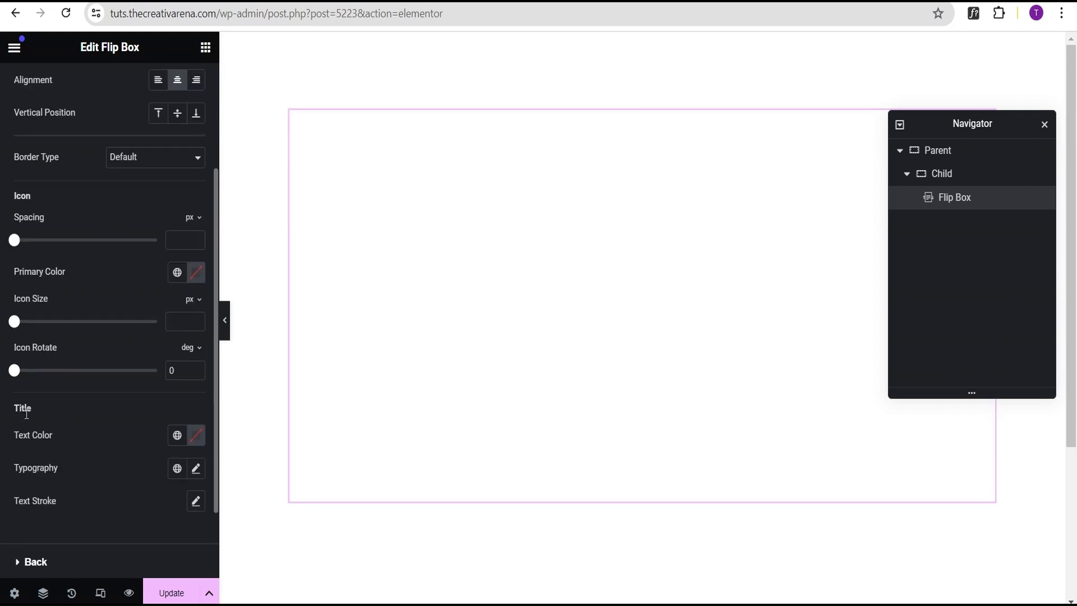
pyautogui.click(197, 435)
pyautogui.click(195, 351)
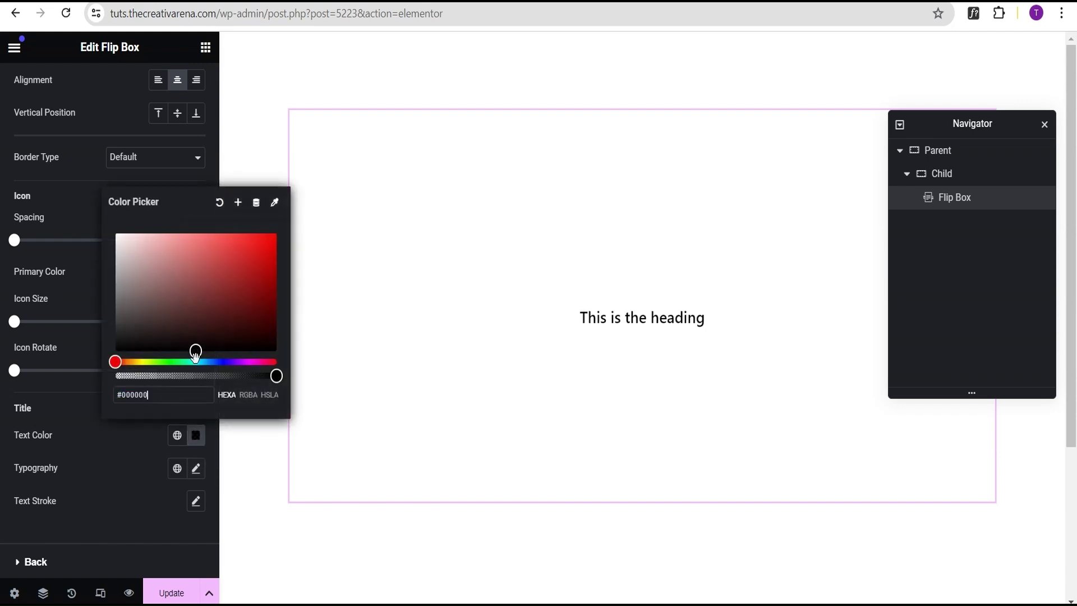
pyautogui.click(195, 469)
pyautogui.scroll(-3, 47, 472)
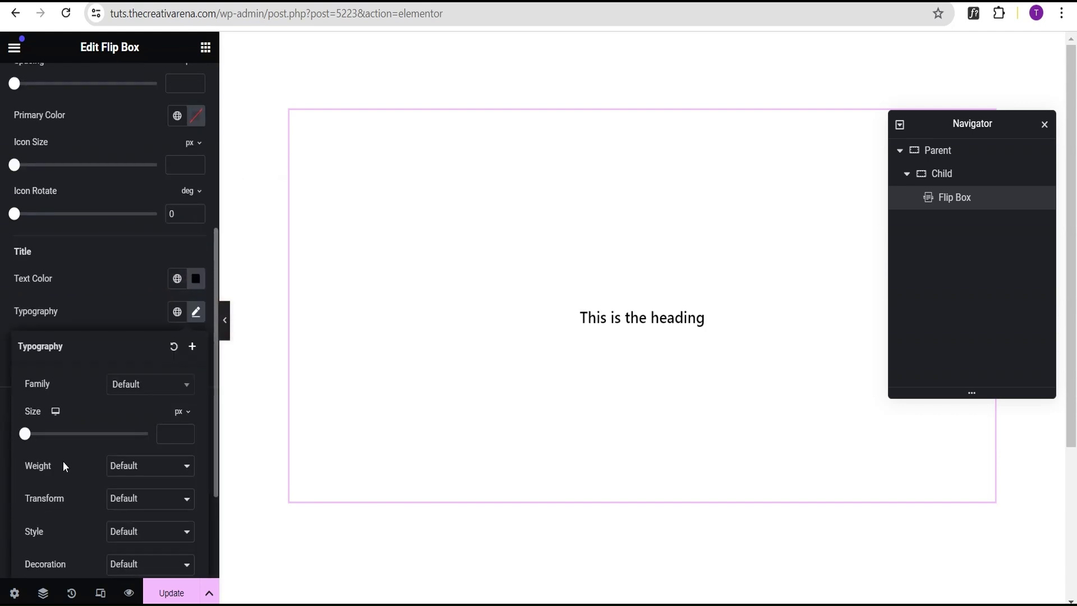
pyautogui.write('25')
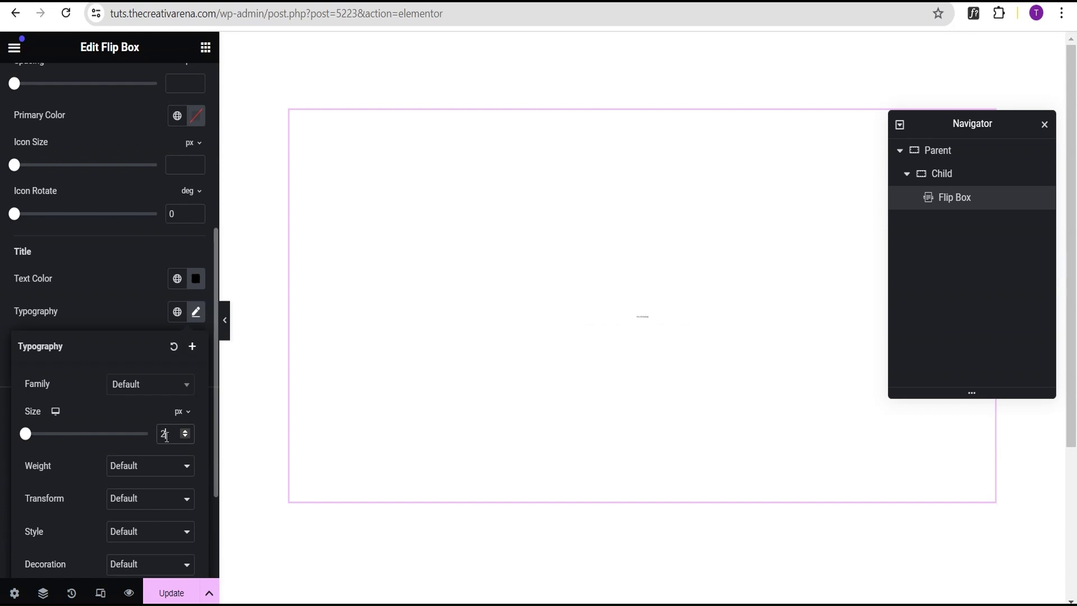
pyautogui.click(116, 290)
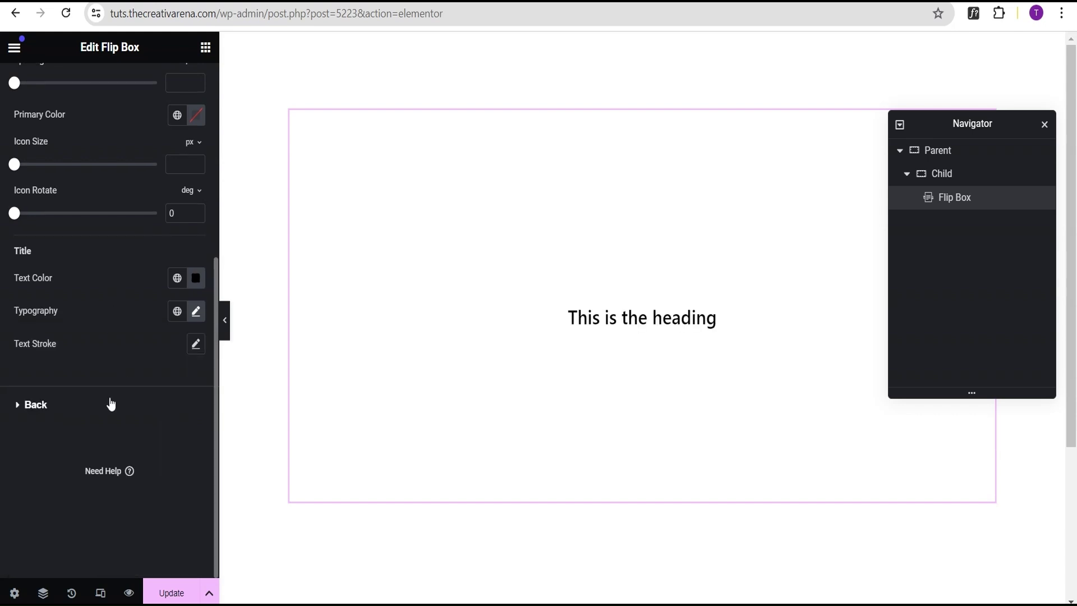
# - Set the font size of the description on the flip box's back side to 20 px
pyautogui.click(62, 409)
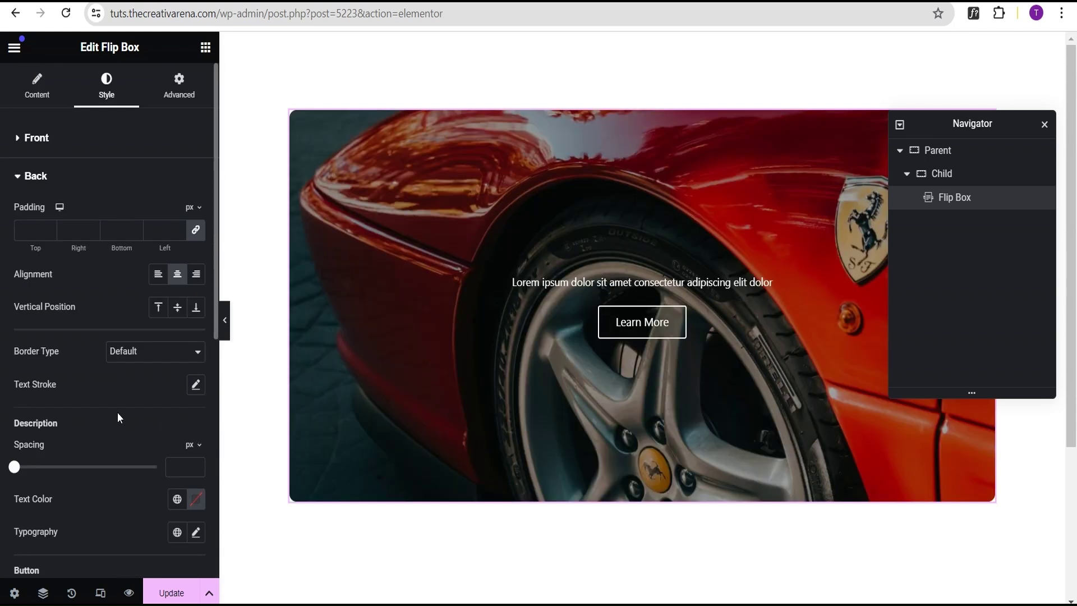
pyautogui.scroll(-1, 118, 417)
pyautogui.scroll(-1, 133, 406)
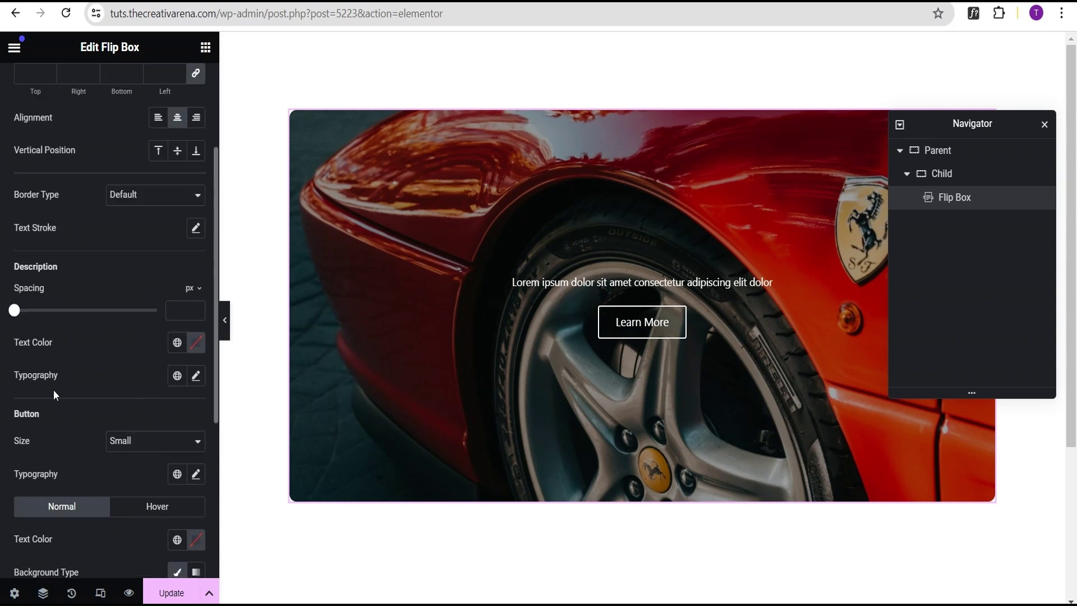
pyautogui.click(197, 376)
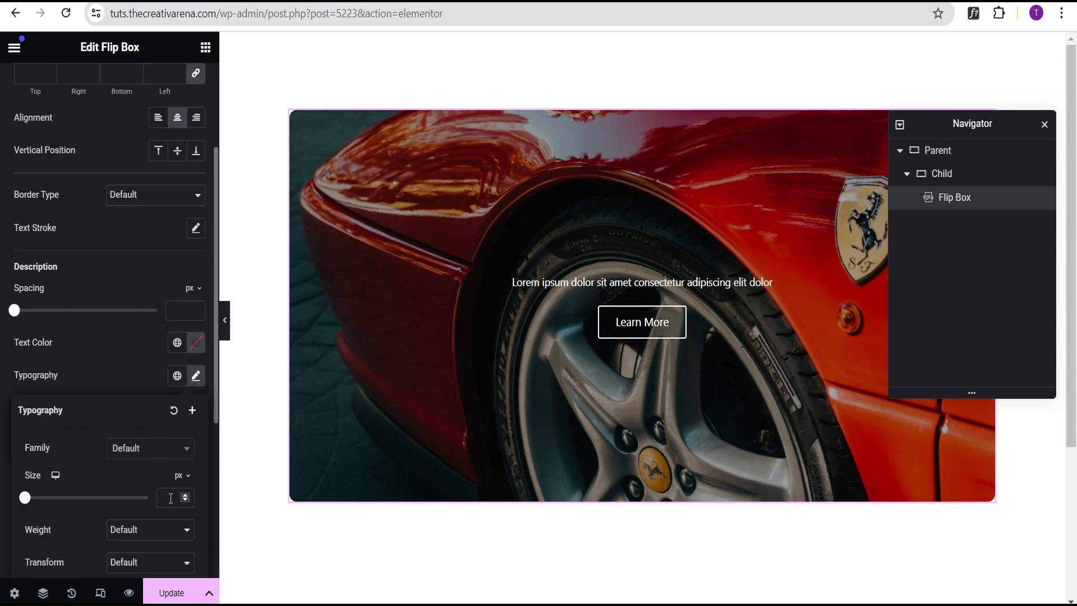
pyautogui.write('20')
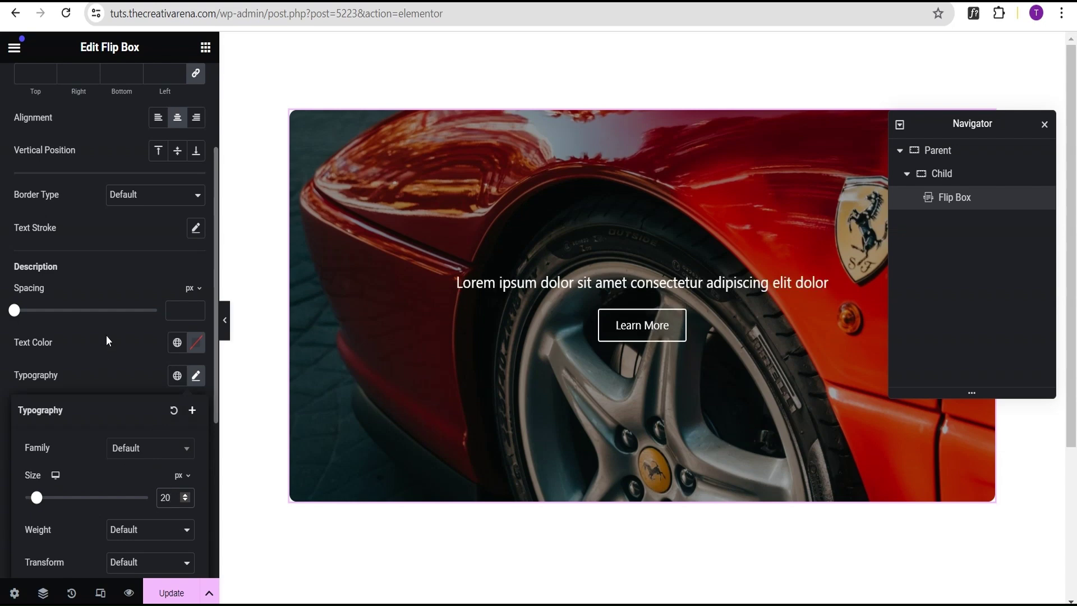
pyautogui.click(111, 364)
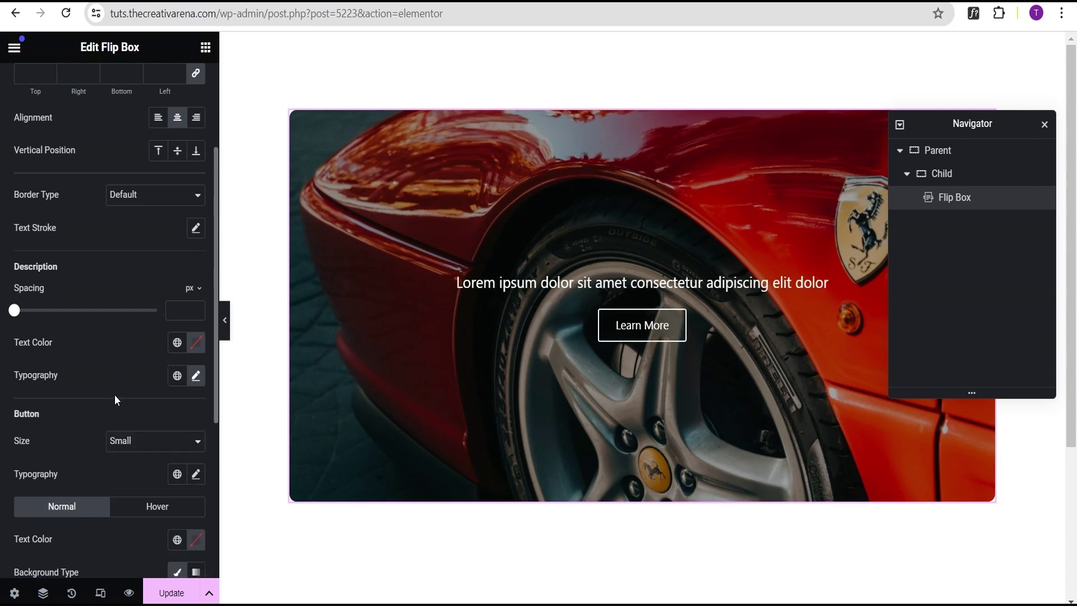
pyautogui.scroll(-5, 119, 397)
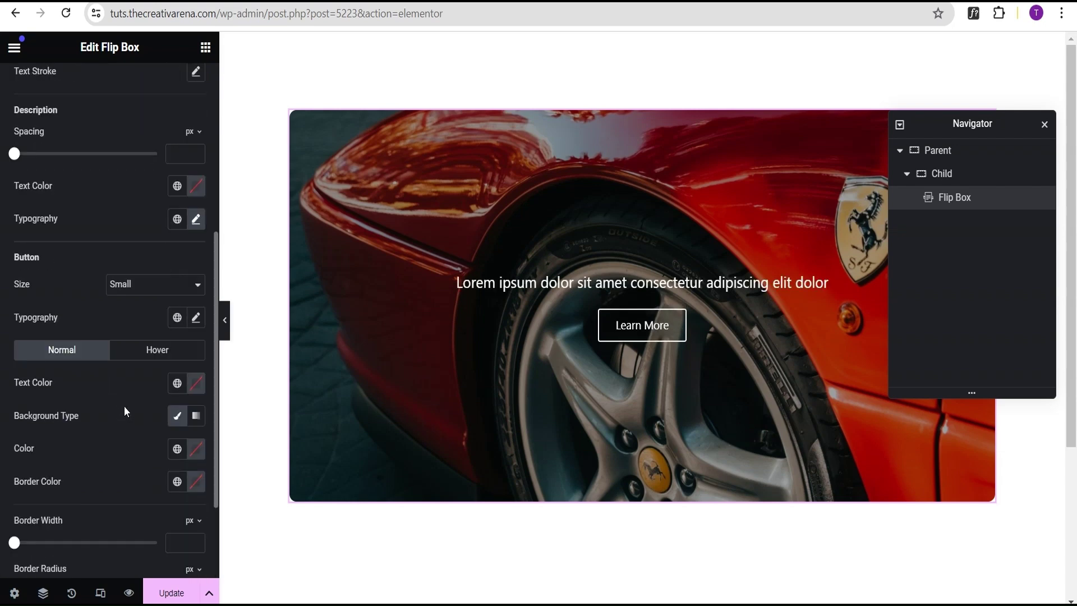
pyautogui.scroll(3, 124, 409)
pyautogui.scroll(-1, 130, 407)
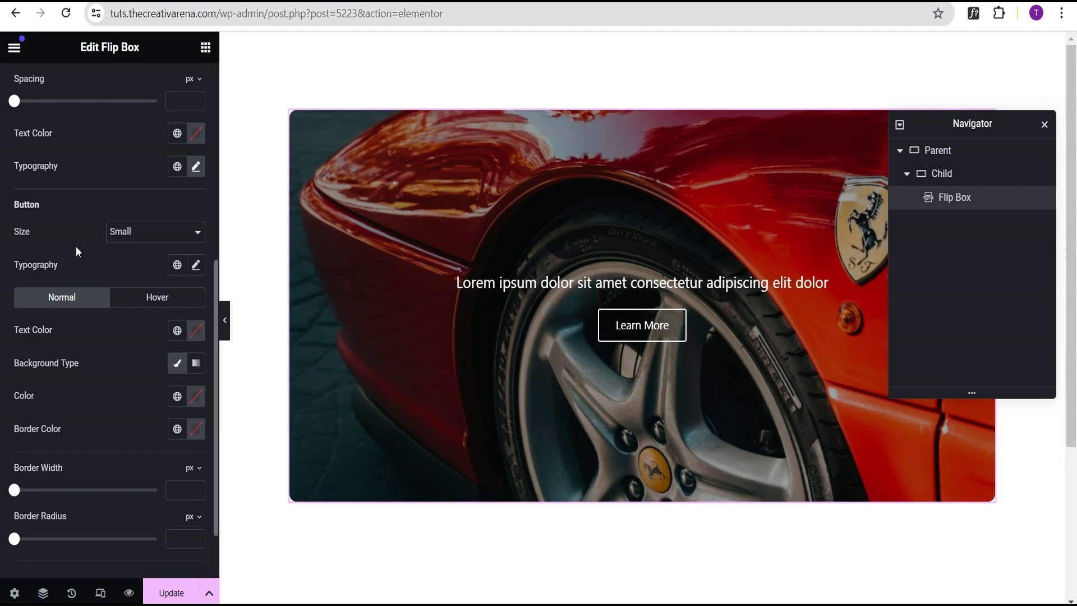
pyautogui.scroll(7, 76, 247)
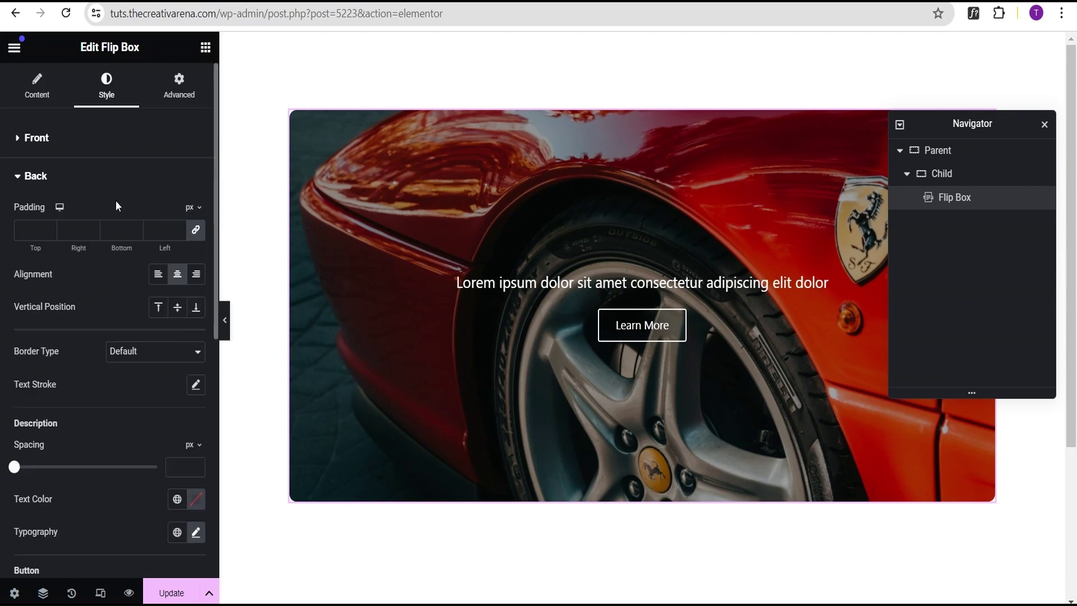
# - Switch to the Tablet Portrait view and set the back side's description font size to 18 px
pyautogui.click(102, 596)
pyautogui.click(582, 48)
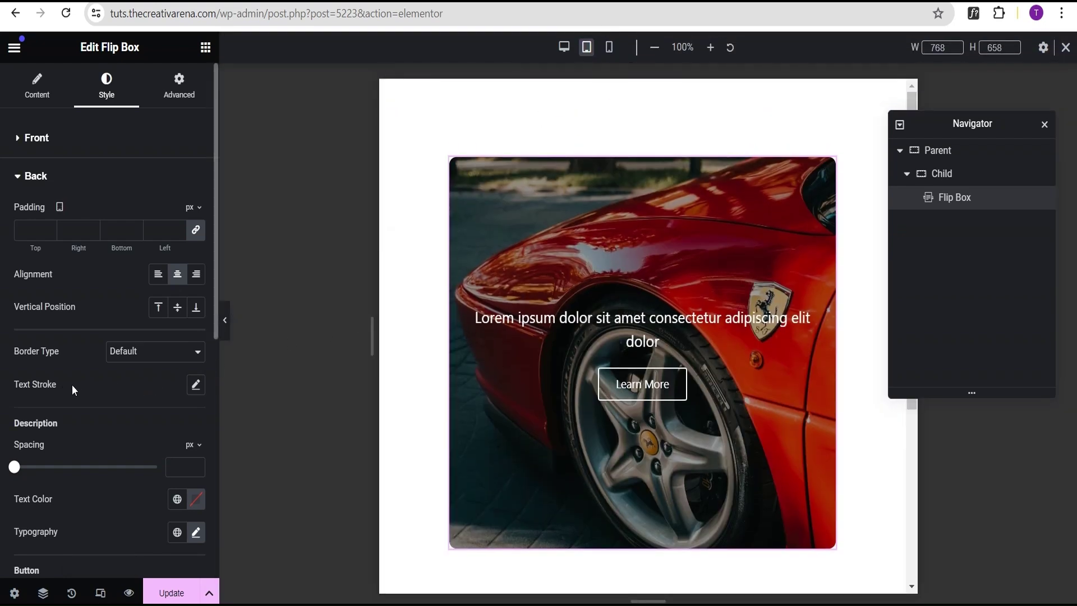
pyautogui.scroll(-3, 84, 377)
pyautogui.scroll(-4, 92, 372)
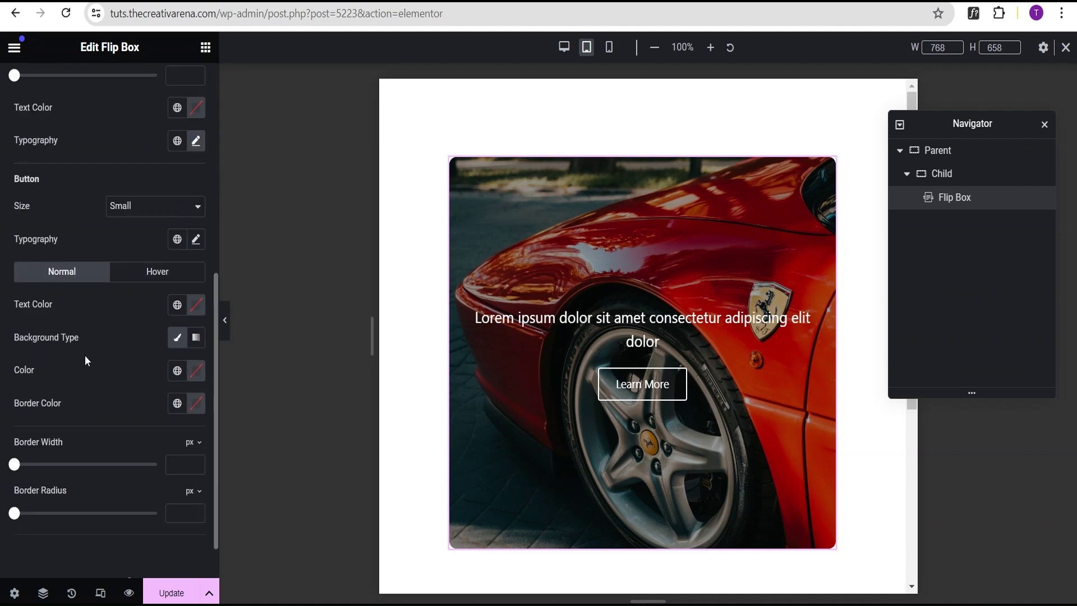
pyautogui.scroll(5, 85, 360)
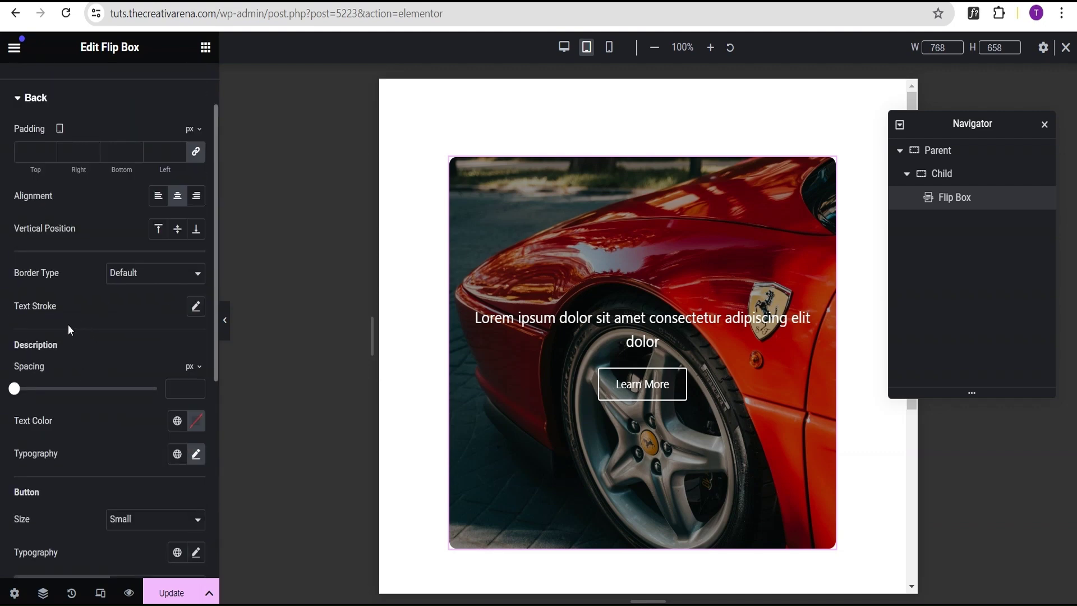
pyautogui.click(195, 453)
pyautogui.scroll(-3, 171, 487)
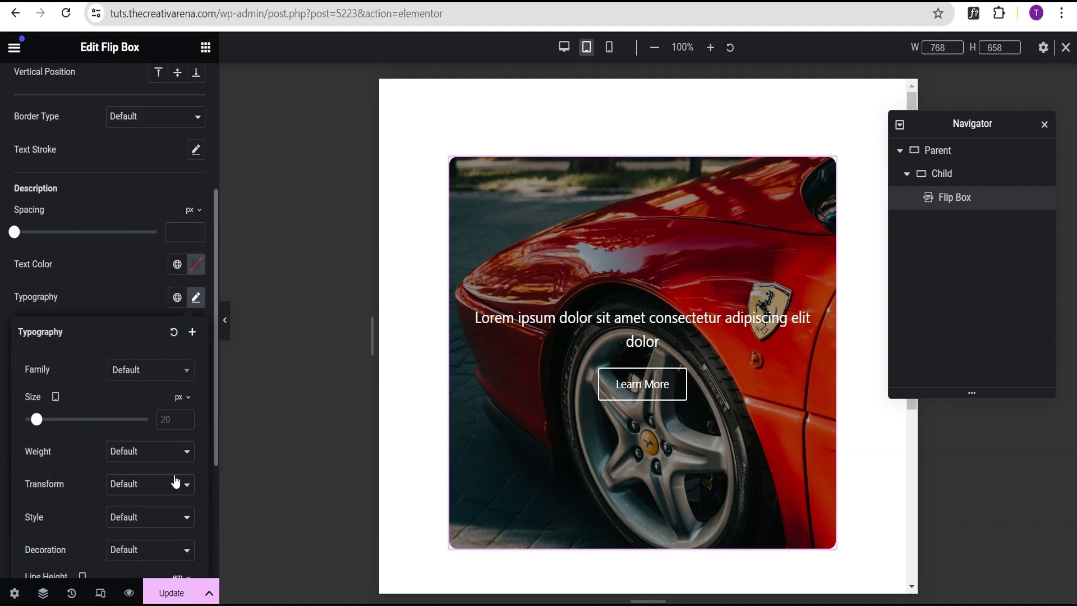
pyautogui.click(166, 415)
pyautogui.write('18')
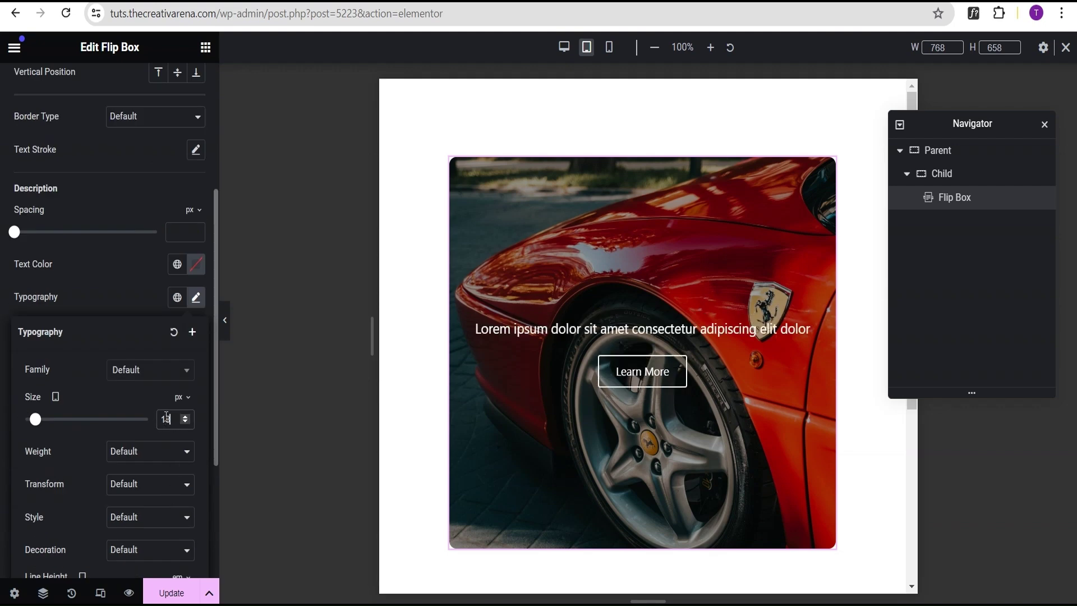
pyautogui.scroll(-4, 132, 447)
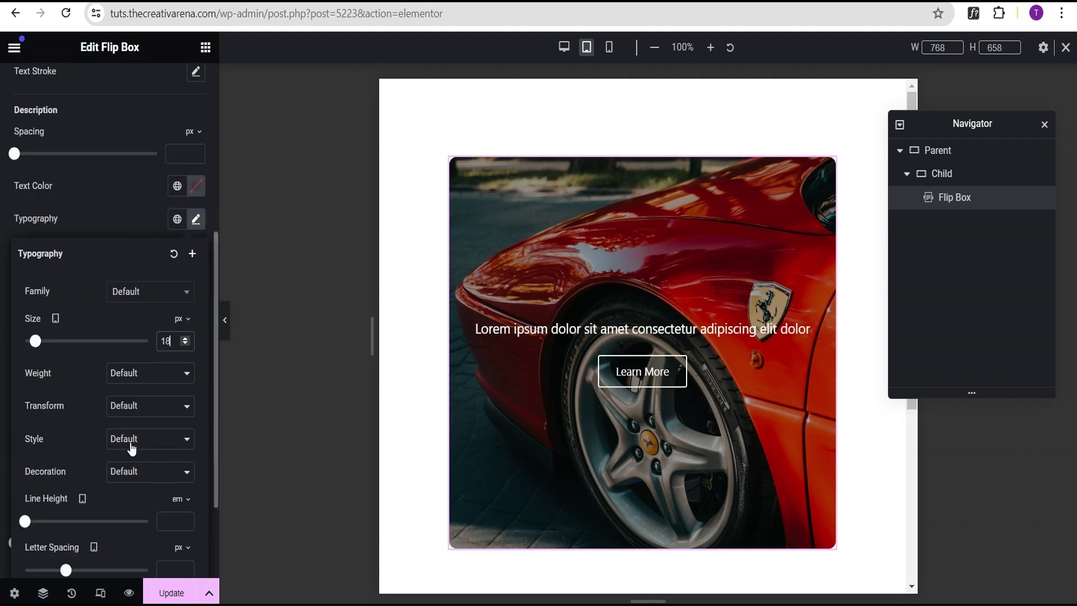
pyautogui.scroll(4, 99, 389)
pyautogui.click(105, 317)
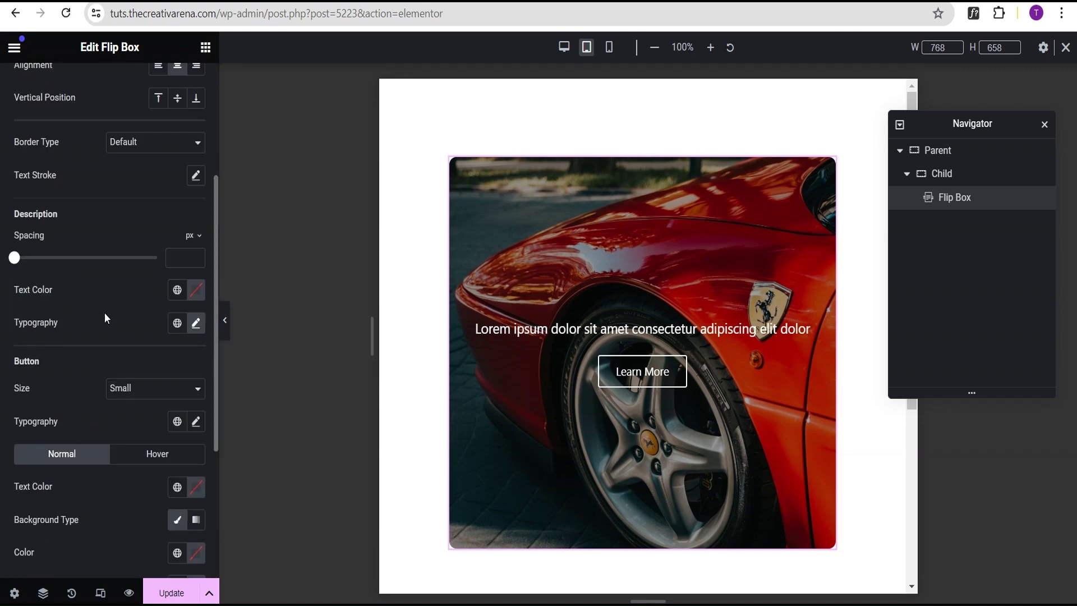
# - Set the front side's title font size to 20 px for Tablet Portrait
pyautogui.scroll(4, 114, 323)
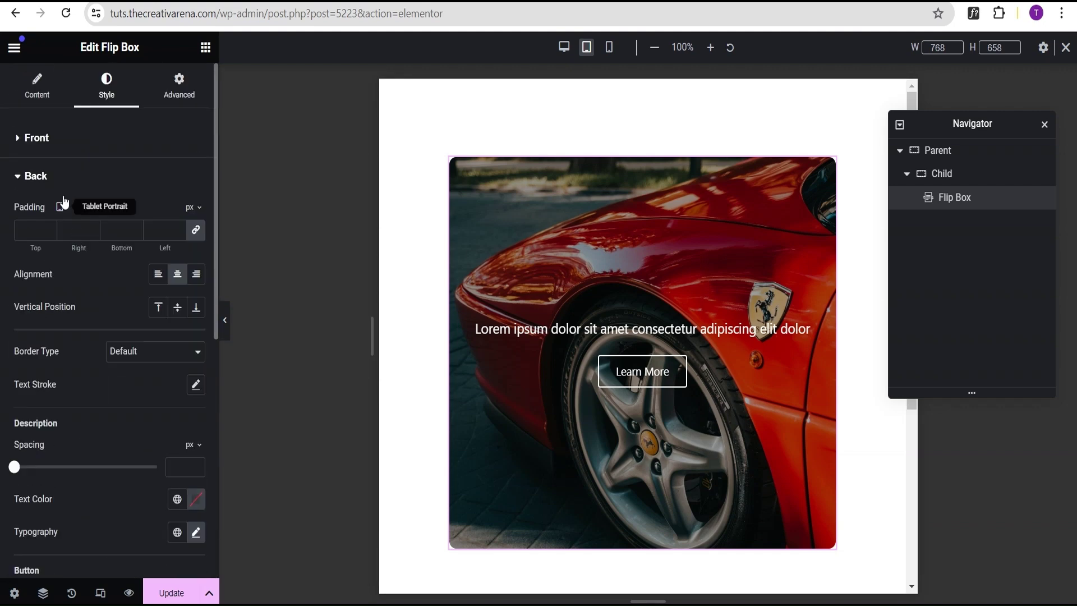
pyautogui.click(56, 138)
pyautogui.scroll(-1, 134, 401)
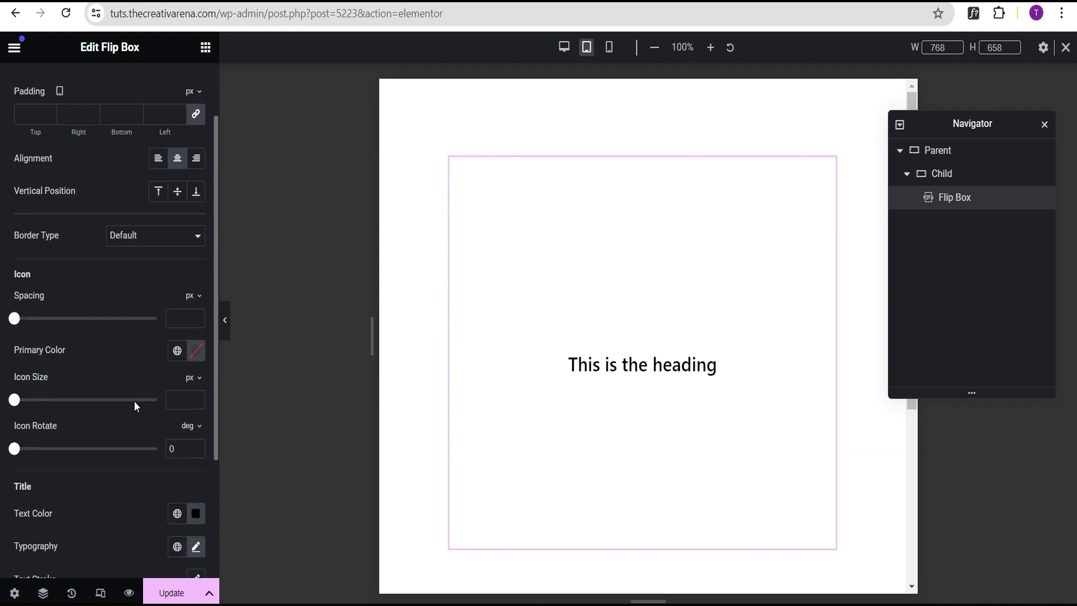
pyautogui.scroll(-2, 140, 415)
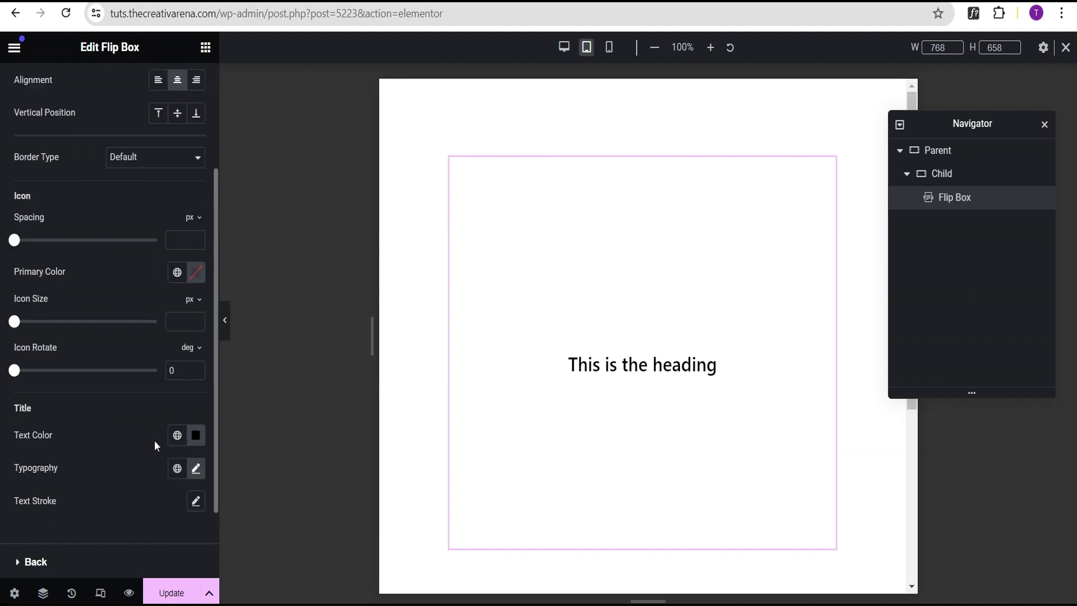
pyautogui.click(196, 468)
pyautogui.scroll(-3, 150, 507)
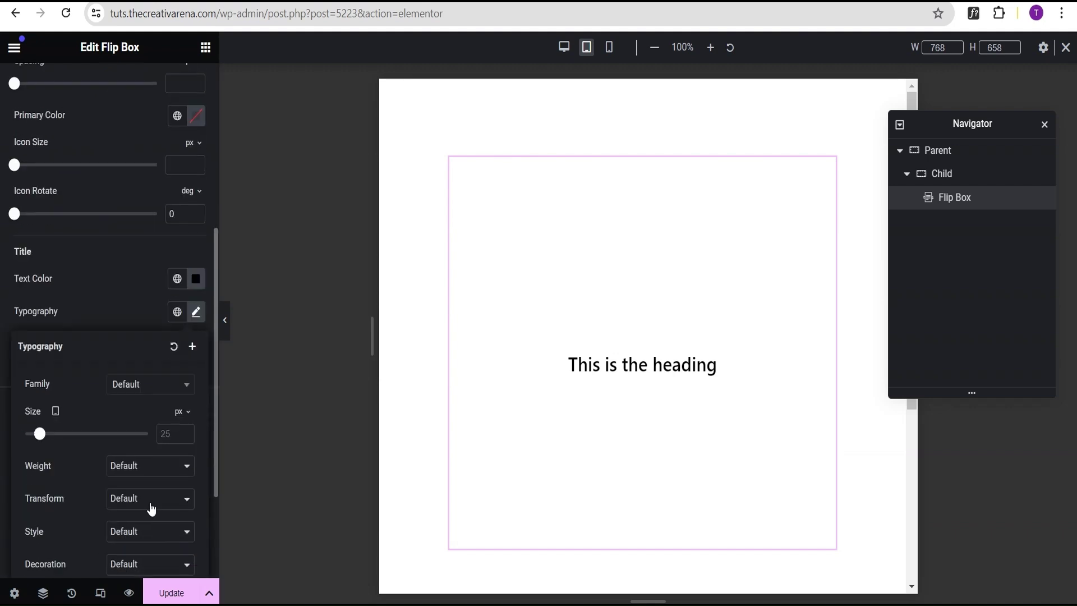
pyautogui.click(170, 437)
pyautogui.write('20')
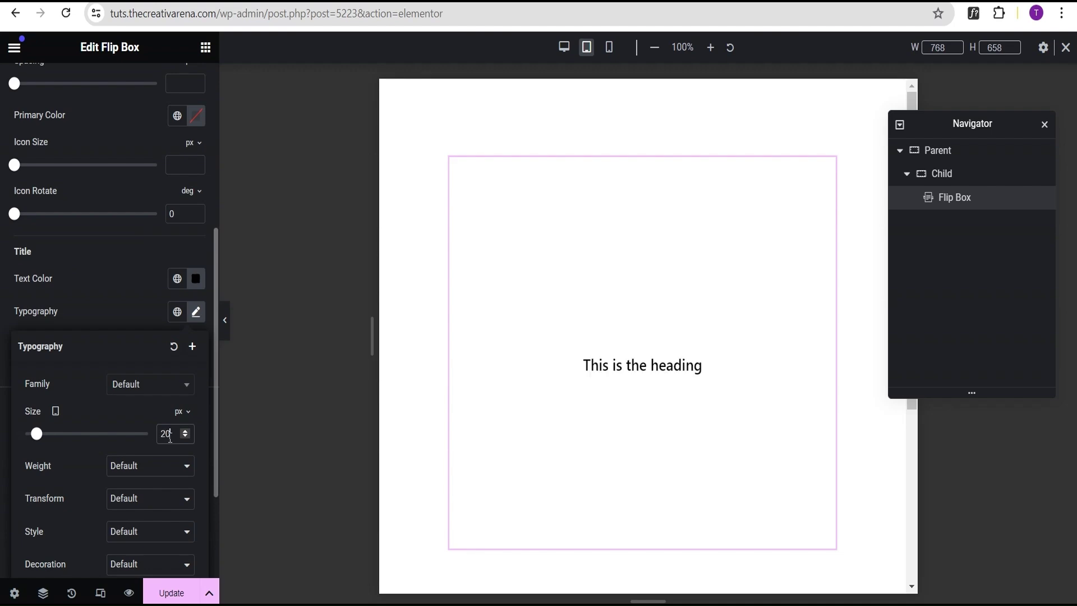
pyautogui.click(102, 306)
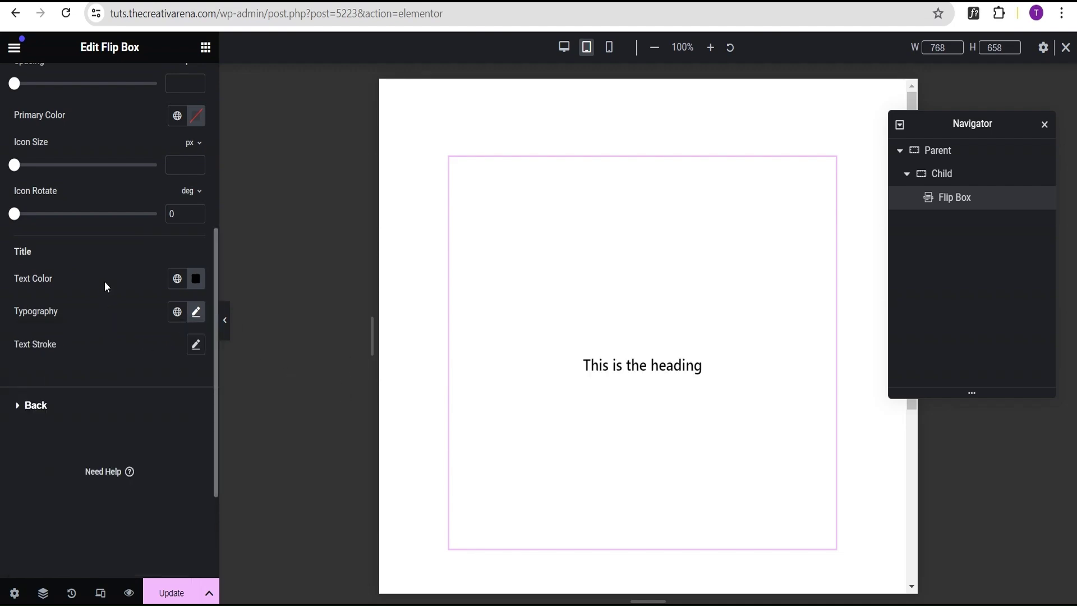
# - In the Mobile Portrait view, unlink the Parent container's padding values and set top and bottom to 100 px
pyautogui.moveTo(555, 275)
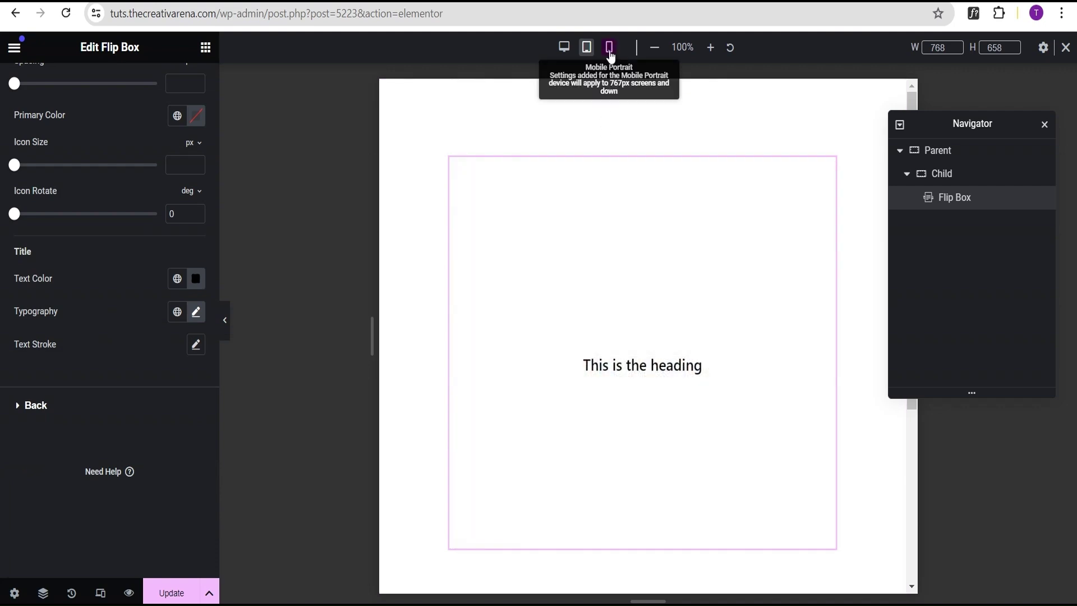
pyautogui.click(610, 50)
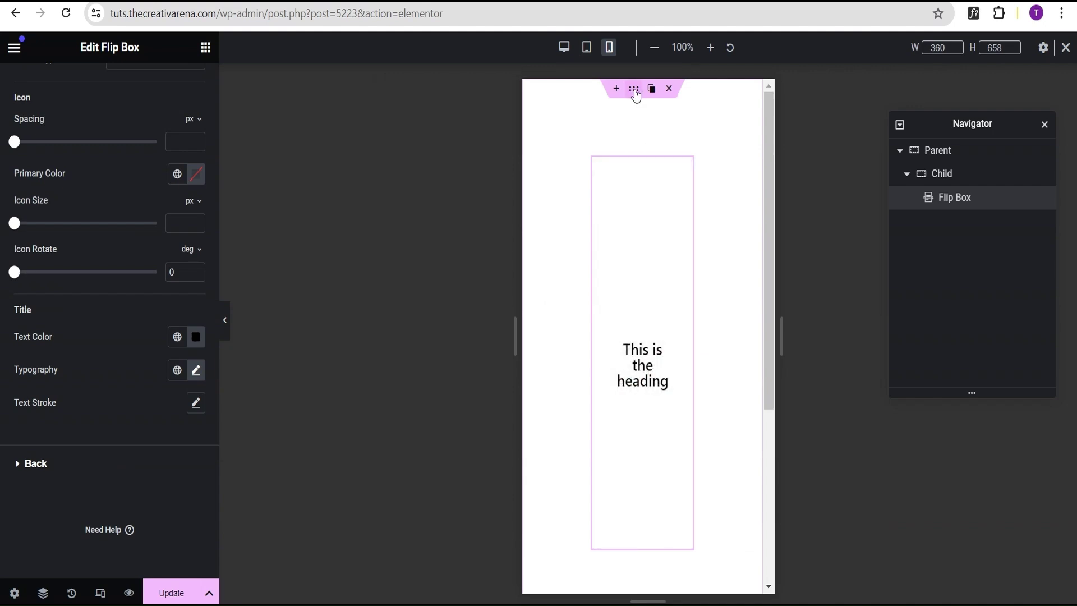
pyautogui.click(940, 152)
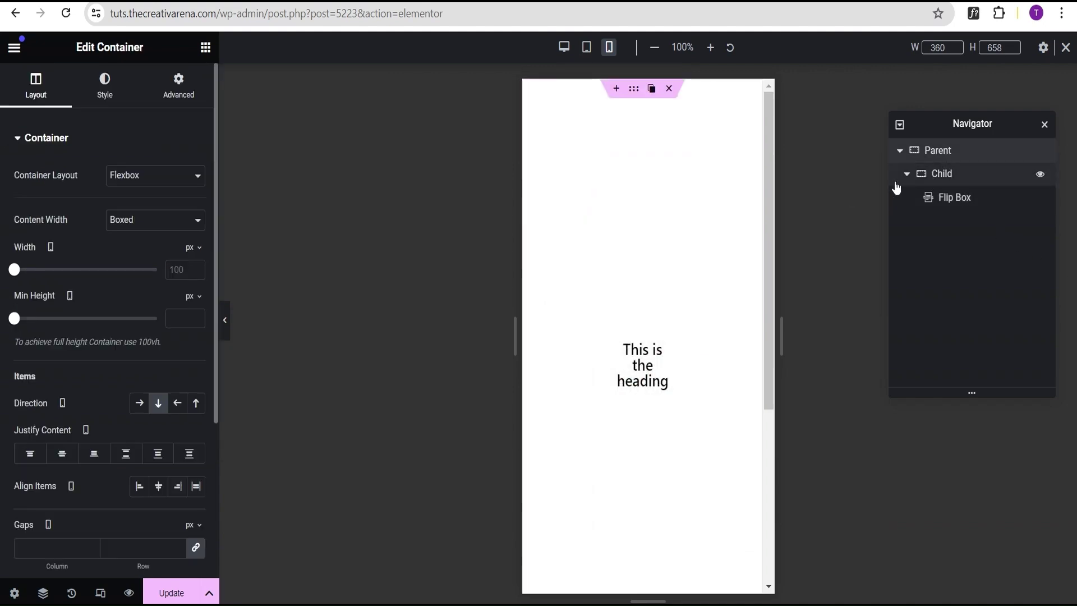
pyautogui.click(179, 87)
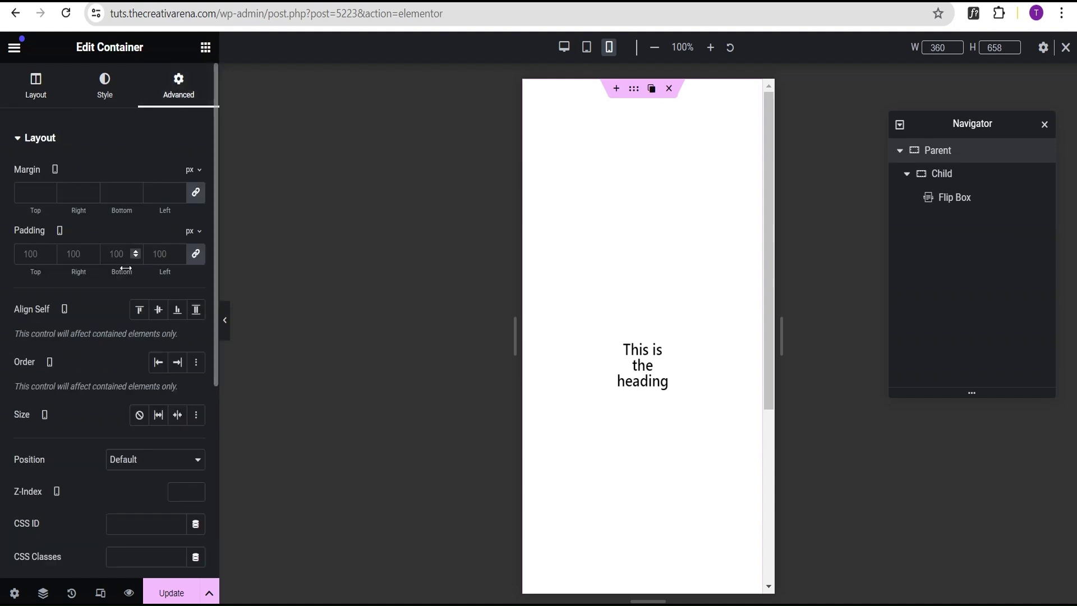
pyautogui.click(196, 253)
pyautogui.click(23, 253)
pyautogui.write('100')
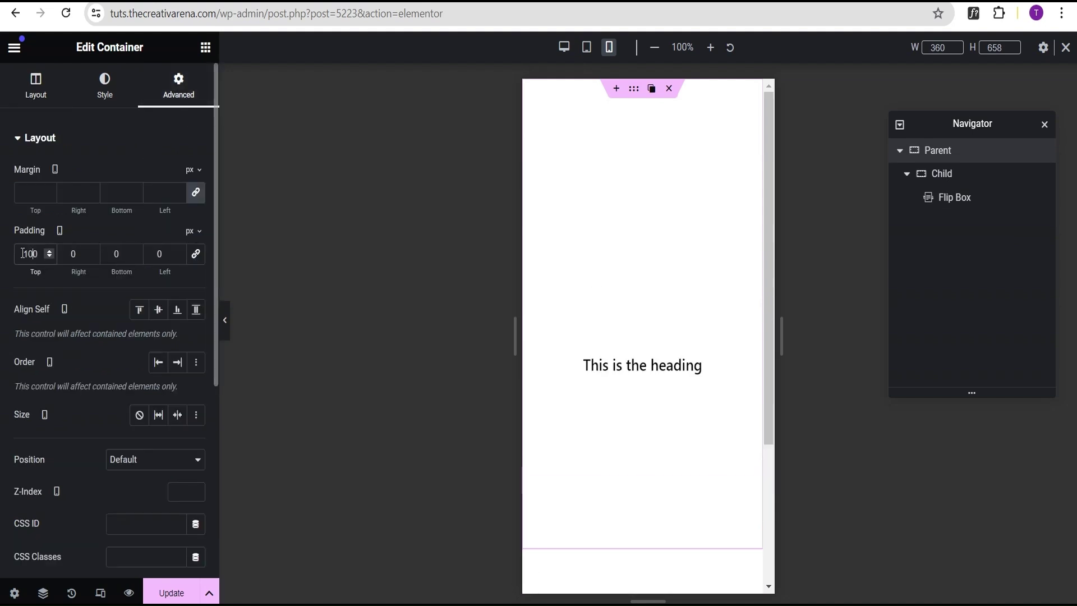
pyautogui.click(106, 253)
pyautogui.write('100')
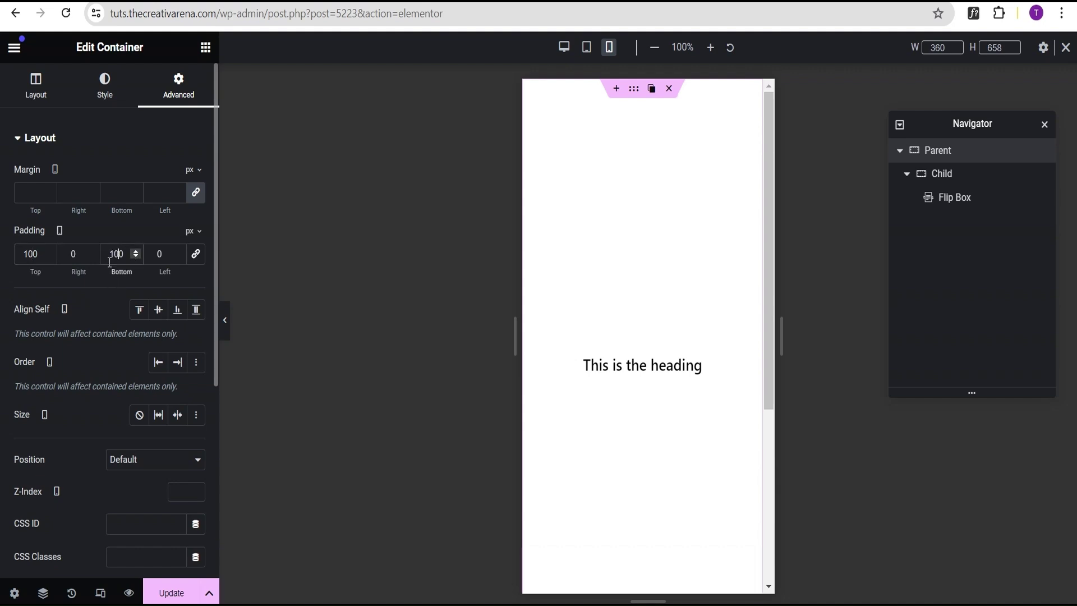
# - Set the Parent container's right and left mobile padding to 20 px
pyautogui.click(72, 255)
pyautogui.write('2')
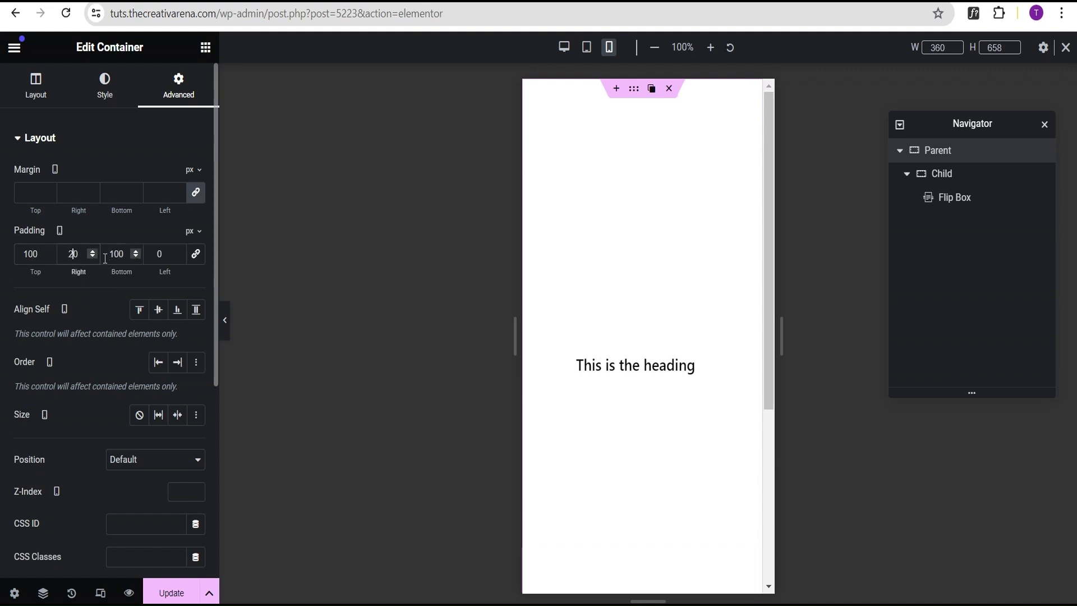
pyautogui.click(158, 254)
pyautogui.write('2')
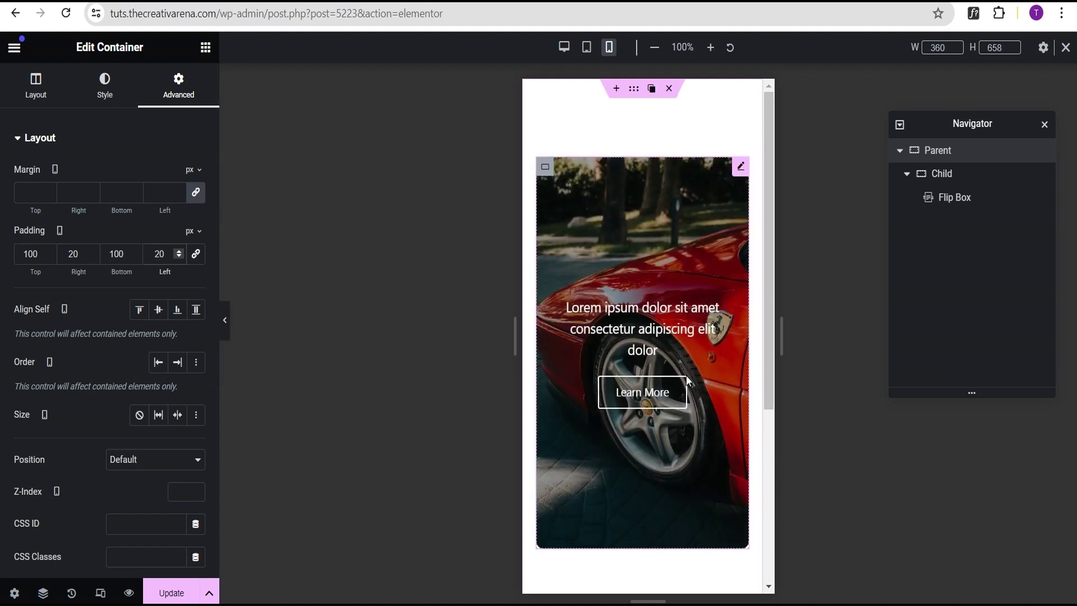
# - In the Tablet Portrait view, set the Parent container's top and bottom padding to 100 px
pyautogui.click(22, 141)
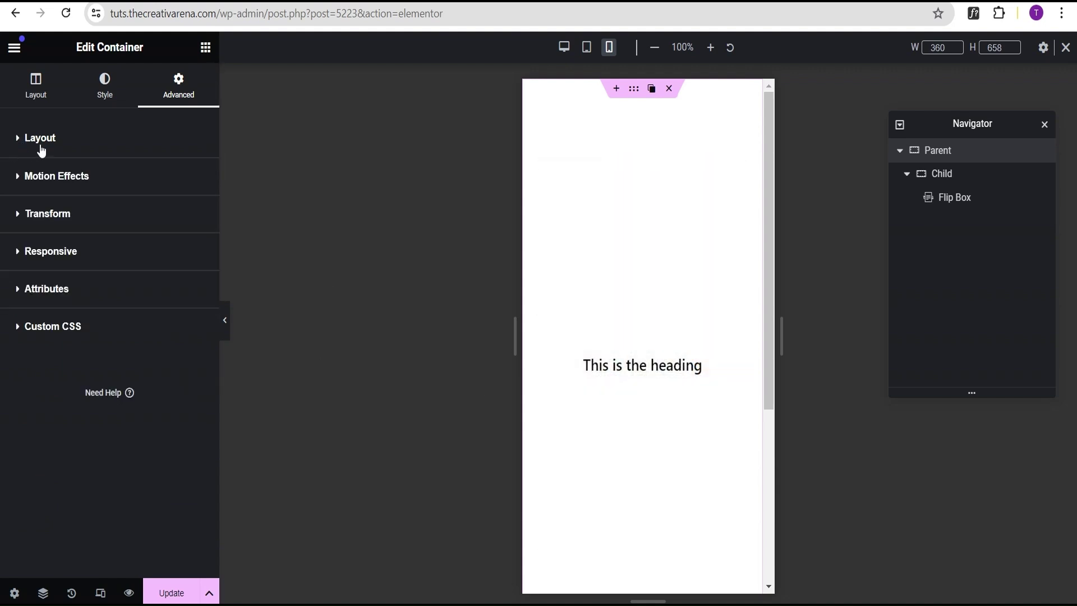
pyautogui.click(588, 49)
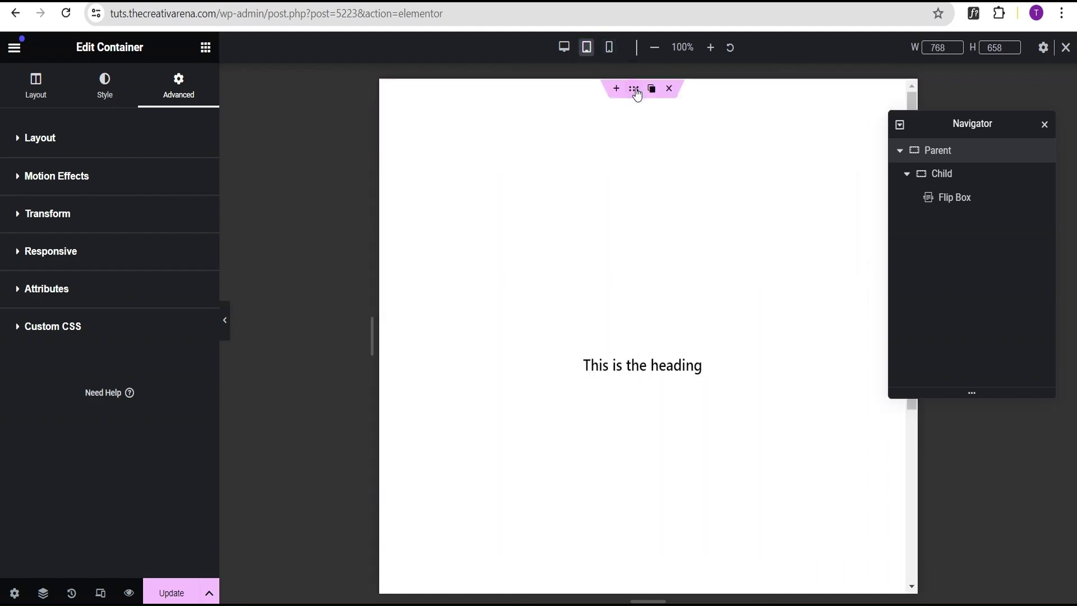
pyautogui.click(84, 141)
pyautogui.click(27, 250)
pyautogui.write('0')
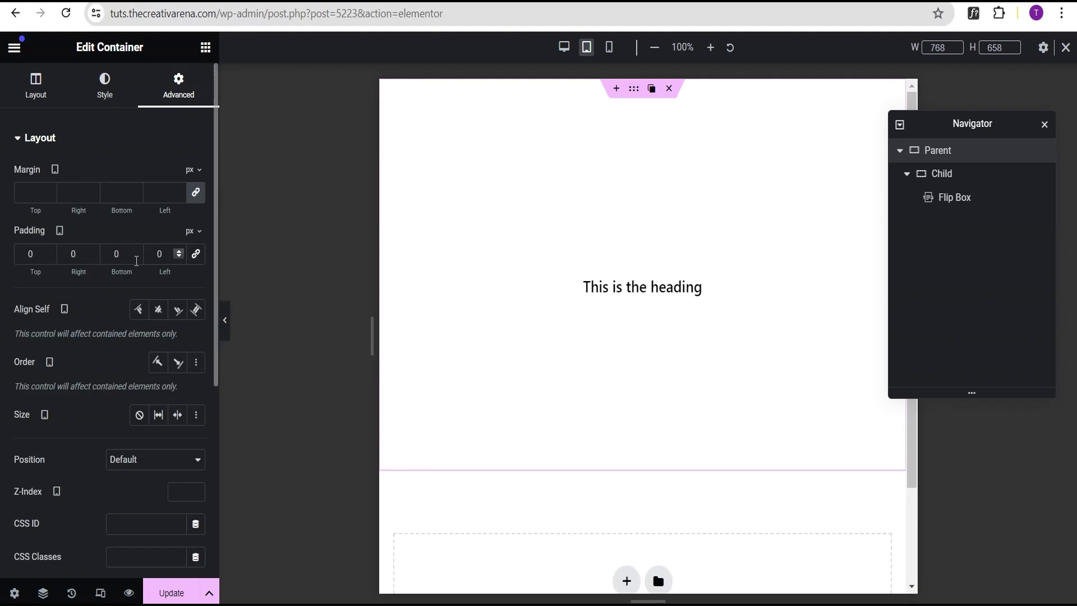
pyautogui.write('100')
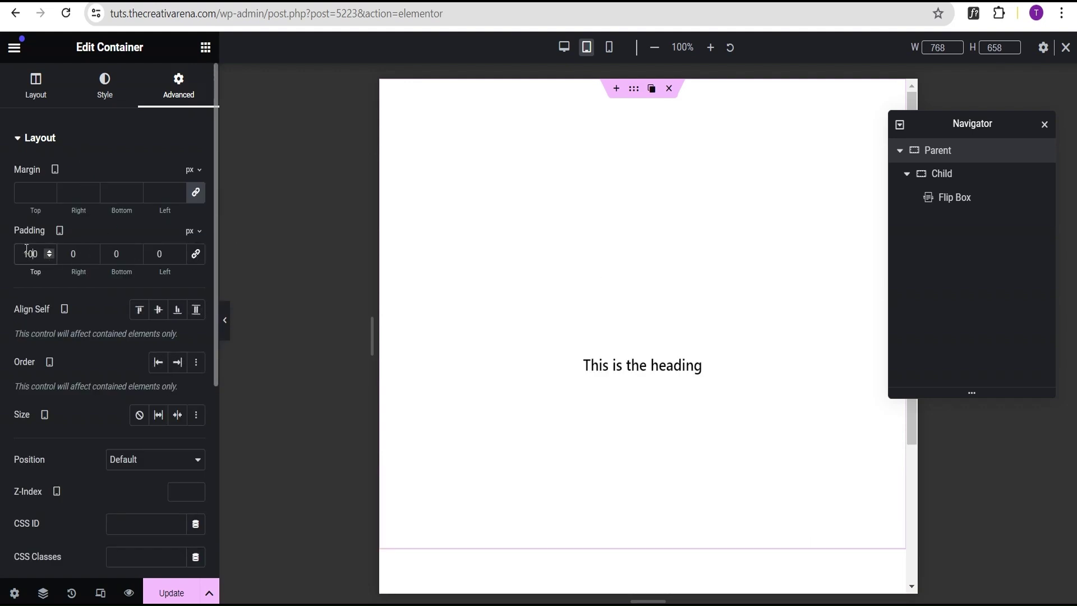
pyautogui.click(111, 256)
pyautogui.write('100')
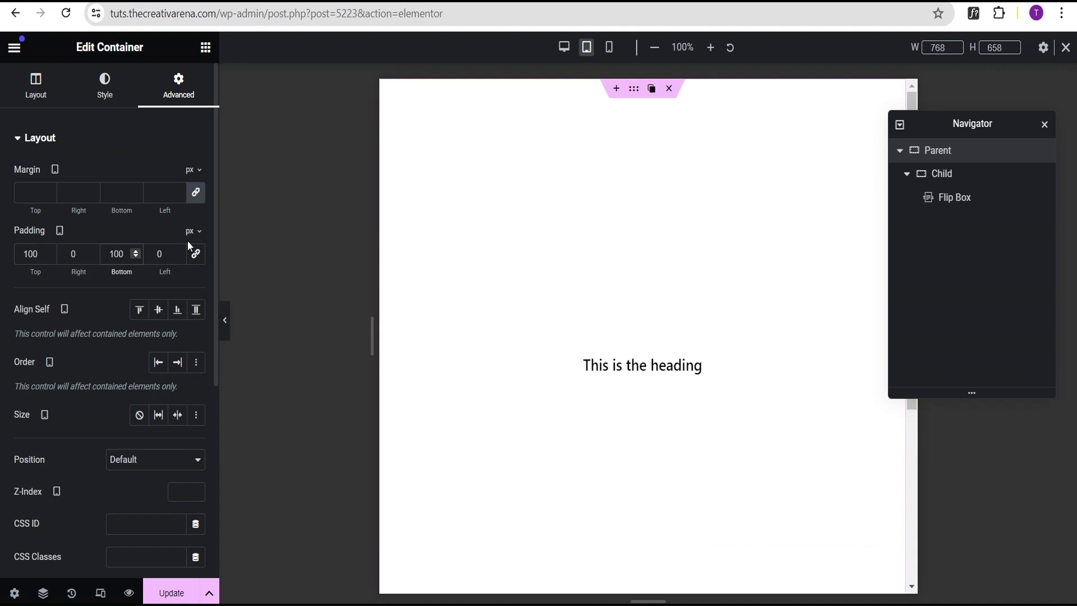
# - Set the Parent container's right and left padding to 20 px for Tablet Portrait
pyautogui.hotkey('shift', 'Tab')
pyautogui.write('20')
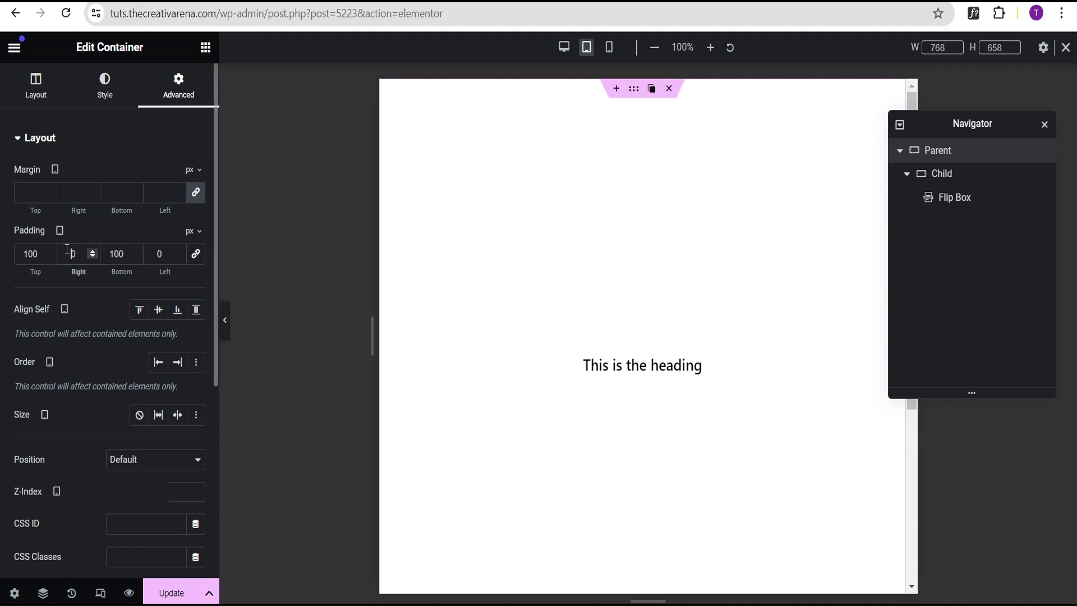
pyautogui.click(155, 254)
pyautogui.write('2')
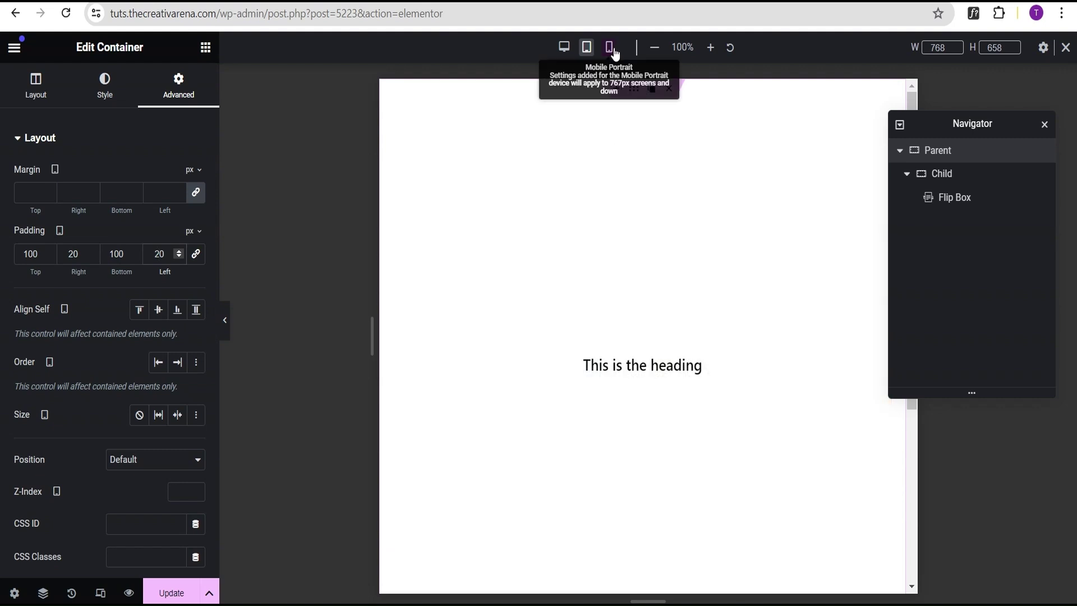
# - Return to the Mobile Portrait view and set the flip box's front title font size to 18 px
pyautogui.click(609, 47)
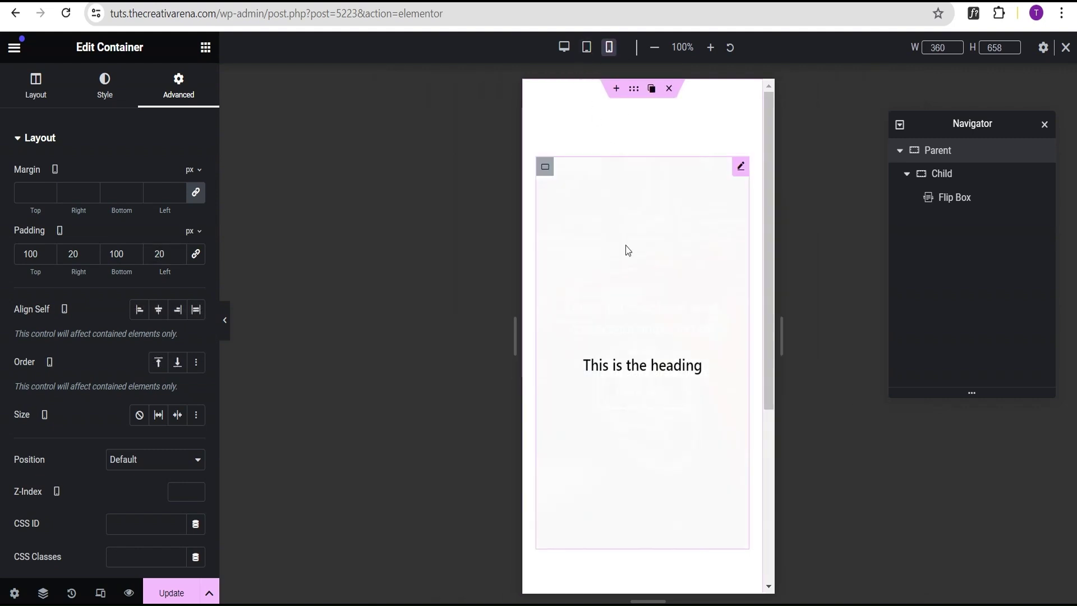
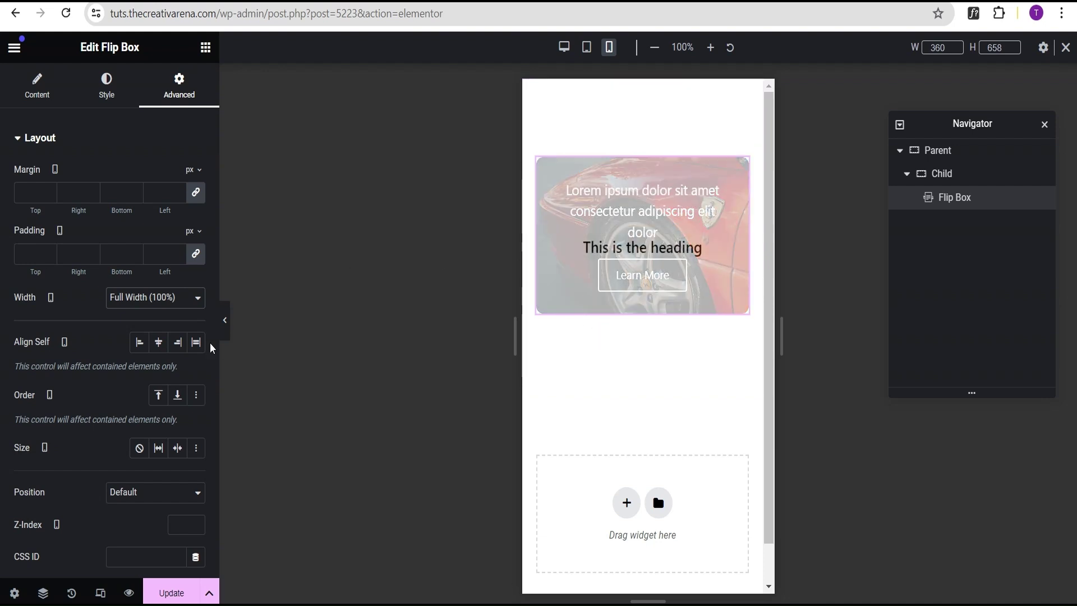
pyautogui.click(106, 96)
pyautogui.scroll(-3, 70, 361)
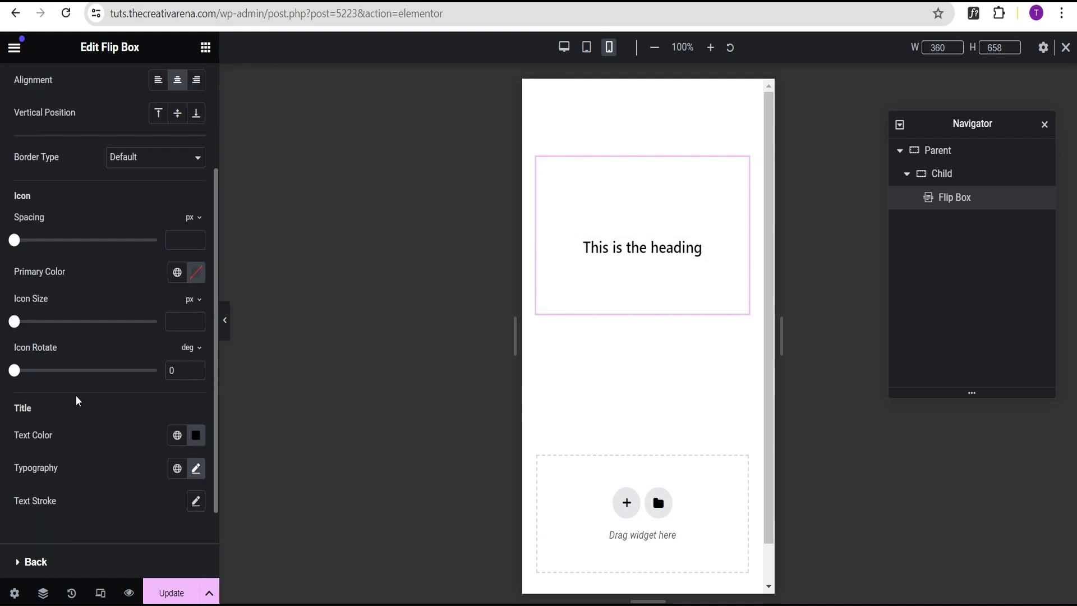
pyautogui.scroll(-2, 77, 400)
pyautogui.click(196, 388)
pyautogui.scroll(-3, 148, 443)
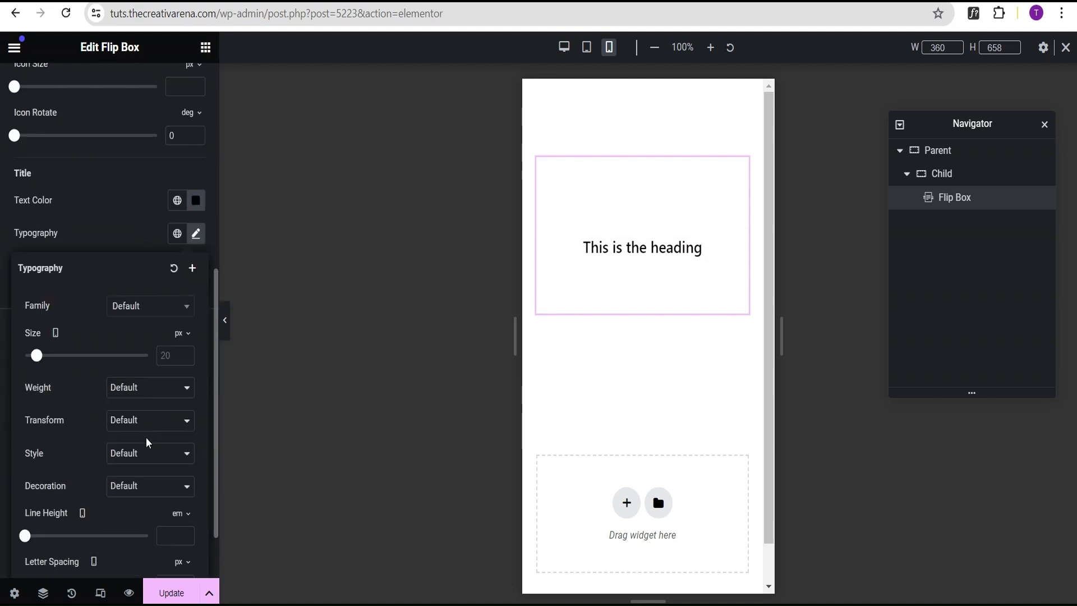
pyautogui.click(159, 357)
pyautogui.write('18')
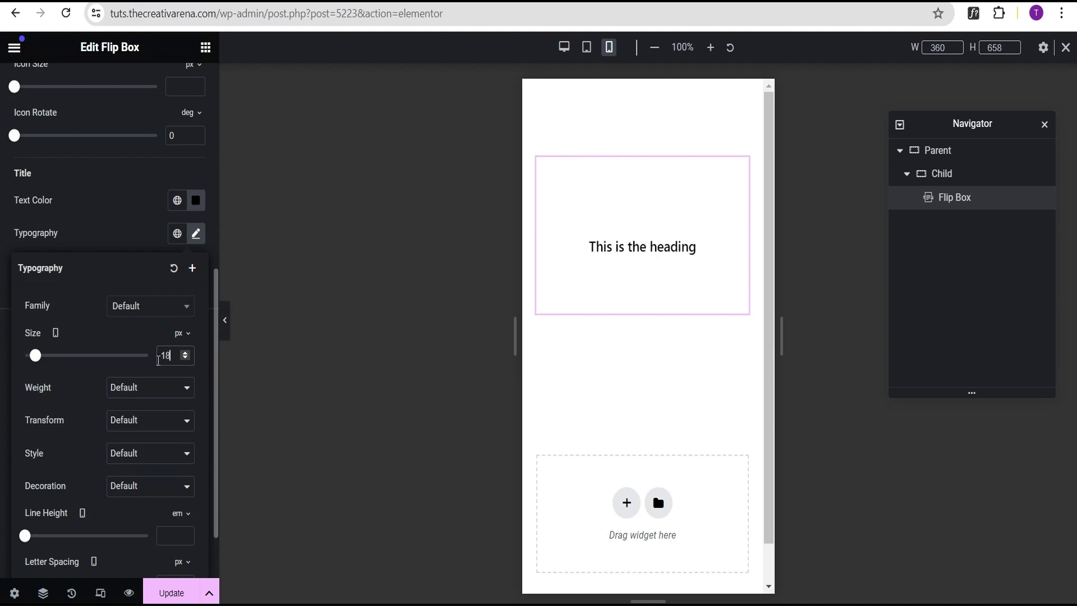
pyautogui.click(114, 220)
# - Set the font size of the flip box's back side description to 12 px for Mobile Portrait
pyautogui.click(78, 335)
pyautogui.scroll(-4, 86, 343)
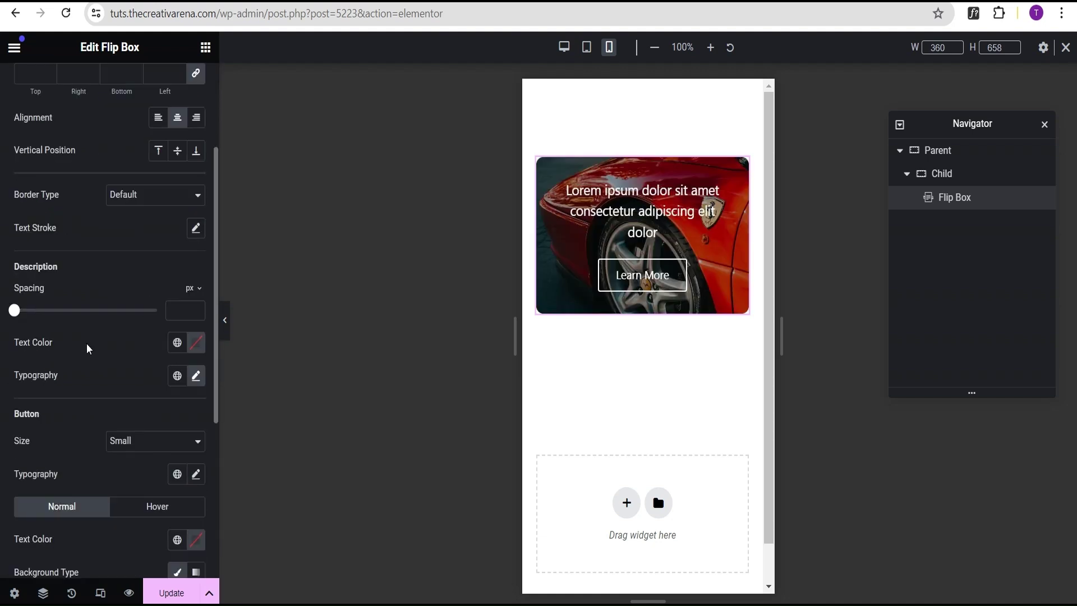
pyautogui.click(196, 297)
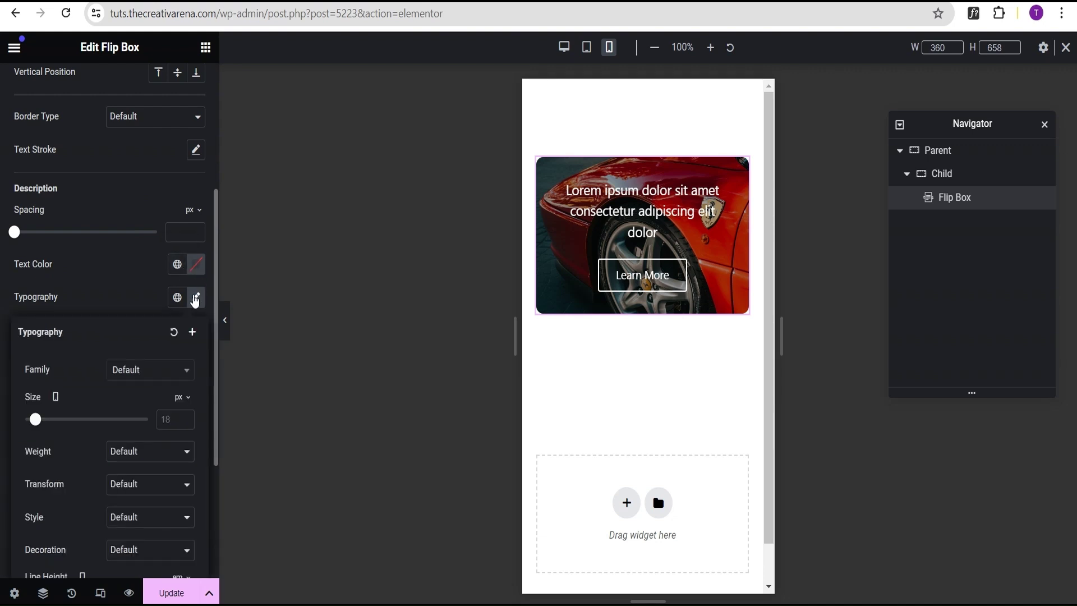
pyautogui.click(168, 420)
pyautogui.write('14')
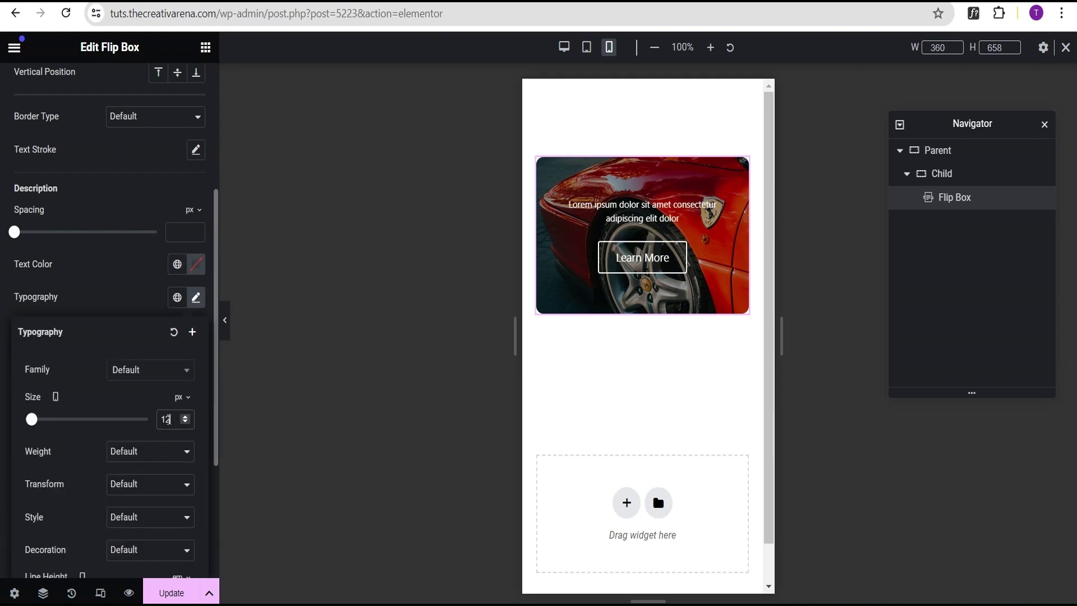
pyautogui.click(75, 274)
# - Set the font size of the back side's Learn More button to 12 px for Mobile Portrait
pyautogui.scroll(-3, 100, 435)
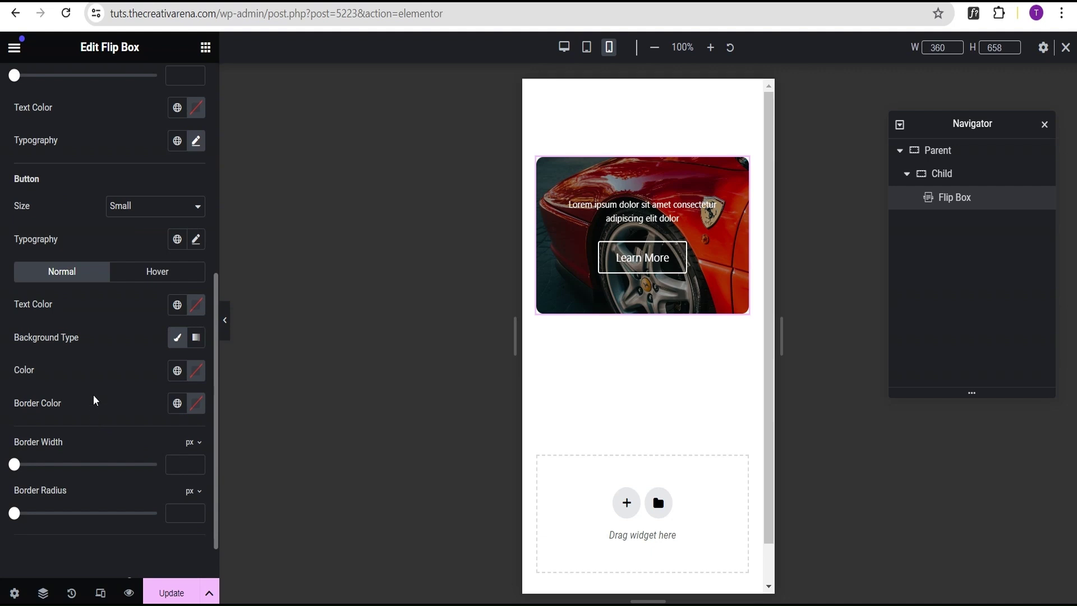
pyautogui.scroll(-2, 81, 335)
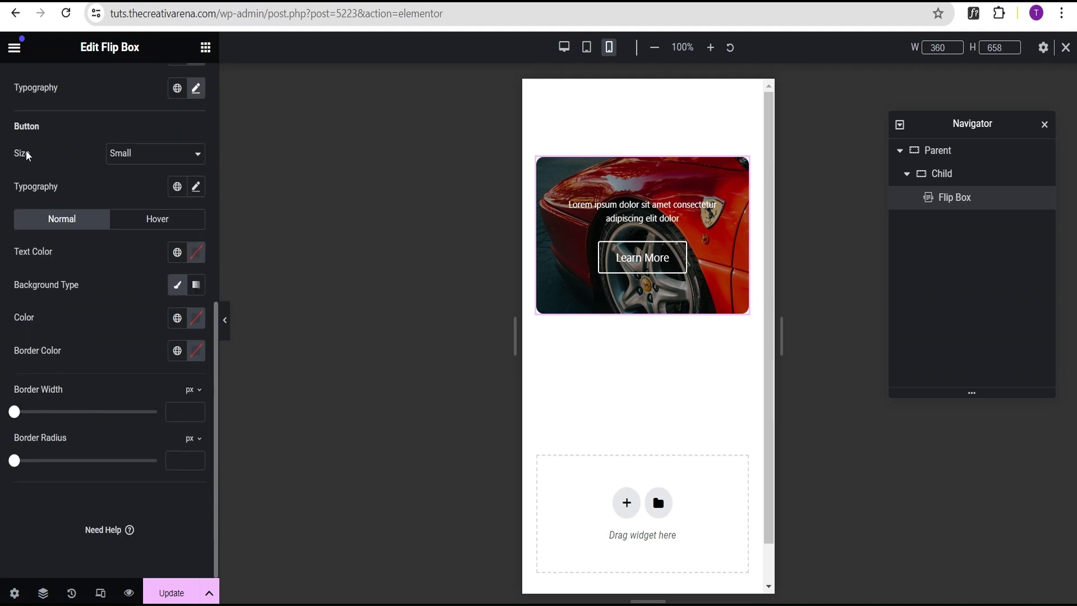
pyautogui.click(196, 187)
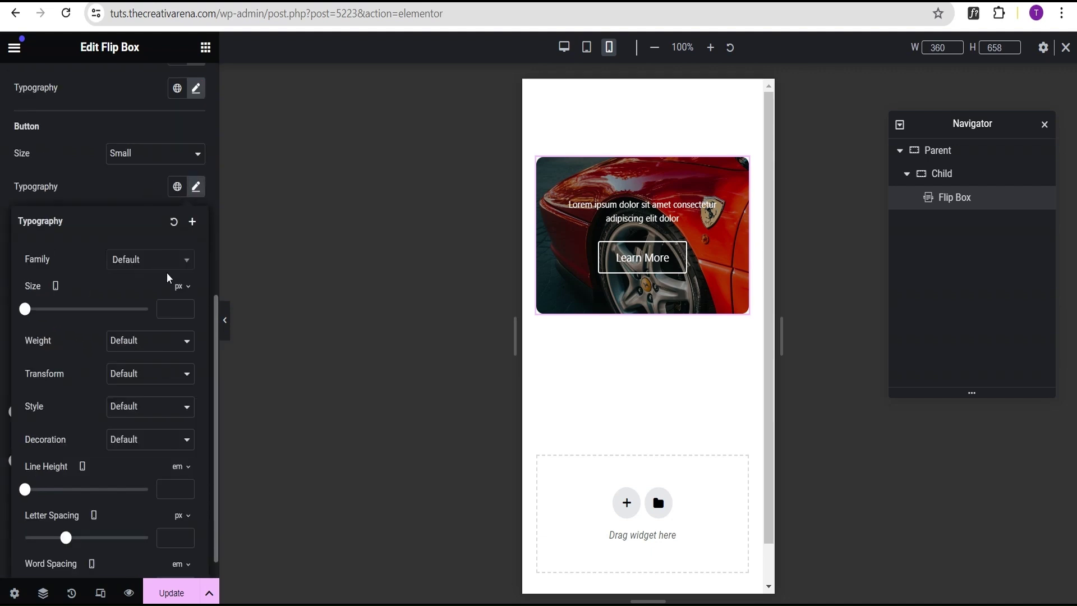
pyautogui.click(166, 314)
pyautogui.write('12')
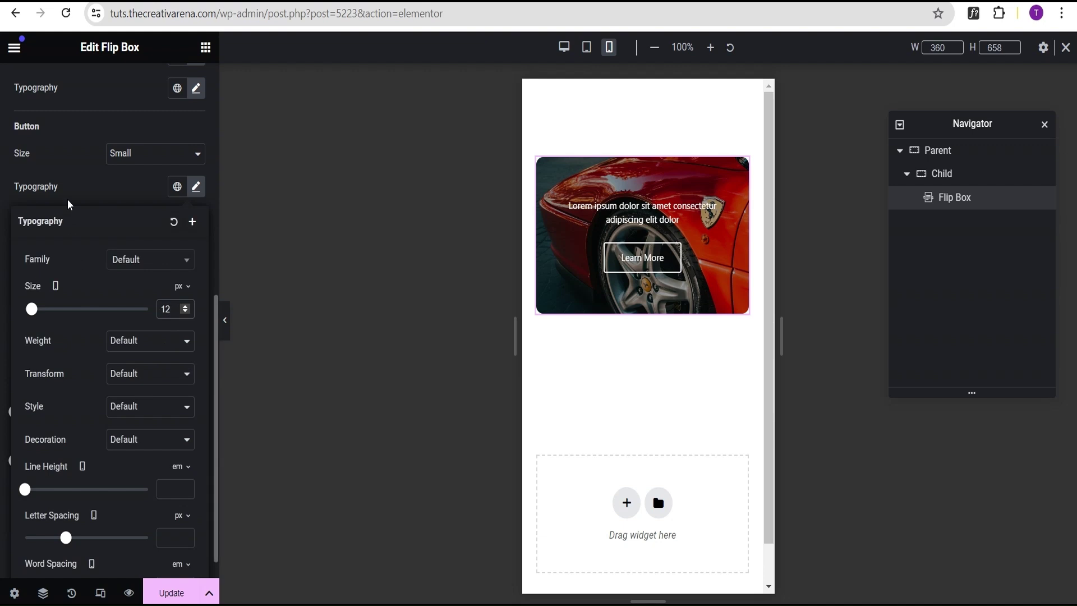
pyautogui.click(84, 173)
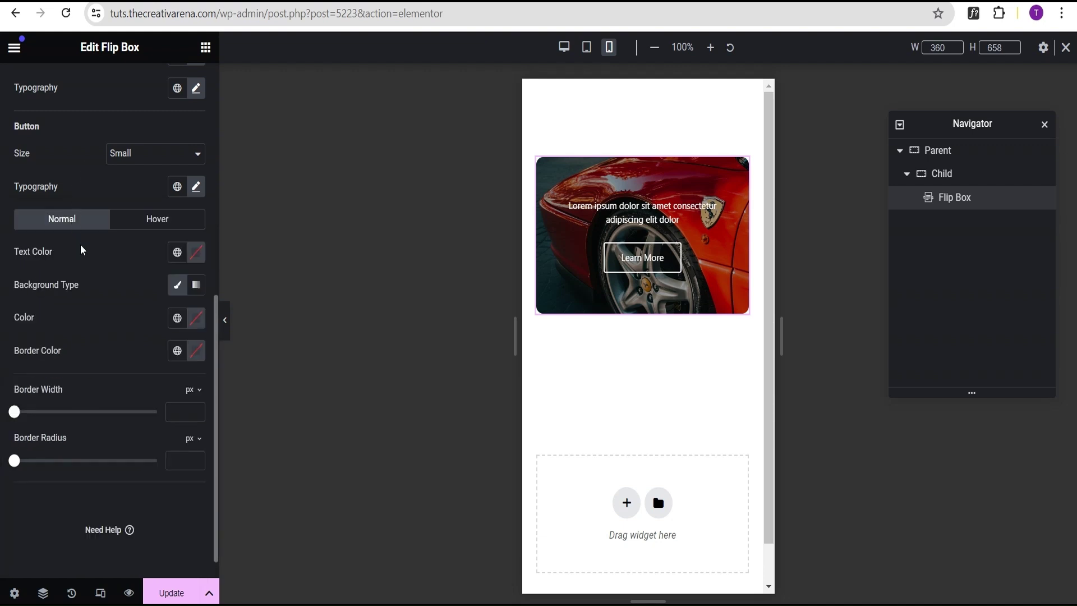
pyautogui.scroll(1, 83, 250)
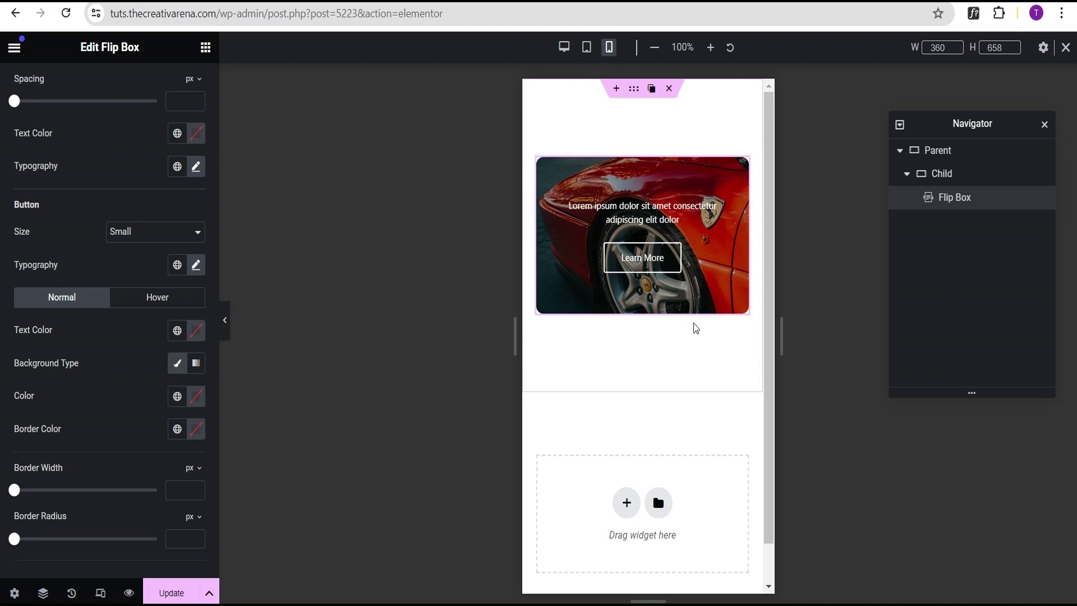
# - Switch back to the Desktop view and duplicate the flip box twice inside the Child container
pyautogui.click(586, 48)
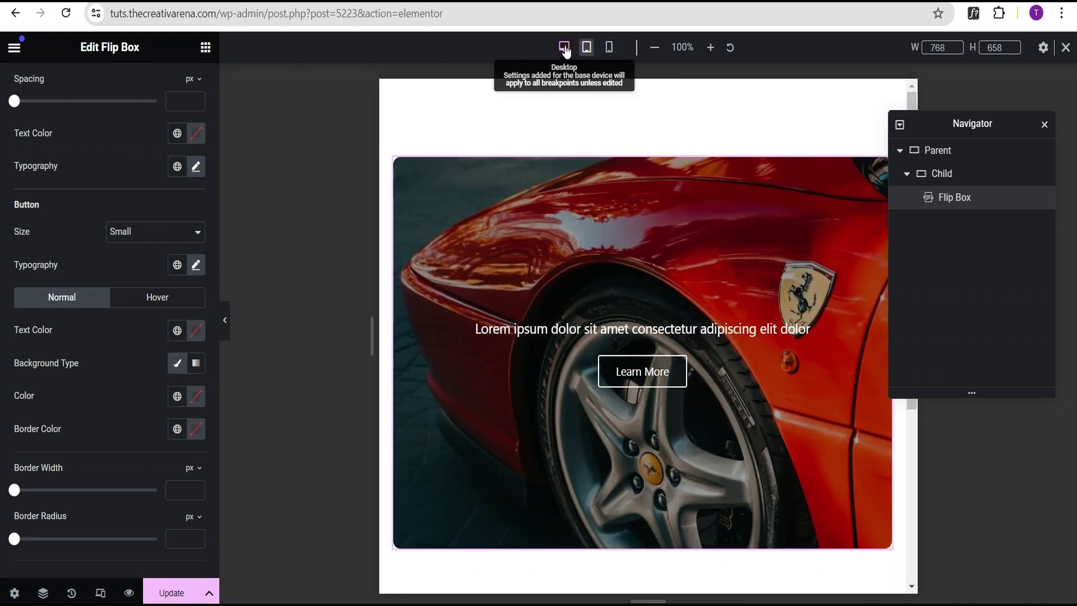
pyautogui.click(564, 49)
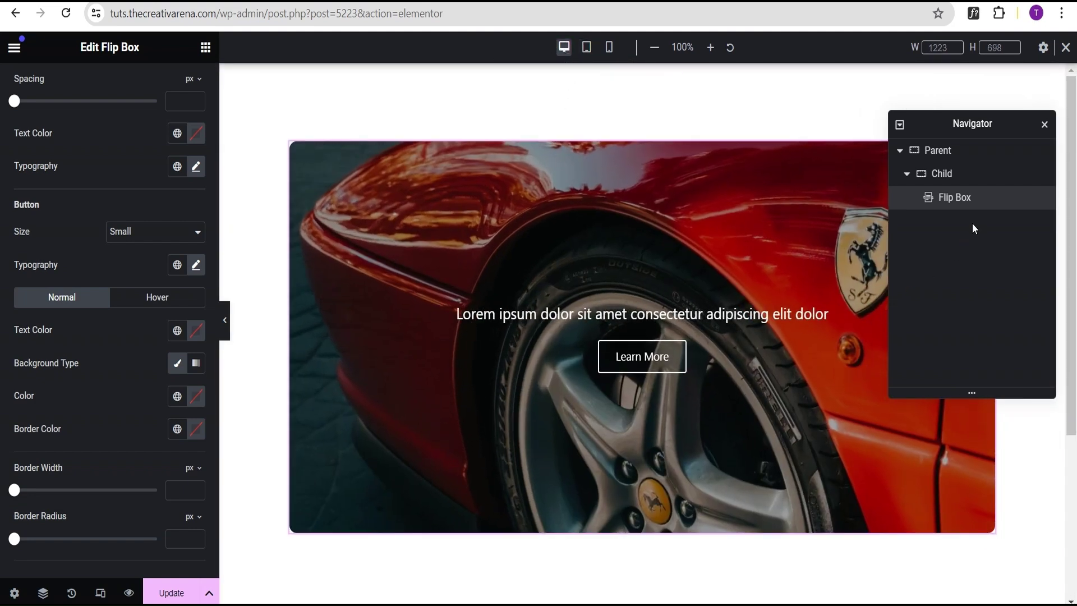
pyautogui.rightClick(994, 206)
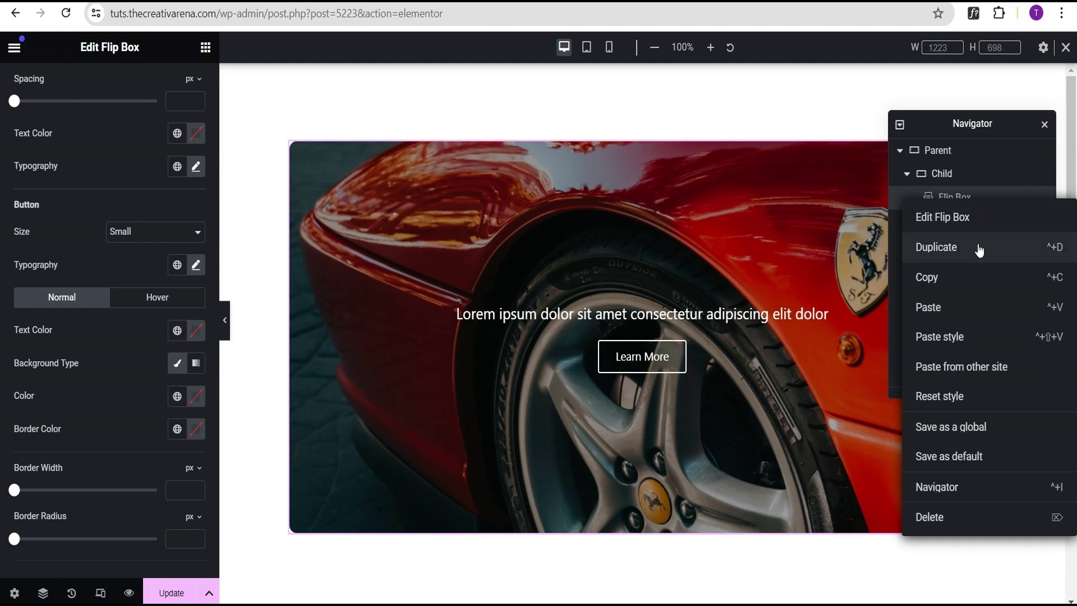
pyautogui.click(979, 249)
pyautogui.rightClick(987, 219)
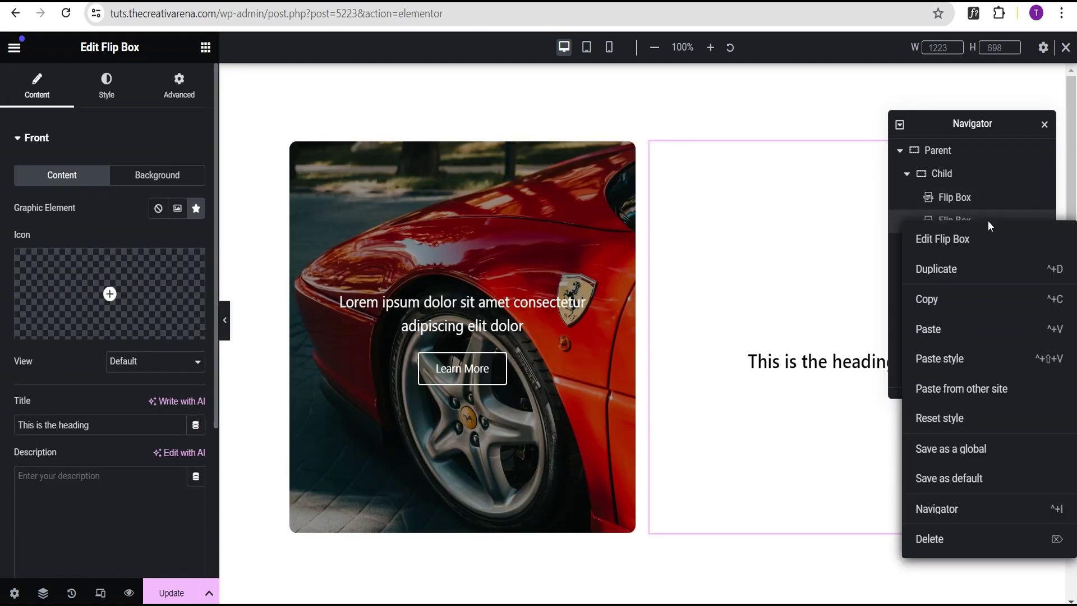
pyautogui.click(984, 273)
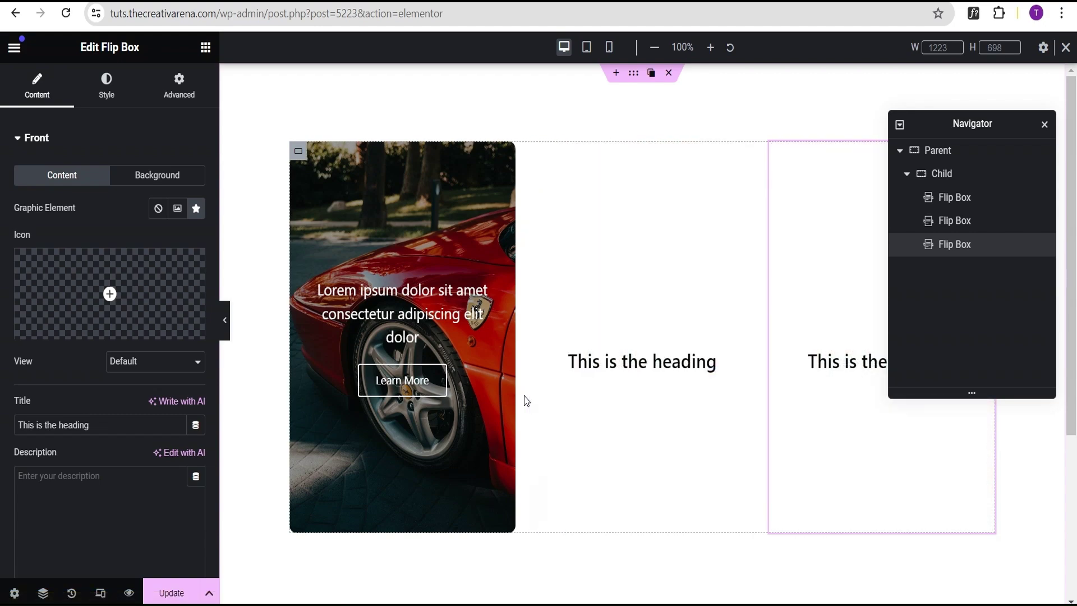
# - Set the Child container's column and row gaps to 0 px
pyautogui.click(945, 177)
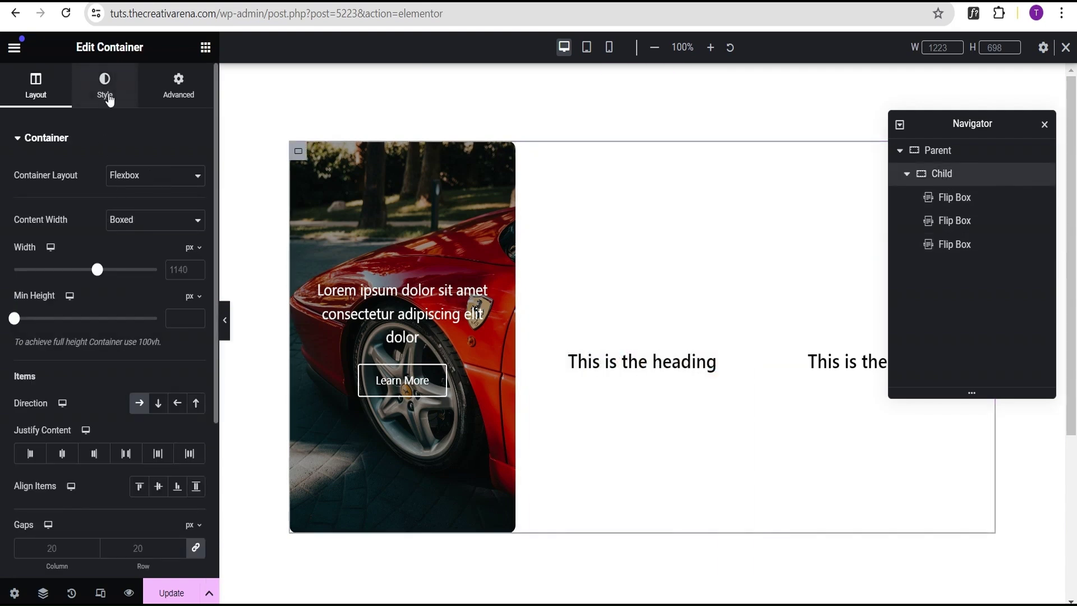
pyautogui.scroll(-4, 26, 320)
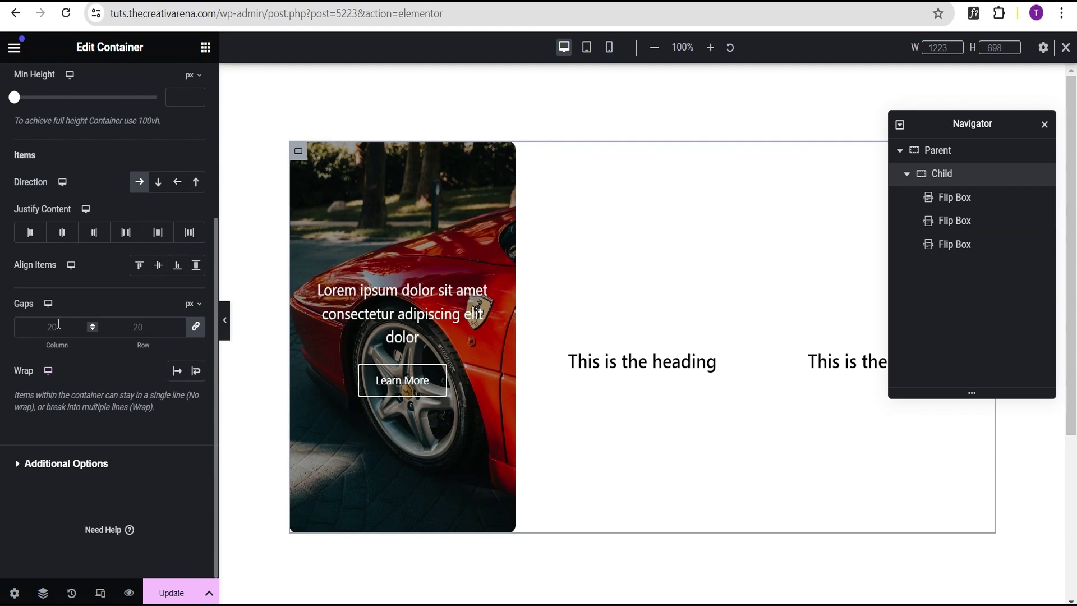
pyautogui.click(65, 324)
pyautogui.write('0')
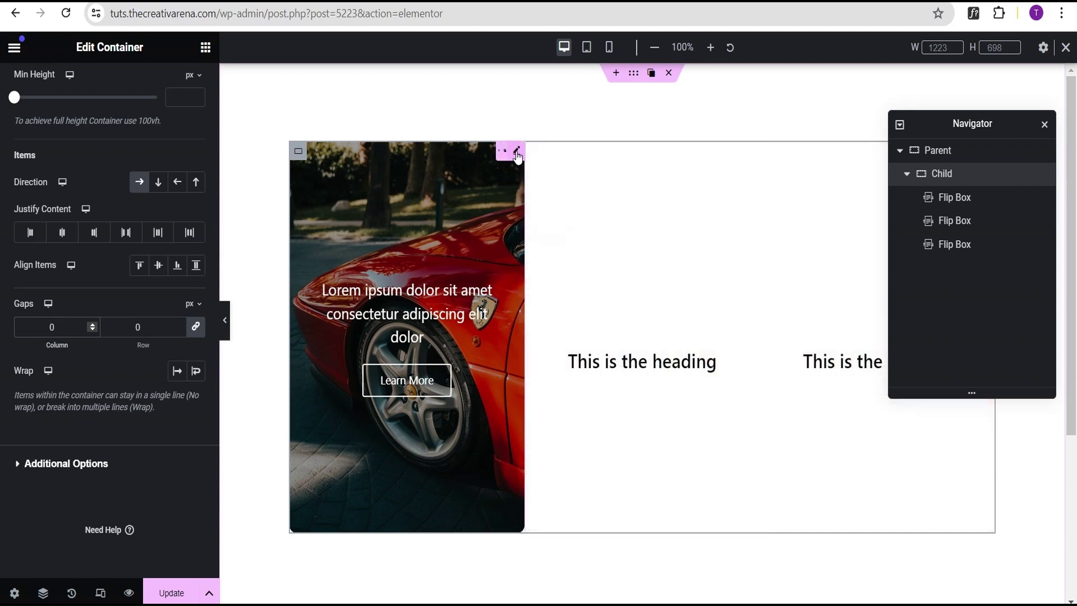
# - Give the first flip box's front side a solid border, 1 px wide on the right and 0 on the other sides
pyautogui.click(517, 156)
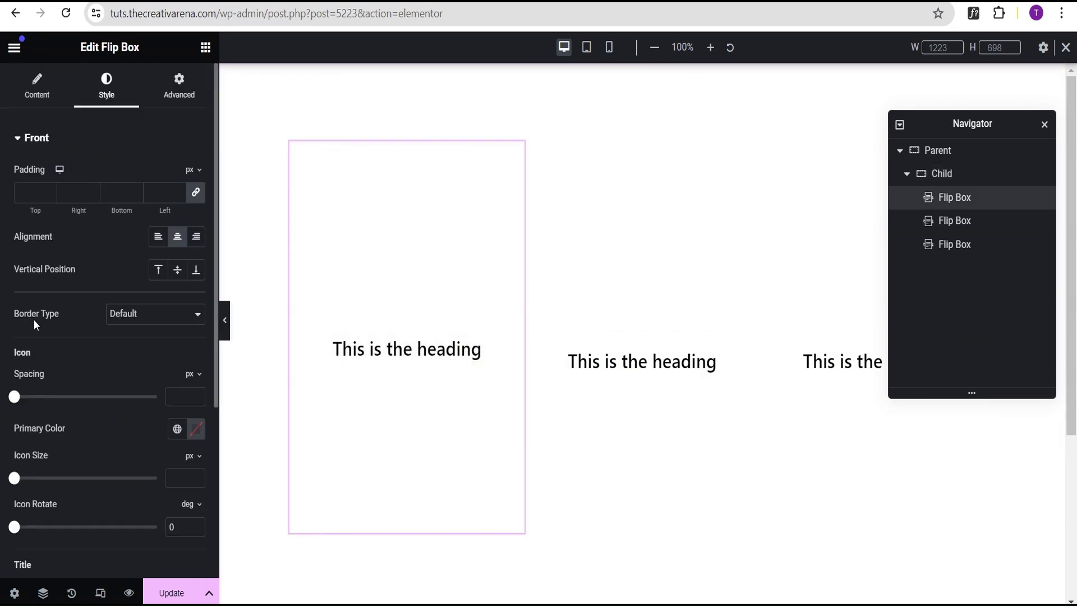
pyautogui.click(140, 314)
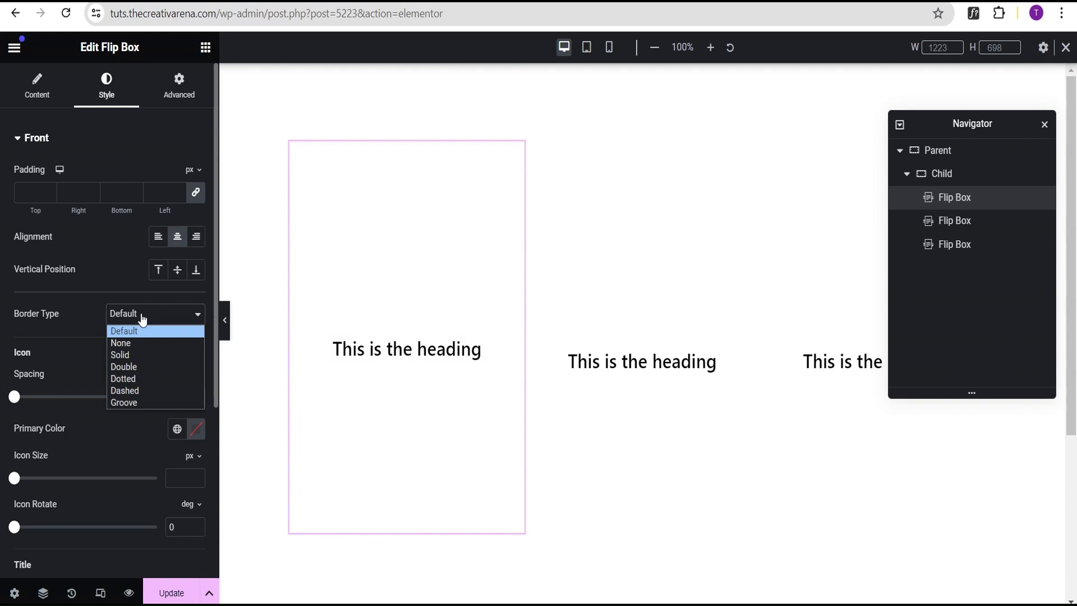
pyautogui.click(137, 355)
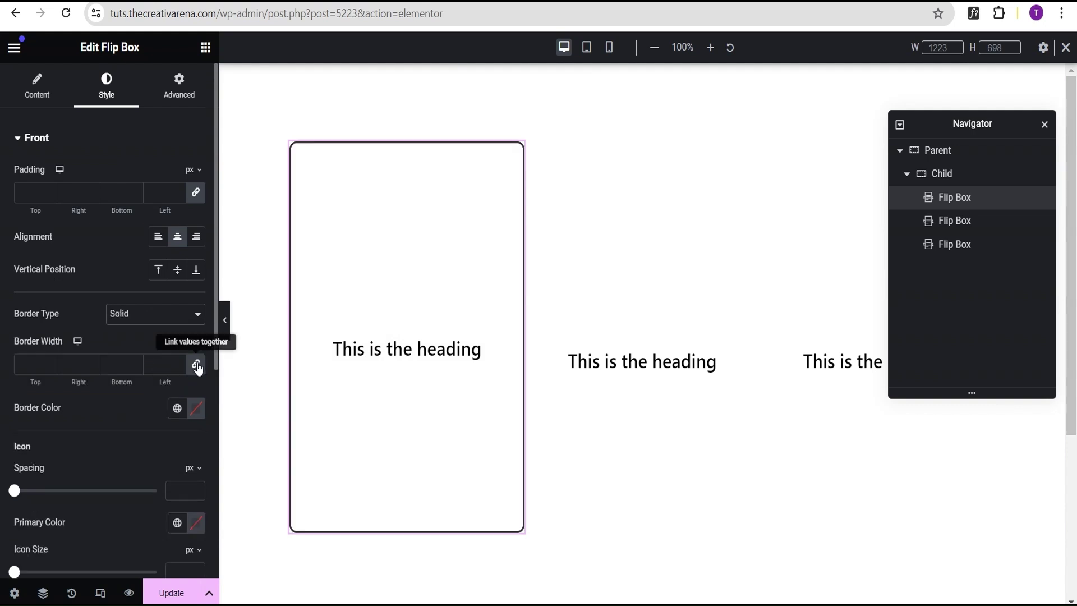
pyautogui.click(78, 364)
pyautogui.write('0')
pyautogui.doubleClick(81, 364)
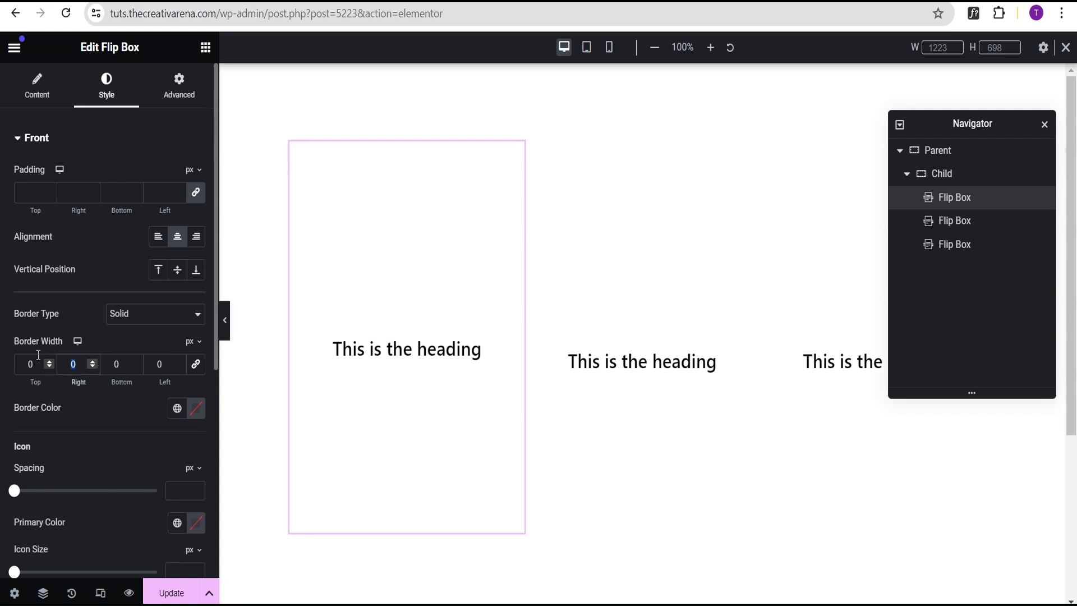
pyautogui.write('1')
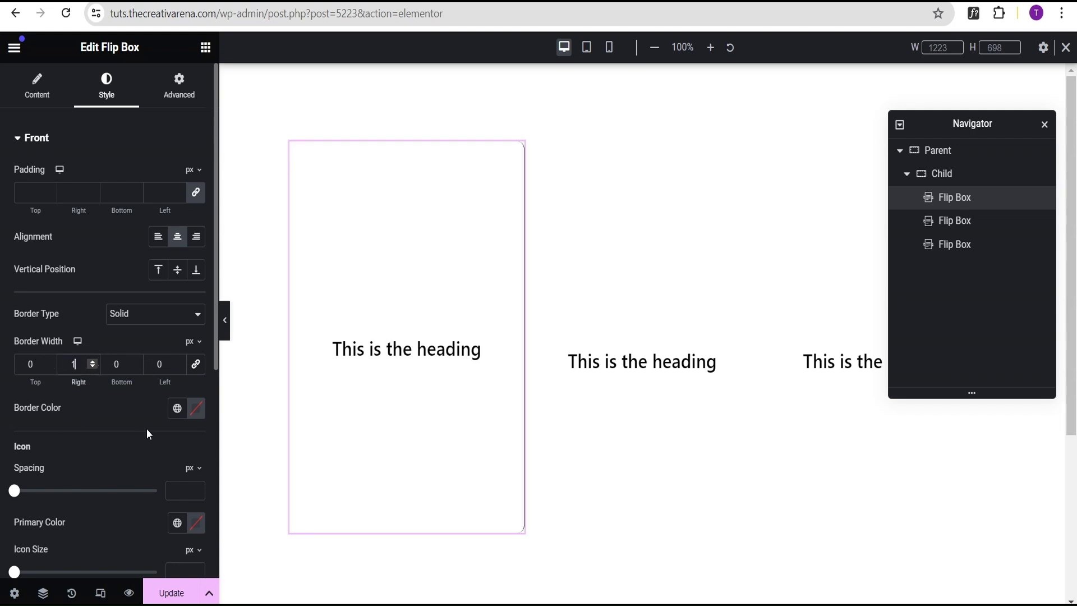
# - Set the border colour of the first flip box's front side to white (#FFFFFF)
pyautogui.click(195, 408)
pyautogui.moveTo(194, 321); pyautogui.dragTo(115, 206)
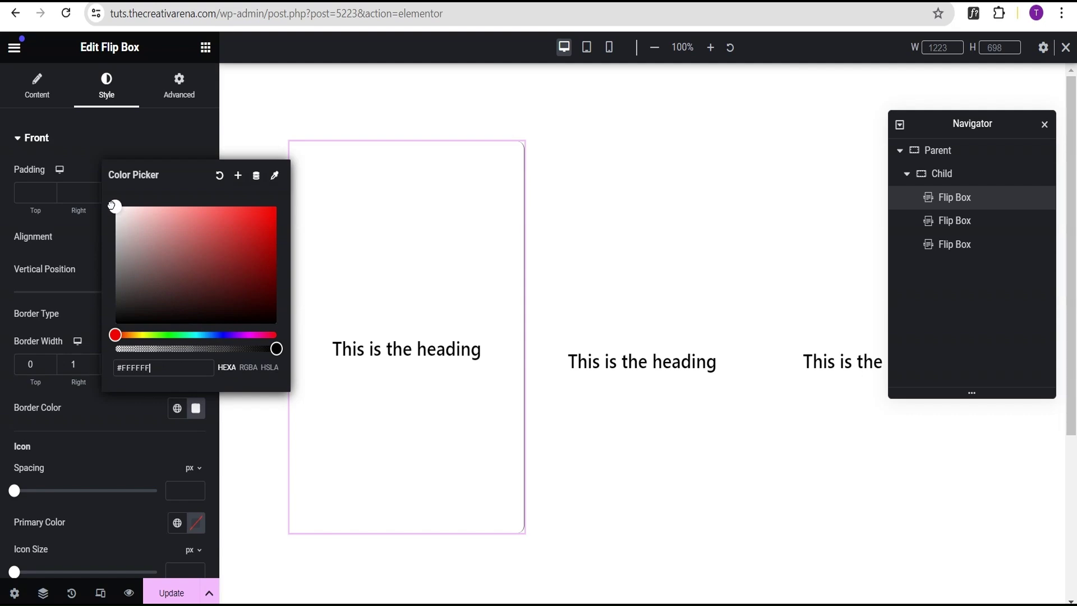
pyautogui.click(72, 422)
# - Copy the first flip box and paste its style onto the second flip box
pyautogui.moveTo(506, 223)
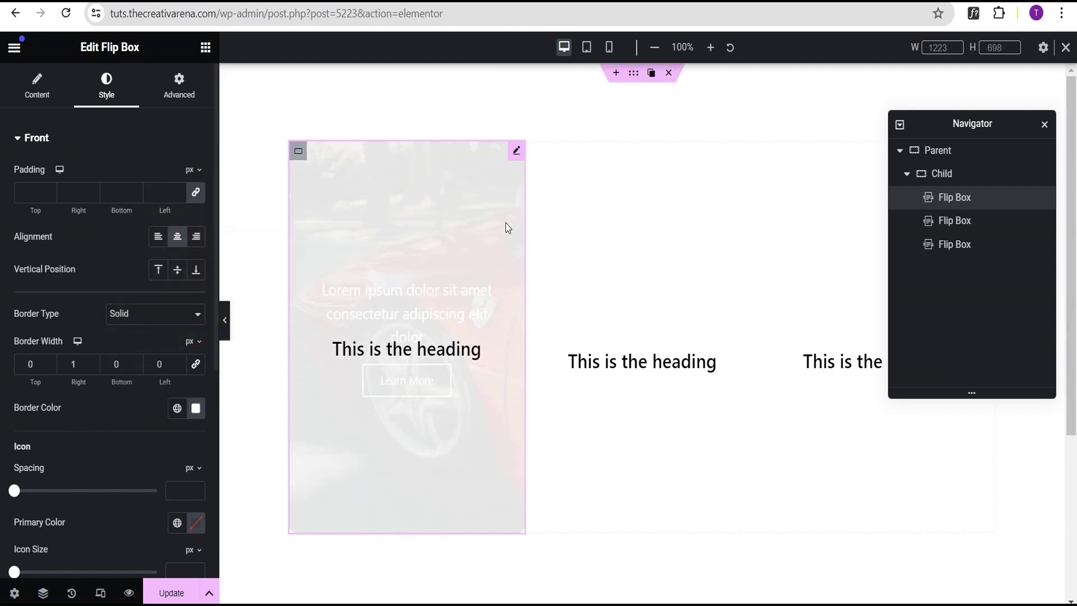
pyautogui.rightClick(520, 147)
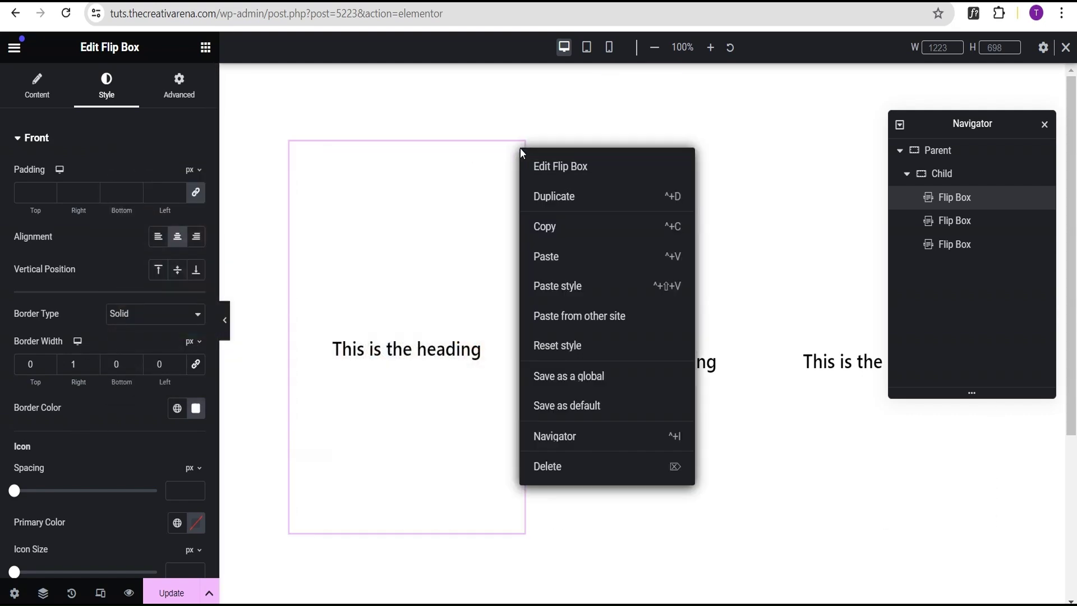
pyautogui.click(551, 232)
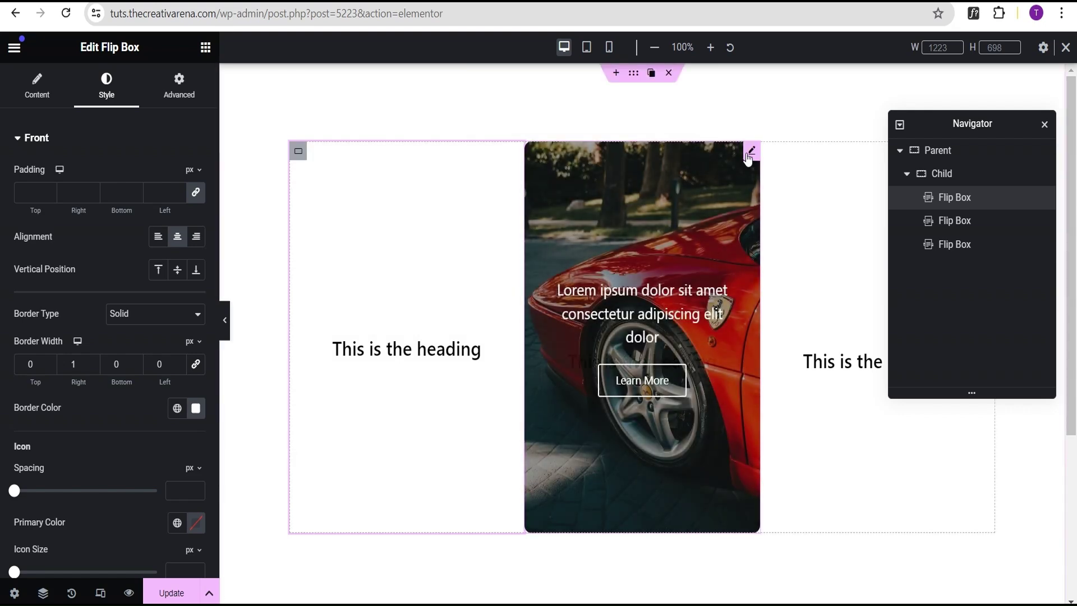
pyautogui.rightClick(750, 150)
pyautogui.click(795, 280)
pyautogui.moveTo(699, 358)
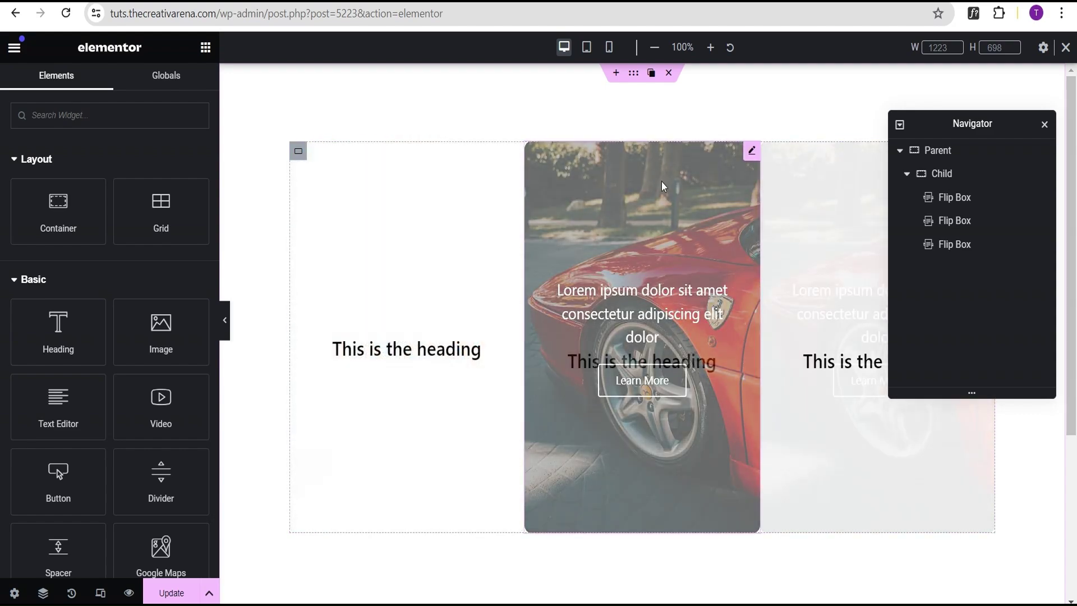
# - For Mobile Portrait, set the first flip box's front border width to 1 px at the bottom and 0 on the other sides
pyautogui.click(587, 50)
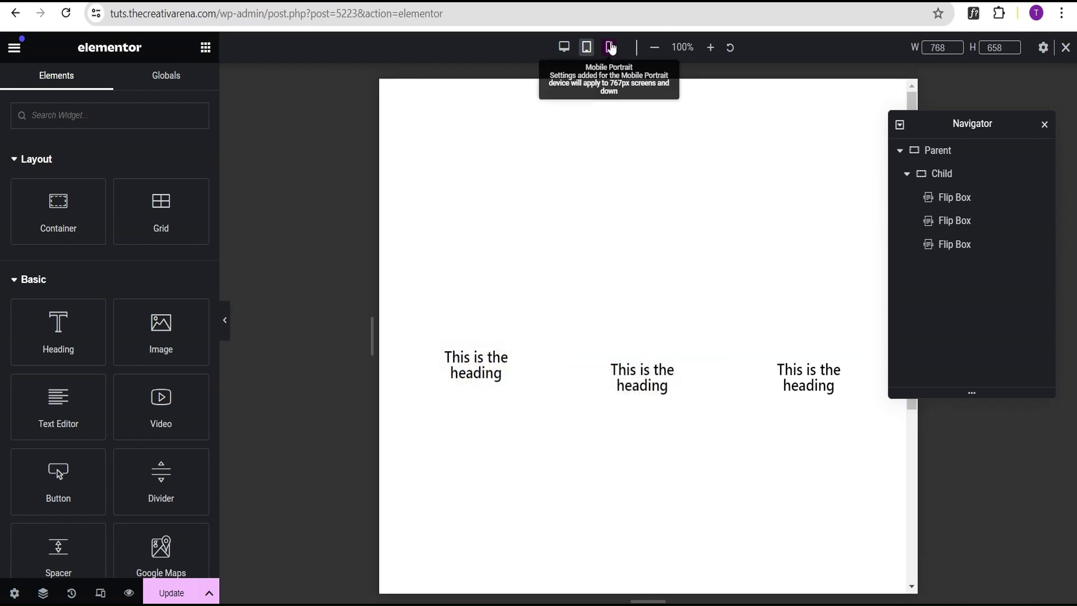
pyautogui.click(610, 49)
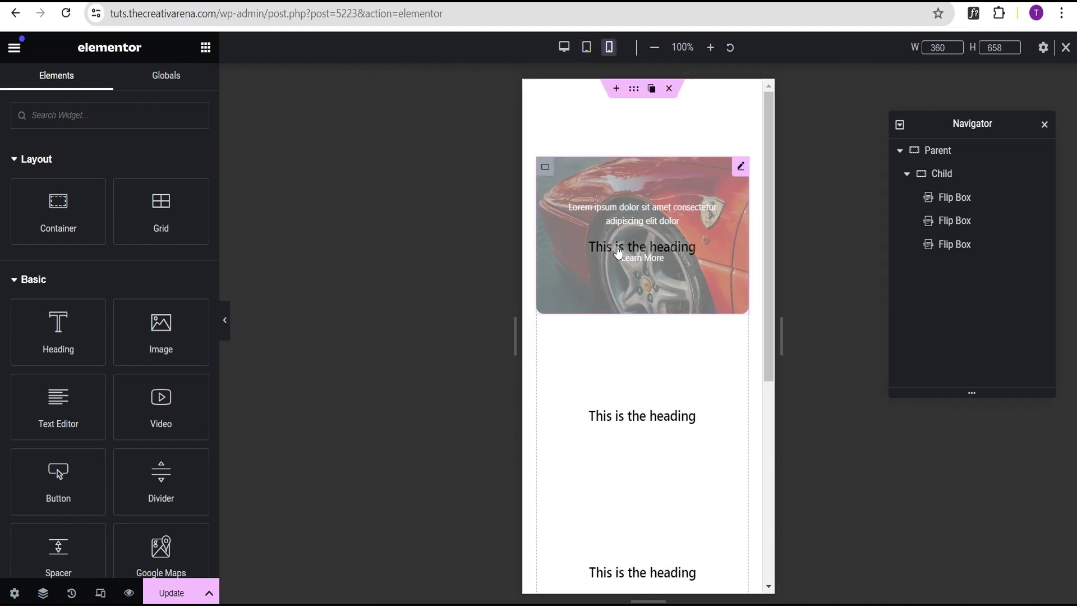
pyautogui.click(735, 175)
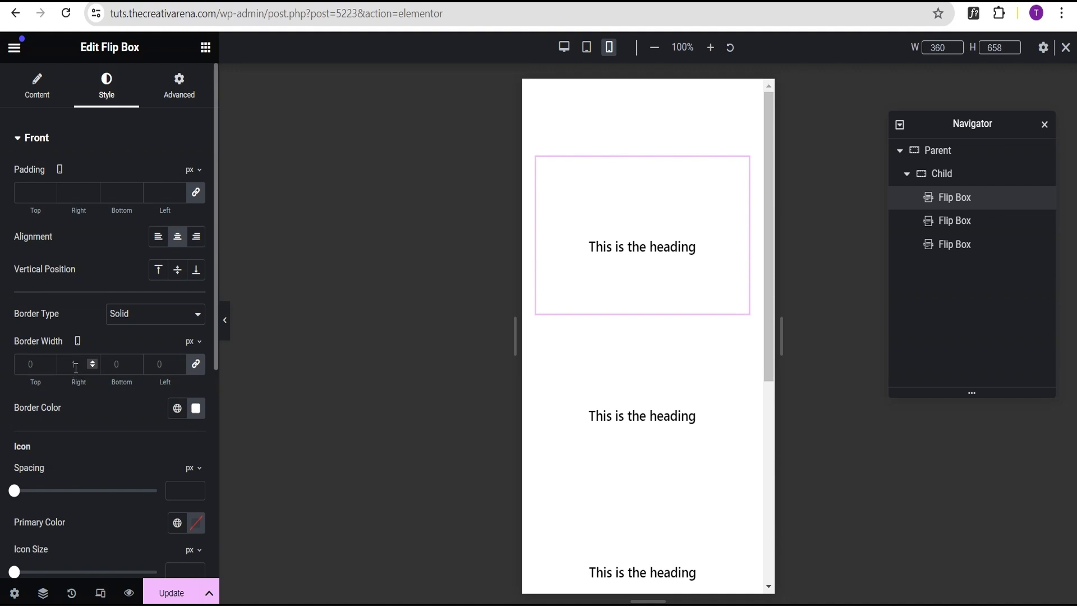
pyautogui.click(195, 364)
pyautogui.doubleClick(118, 364)
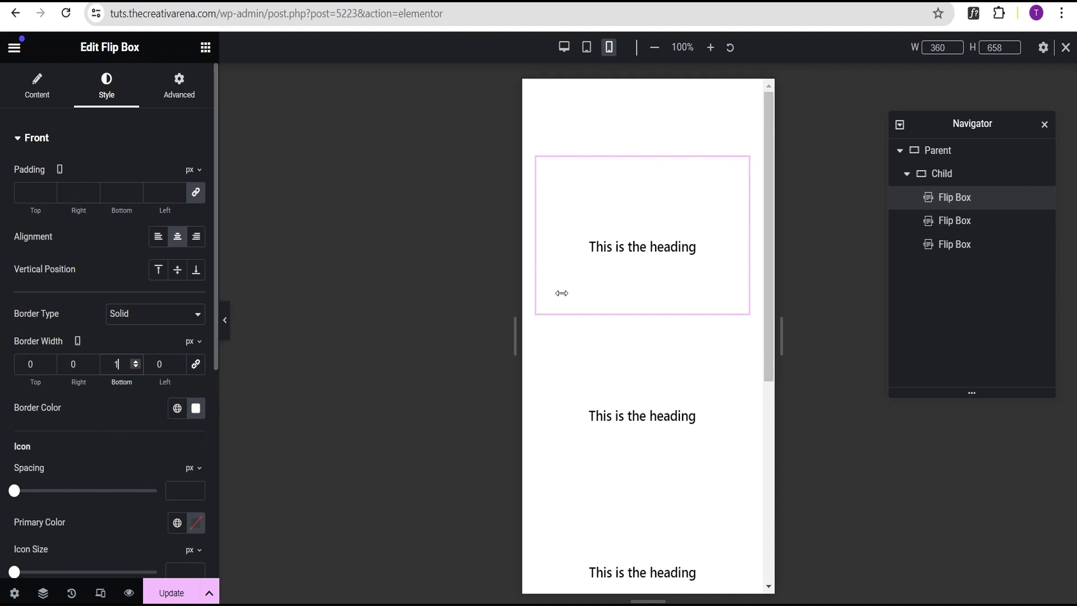
# - Copy the first flip box in Mobile Portrait view and paste its style onto the second one
pyautogui.rightClick(738, 170)
pyautogui.click(761, 243)
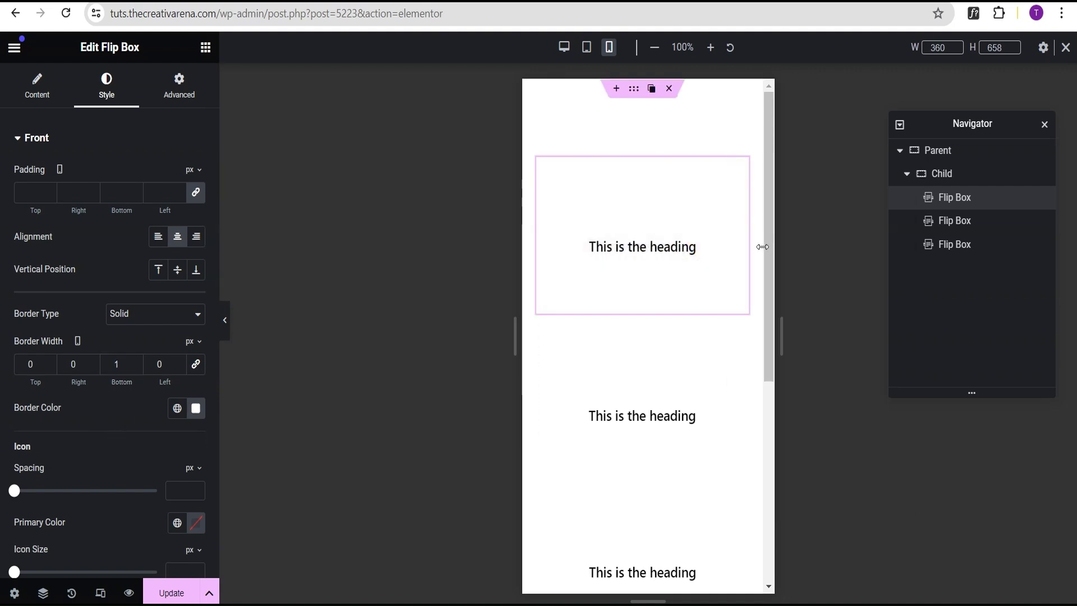
pyautogui.rightClick(740, 328)
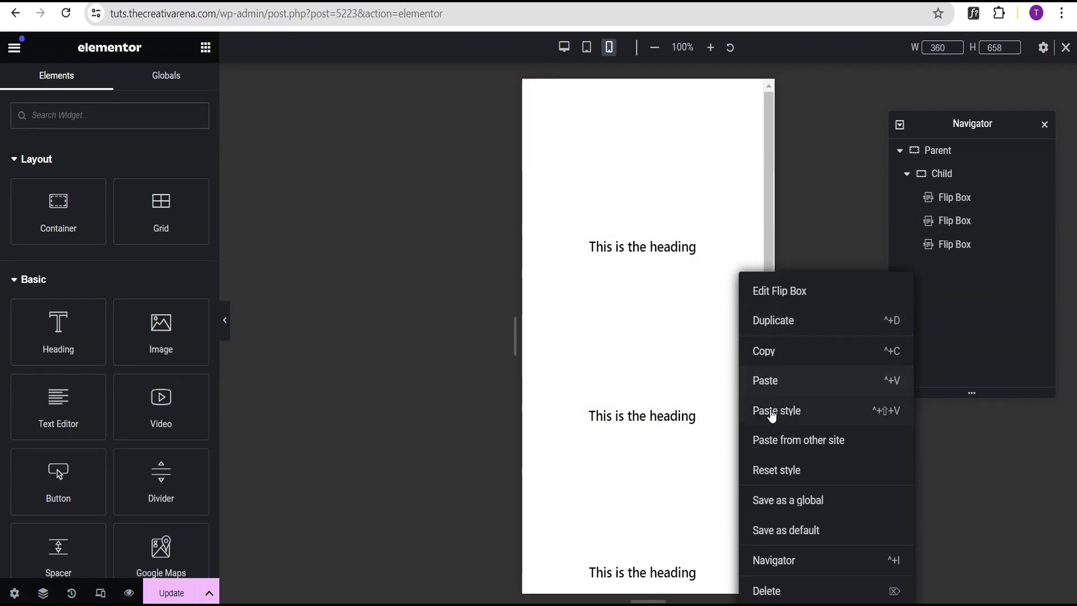
pyautogui.click(768, 411)
pyautogui.scroll(-2, 661, 469)
pyautogui.scroll(3, 656, 455)
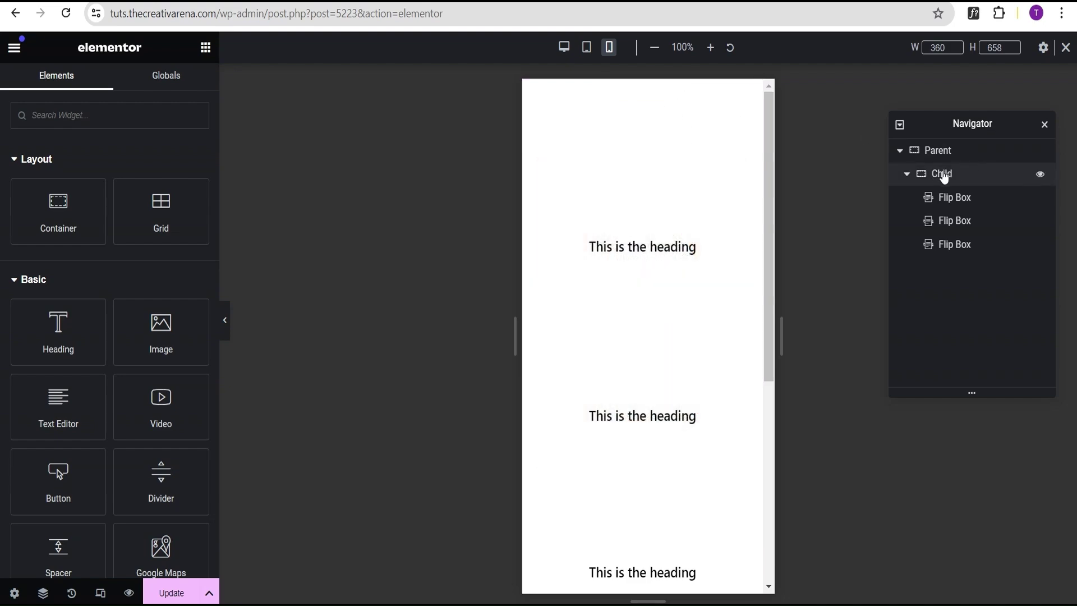
# - Switch back to the Desktop view and open the first flip box's back-side style settings
pyautogui.click(564, 47)
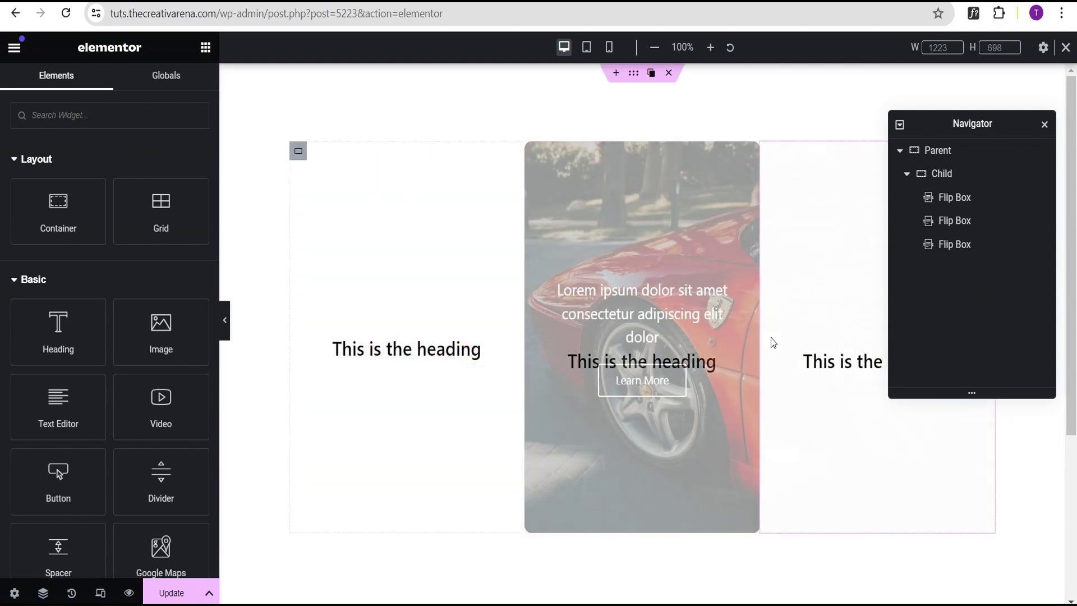
pyautogui.click(516, 151)
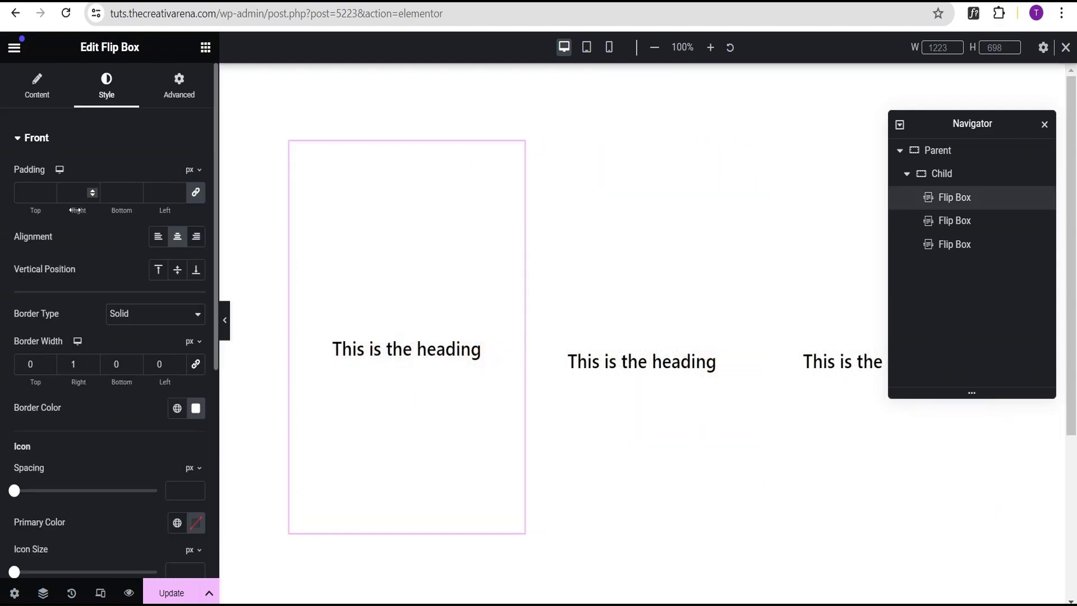
pyautogui.click(12, 146)
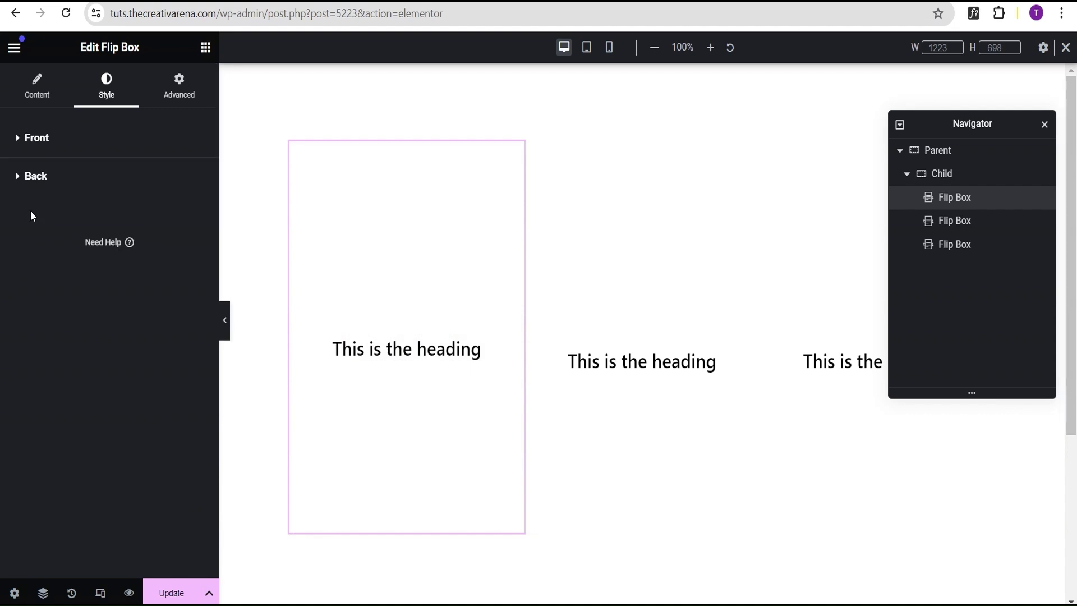
pyautogui.click(38, 181)
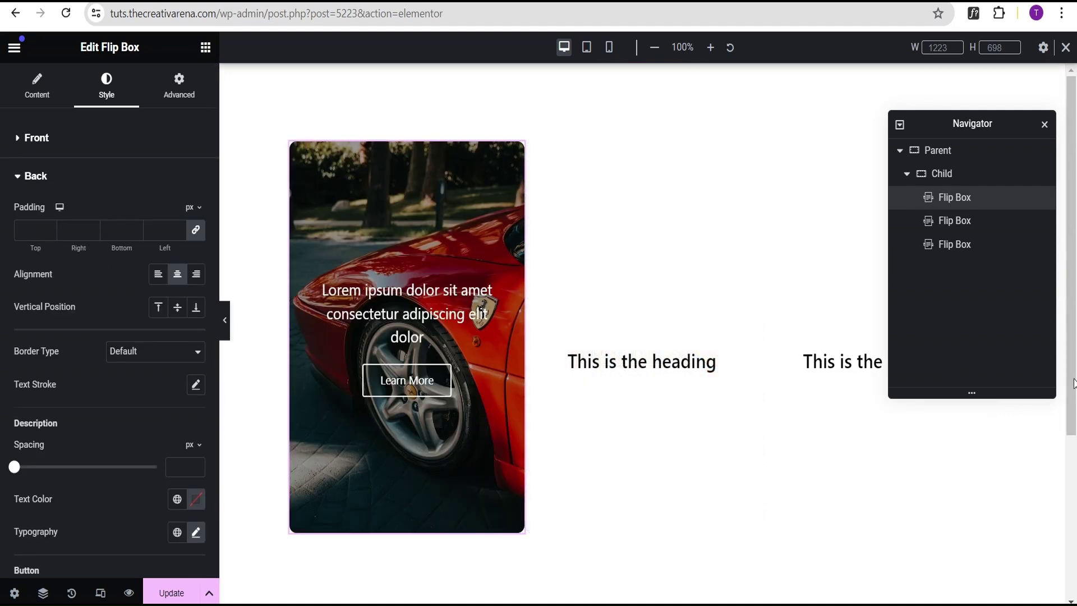
# - Give the Child container a classic background using the Media Library photo of the red car on a winding road
pyautogui.click(960, 176)
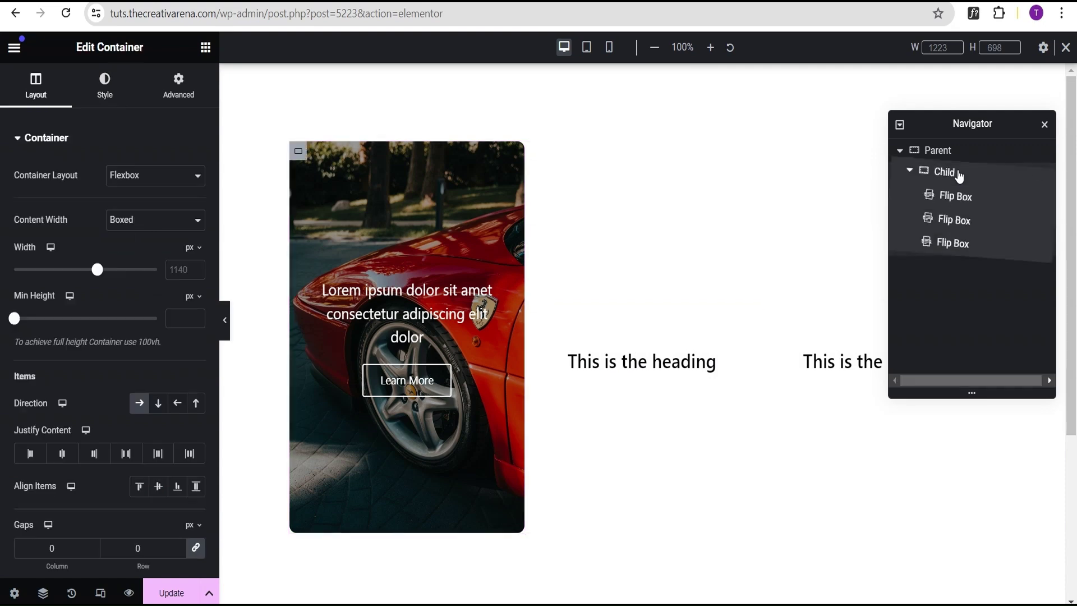
pyautogui.click(99, 93)
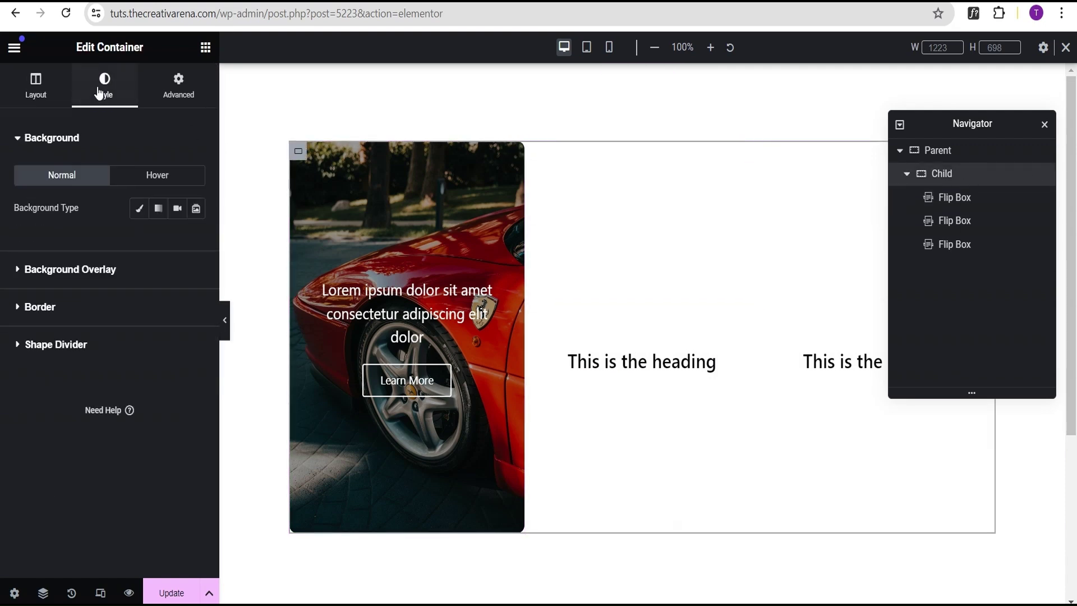
pyautogui.click(139, 210)
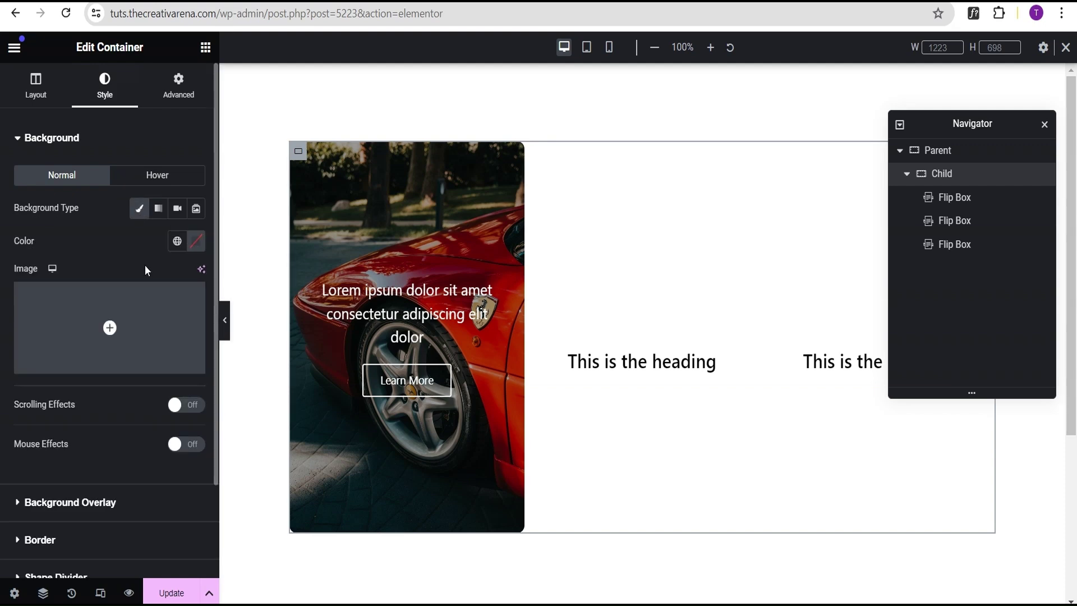
pyautogui.click(134, 330)
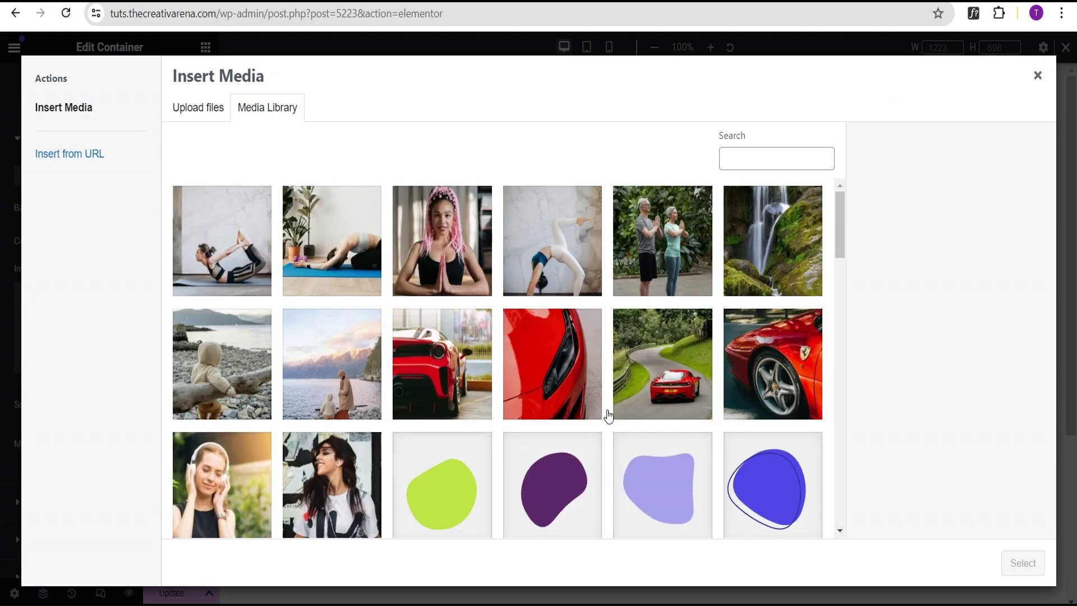
pyautogui.click(658, 390)
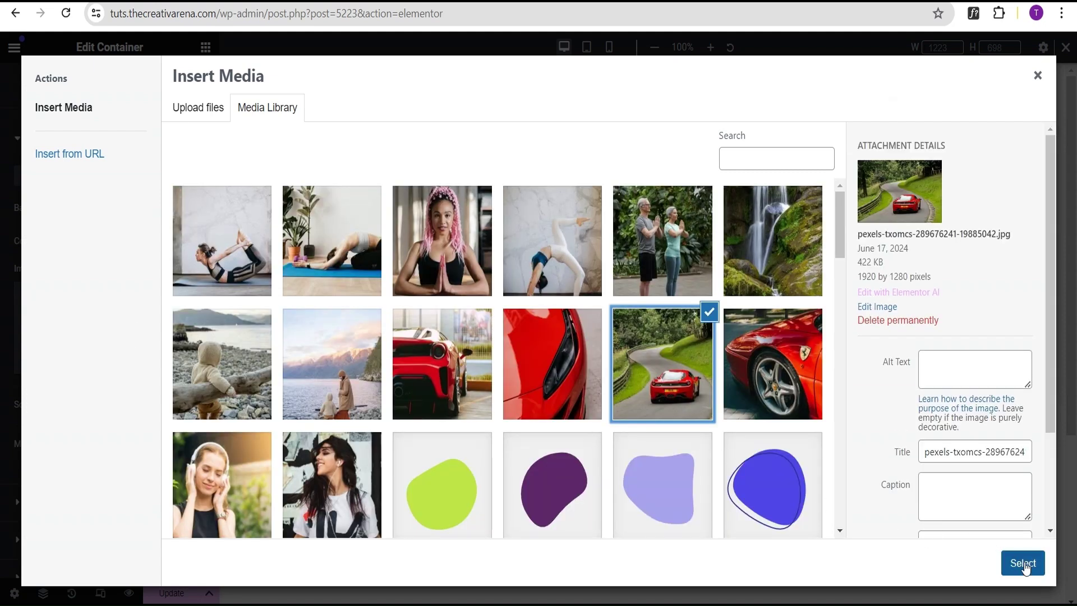
pyautogui.click(1023, 562)
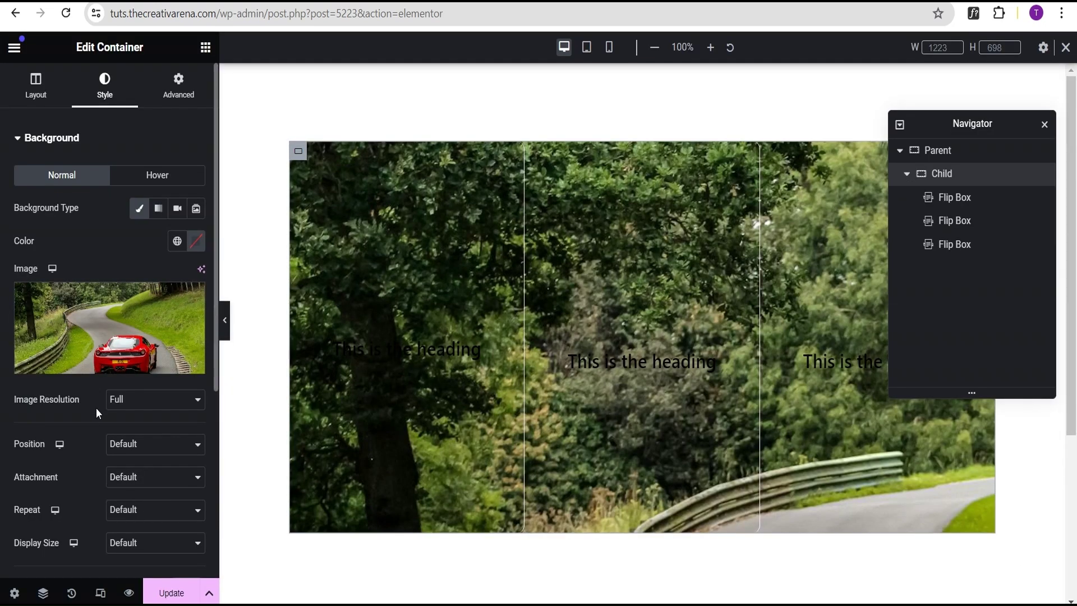
# - Set the Child container's background image to Bottom Center position, No-repeat and Cover display size
pyautogui.click(141, 447)
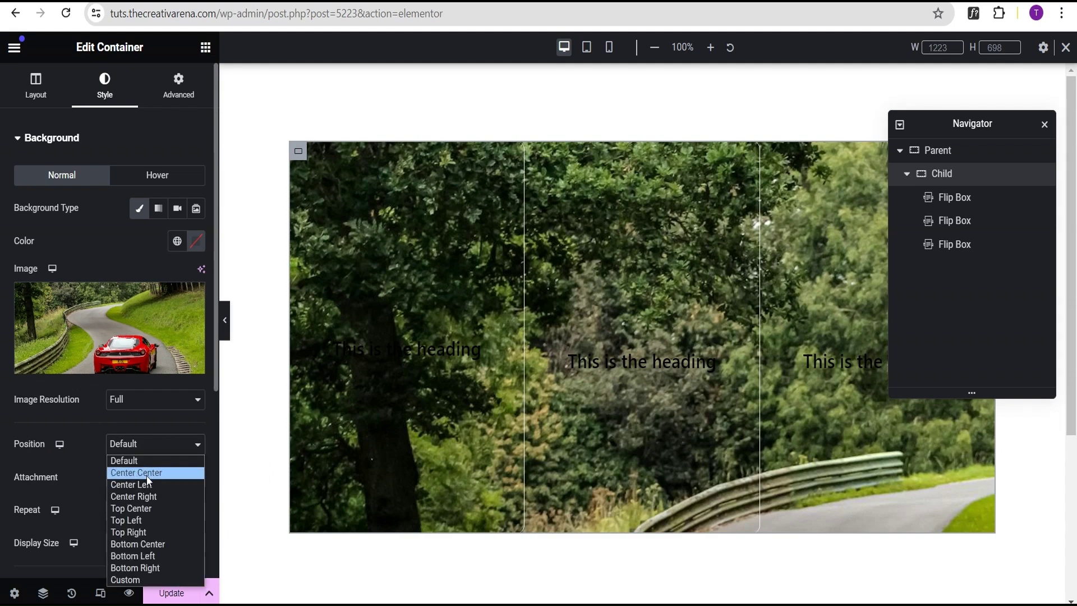
pyautogui.click(155, 545)
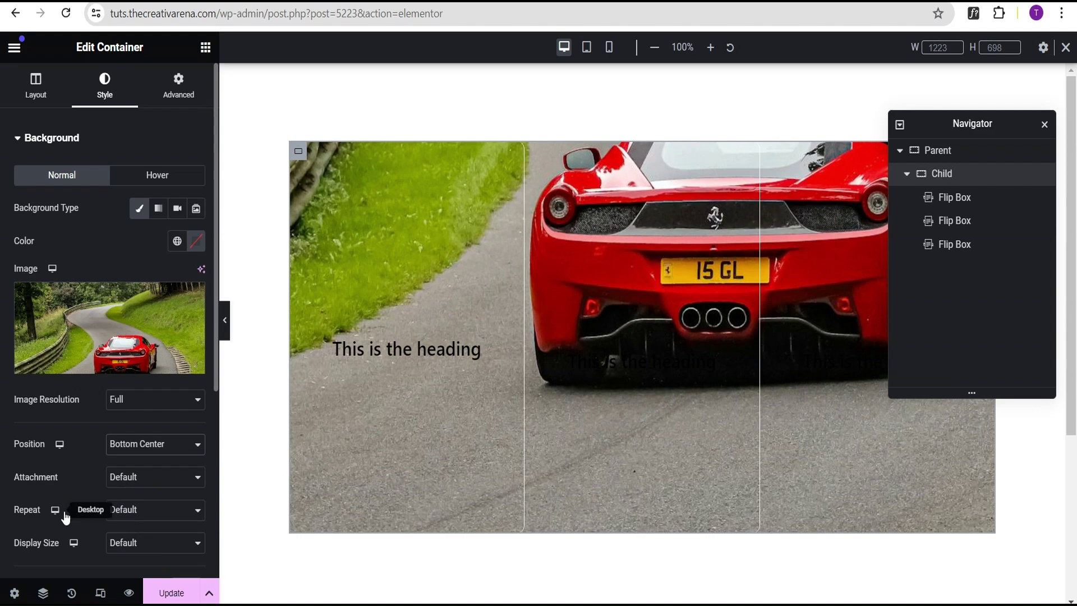
pyautogui.click(144, 510)
pyautogui.click(137, 533)
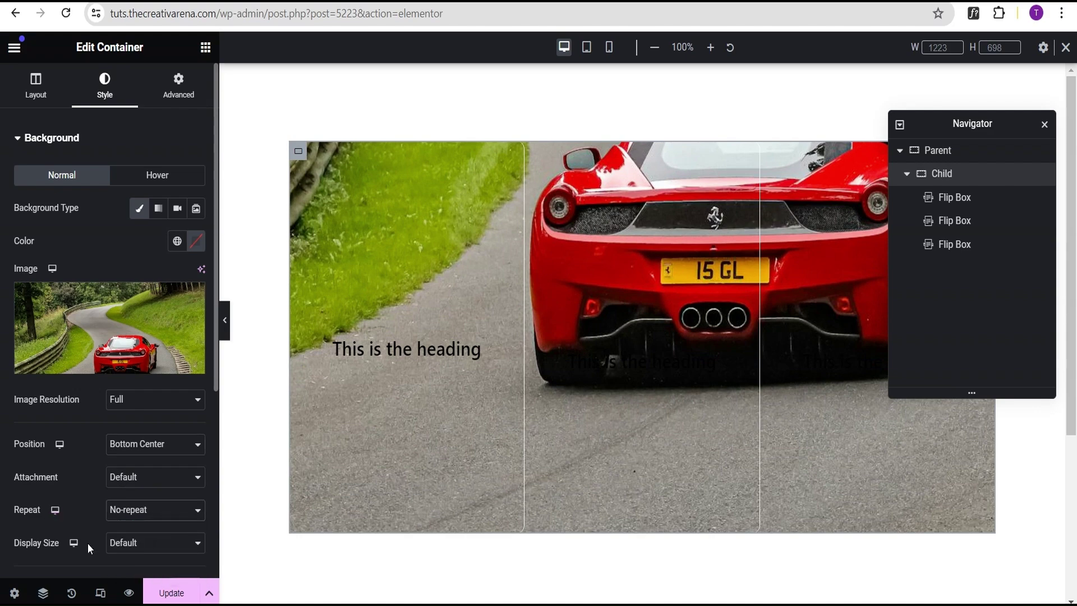
pyautogui.click(125, 547)
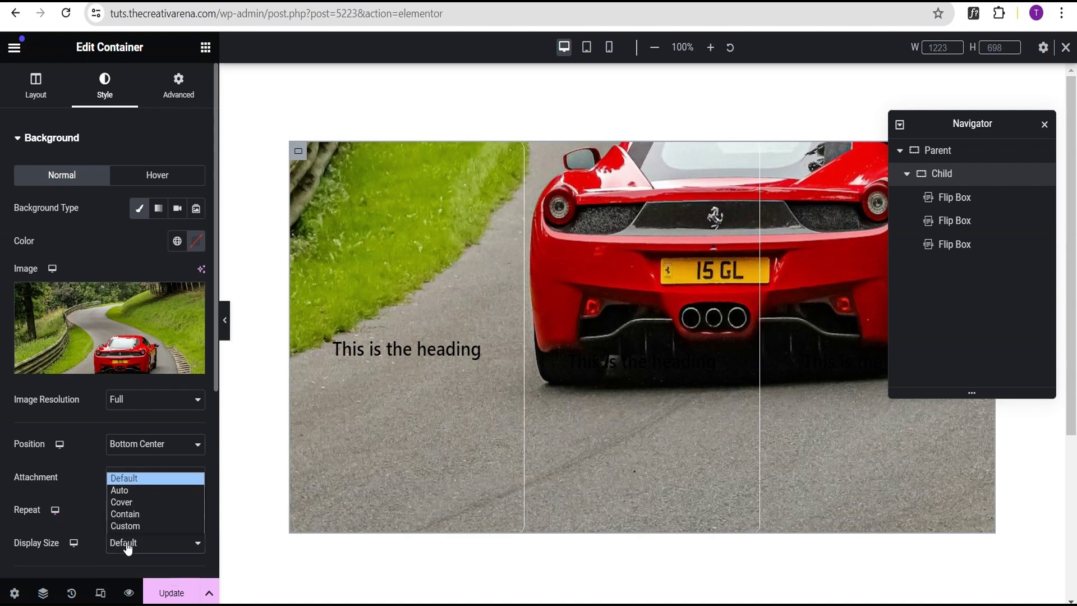
pyautogui.click(135, 502)
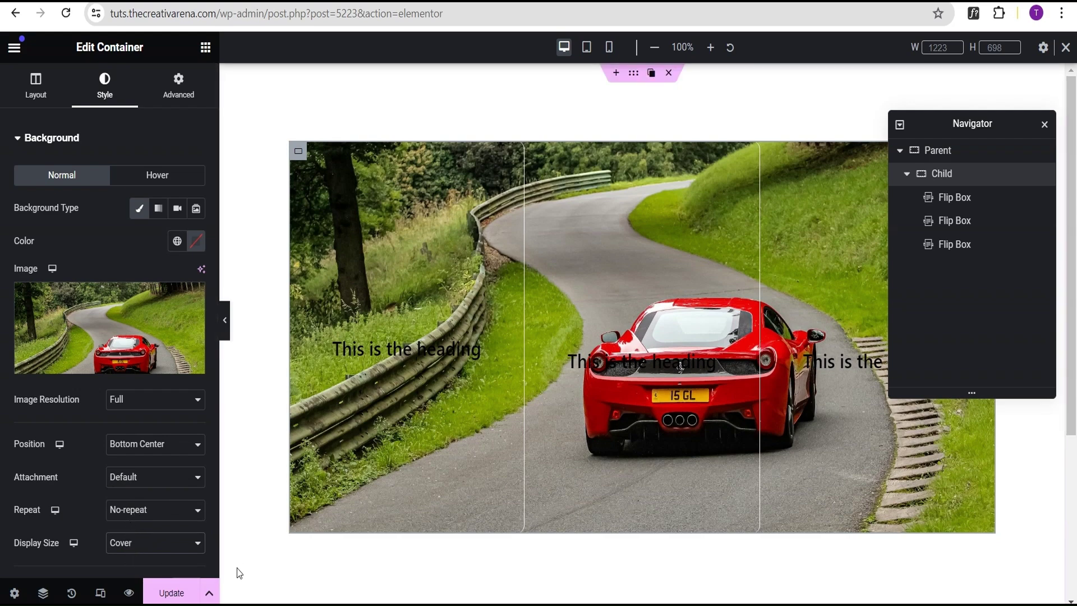
# - Change the title text colour on the first flip box's front side to white (#FFFEFE)
pyautogui.moveTo(503, 189)
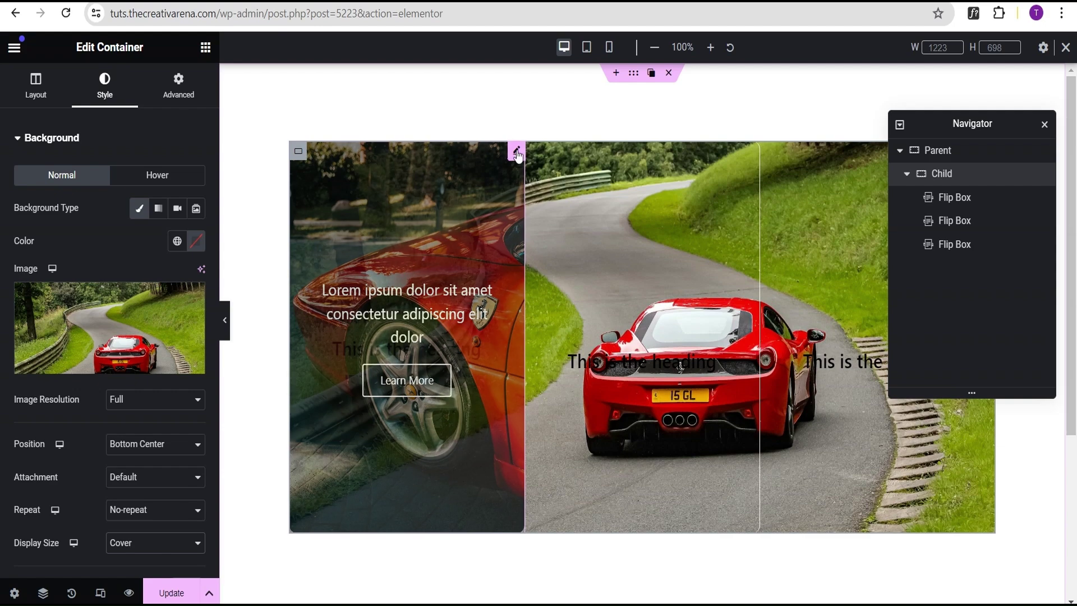
pyautogui.click(517, 152)
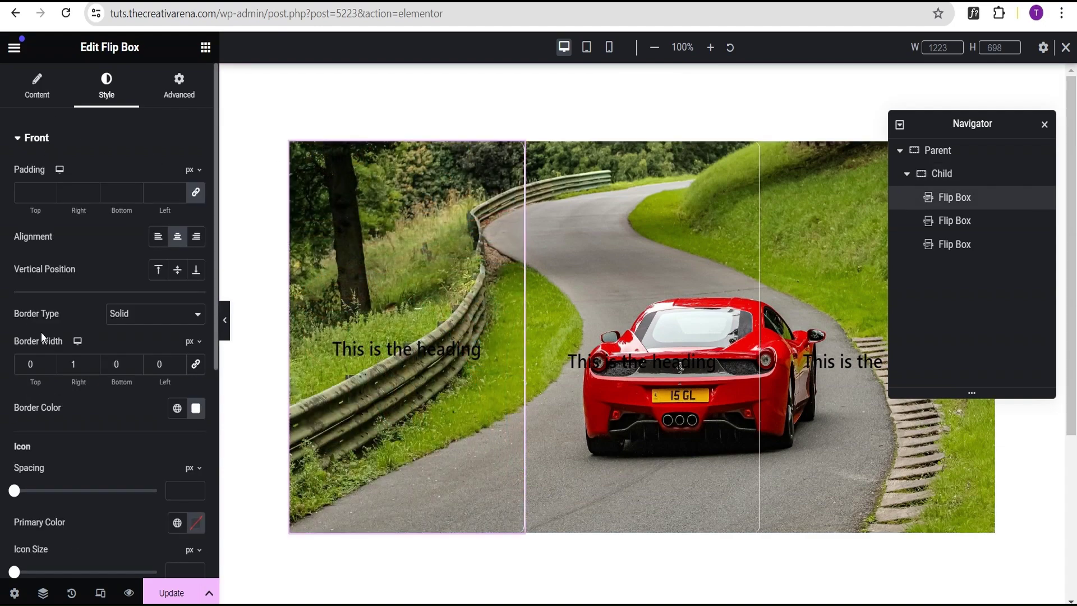
pyautogui.scroll(-4, 63, 432)
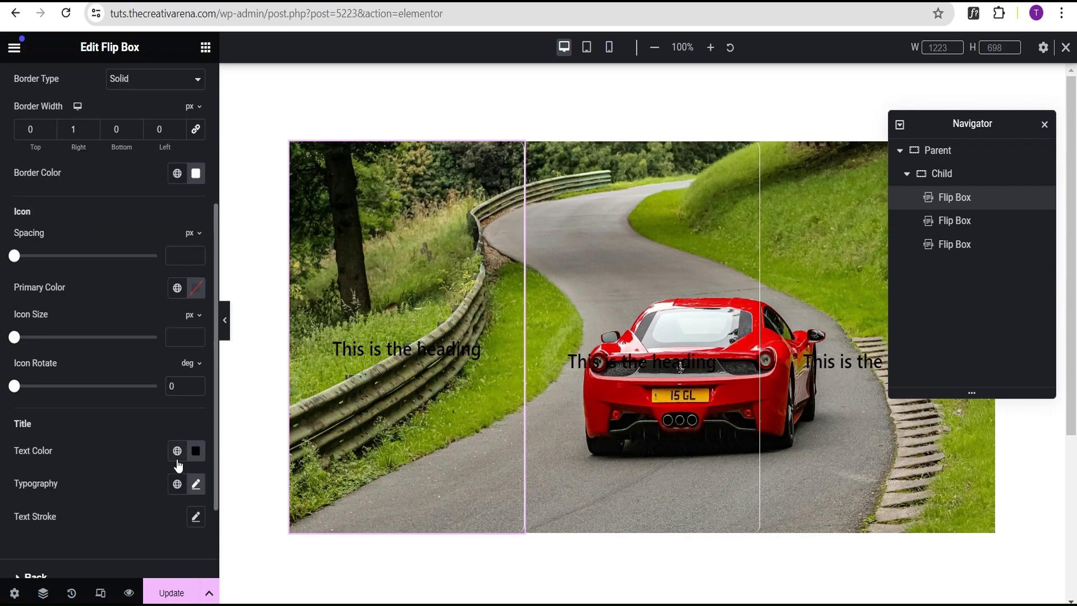
pyautogui.click(196, 451)
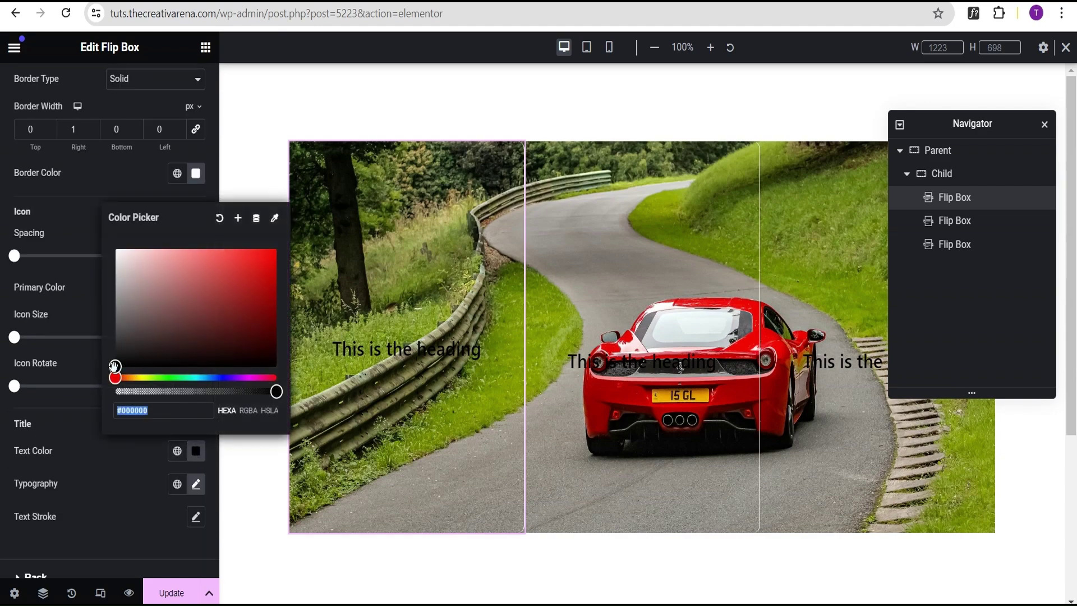
pyautogui.moveTo(115, 366); pyautogui.dragTo(119, 230)
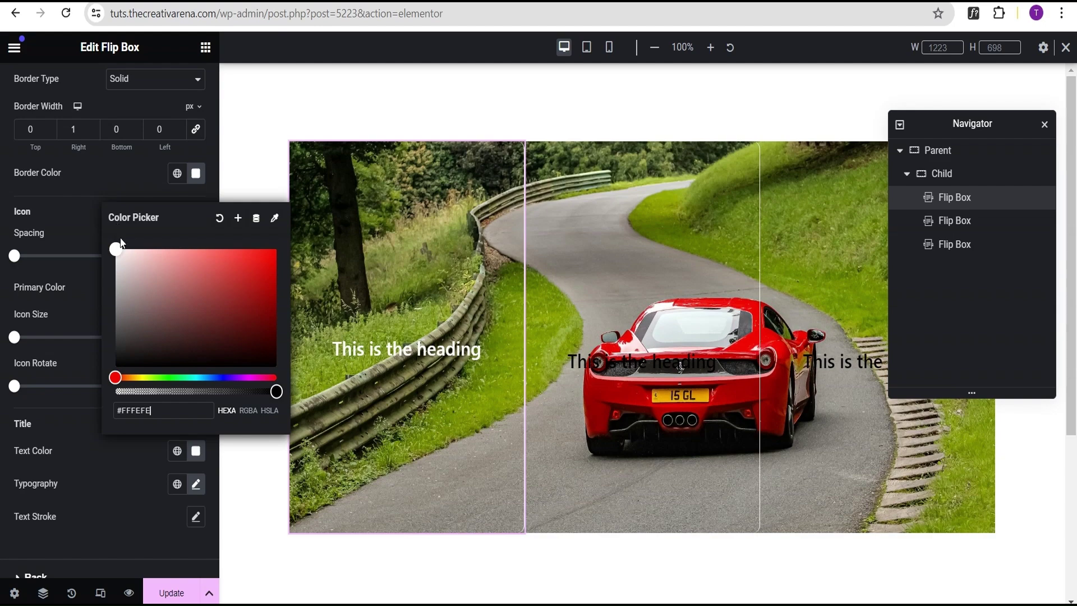
pyautogui.click(493, 180)
# - Copy the first flip box with its white title and paste its style onto the second flip box
pyautogui.rightClick(520, 148)
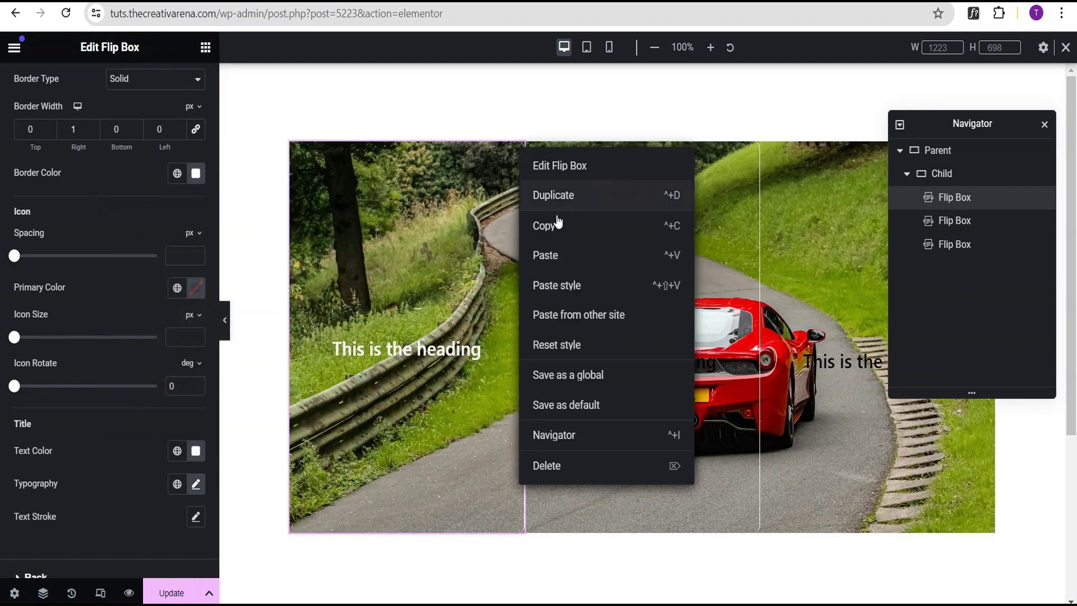
pyautogui.click(558, 224)
pyautogui.rightClick(755, 148)
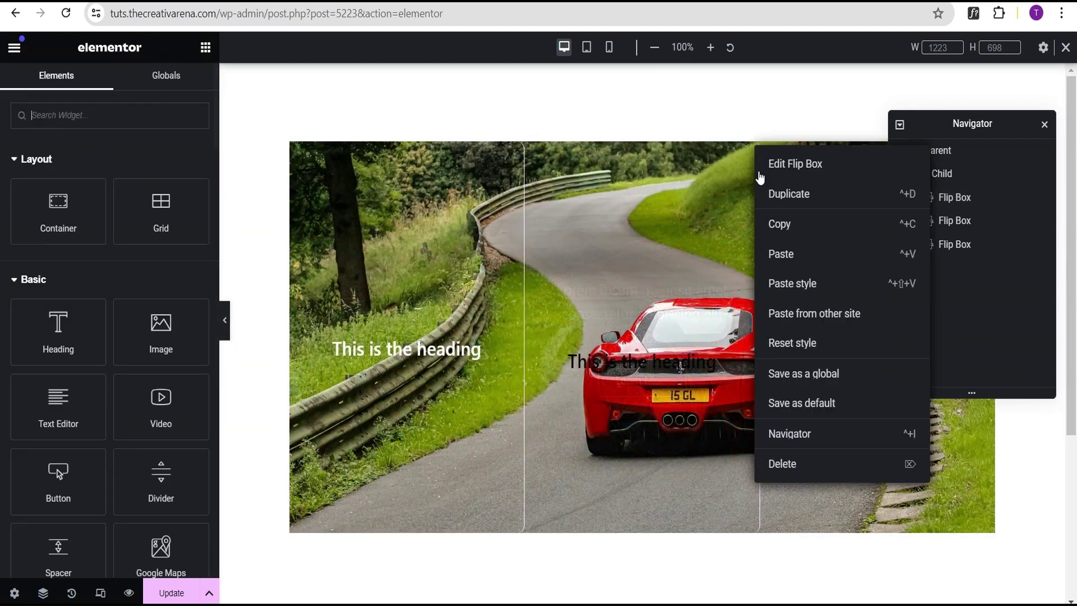
pyautogui.click(793, 284)
# - Change the title text colour on the third flip box's front side to white (#FFFFFF)
pyautogui.click(822, 356)
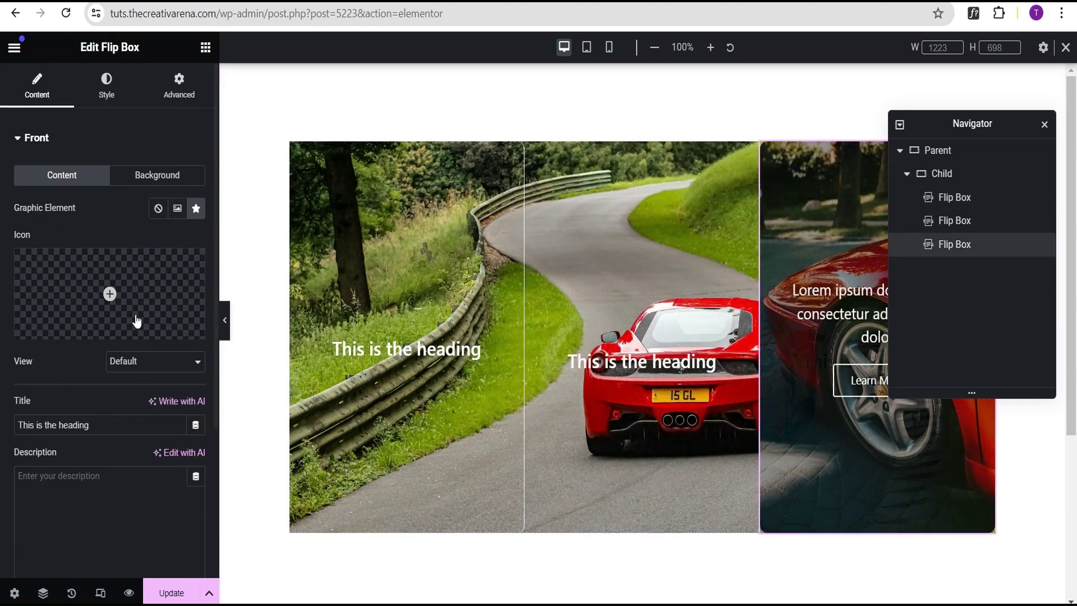
pyautogui.click(108, 100)
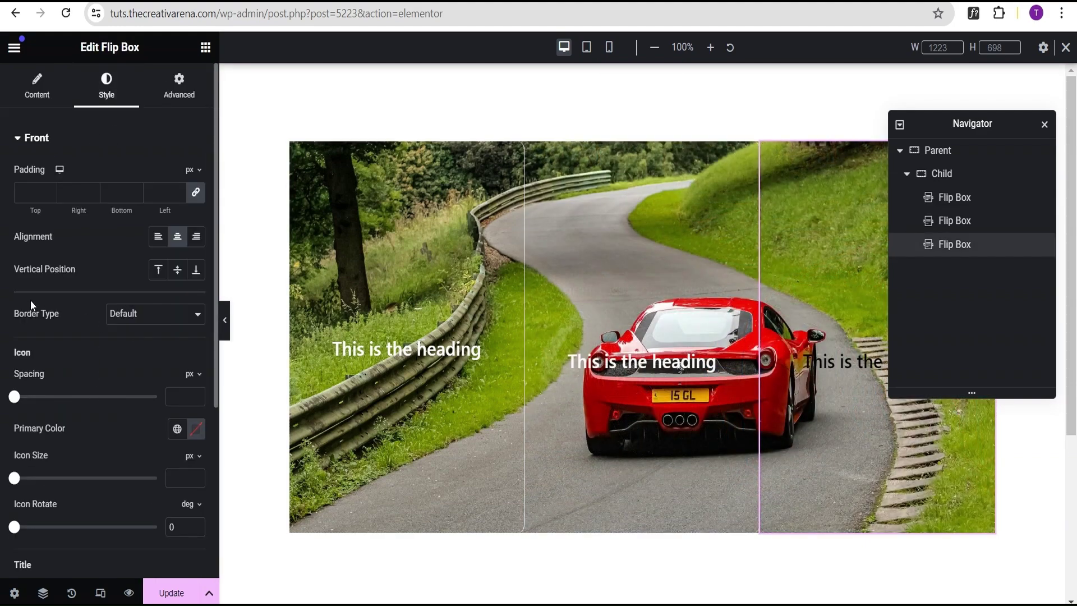
pyautogui.scroll(-3, 49, 350)
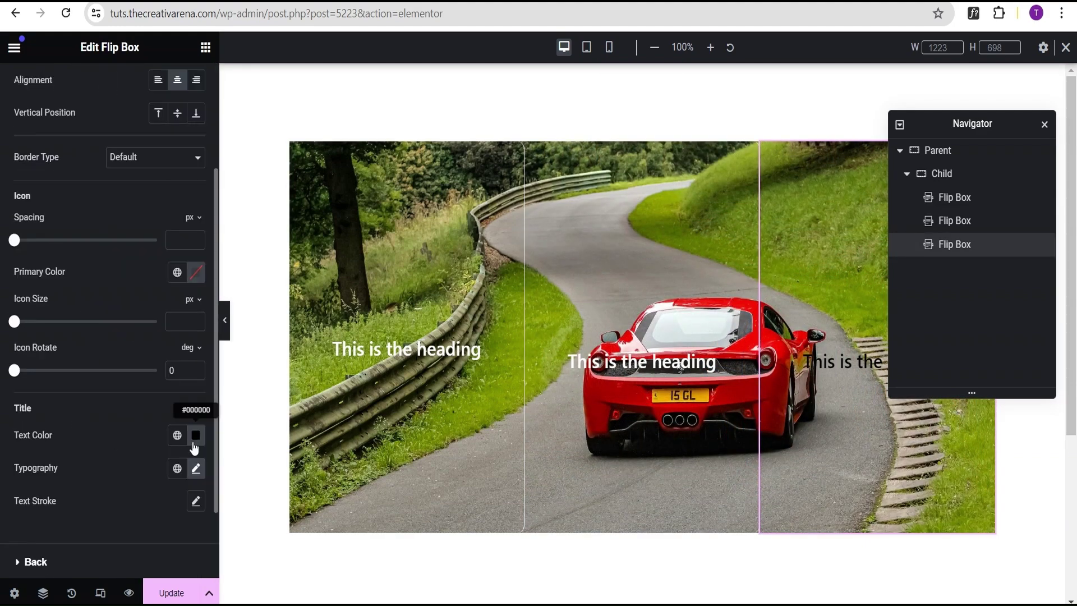
pyautogui.click(198, 435)
pyautogui.moveTo(115, 351); pyautogui.dragTo(99, 198)
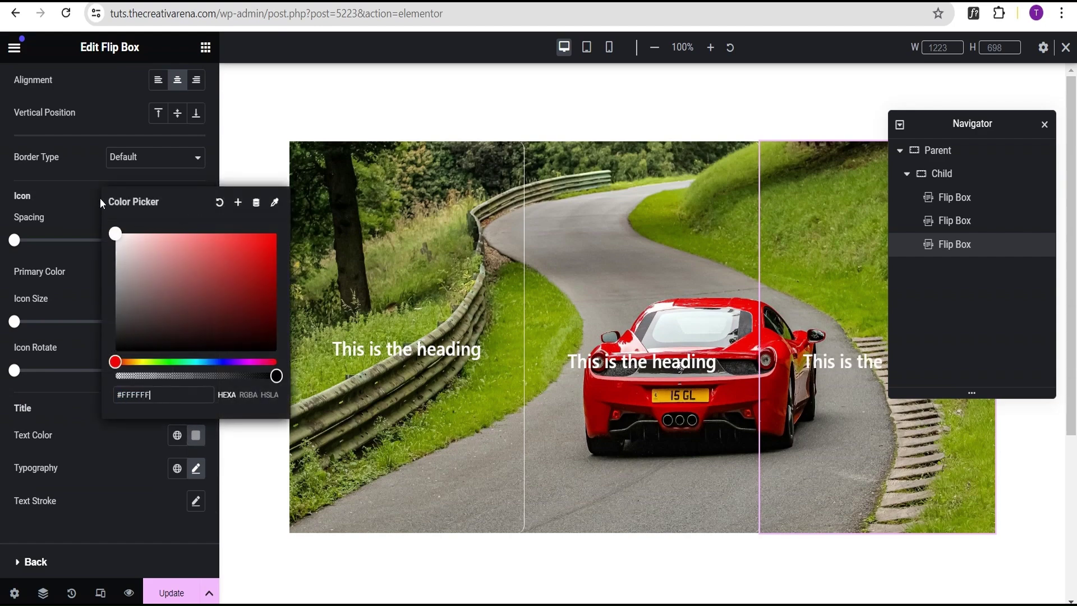
pyautogui.click(79, 499)
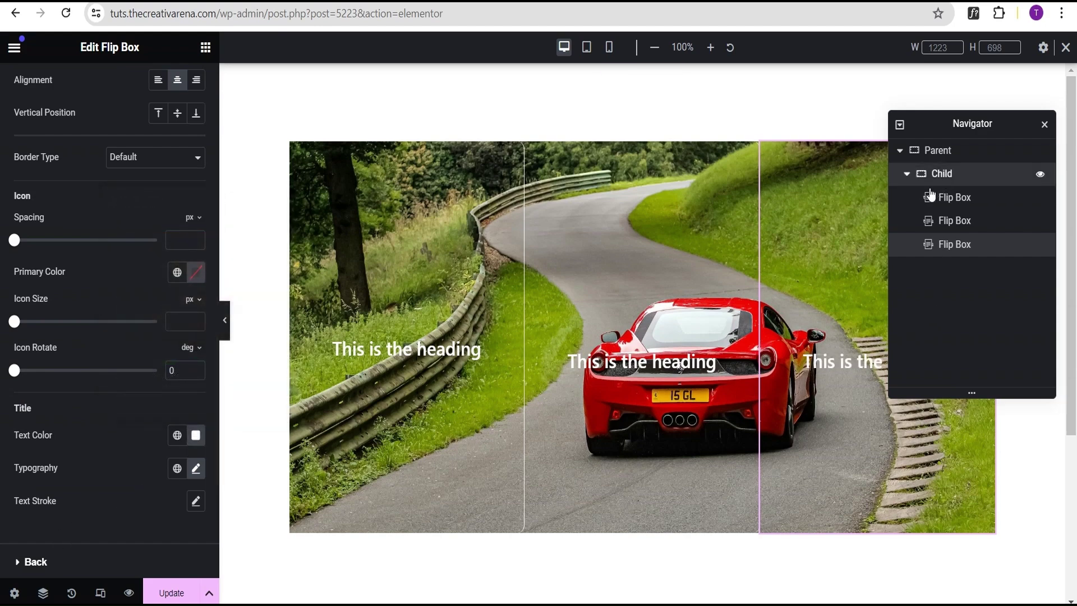
# - Give the Child container a classic black (#000000) background overlay with an opacity of 0.22 and preview the section full width
pyautogui.click(942, 174)
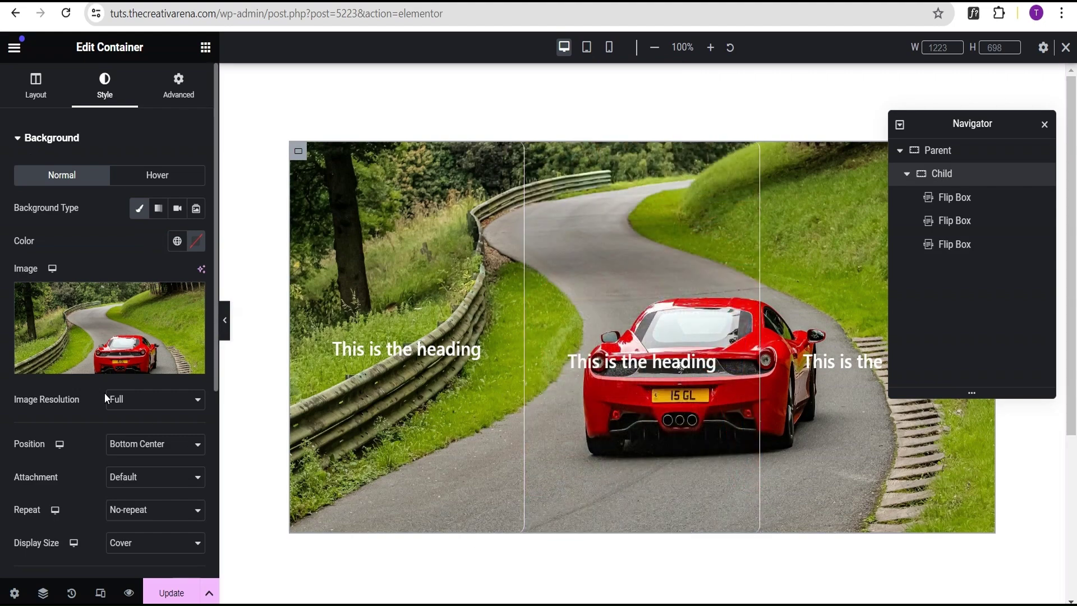
pyautogui.scroll(-3, 96, 398)
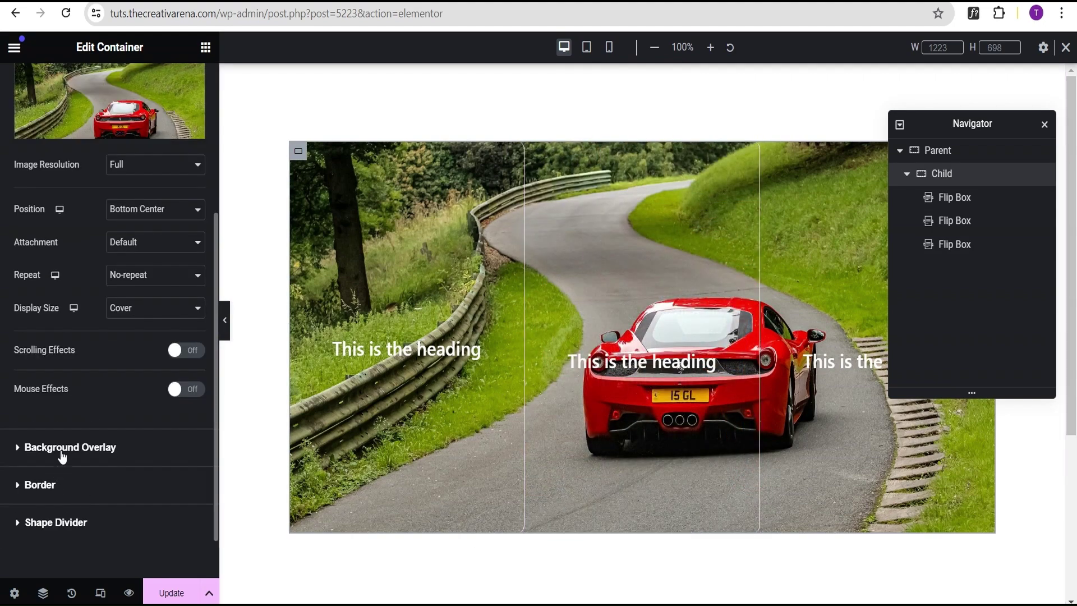
pyautogui.click(62, 457)
pyautogui.click(177, 246)
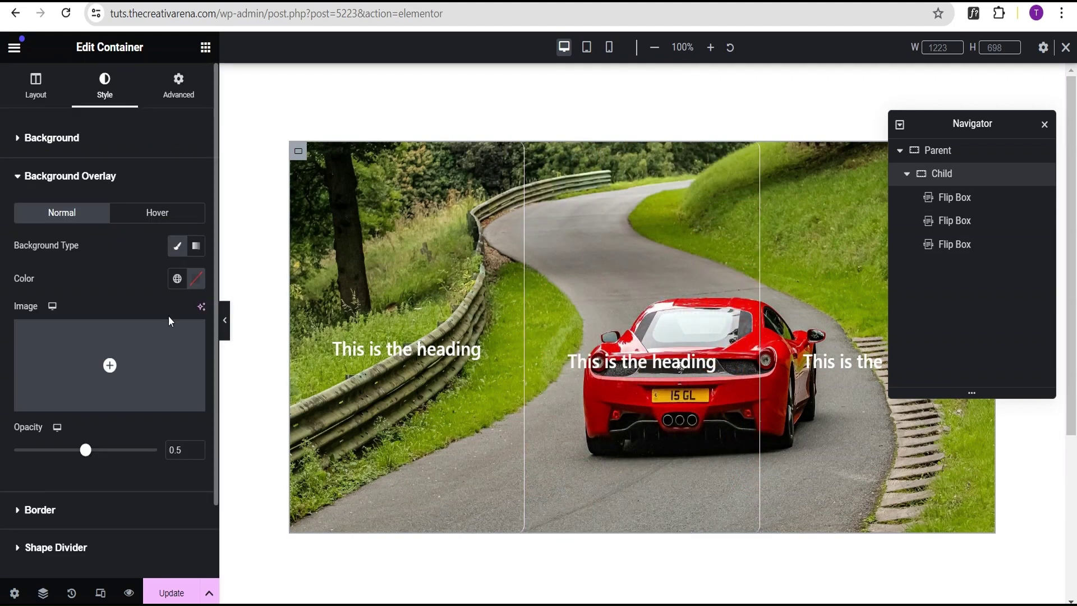
pyautogui.click(197, 278)
pyautogui.click(196, 458)
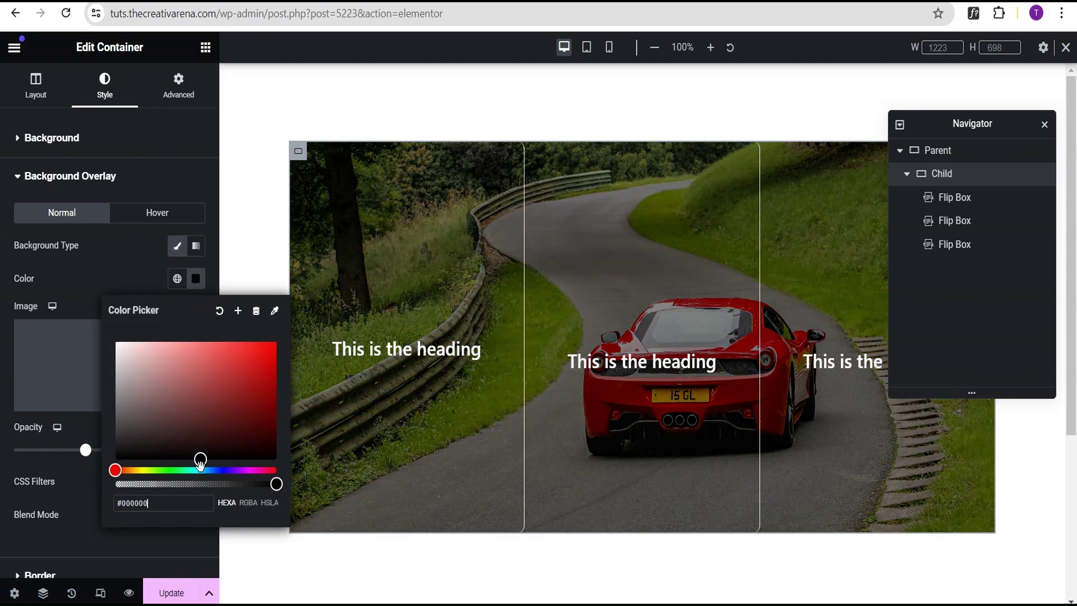
pyautogui.click(79, 493)
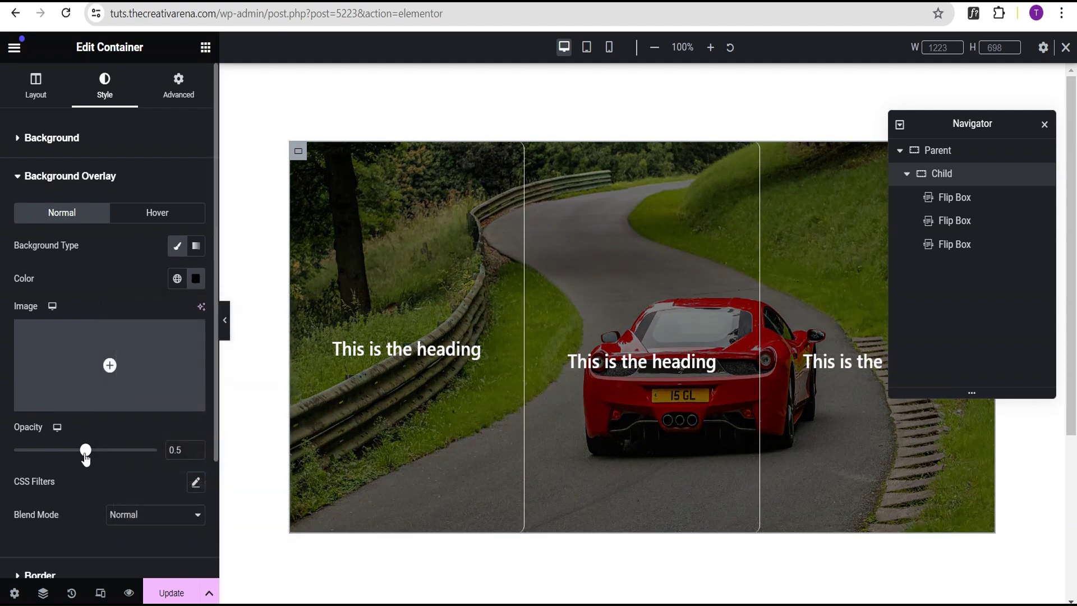
pyautogui.moveTo(85, 450); pyautogui.dragTo(51, 451)
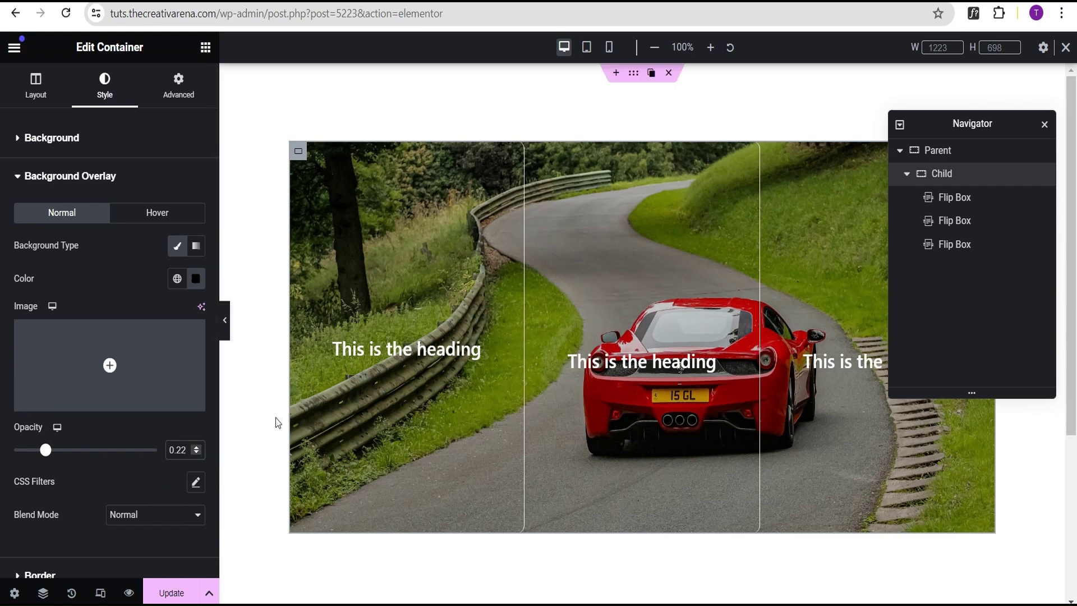
pyautogui.click(227, 326)
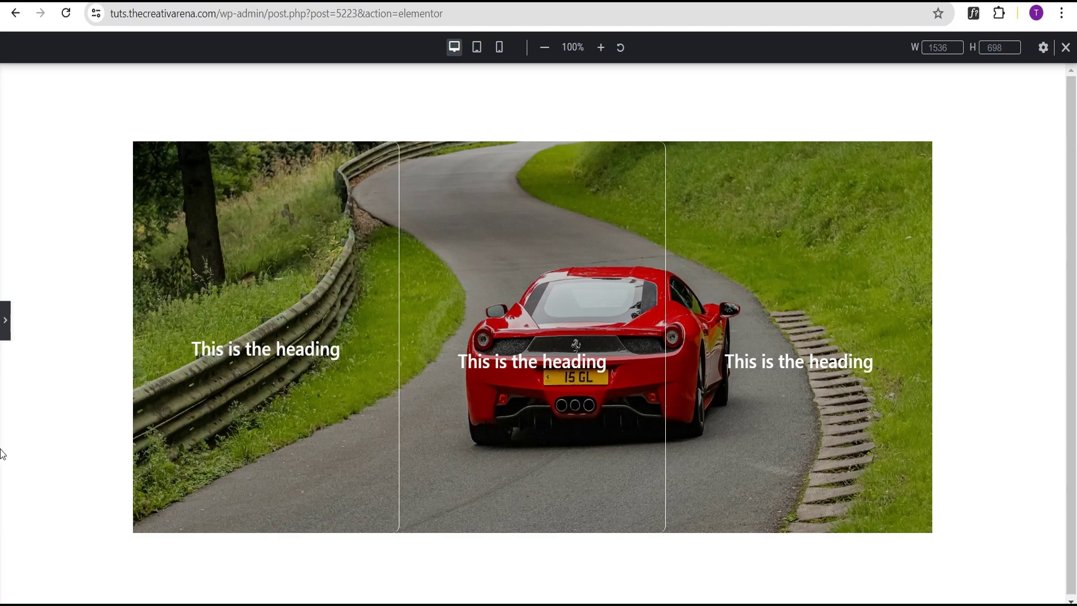
pyautogui.click(11, 320)
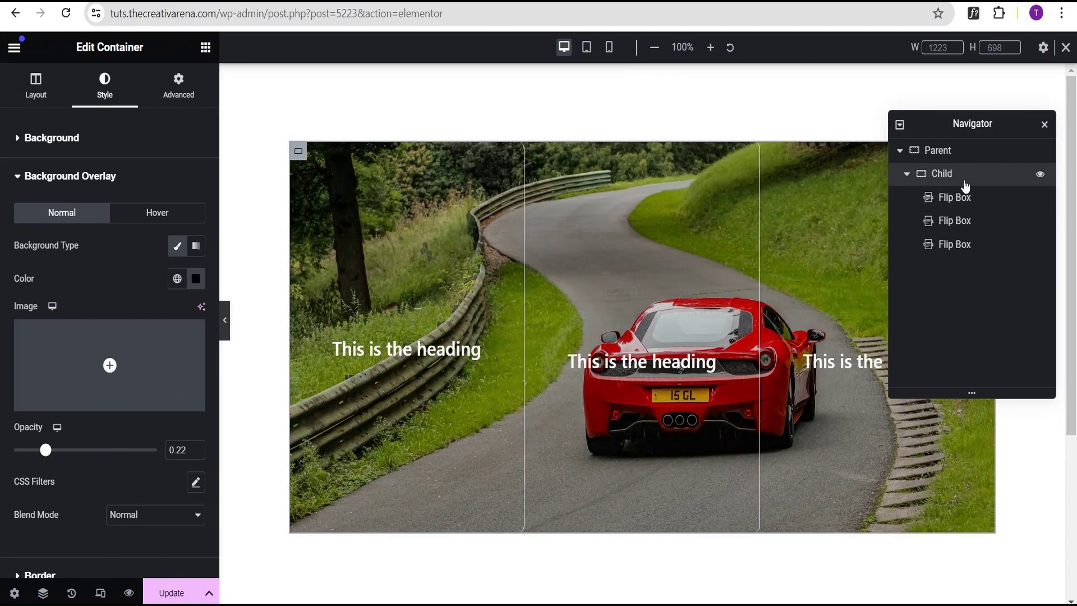
# - Set the Child container's border radius to 10 px on all corners and preview the section full width
pyautogui.click(25, 180)
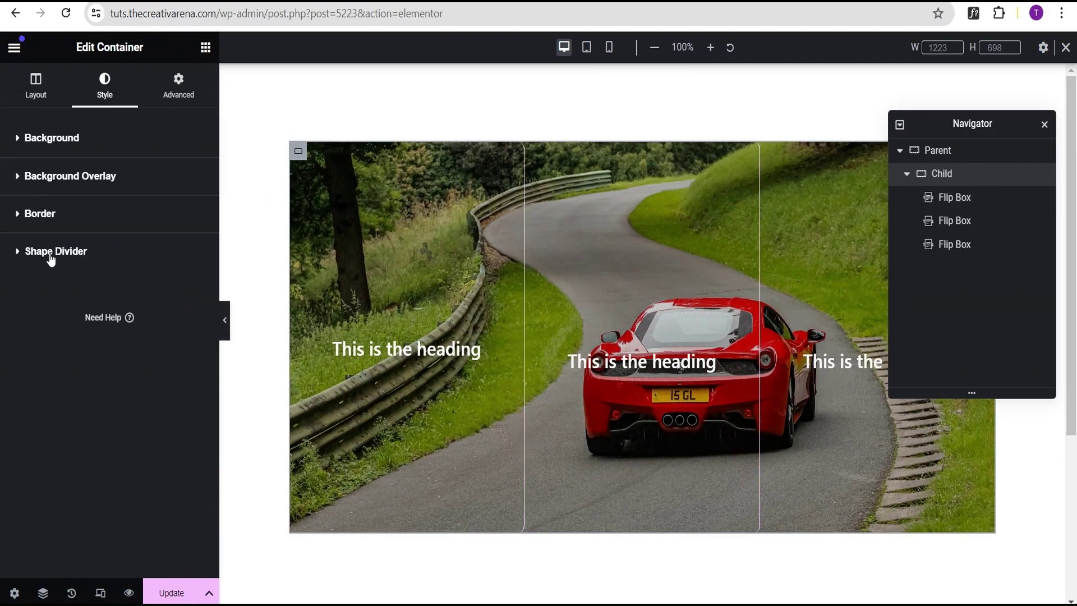
pyautogui.click(53, 220)
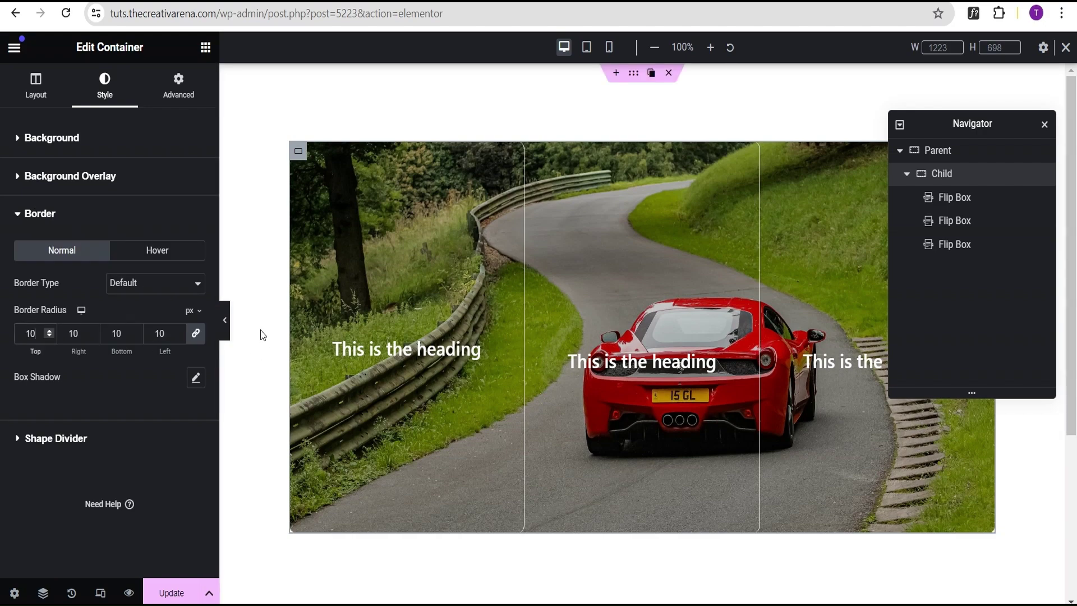
pyautogui.click(224, 320)
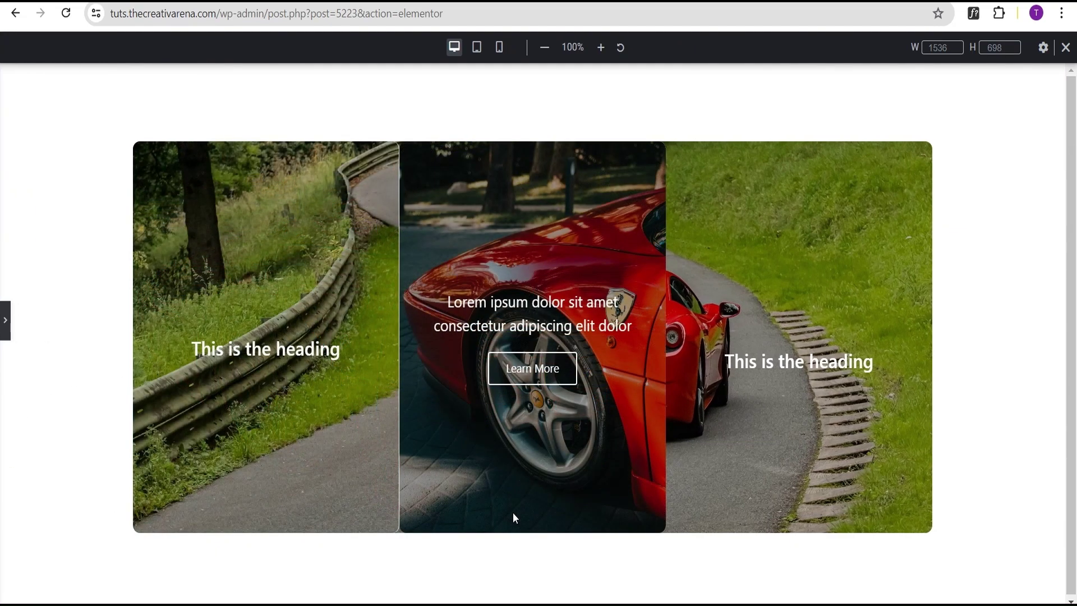
pyautogui.click(5, 323)
# - Replace the second flip box's back background image with the Media Library close-up of the red car's headlight
pyautogui.click(611, 314)
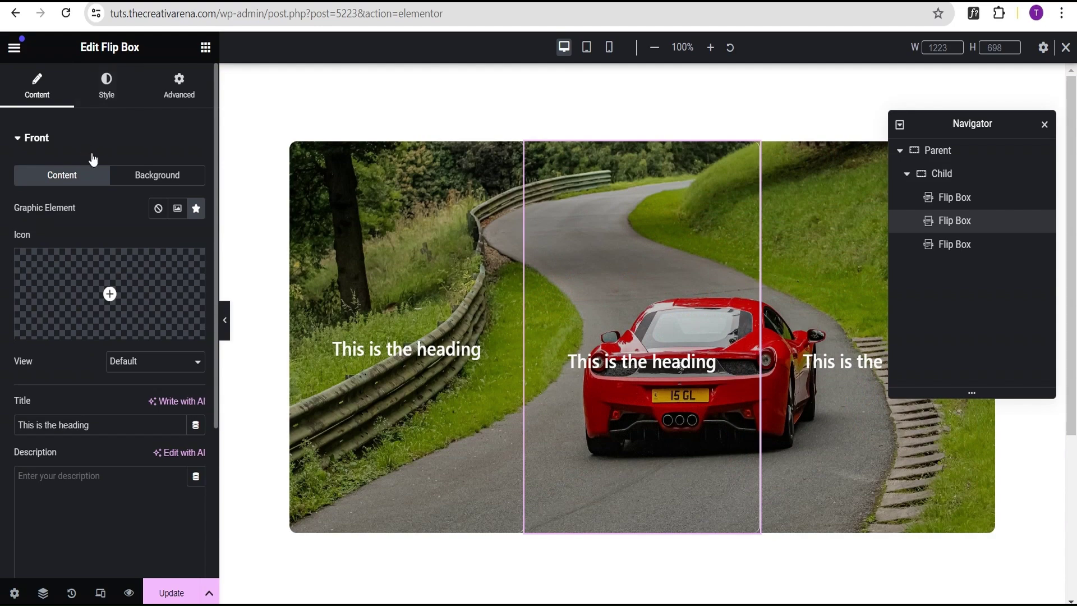
pyautogui.click(16, 139)
pyautogui.click(36, 175)
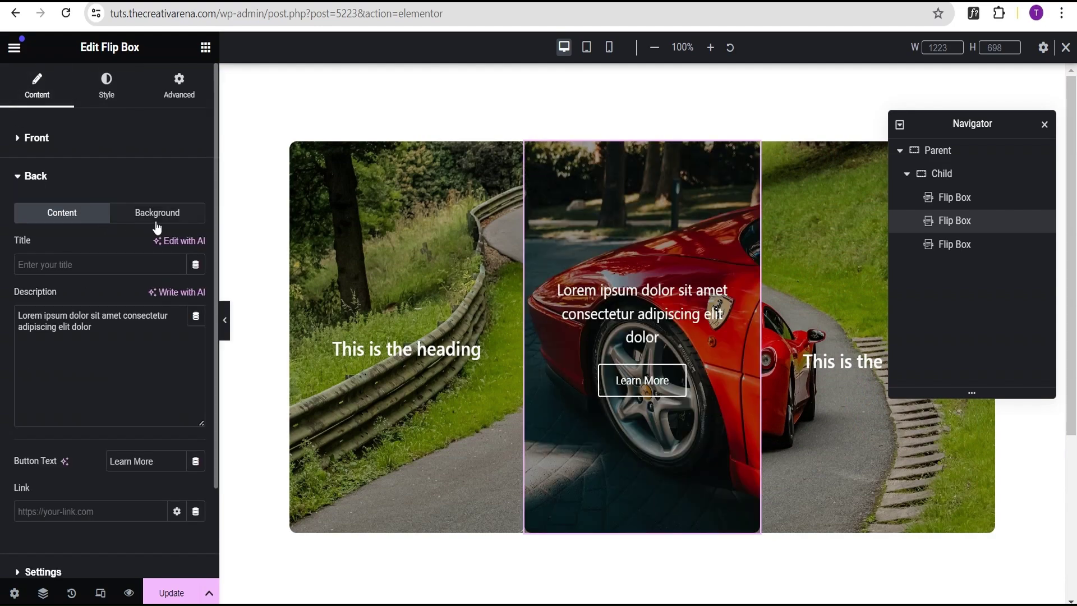
pyautogui.click(157, 212)
pyautogui.click(139, 409)
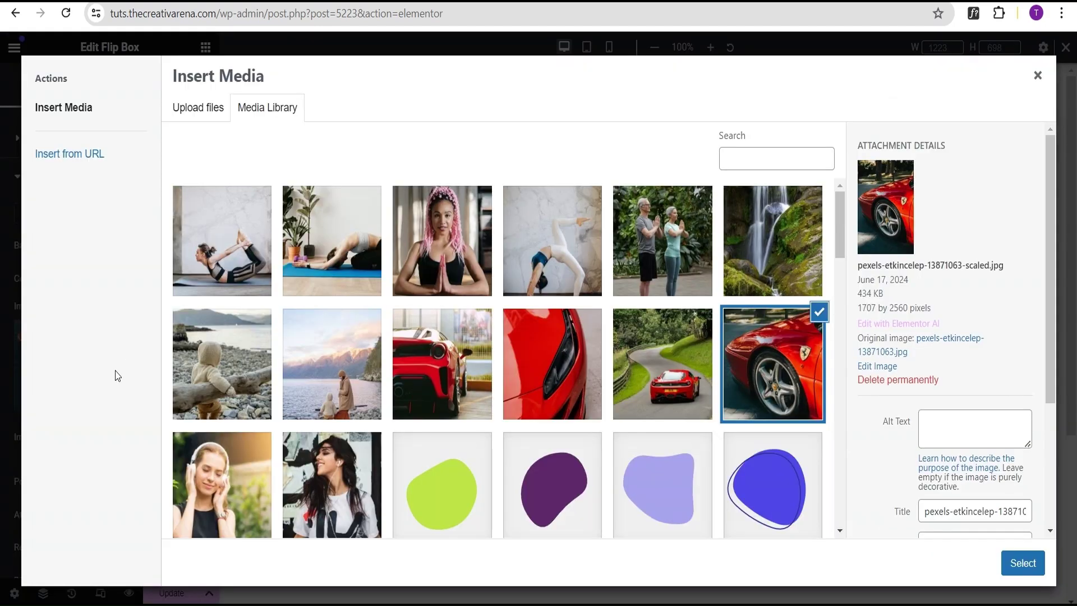
pyautogui.click(567, 379)
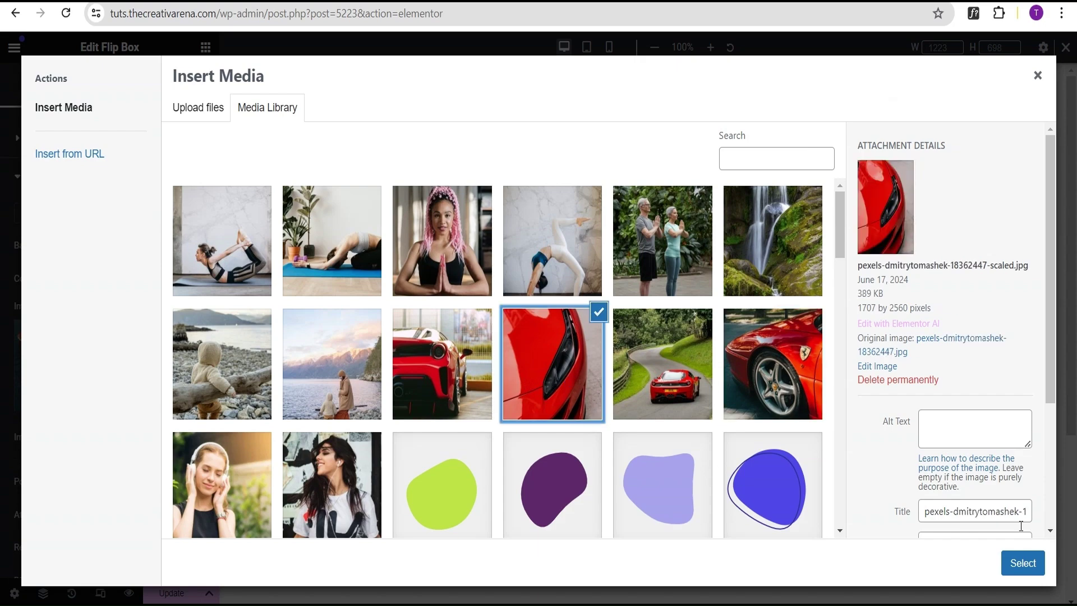
pyautogui.click(1022, 563)
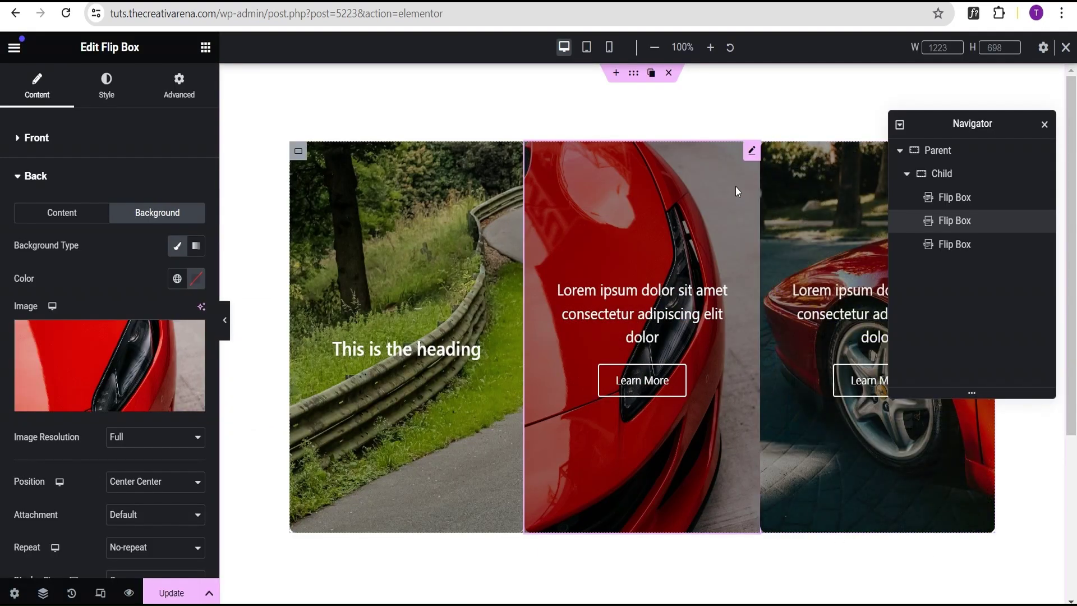
# - Replace the third flip box's back background image with the Media Library photo showing the rear of a parked red car
pyautogui.click(806, 202)
pyautogui.click(37, 85)
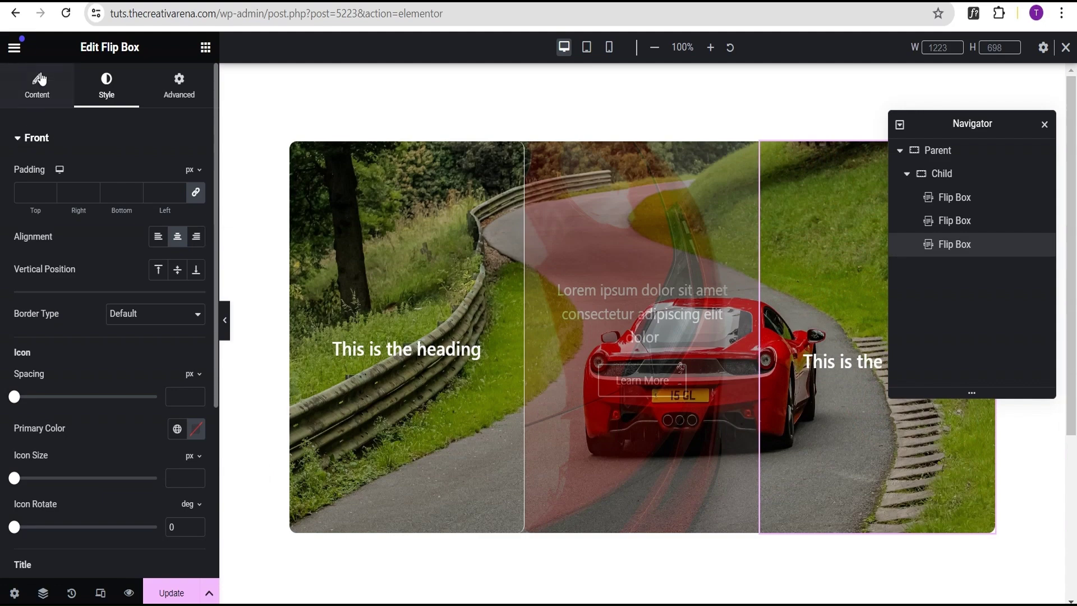
pyautogui.click(15, 140)
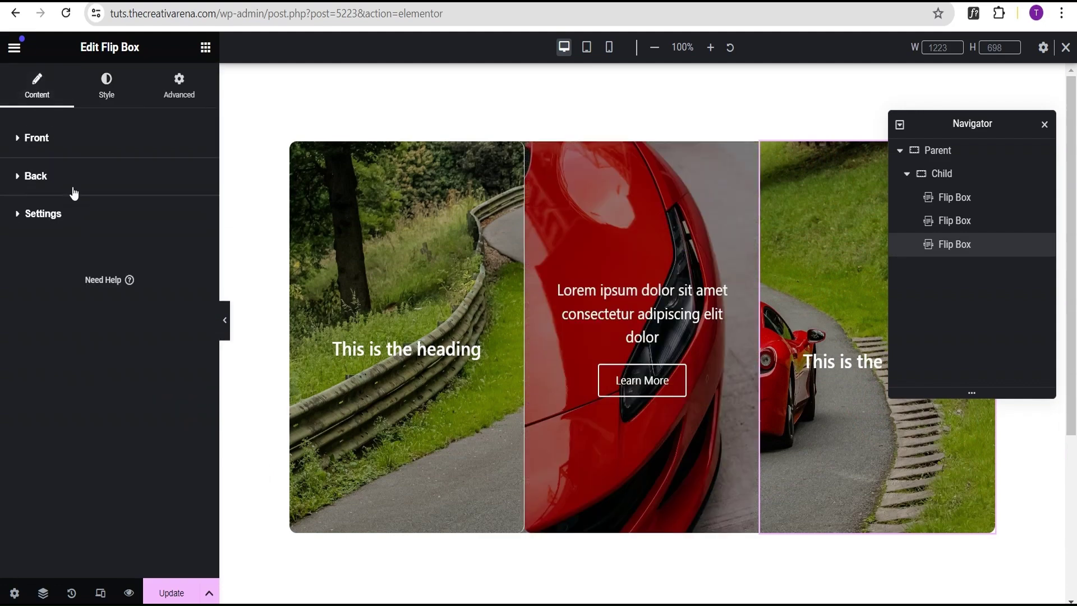
pyautogui.click(70, 181)
pyautogui.click(147, 220)
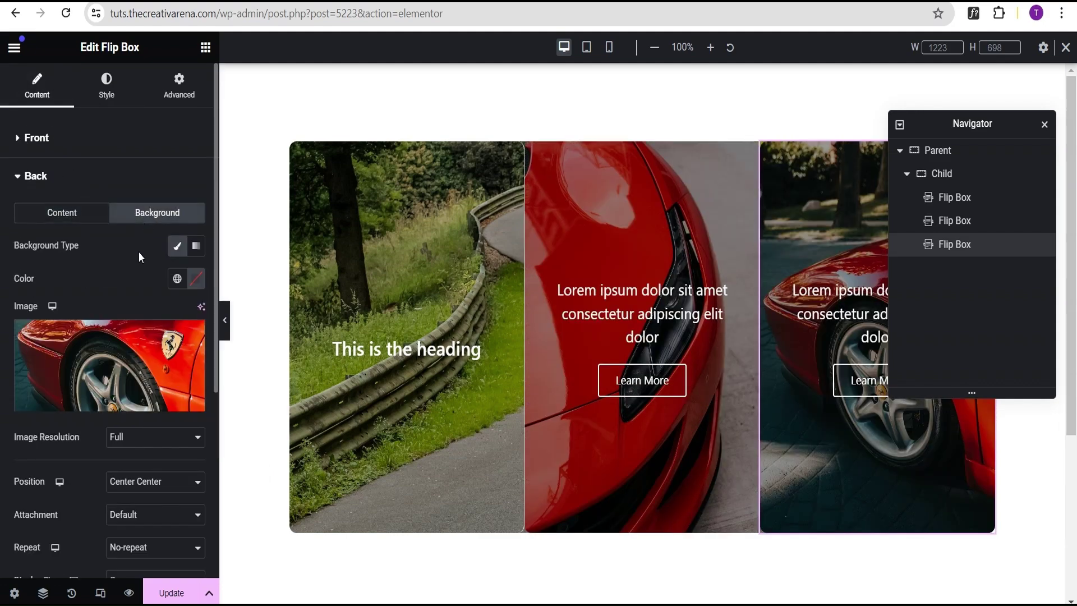
pyautogui.click(115, 381)
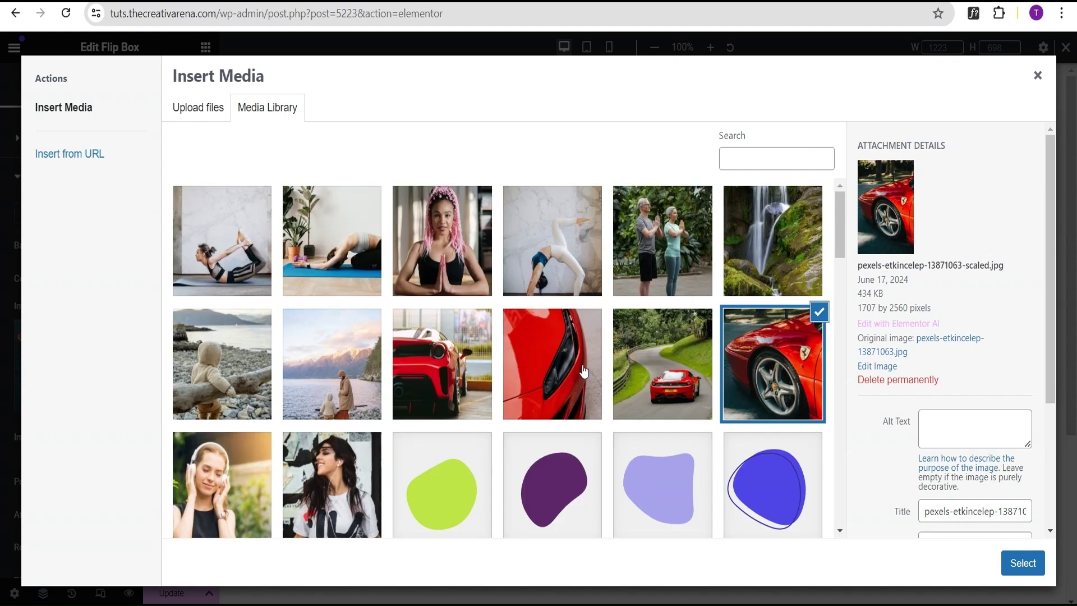
pyautogui.click(431, 378)
pyautogui.click(1023, 563)
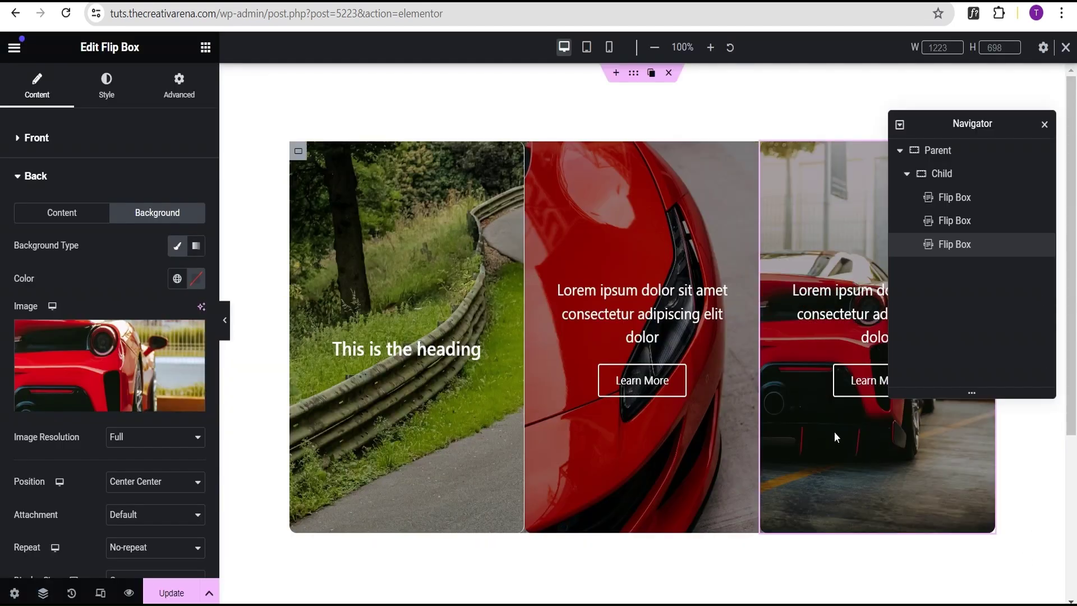
# - Adjust the front content of the second and third flip boxes so their headings line up with the first box's heading
pyautogui.click(224, 319)
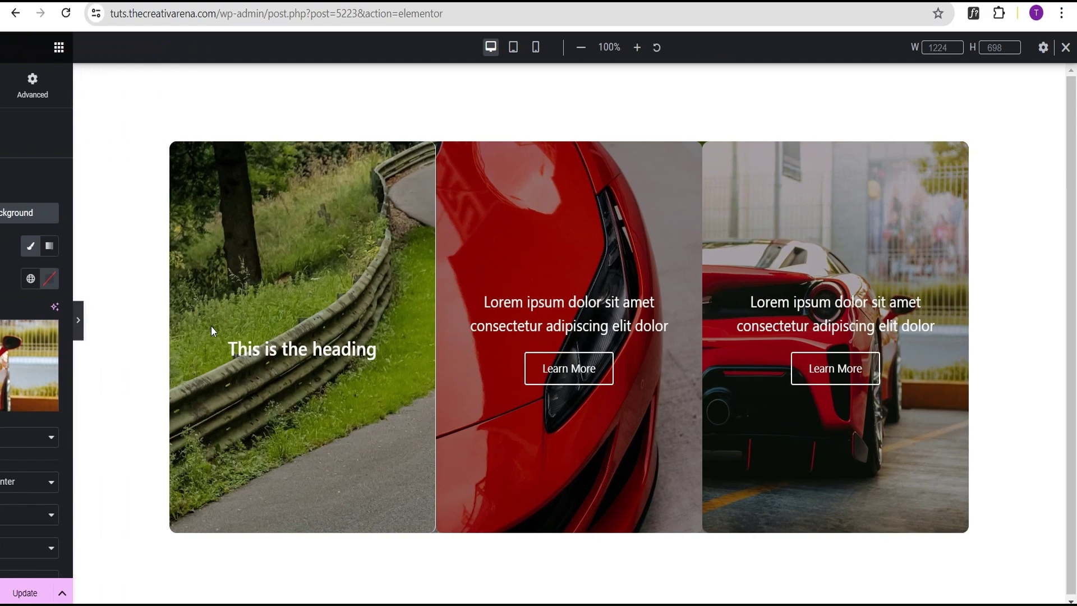
pyautogui.click(6, 320)
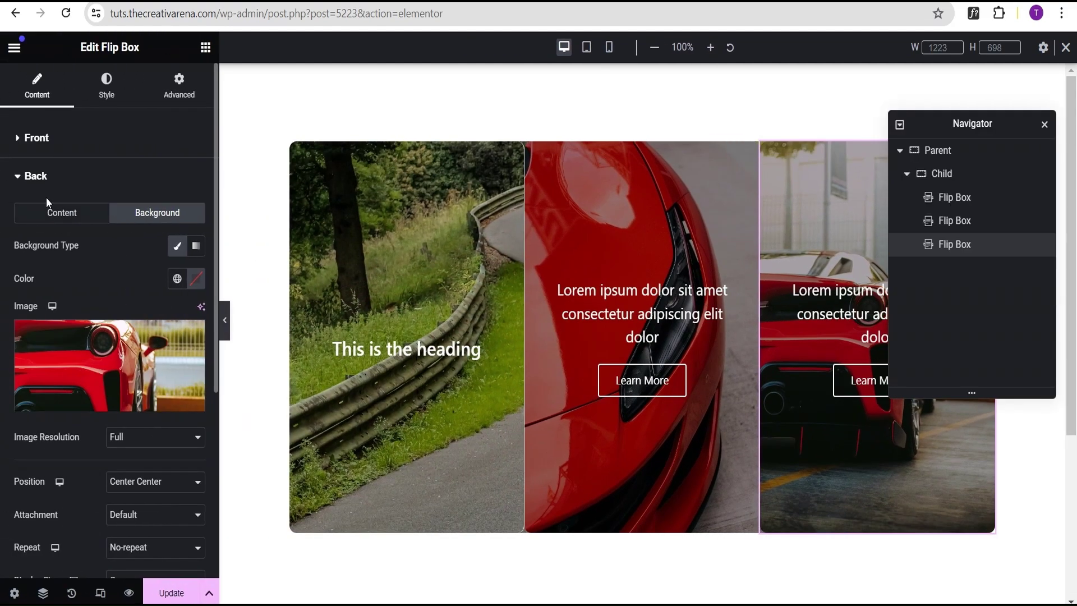
pyautogui.click(743, 204)
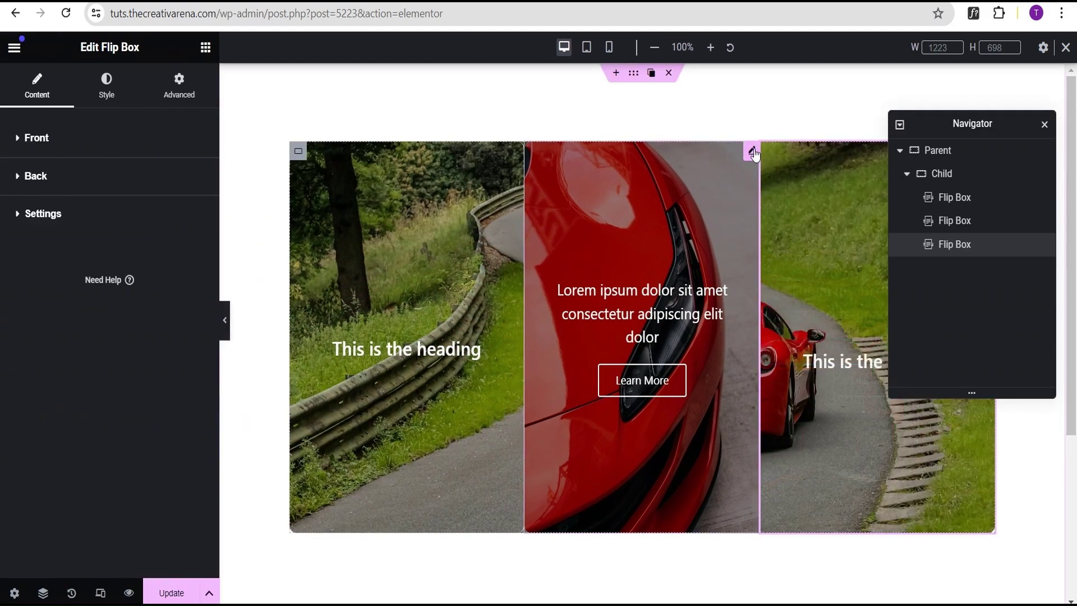
pyautogui.click(191, 154)
pyautogui.click(25, 137)
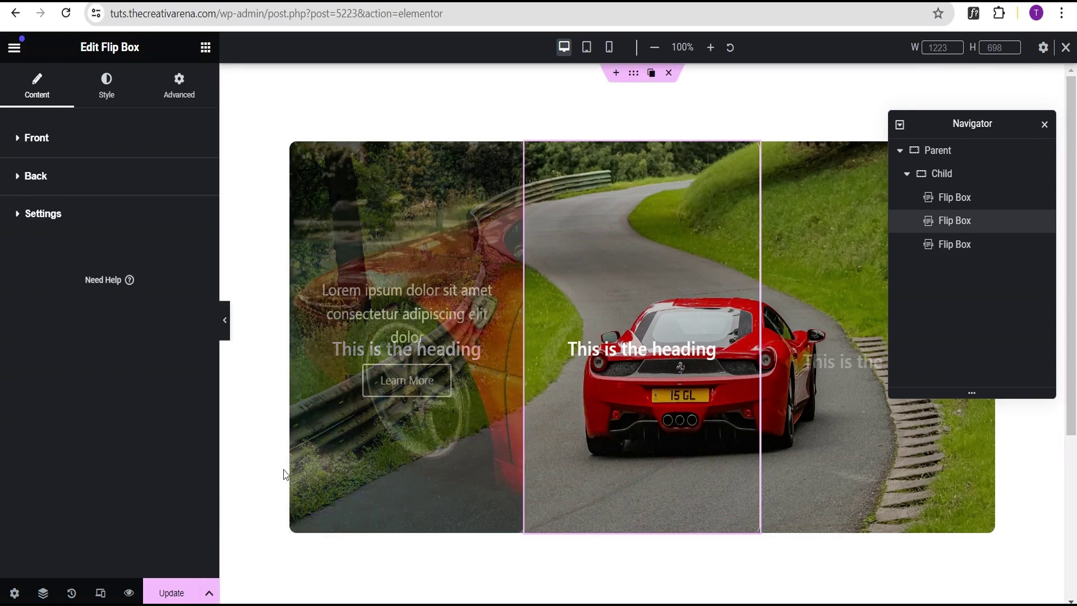
# - Preview the flip effect of all three boxes in full-width desktop view and switch the preview to tablet view
pyautogui.click(225, 320)
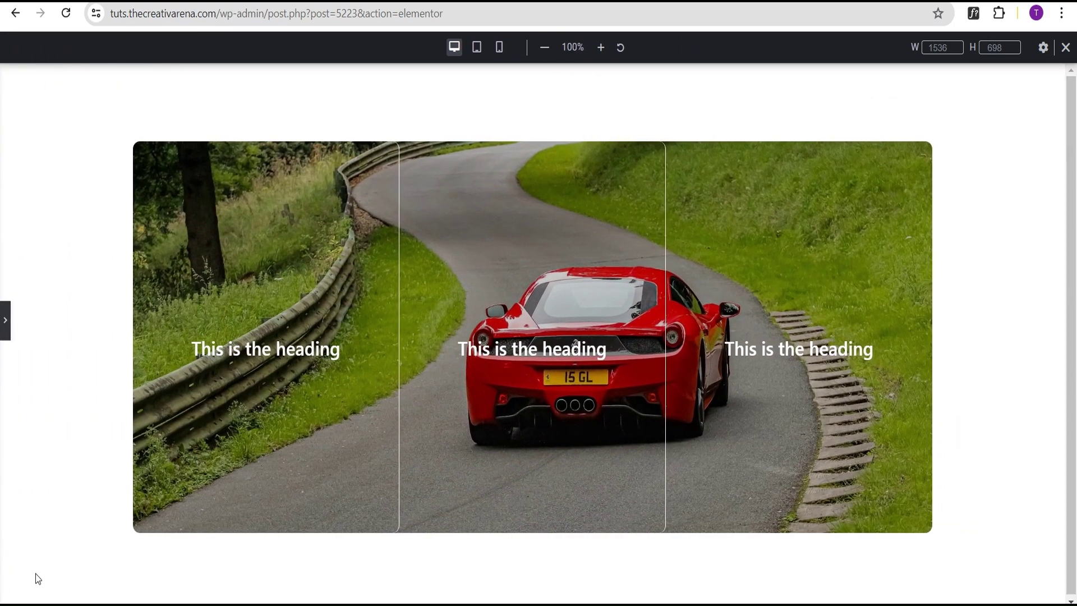
pyautogui.moveTo(257, 462)
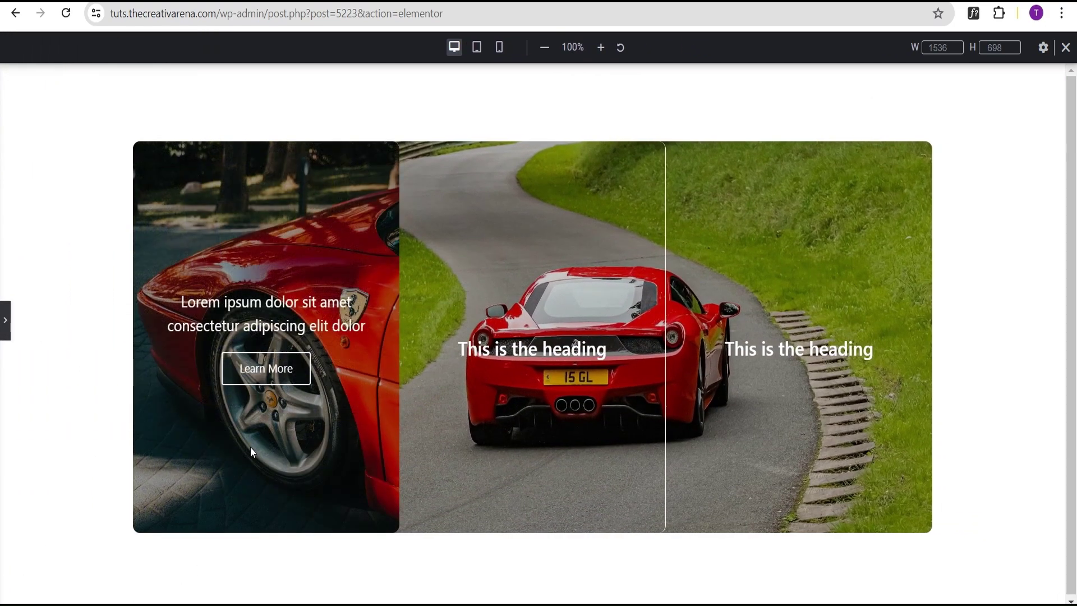
pyautogui.moveTo(603, 499)
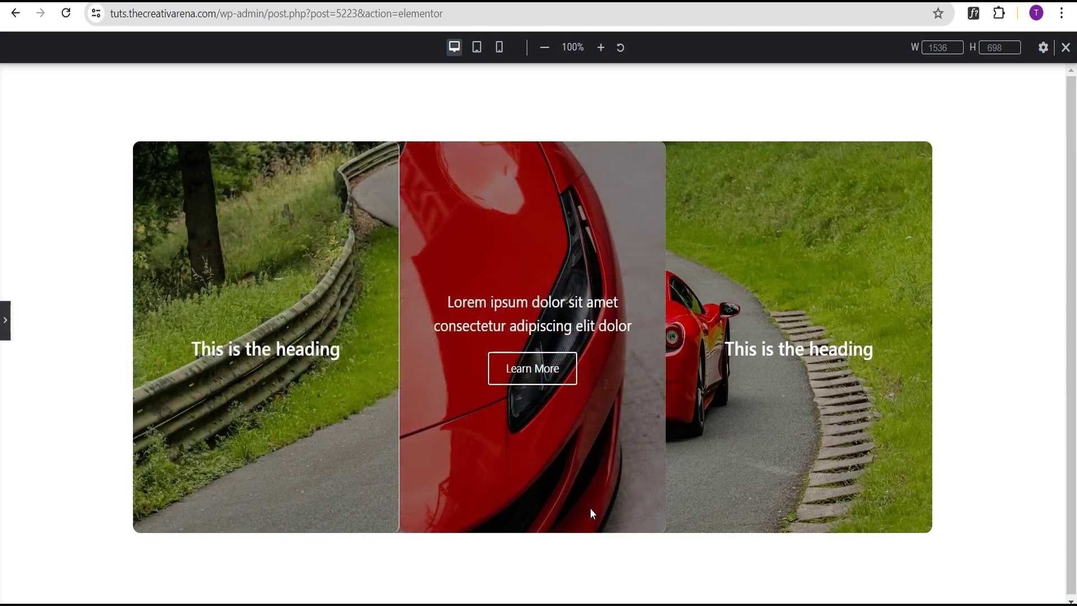
pyautogui.moveTo(762, 446)
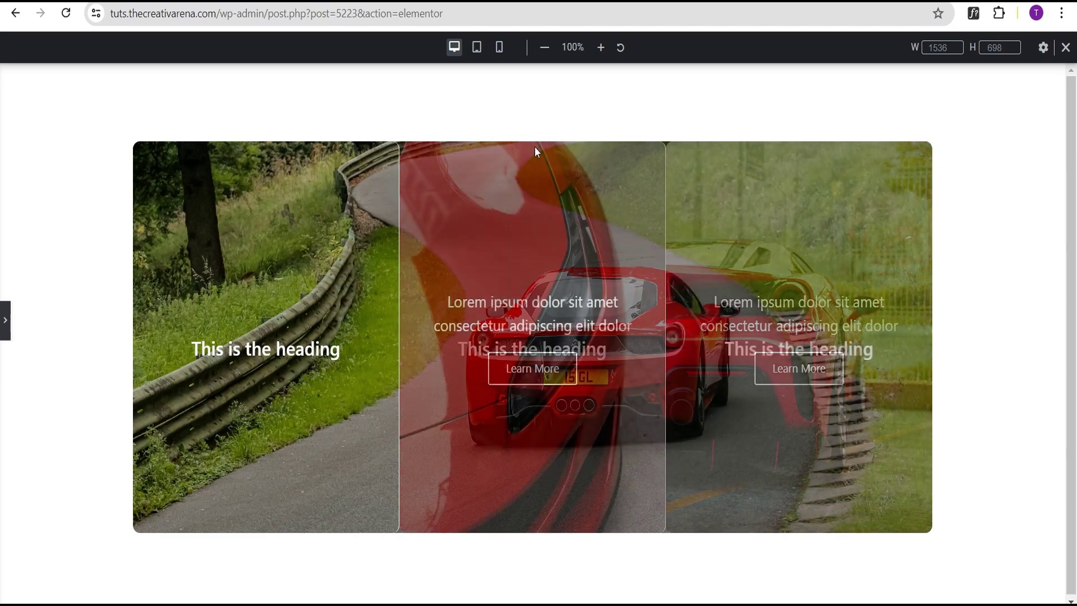
pyautogui.click(476, 47)
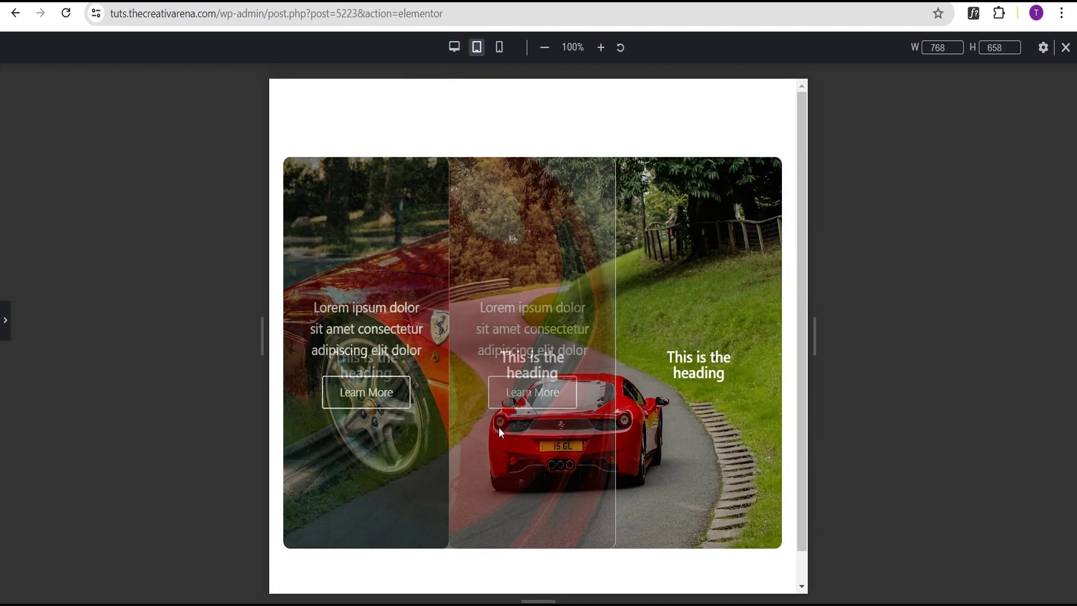
# - Check the flip boxes in tablet view, then preview the stacked layout in mobile view
pyautogui.moveTo(709, 493)
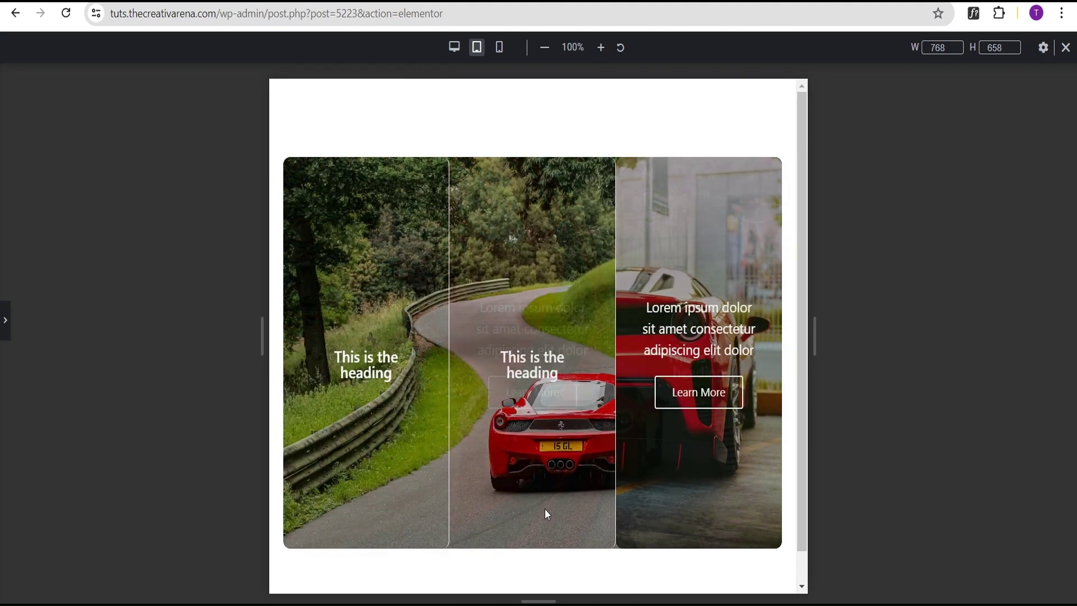
pyautogui.click(499, 49)
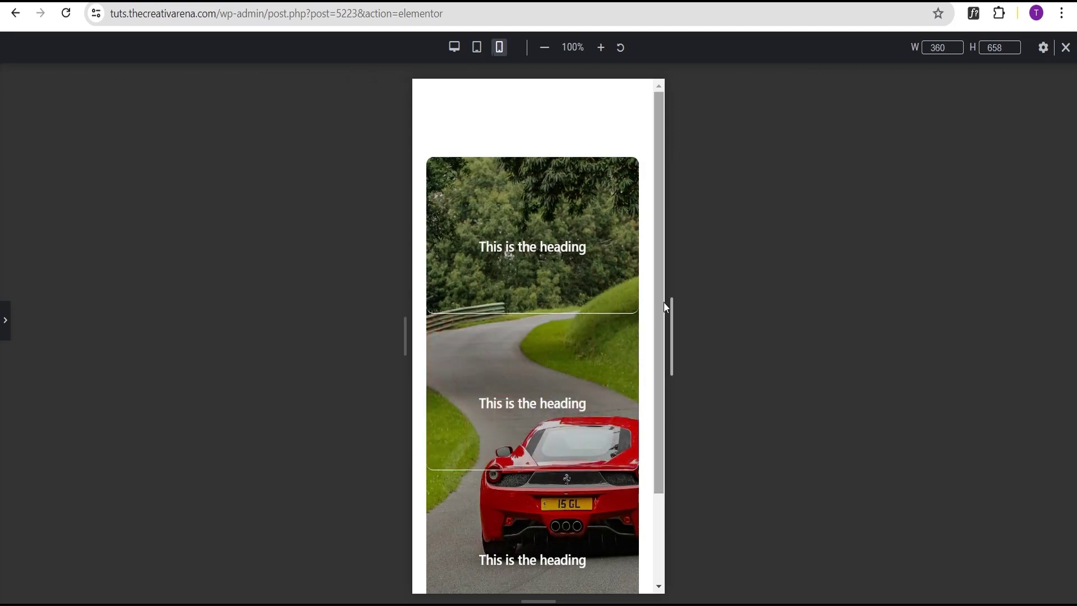
pyautogui.scroll(-2, 657, 313)
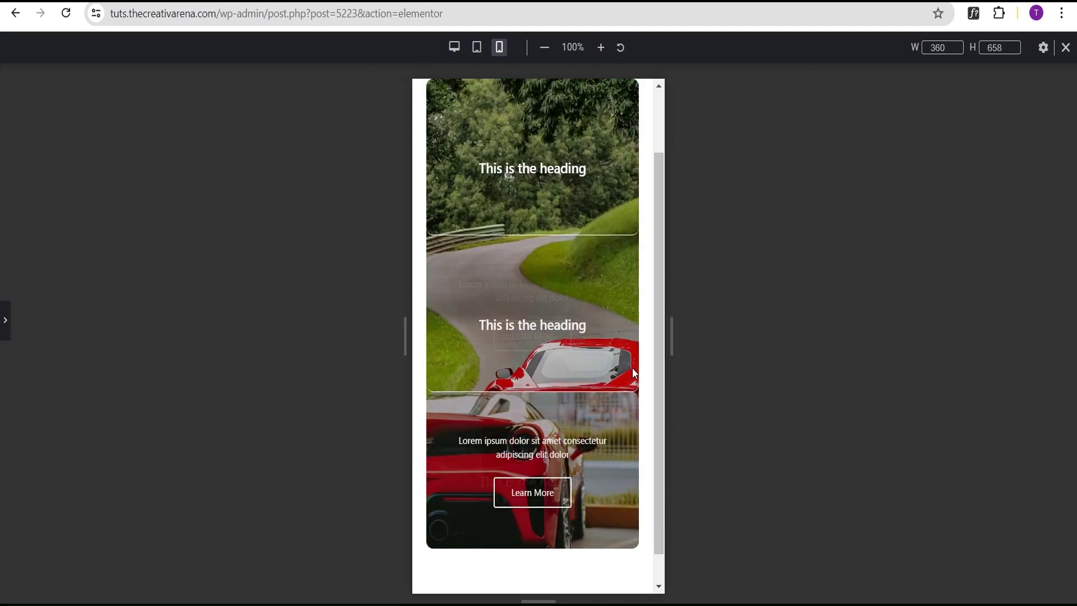
# - For mobile view, set the Child container's background image position to Custom with an X position of -360 px
pyautogui.click(6, 321)
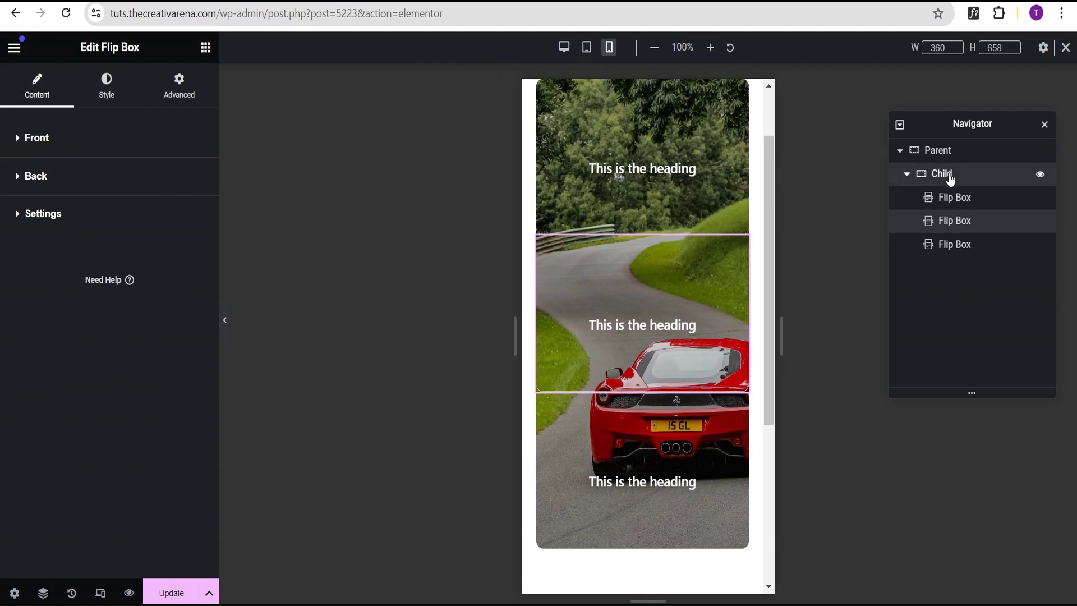
pyautogui.click(950, 179)
pyautogui.scroll(-1, 63, 211)
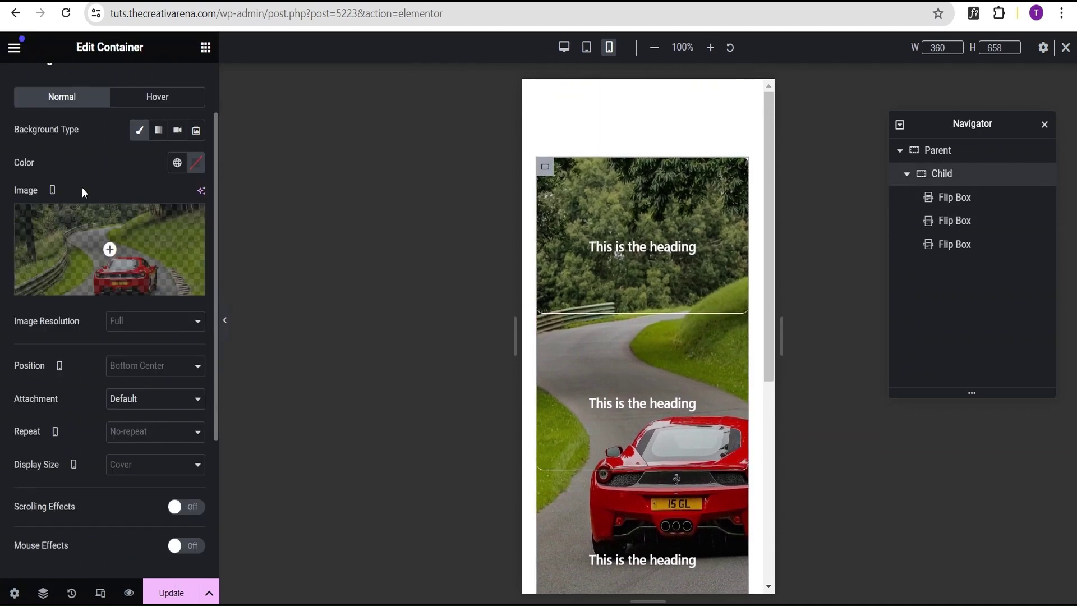
pyautogui.click(131, 373)
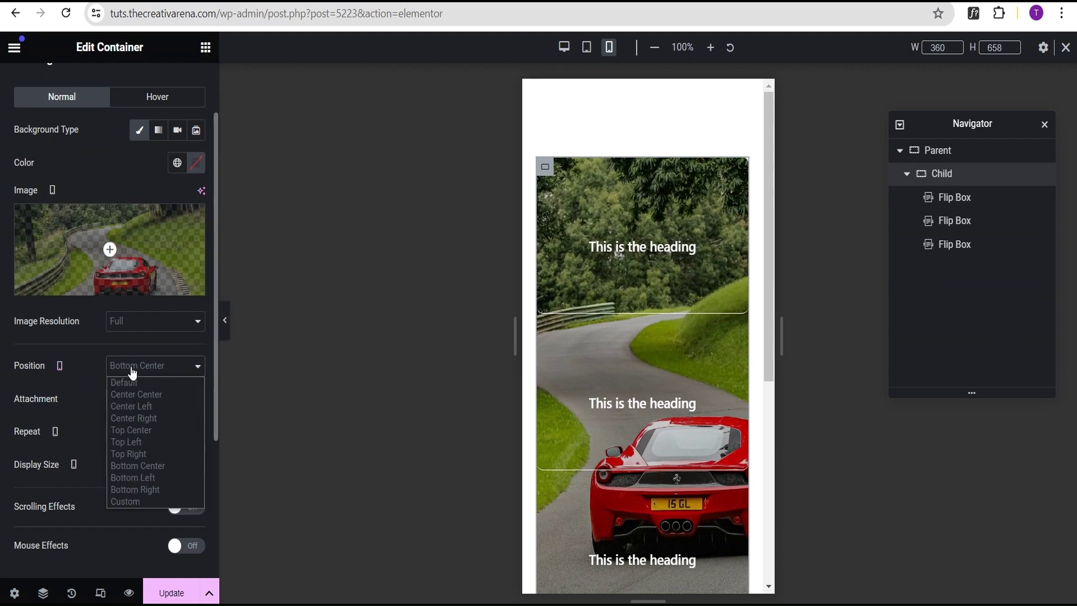
pyautogui.click(125, 500)
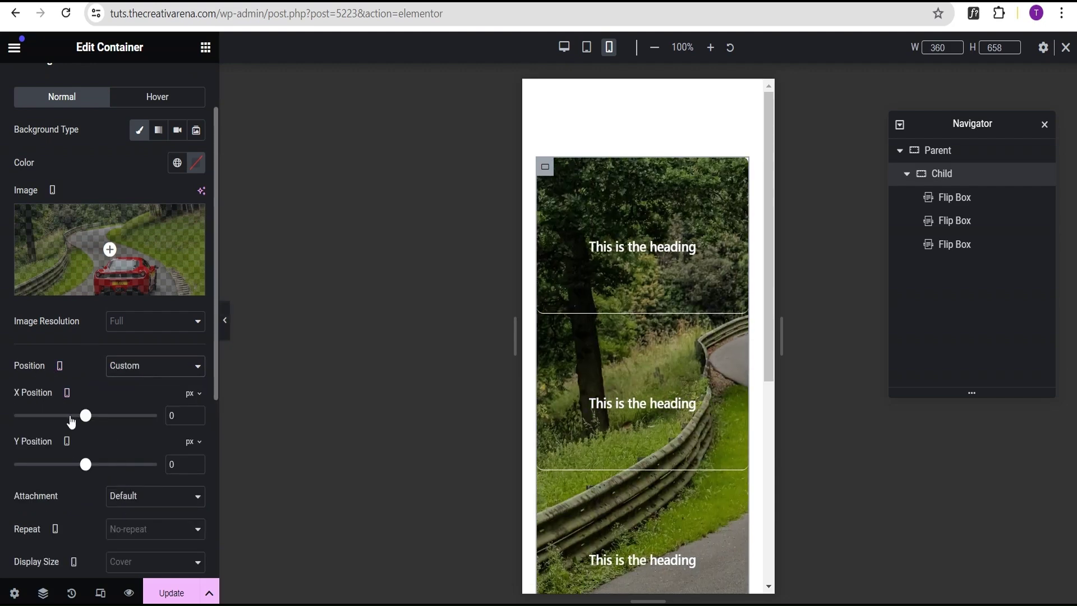
pyautogui.moveTo(87, 421); pyautogui.dragTo(53, 418)
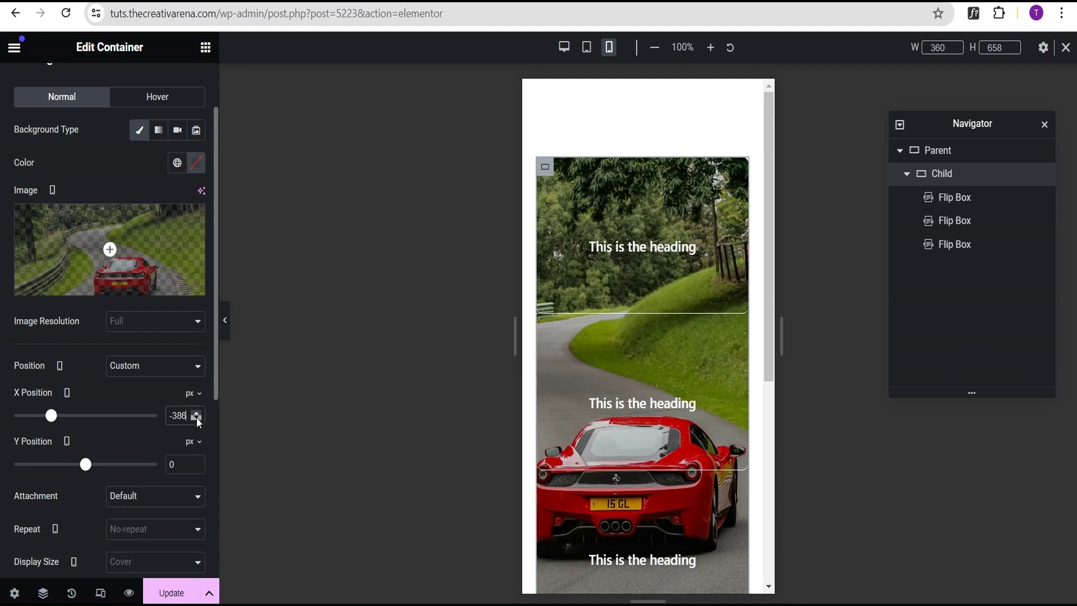
pyautogui.scroll(-13, 198, 418)
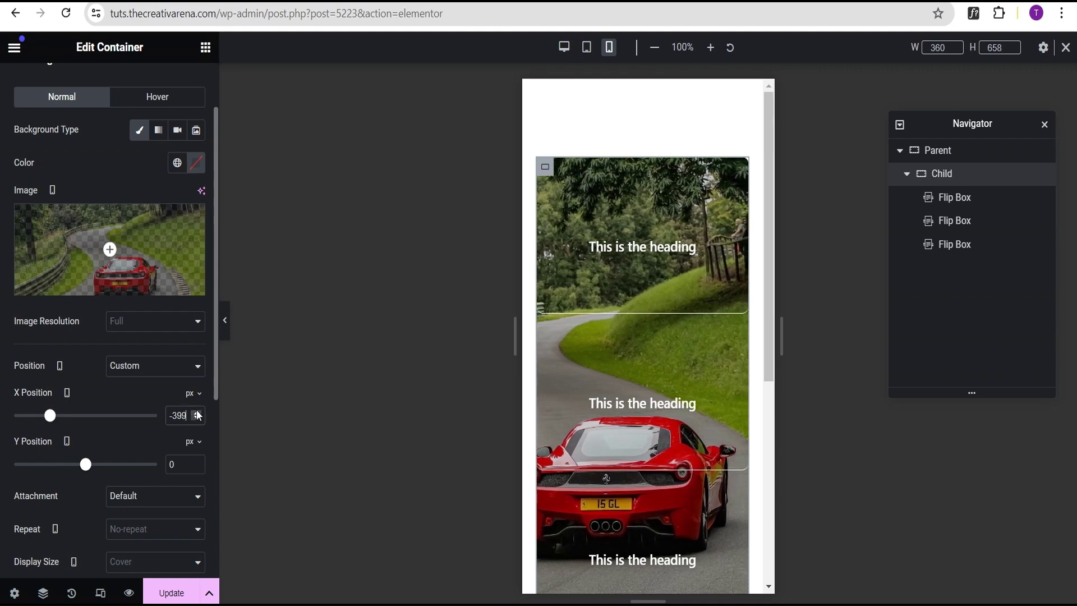
pyautogui.scroll(20, 198, 415)
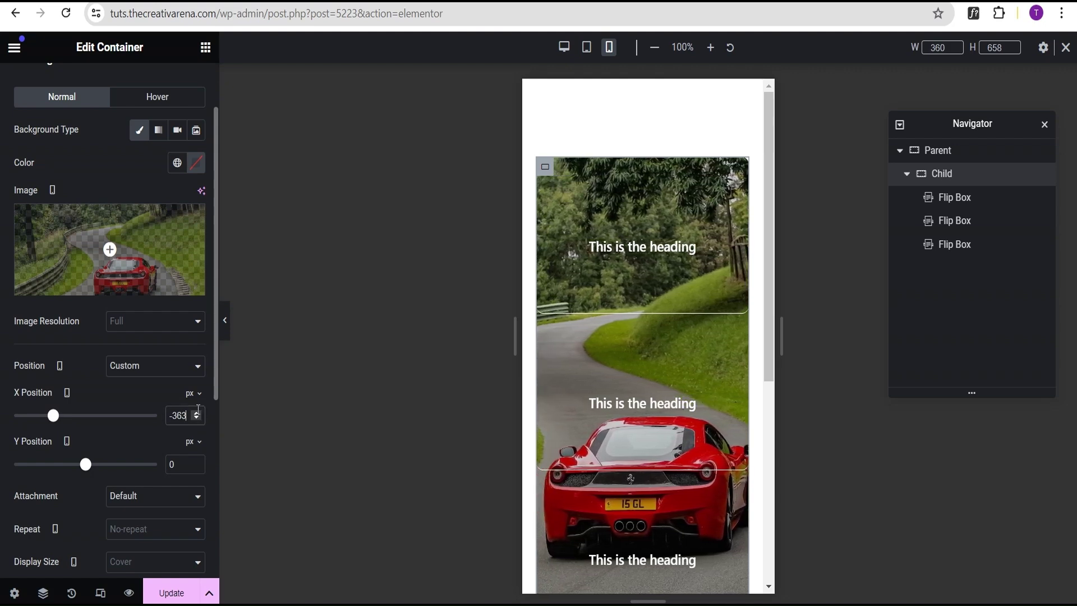
pyautogui.scroll(3, 196, 417)
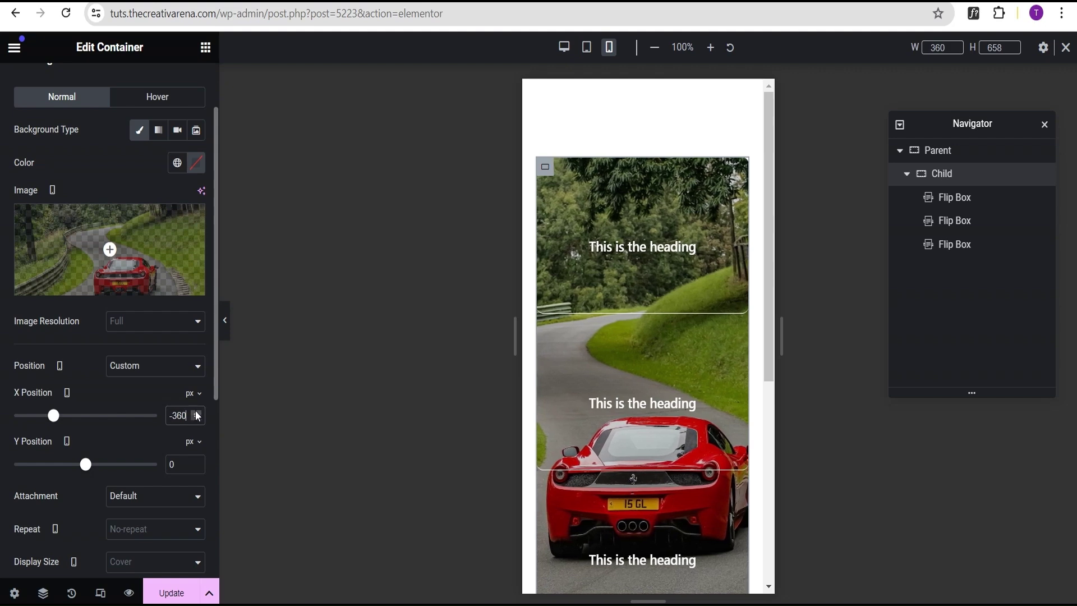
# - Preview the repositioned background and flip effects at full mobile length, and leave responsive mode
pyautogui.click(225, 324)
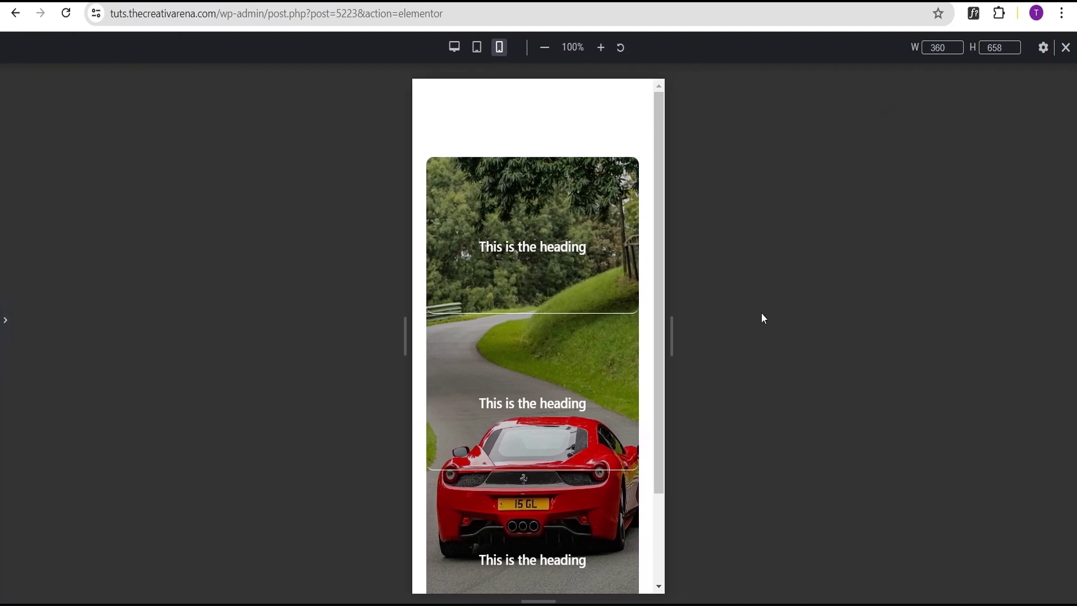
pyautogui.scroll(-3, 650, 303)
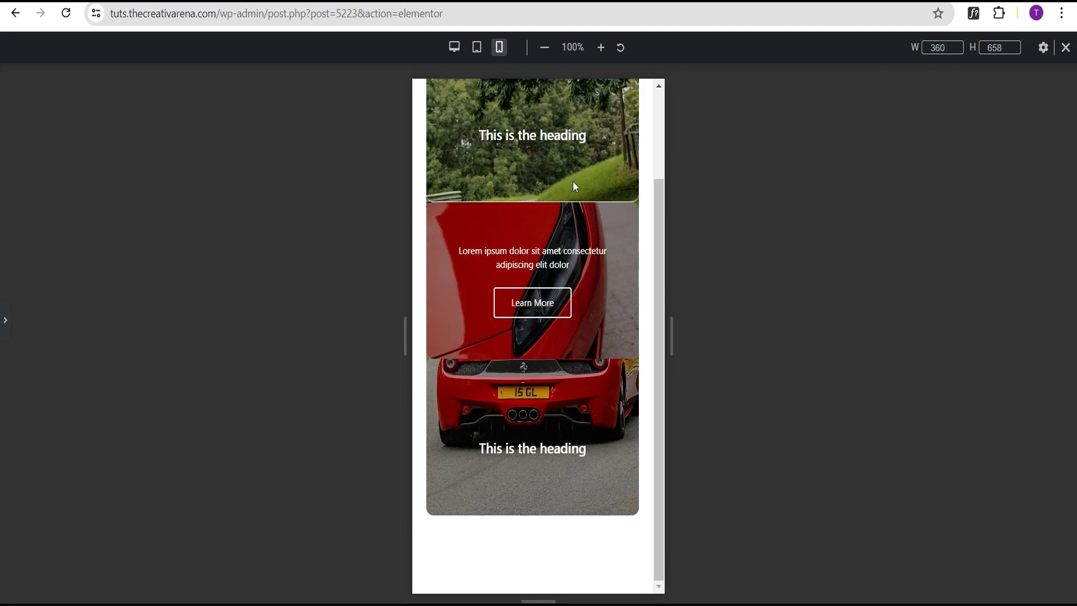
pyautogui.scroll(3, 648, 352)
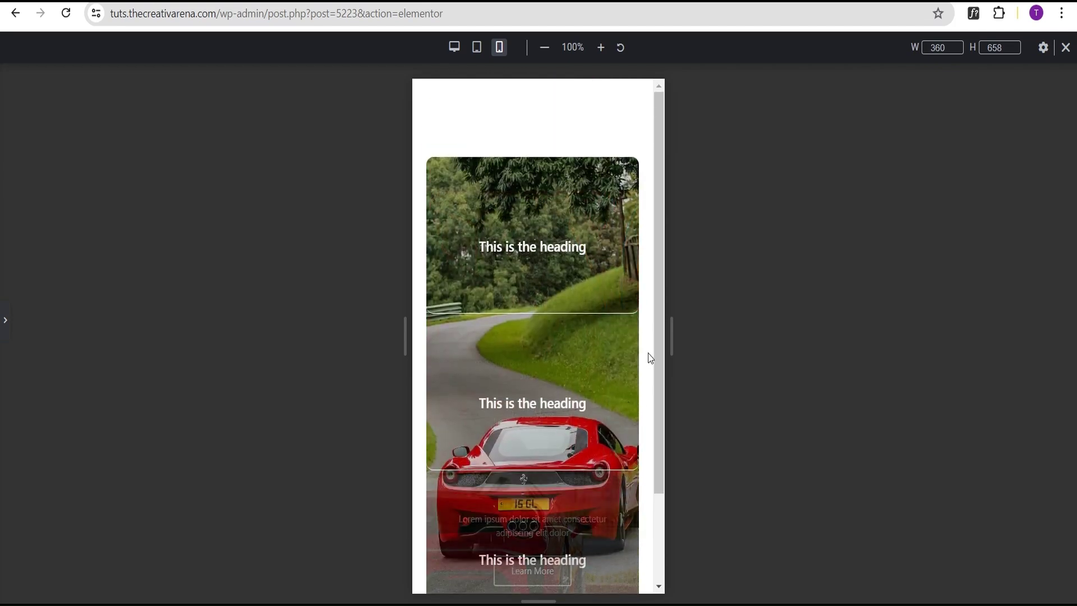
pyautogui.click(1066, 47)
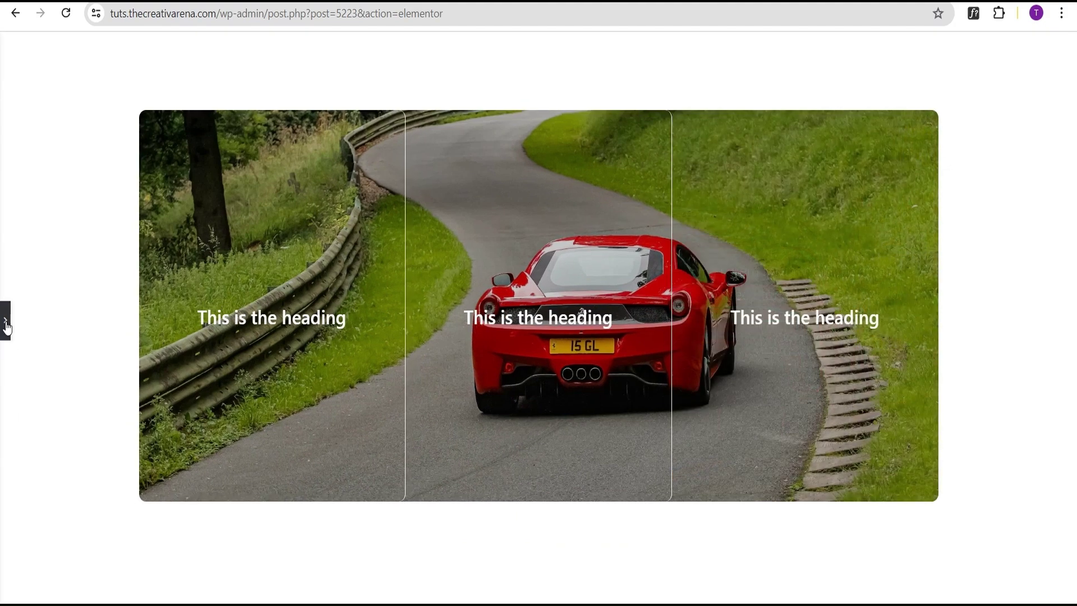
# - Duplicate the Parent container with its three flip boxes and rename the copy Video
pyautogui.click(5, 320)
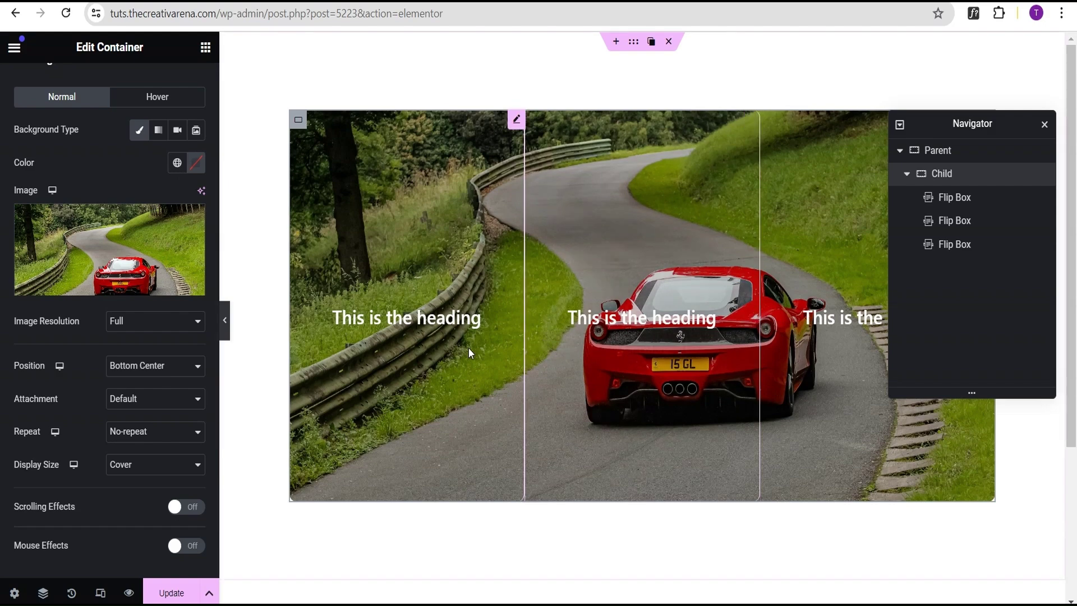
pyautogui.click(935, 152)
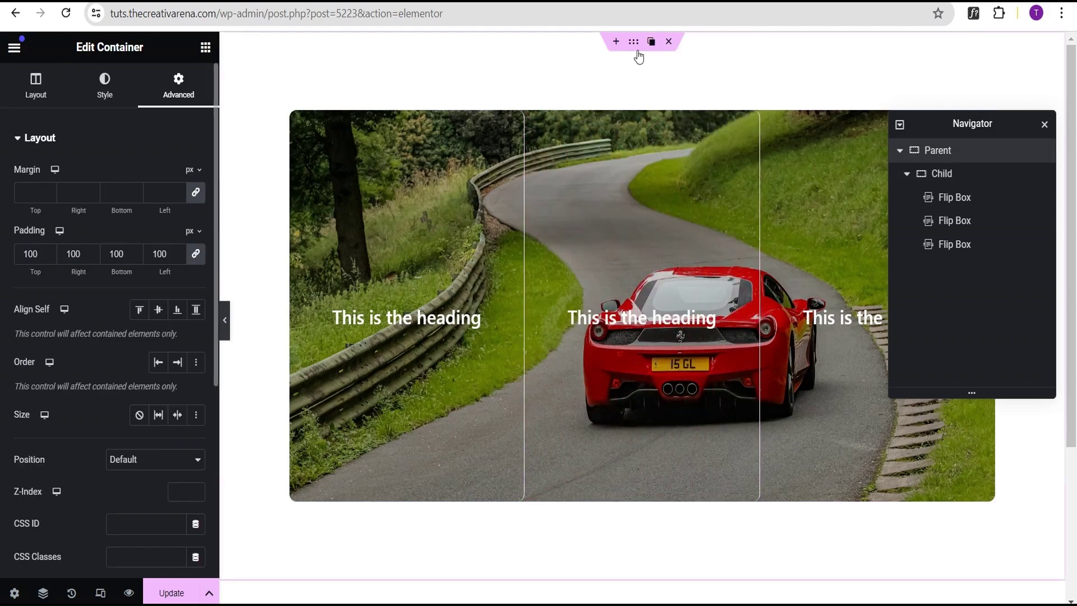
pyautogui.click(651, 41)
pyautogui.scroll(-8, 656, 359)
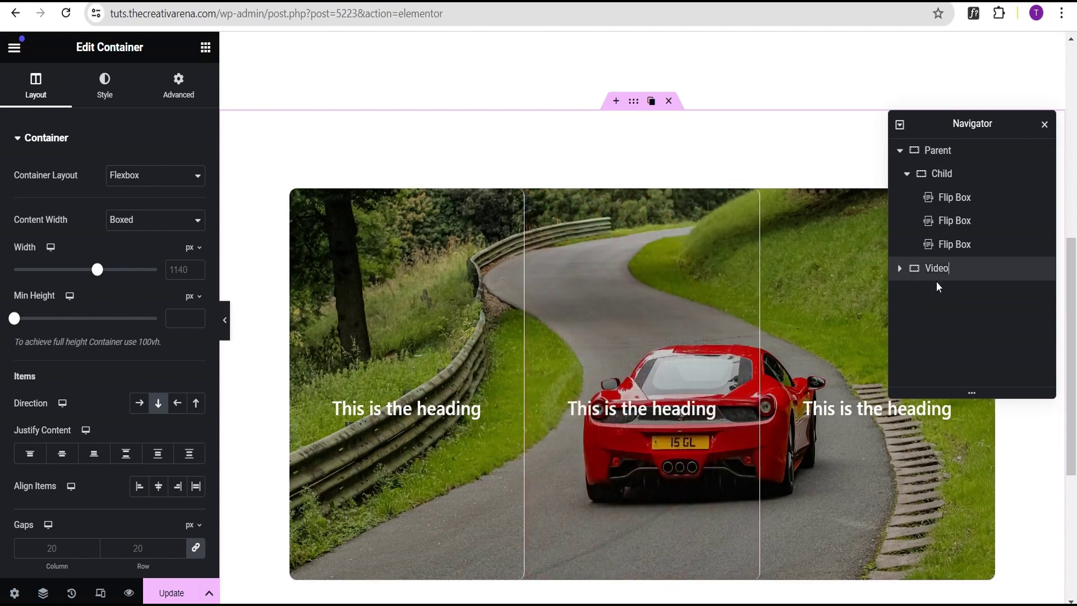
pyautogui.press('Return')
pyautogui.scroll(1, 616, 355)
pyautogui.scroll(-1, 604, 354)
# - Replace the back background image of the Video container's first flip box with the photo of an adult and child by a lake
pyautogui.click(899, 268)
pyautogui.click(969, 297)
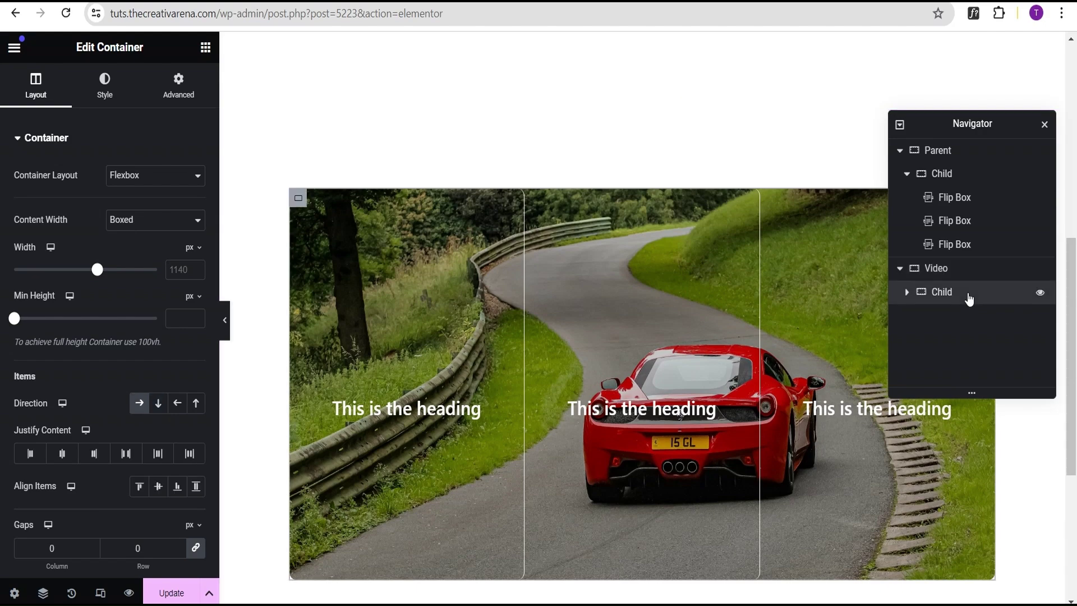
pyautogui.click(906, 293)
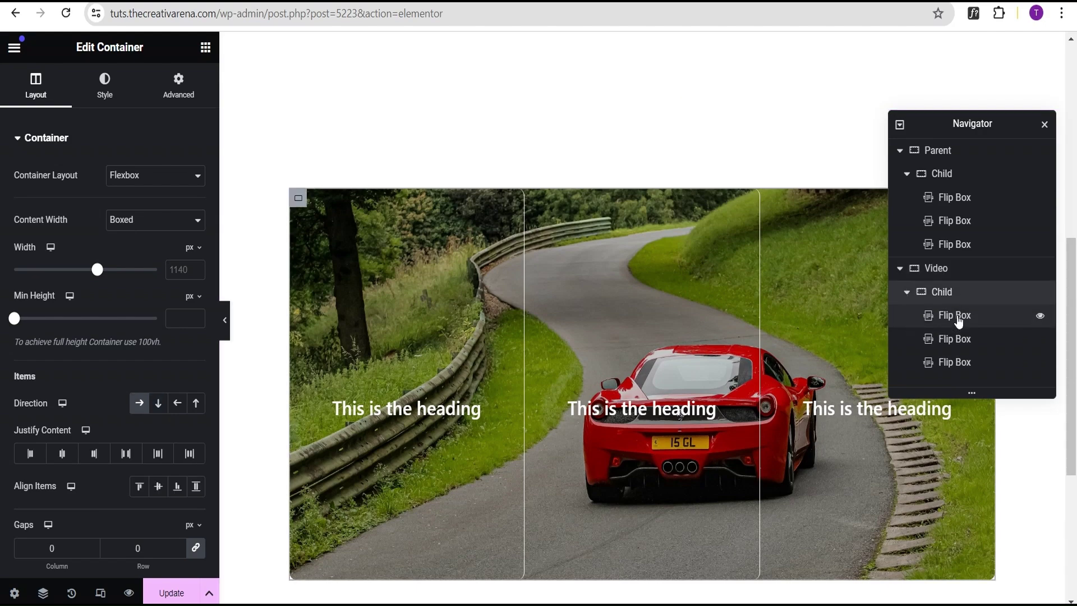
pyautogui.click(957, 317)
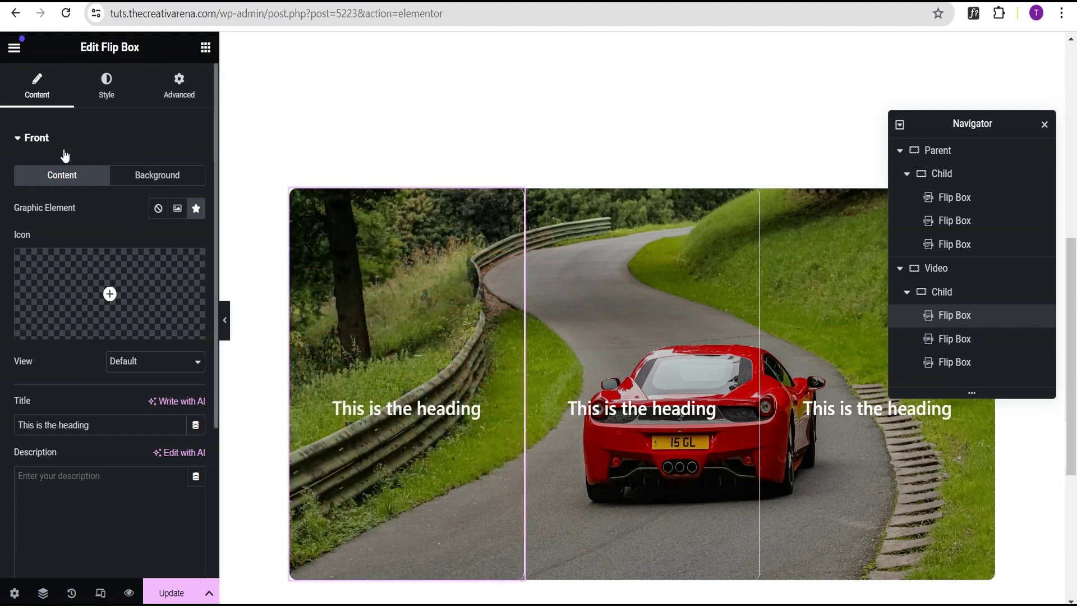
pyautogui.click(19, 141)
pyautogui.click(42, 177)
pyautogui.click(158, 216)
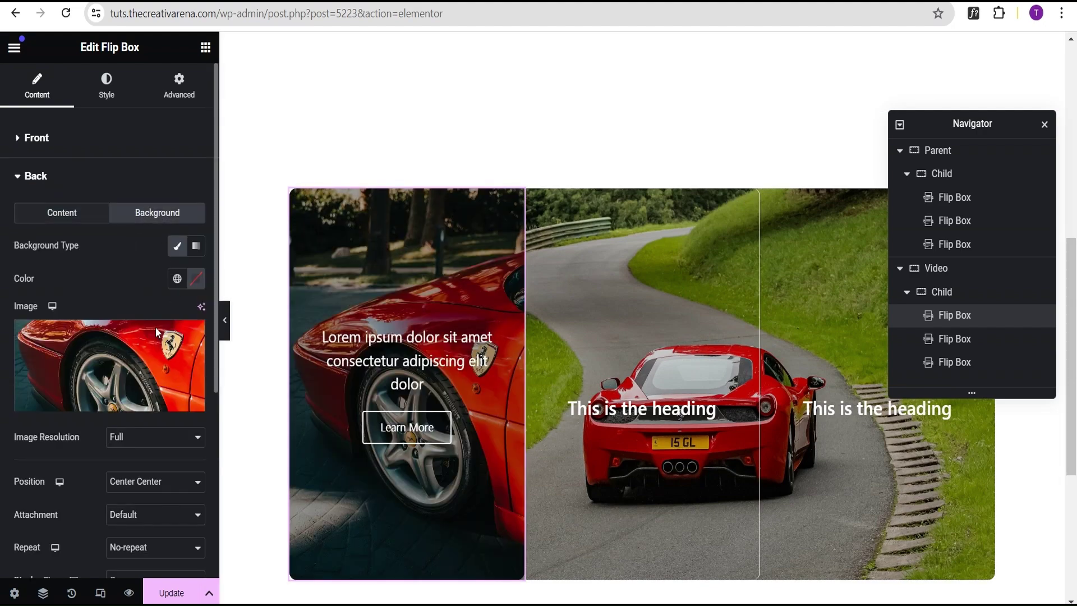
pyautogui.click(148, 350)
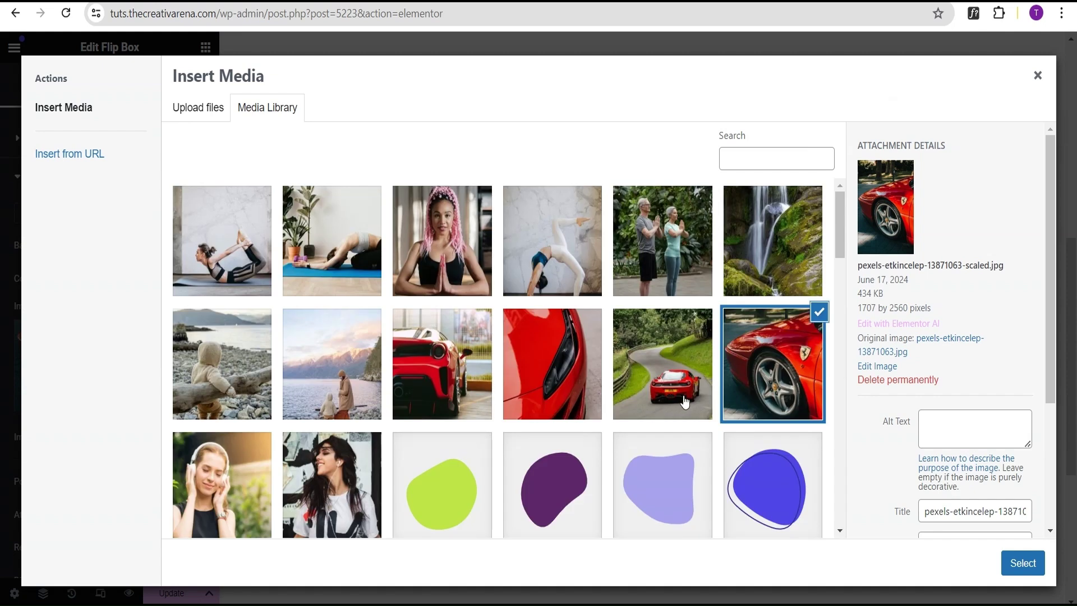
pyautogui.click(336, 380)
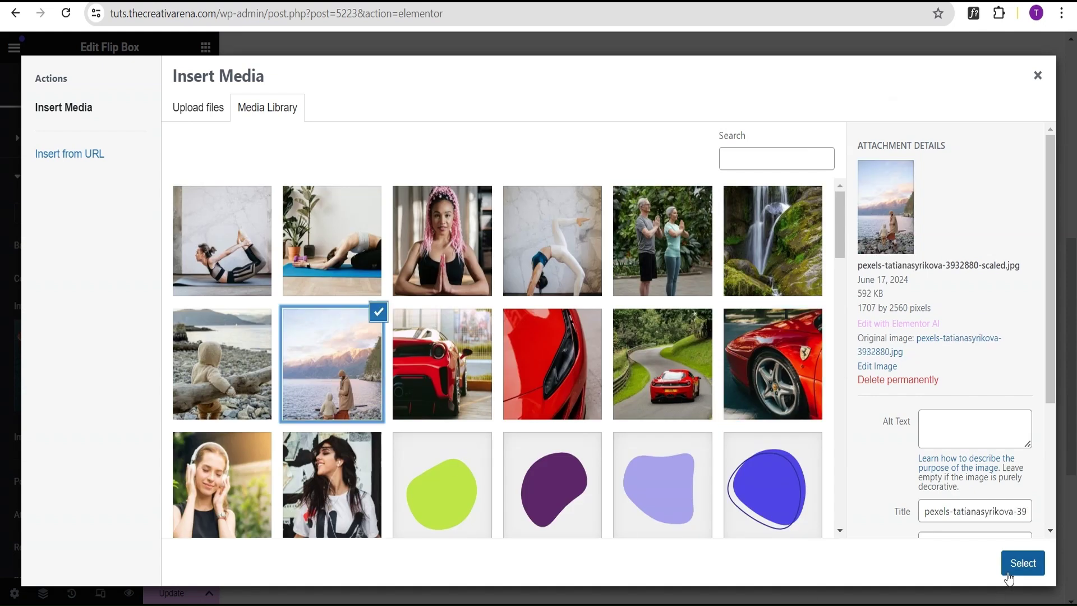
pyautogui.click(1022, 563)
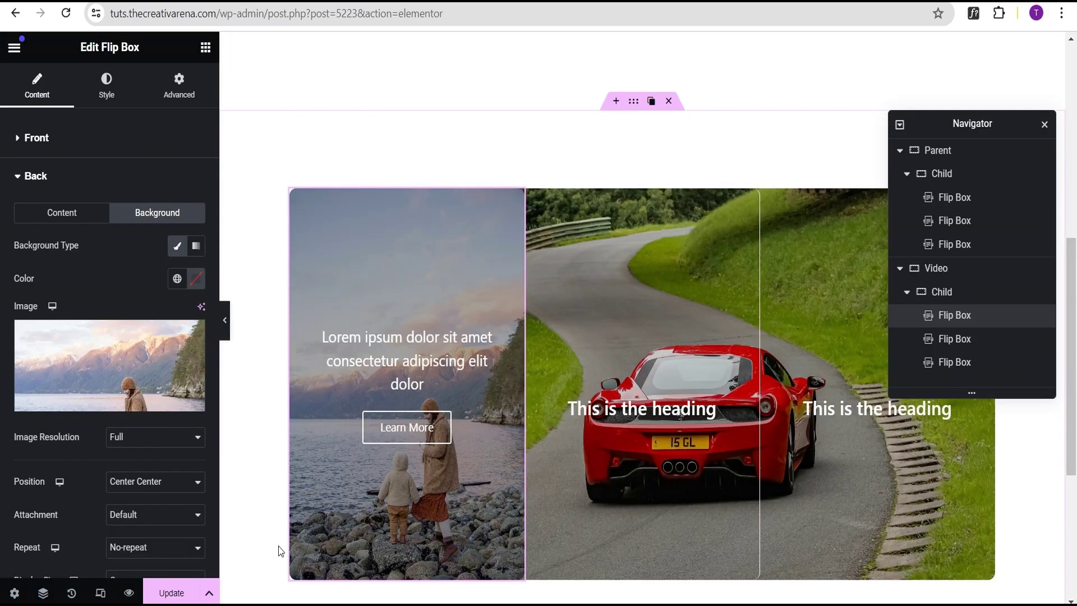
# - Replace the back background image of the Video container's second flip box with the photo of a hooded child beside a log
pyautogui.moveTo(563, 392)
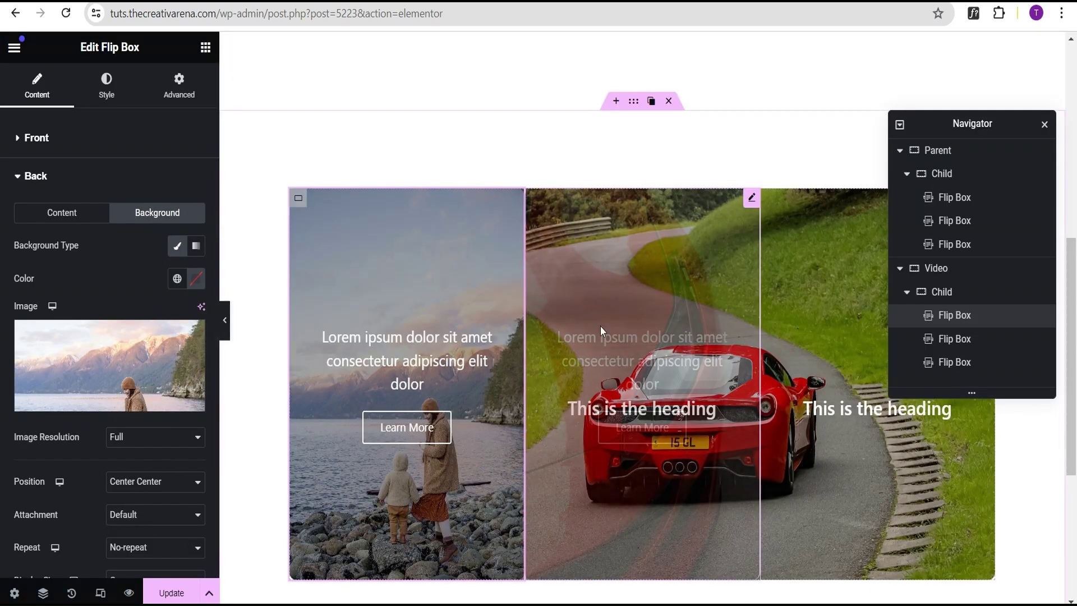
pyautogui.click(752, 199)
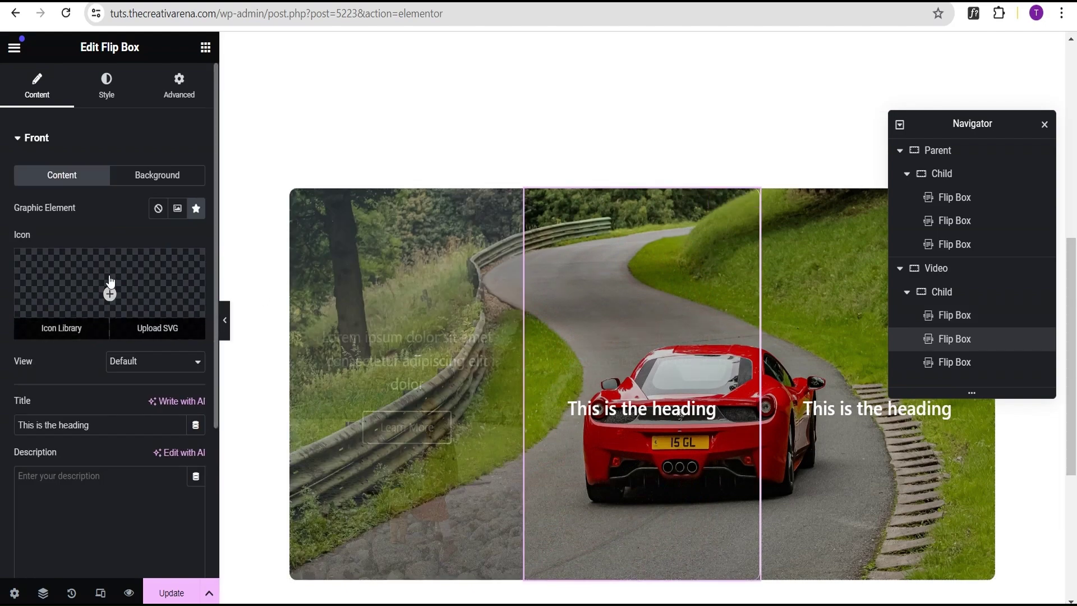
pyautogui.click(12, 139)
pyautogui.click(37, 175)
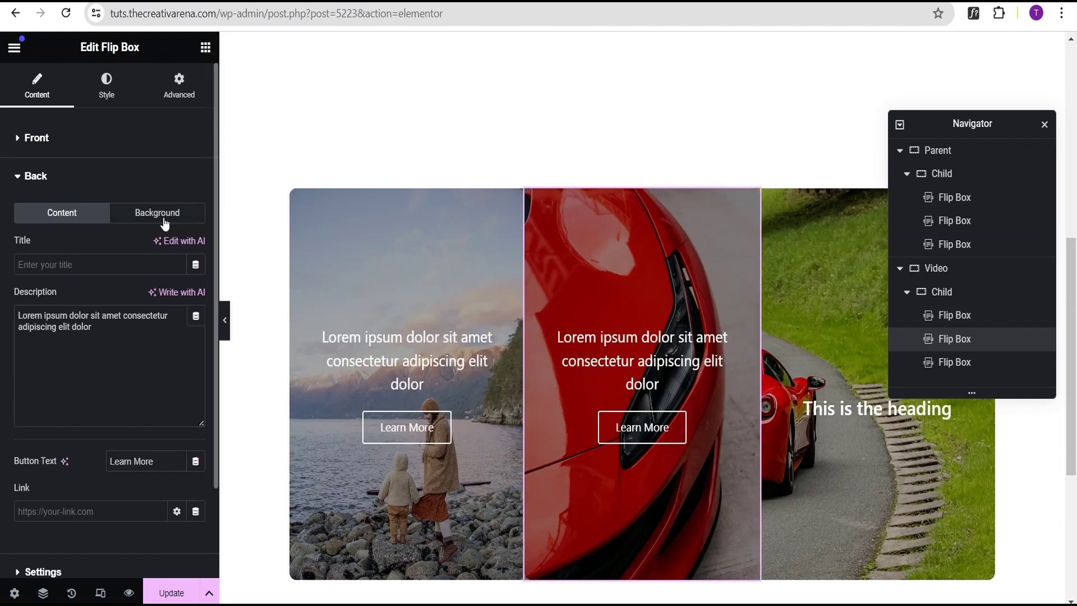
pyautogui.click(157, 216)
pyautogui.click(126, 343)
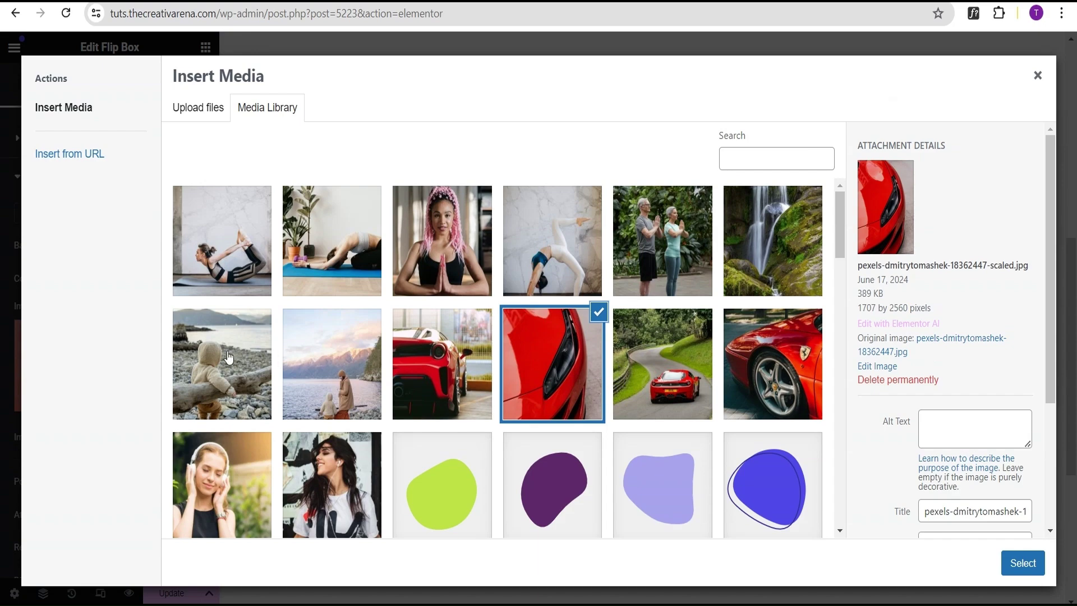
pyautogui.click(228, 356)
pyautogui.click(1017, 566)
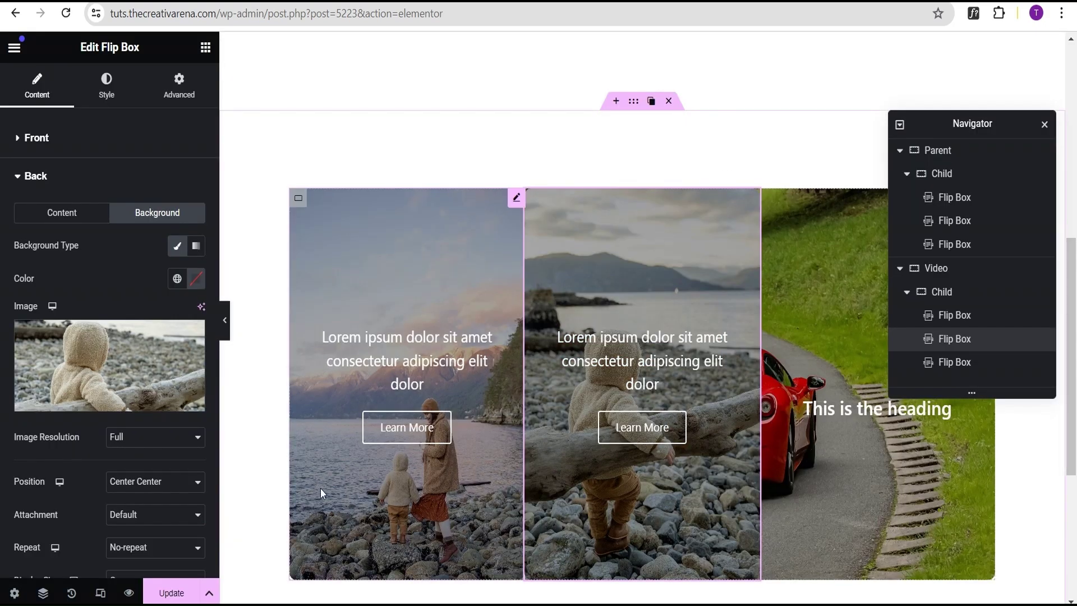
pyautogui.click(26, 175)
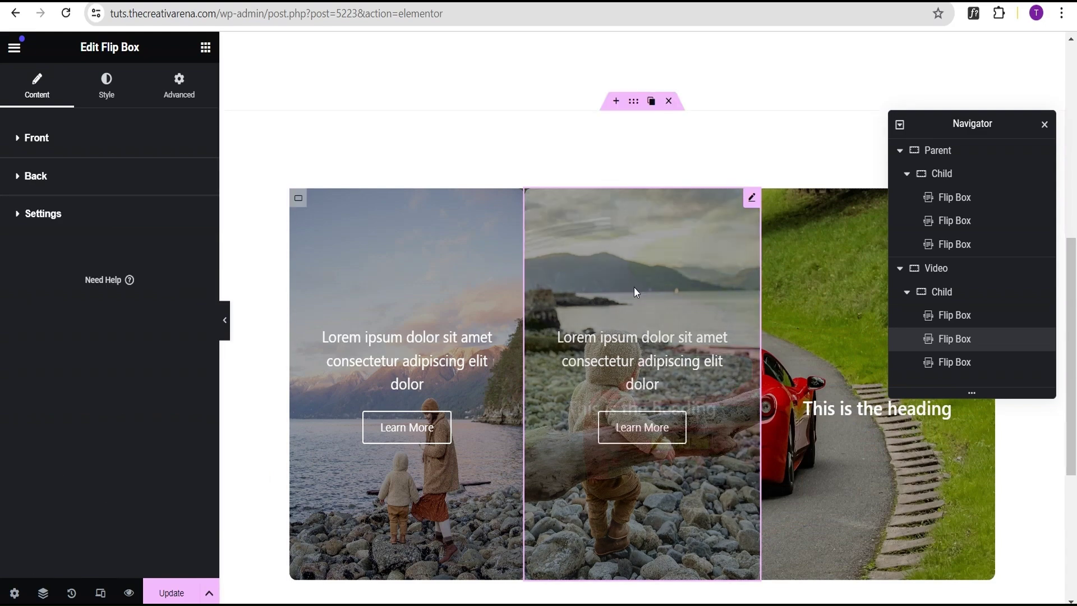
# - Replace the back background image of the Video container's third flip box with the Media Library waterfall photo
pyautogui.click(844, 237)
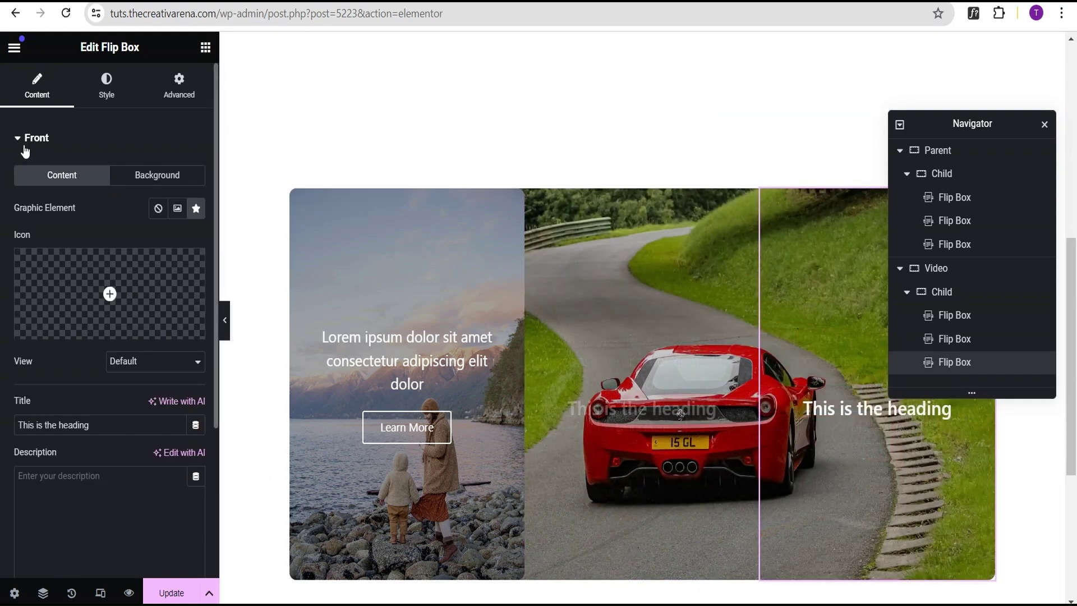
pyautogui.click(25, 147)
pyautogui.click(53, 168)
pyautogui.click(150, 214)
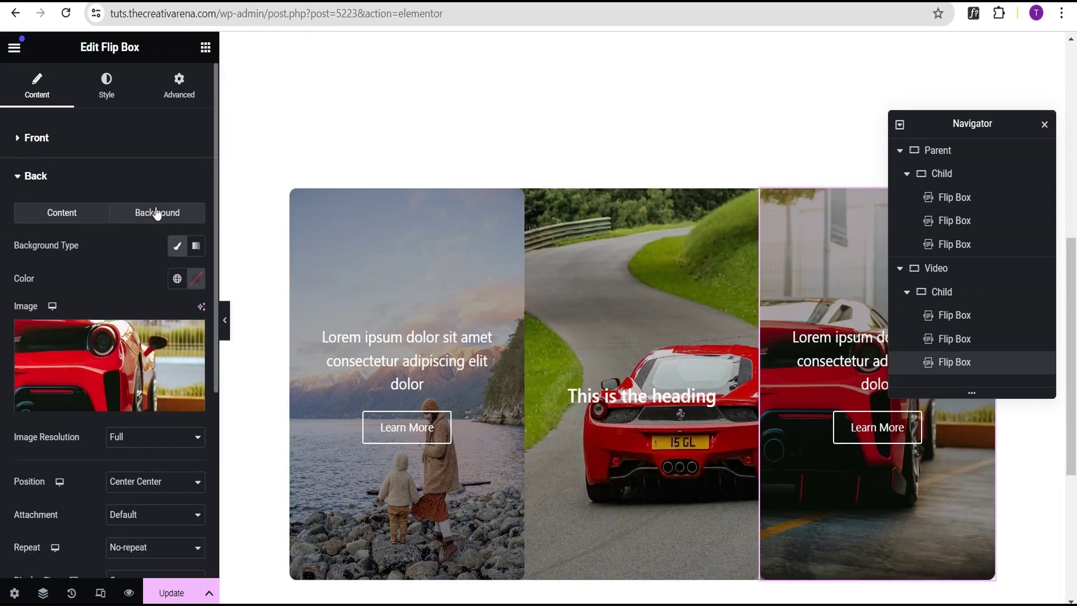
pyautogui.click(127, 355)
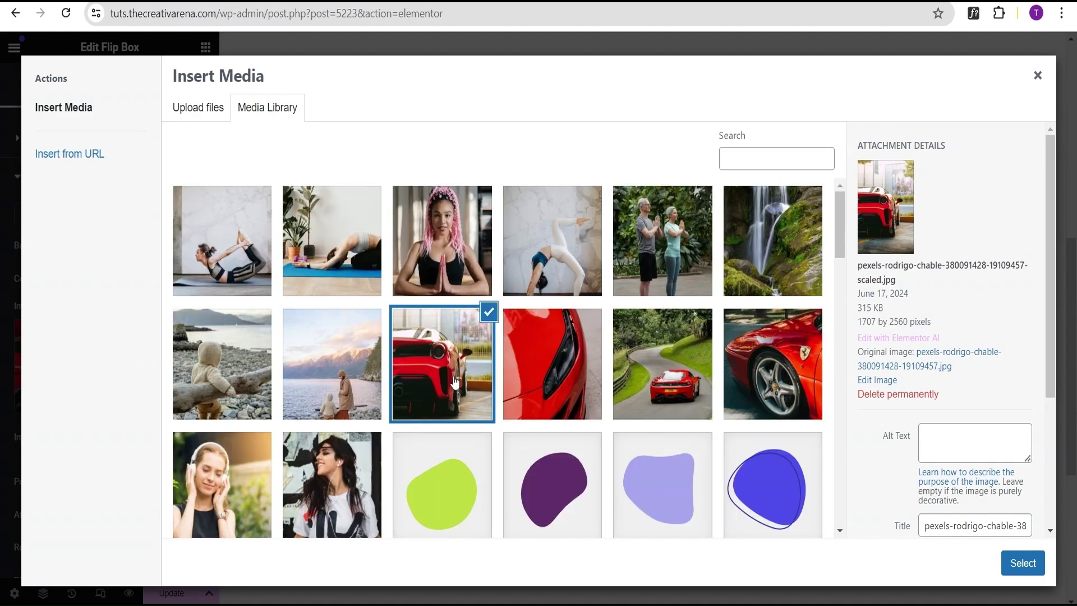
pyautogui.click(780, 271)
pyautogui.click(1022, 562)
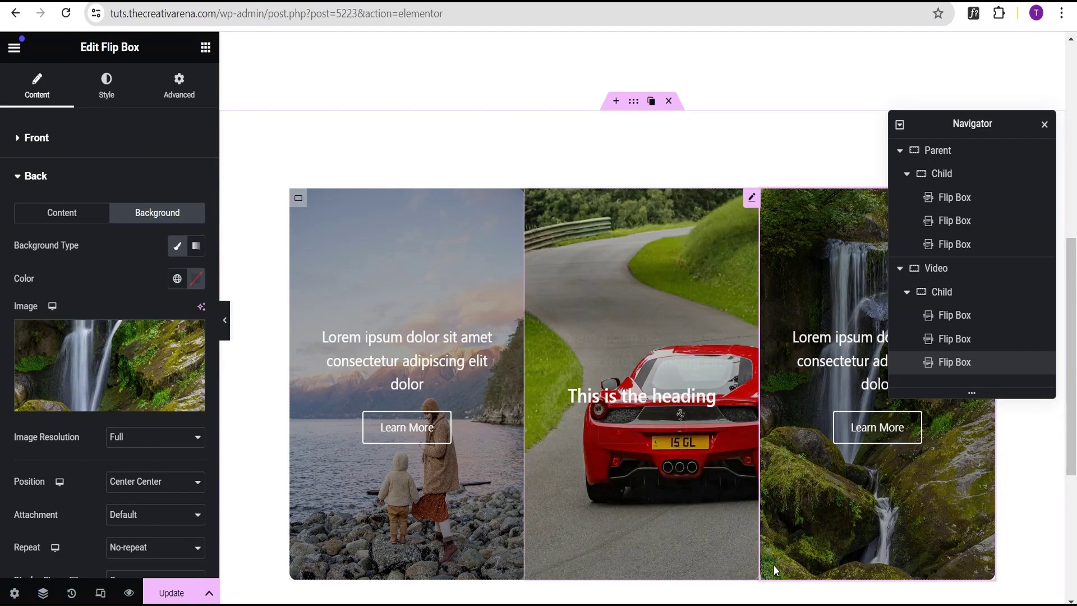
# - Give the Video container's Child container a video background using the Media Library file 2098989-hd_1920_1080_30fps.mp4
pyautogui.click(19, 177)
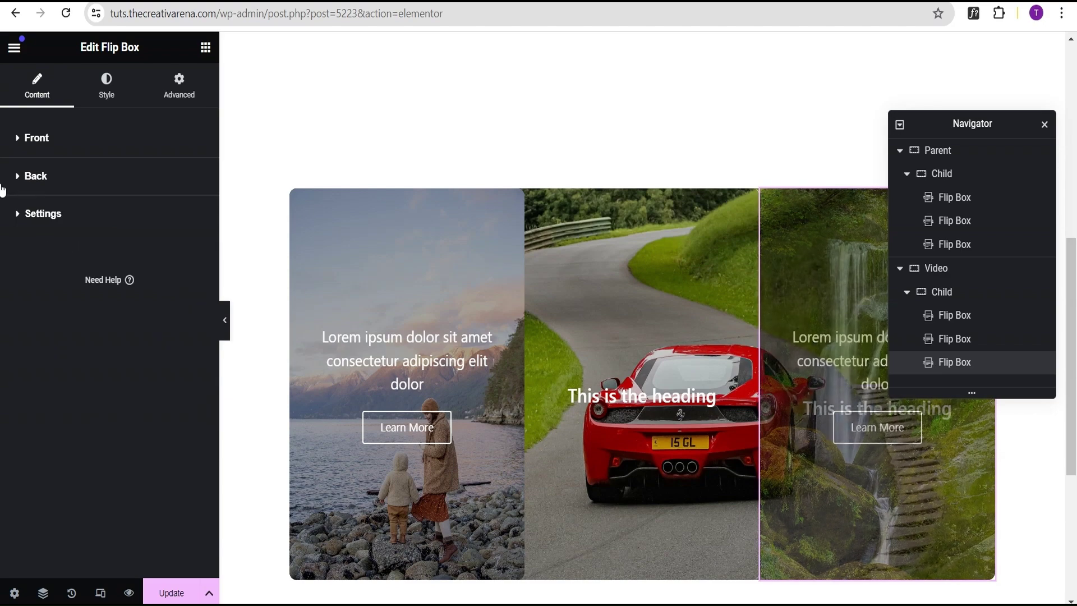
pyautogui.click(944, 292)
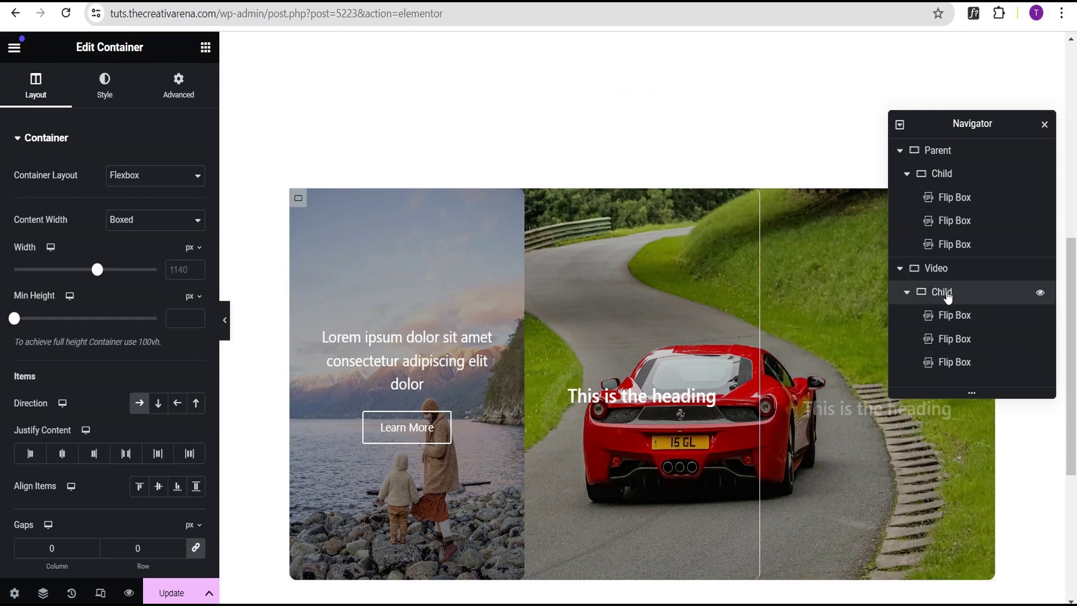
pyautogui.click(108, 84)
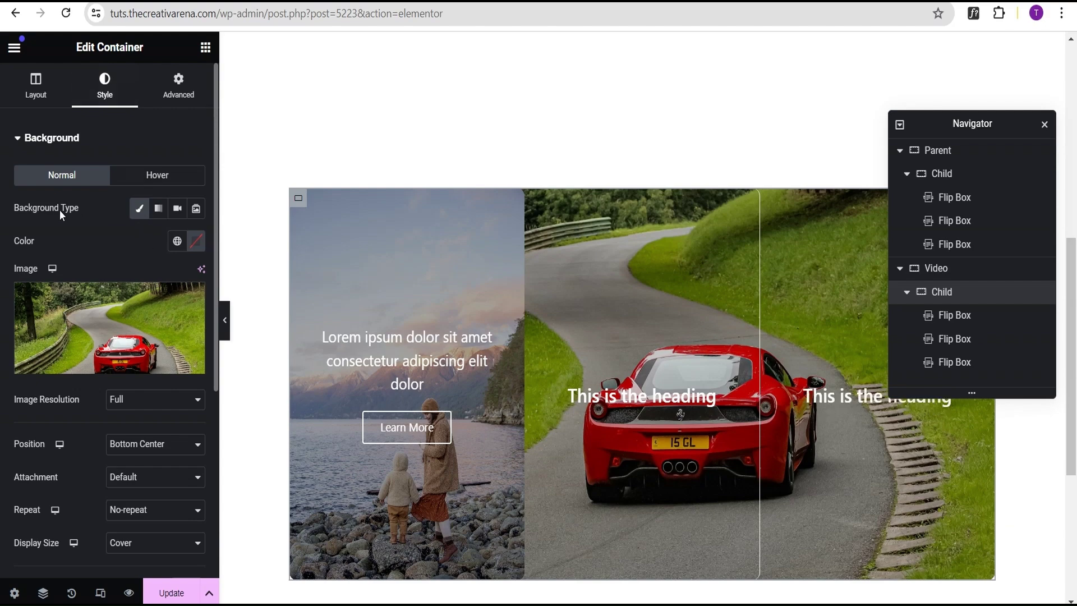
pyautogui.click(176, 210)
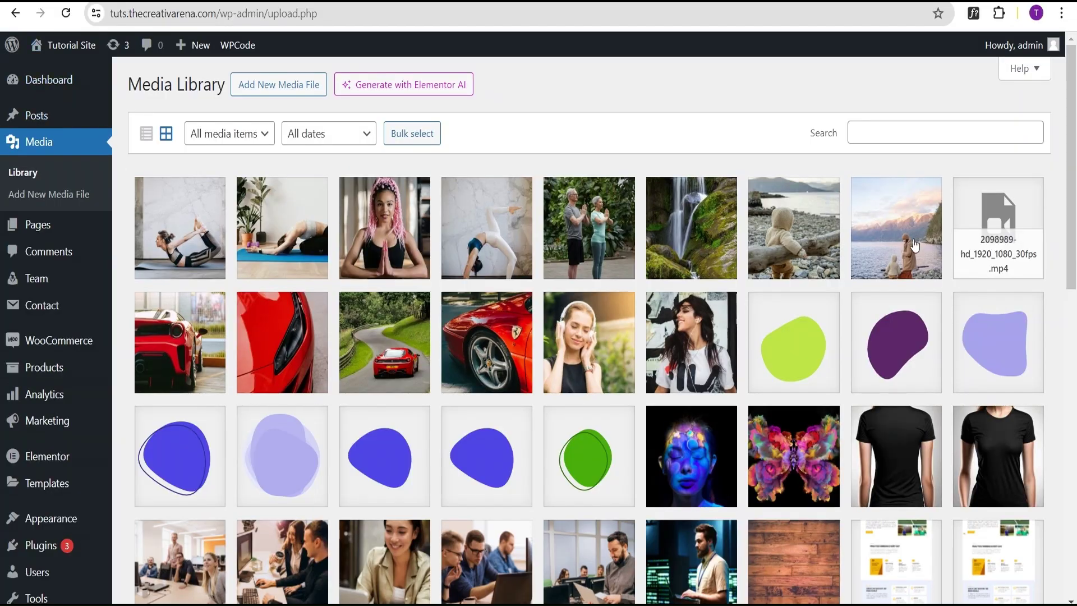
pyautogui.click(998, 236)
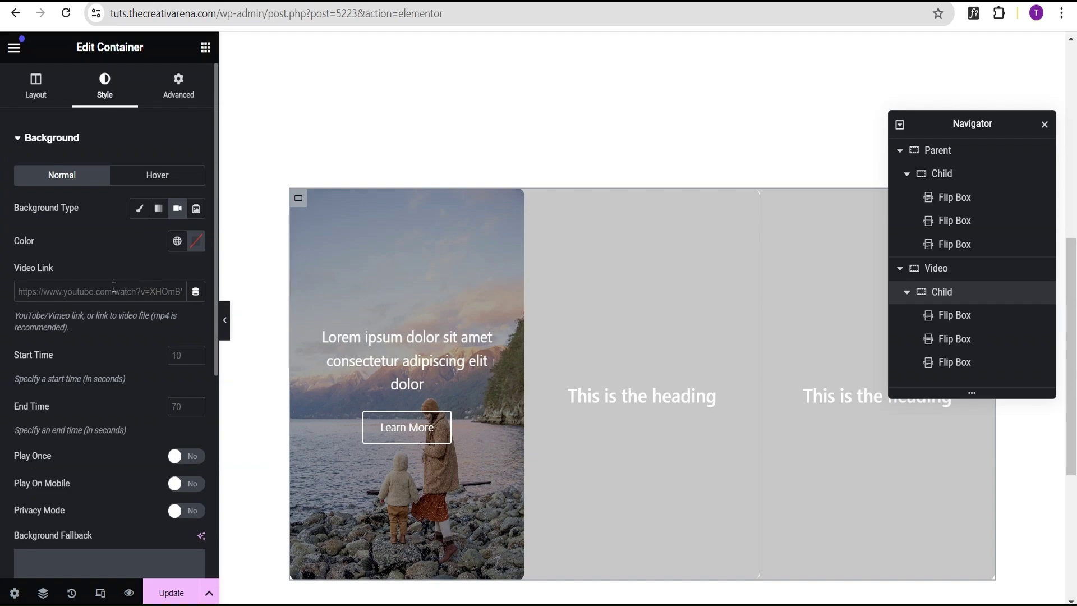
pyautogui.hotkey('ctrl', 'v')
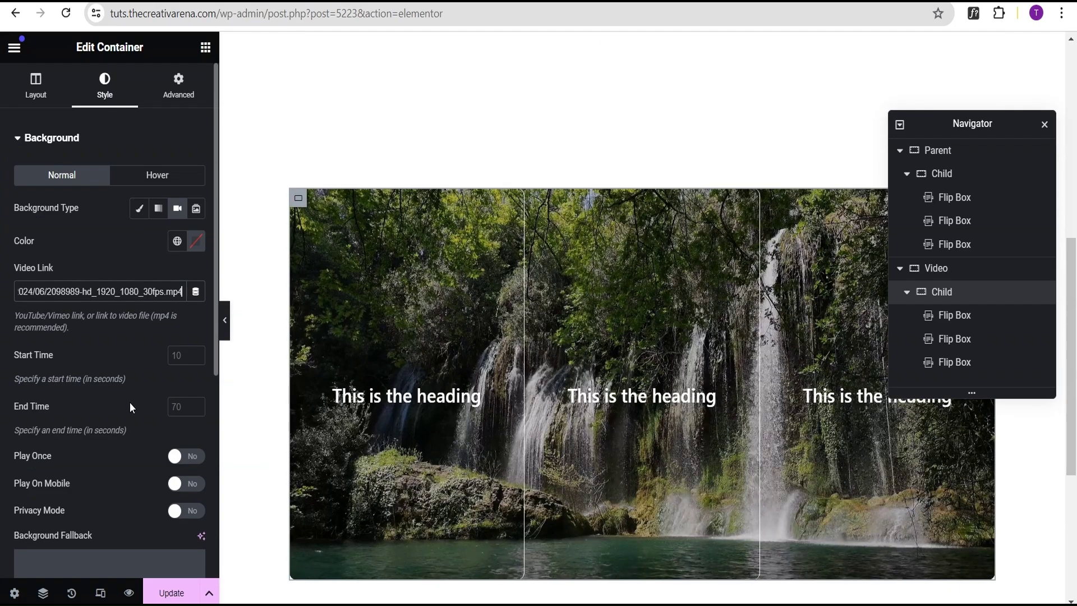
# - Enable Play On Mobile for the Child container's background video
pyautogui.click(189, 486)
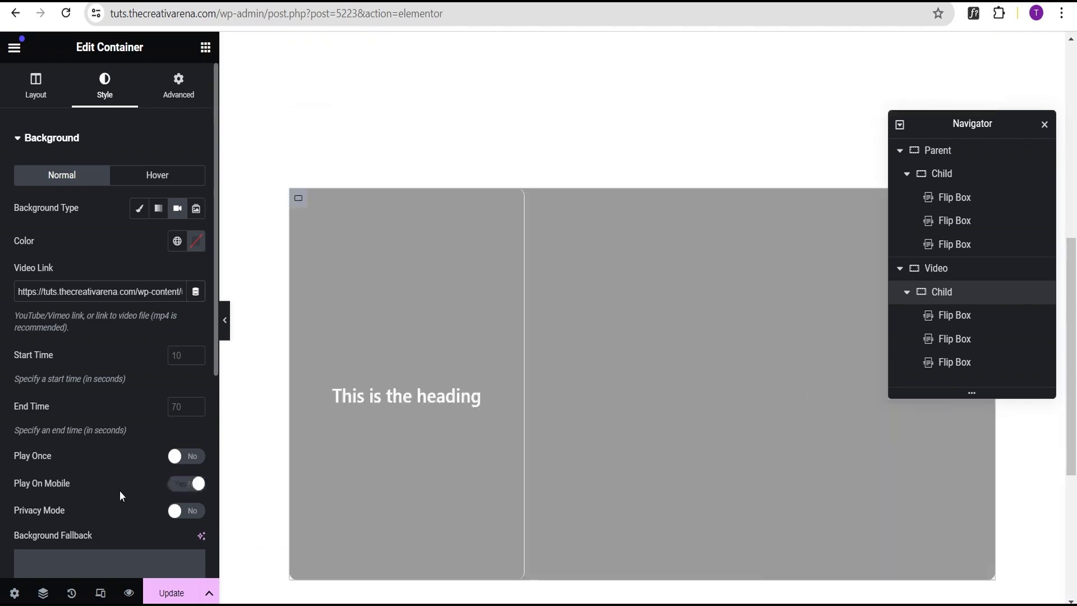
pyautogui.scroll(-1, 117, 483)
pyautogui.scroll(1, 117, 456)
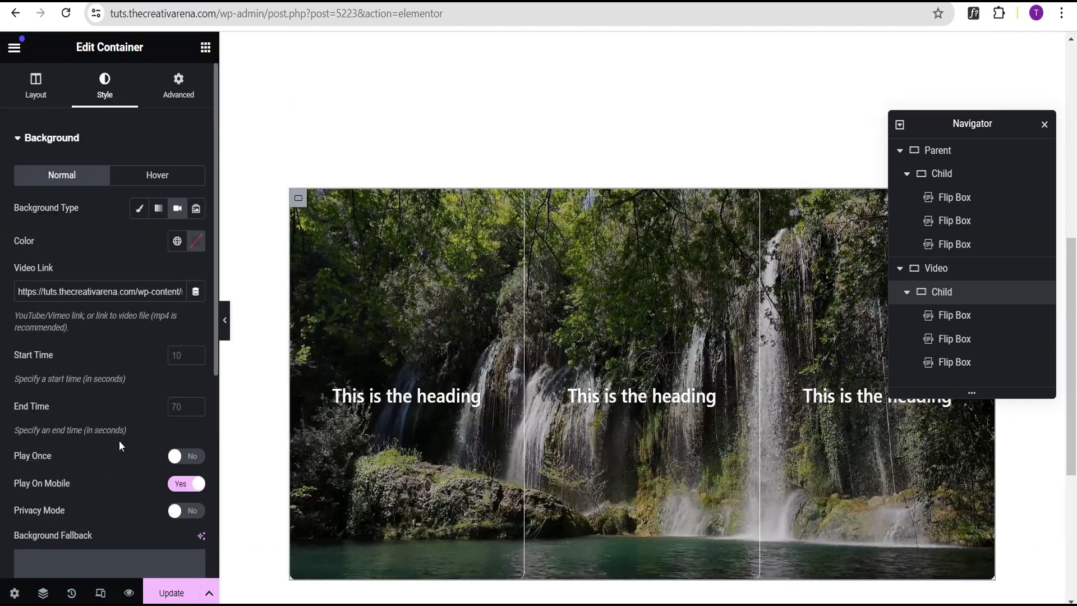
pyautogui.scroll(-2, 119, 440)
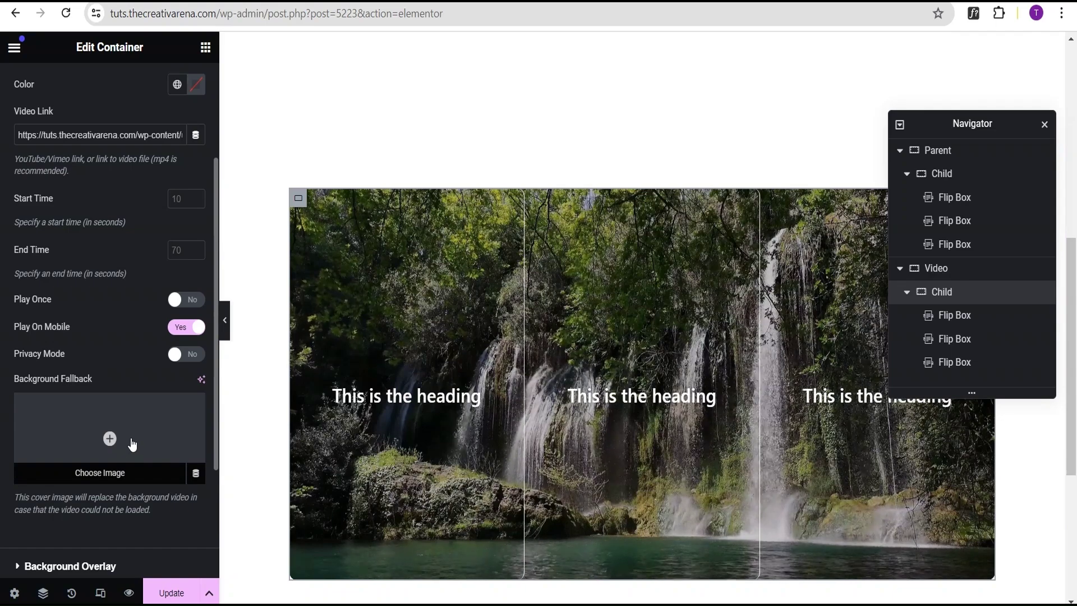
pyautogui.scroll(-2, 132, 437)
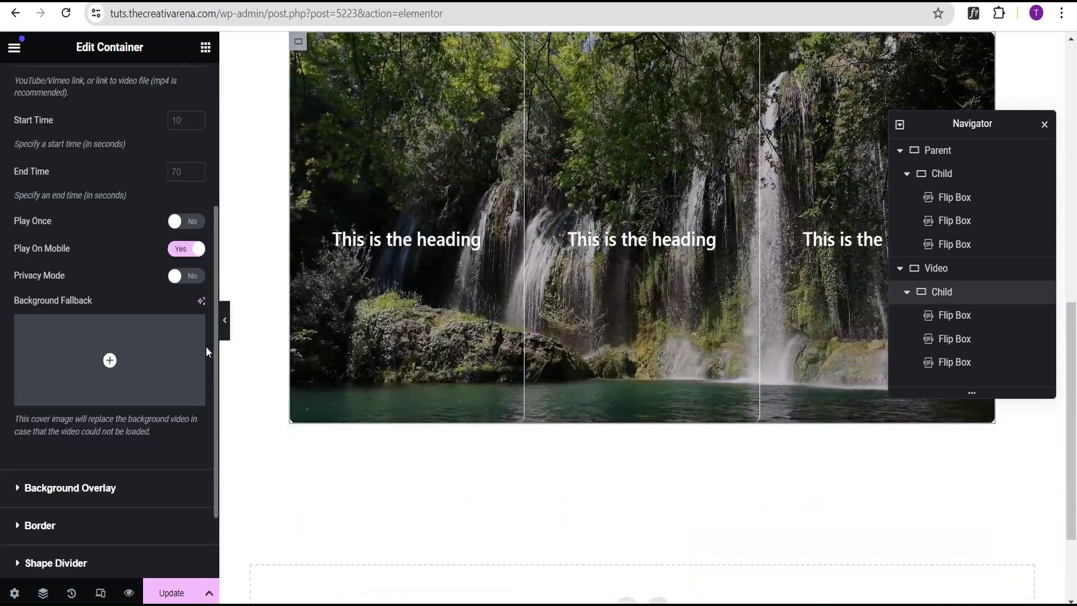
# - Examine the video flip box section at full desktop width with the editing panel hidden
pyautogui.click(224, 320)
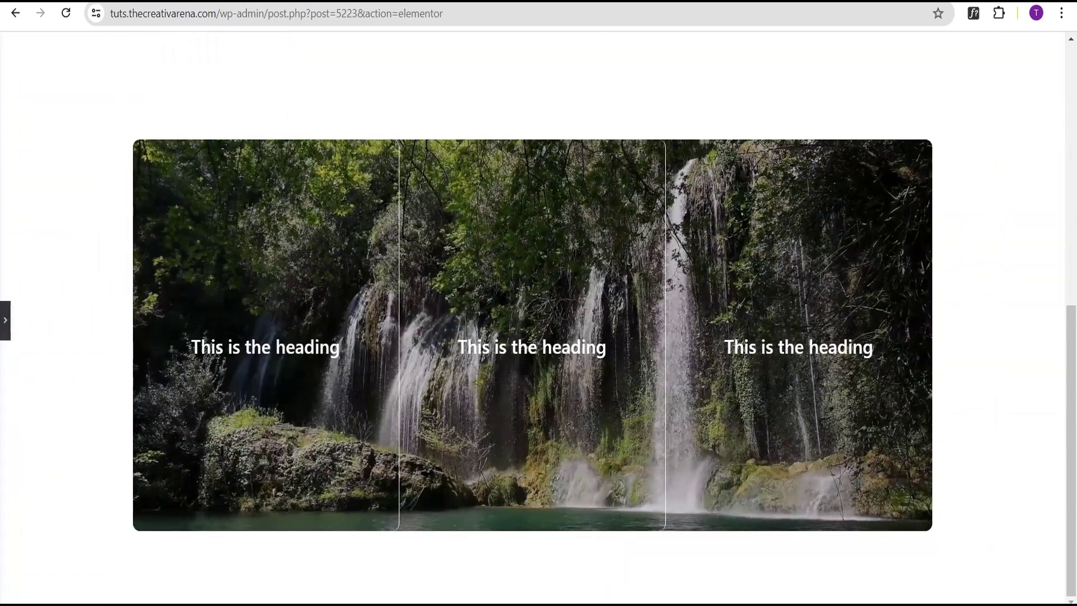
pyautogui.moveTo(271, 465)
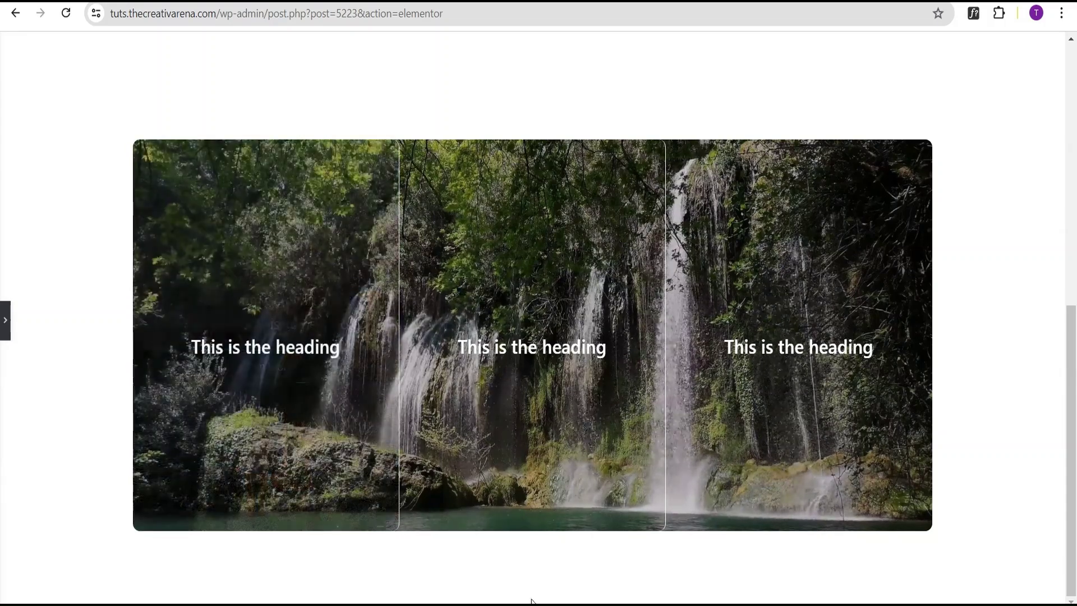
pyautogui.moveTo(557, 511)
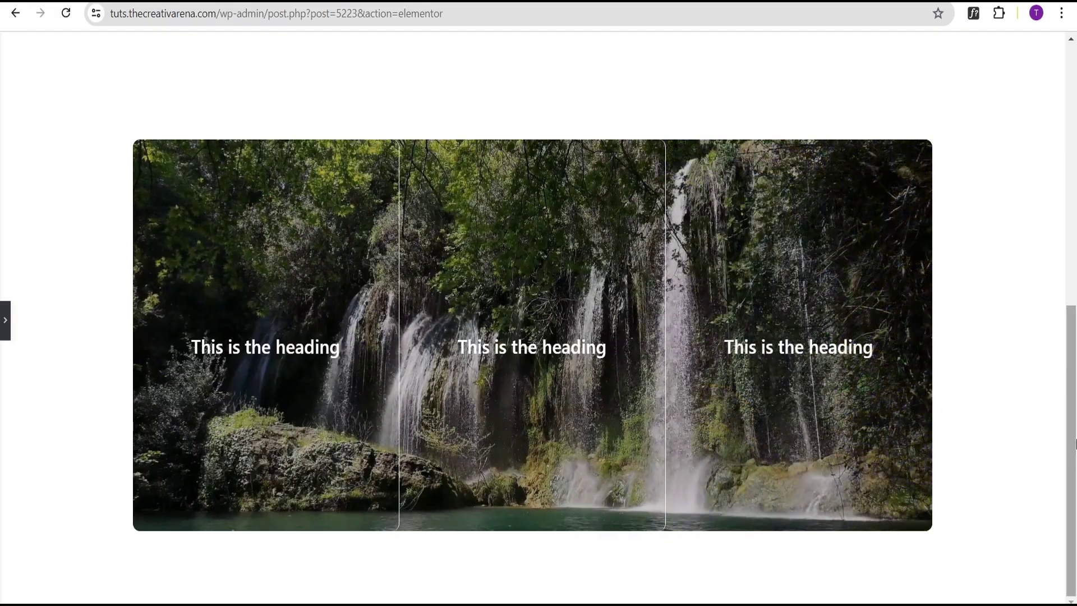
pyautogui.click(5, 319)
pyautogui.scroll(3, 447, 446)
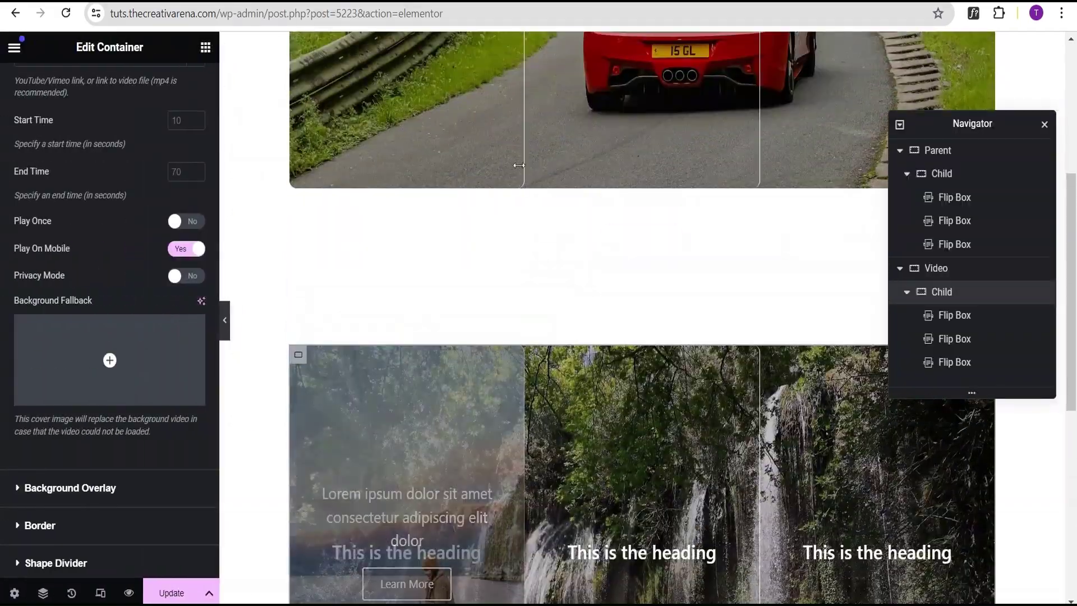
pyautogui.scroll(-1, 531, 315)
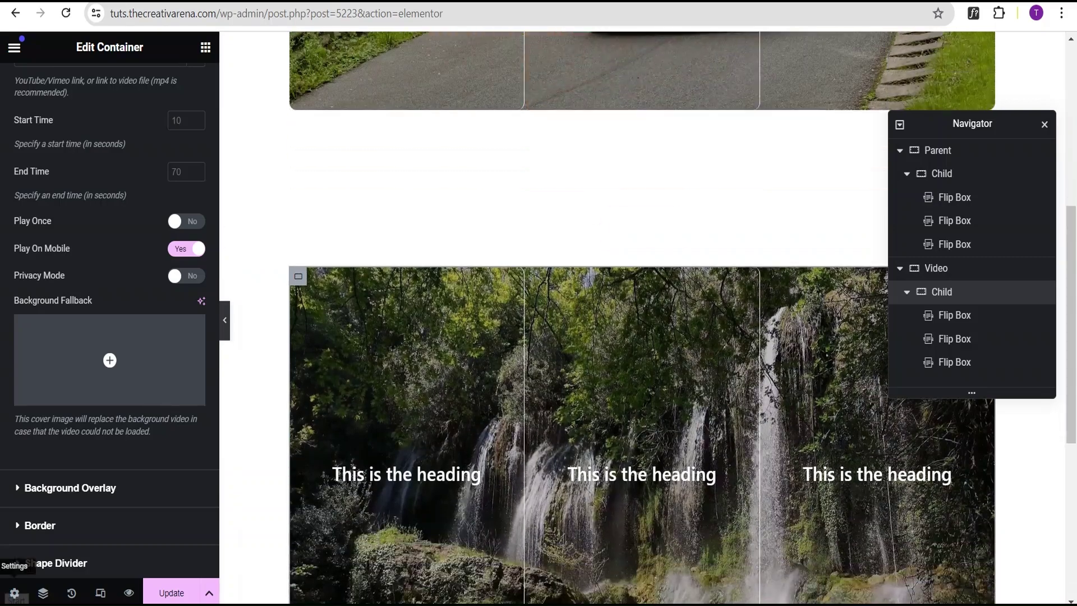
# - Check the video flip box section in the tablet and mobile portrait previews, and return to the desktop view
pyautogui.click(101, 593)
pyautogui.click(588, 50)
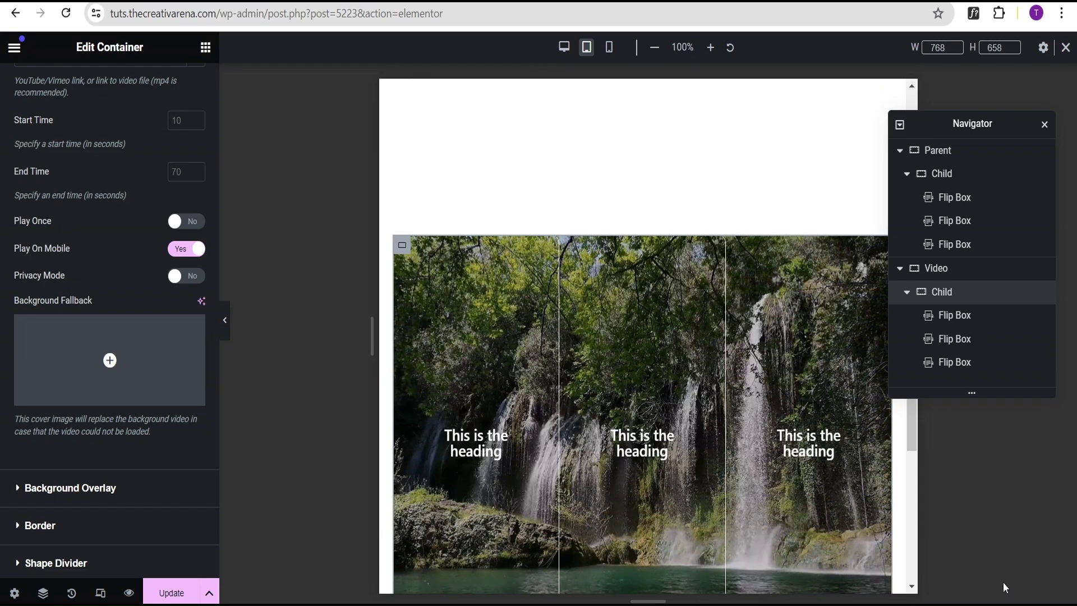
pyautogui.scroll(-3, 848, 546)
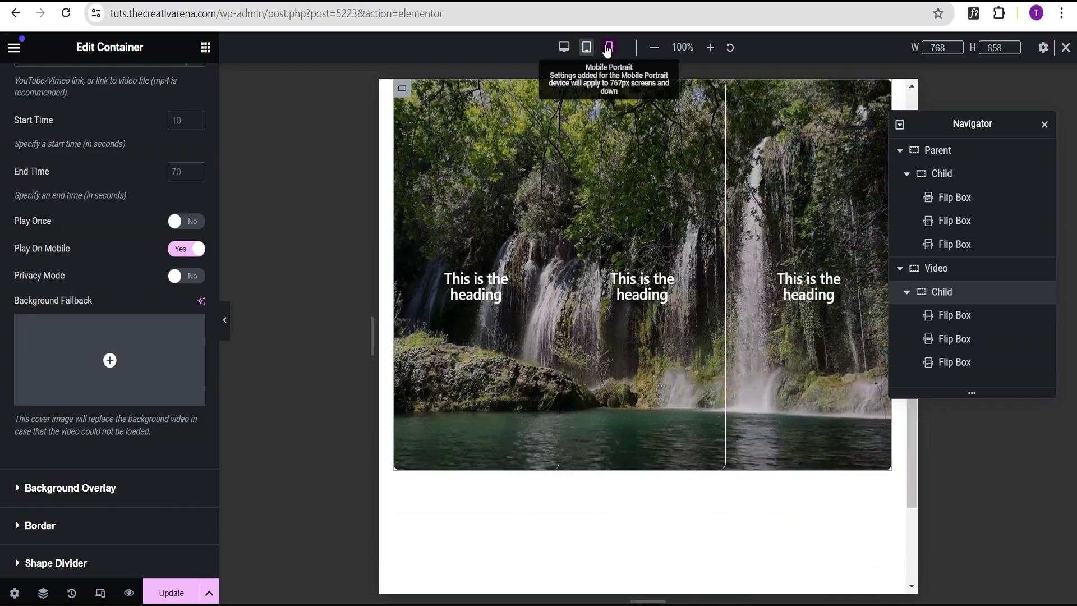
pyautogui.click(609, 47)
pyautogui.scroll(5, 854, 460)
pyautogui.scroll(-4, 774, 463)
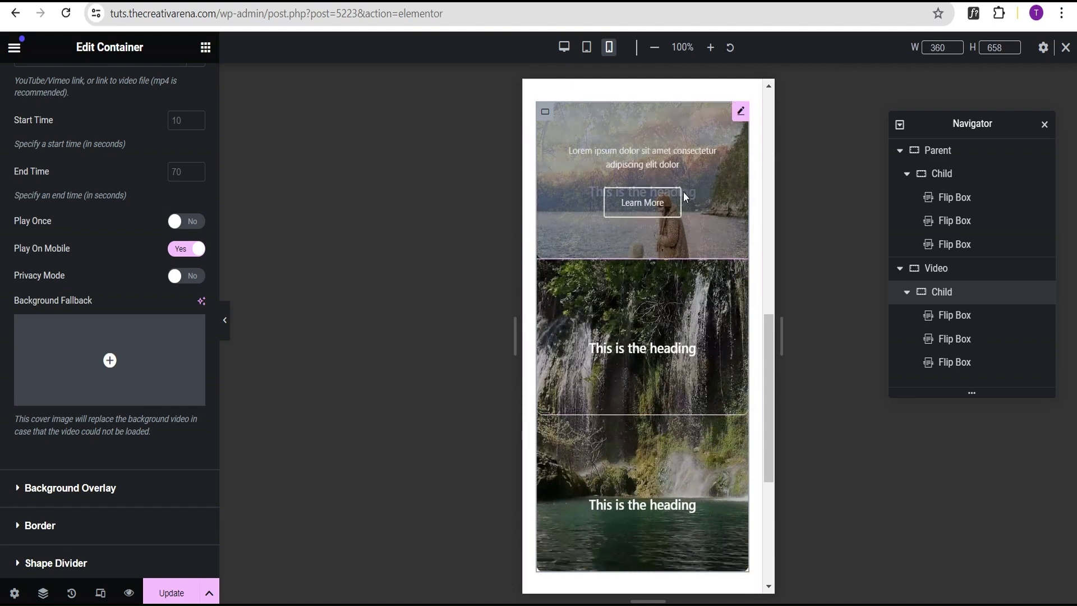
pyautogui.click(224, 320)
pyautogui.click(1062, 50)
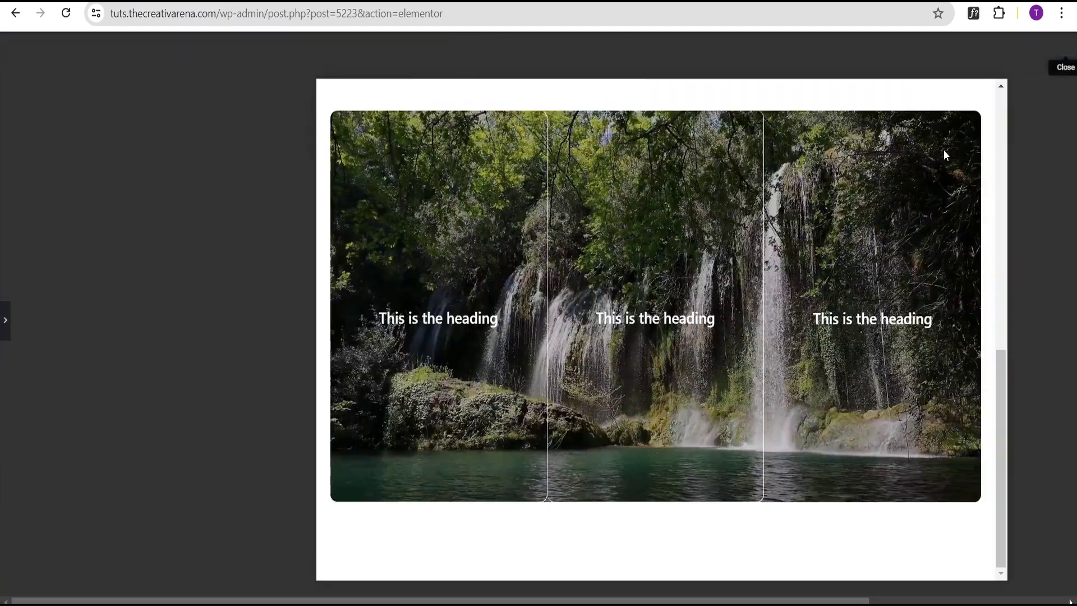
pyautogui.click(5, 320)
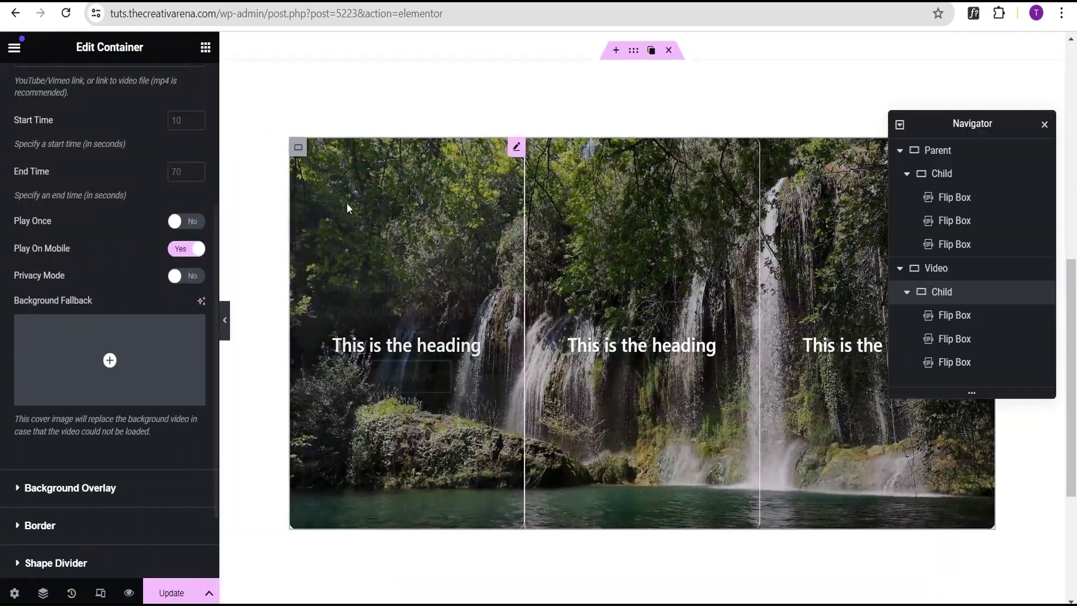
# - Duplicate the Video container with its three flip boxes and rename the copy Slide
pyautogui.scroll(1, 392, 213)
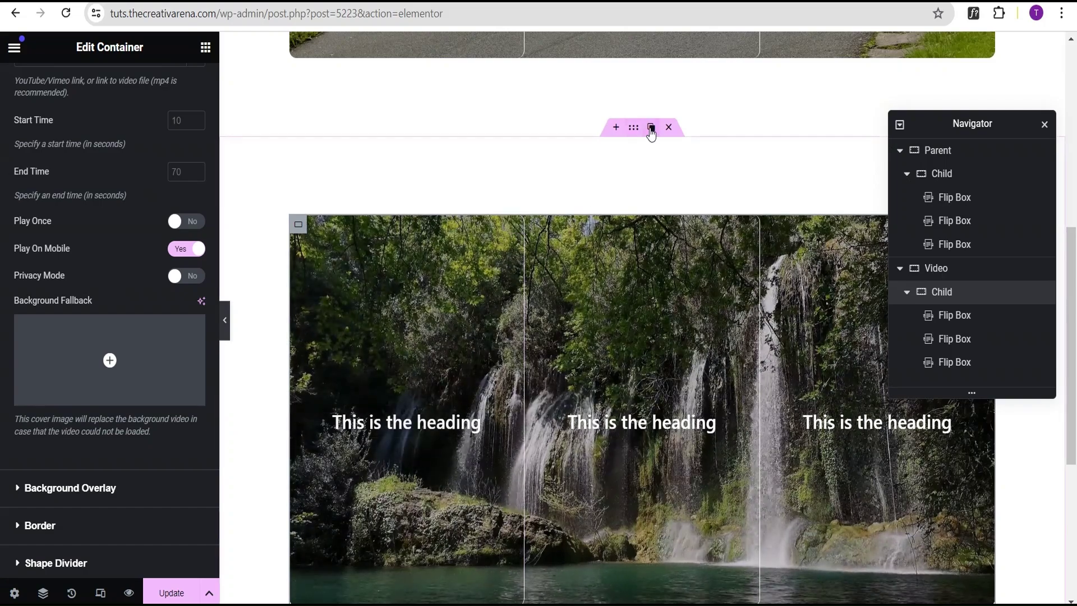
pyautogui.click(652, 128)
pyautogui.scroll(-4, 634, 202)
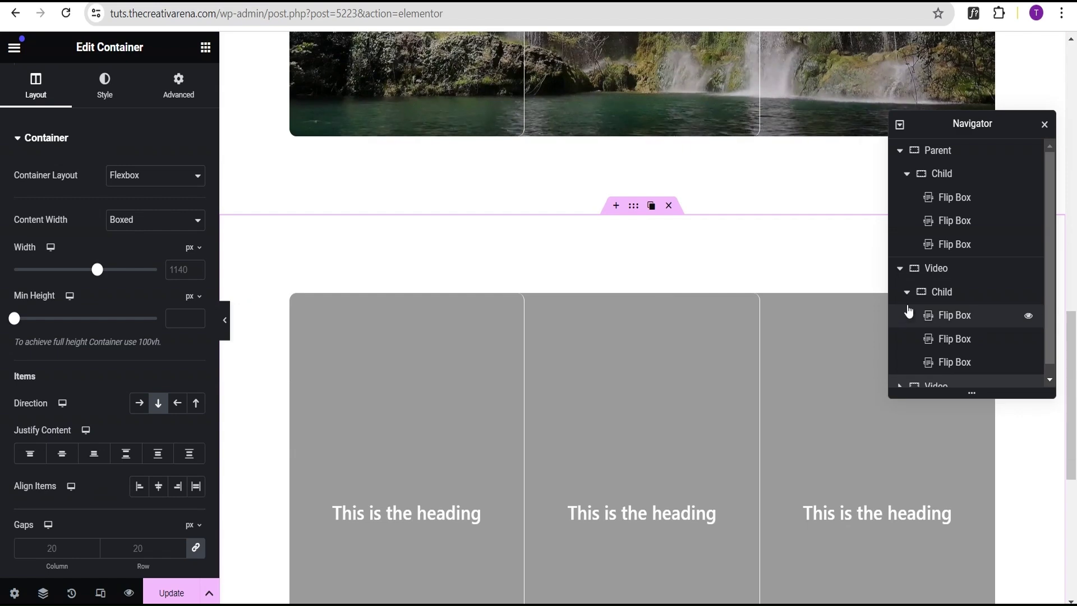
pyautogui.click(900, 268)
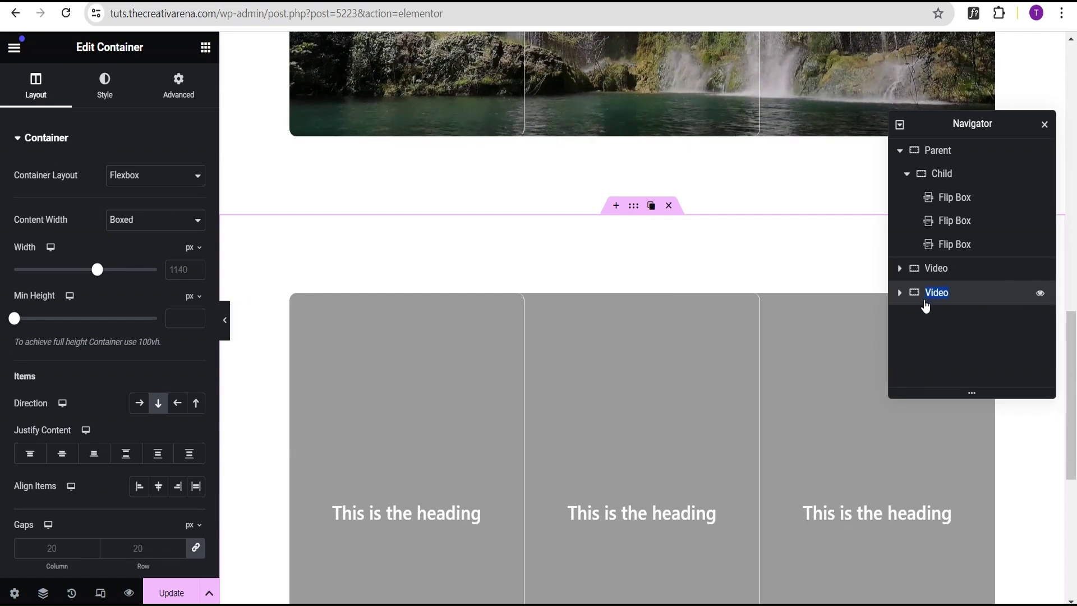
pyautogui.write('Slide')
pyautogui.press('Return')
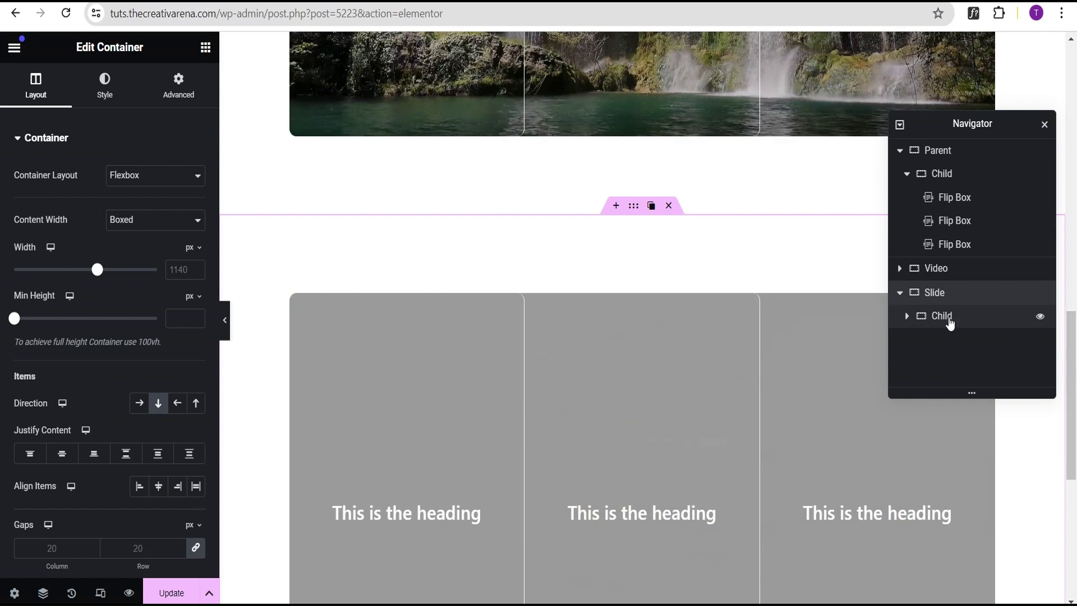
# - Replace the back background image of the Slide container's first flip box with the photo of a couple in a standing yoga pose
pyautogui.click(942, 316)
pyautogui.click(907, 316)
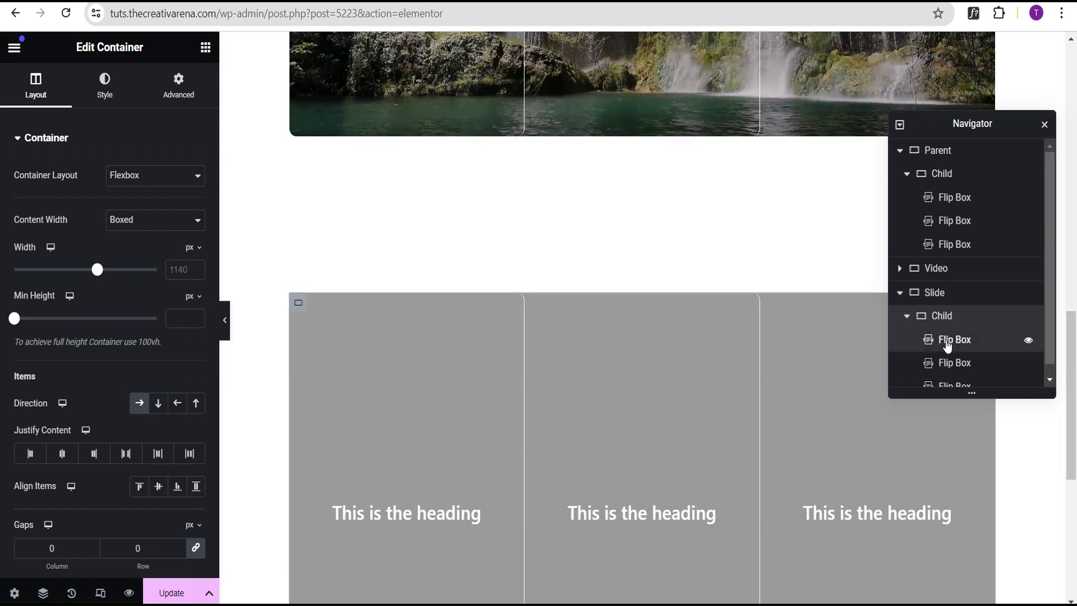
pyautogui.click(947, 340)
pyautogui.click(34, 138)
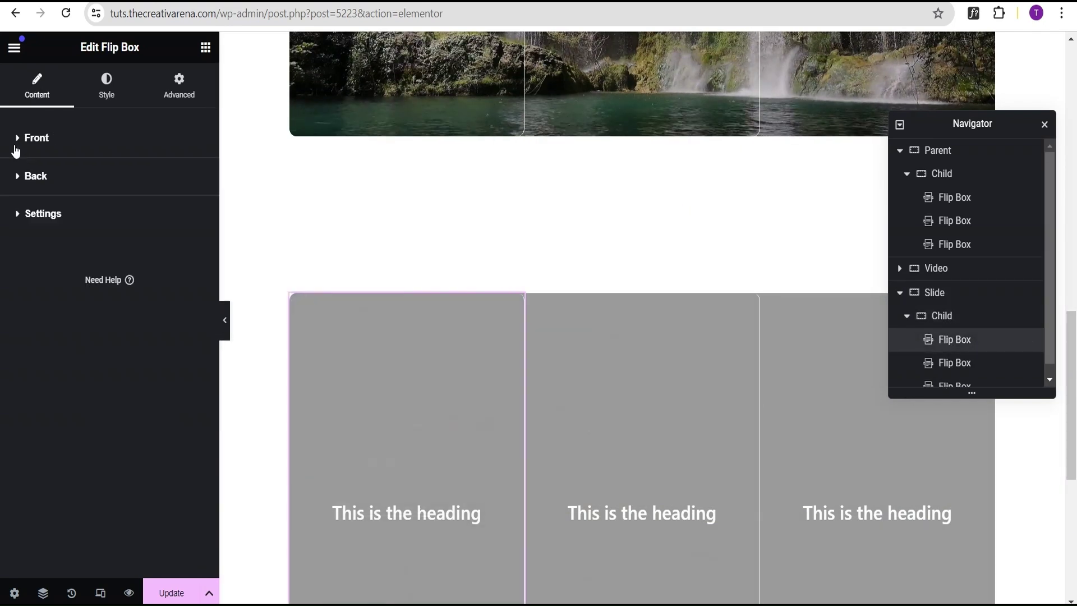
pyautogui.click(44, 180)
pyautogui.click(152, 210)
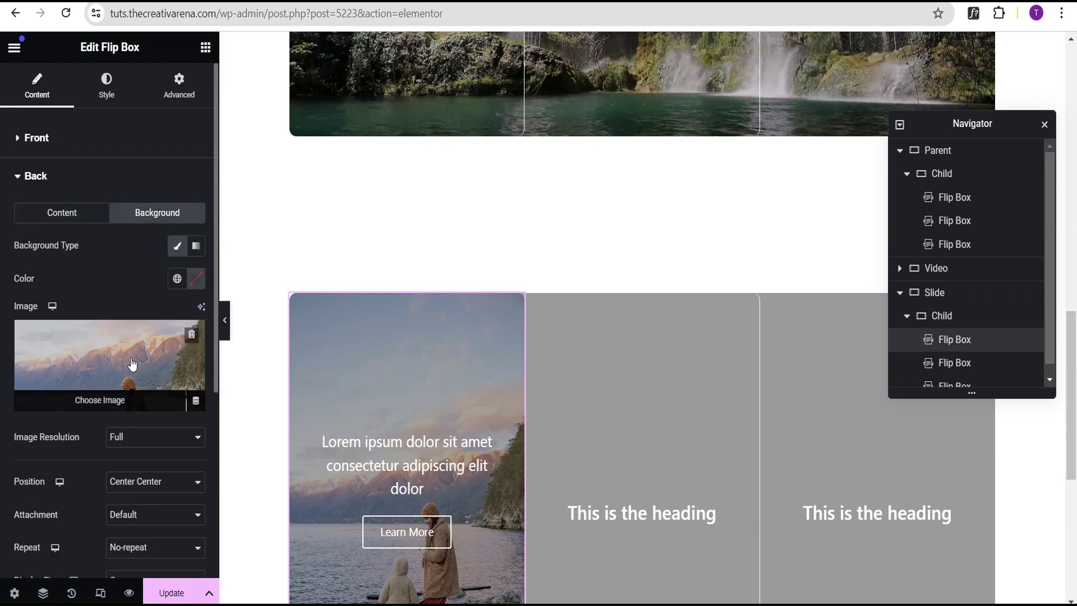
pyautogui.click(143, 370)
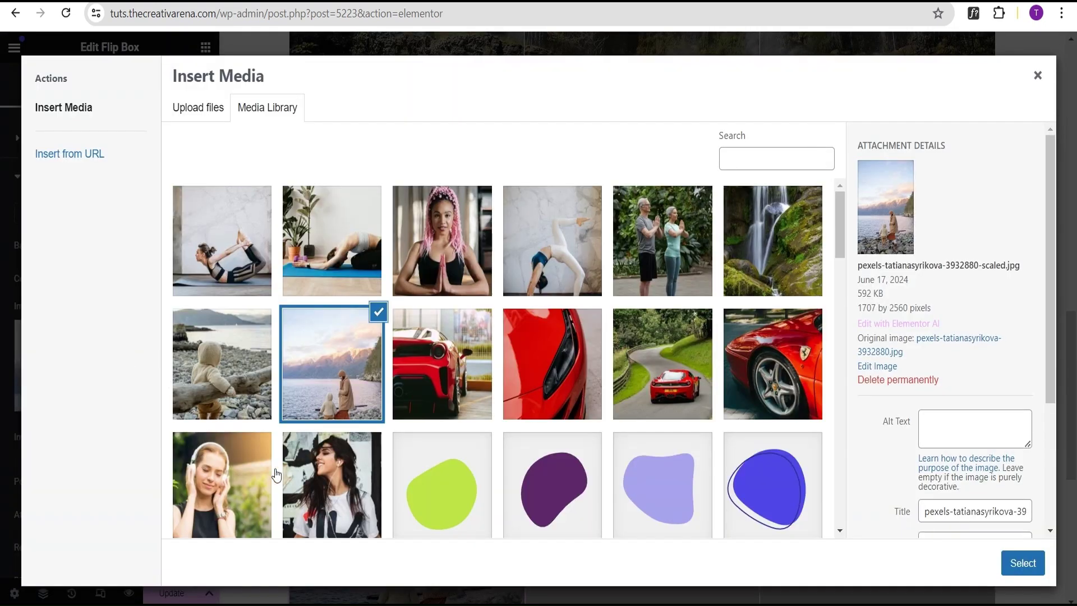
pyautogui.click(656, 270)
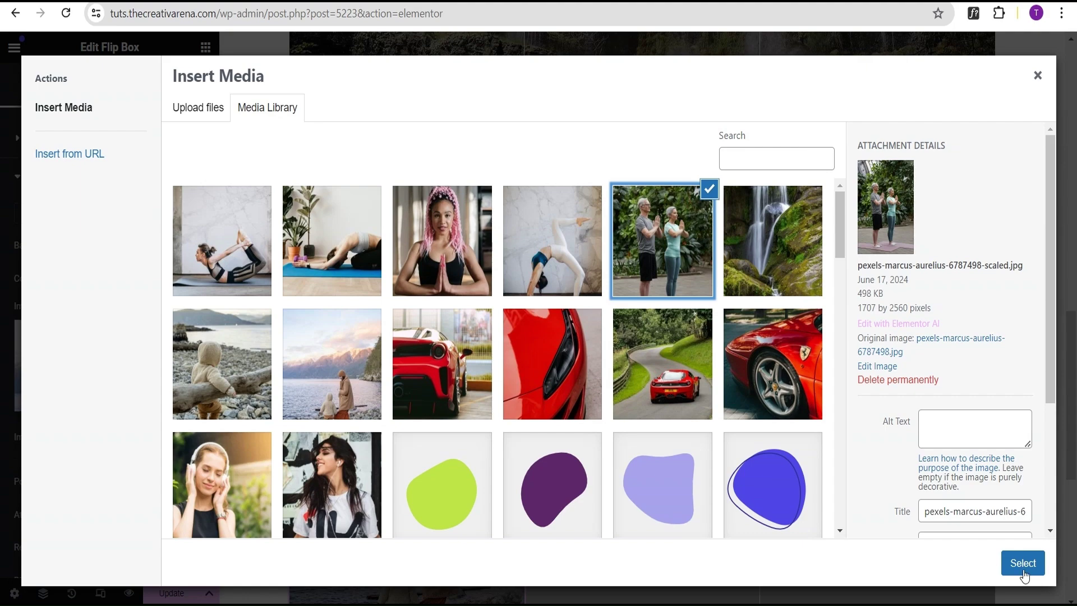
pyautogui.click(1022, 563)
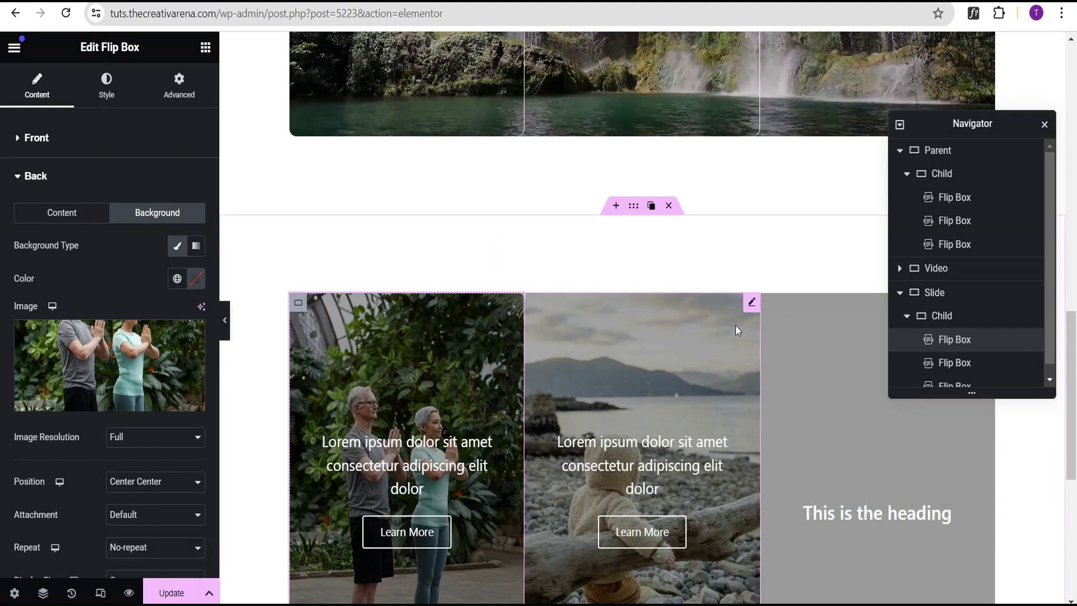
# - Replace the back background image of the Slide container's second flip box with the photo of a woman bending backwards against a marble wall
pyautogui.click(746, 325)
pyautogui.click(14, 140)
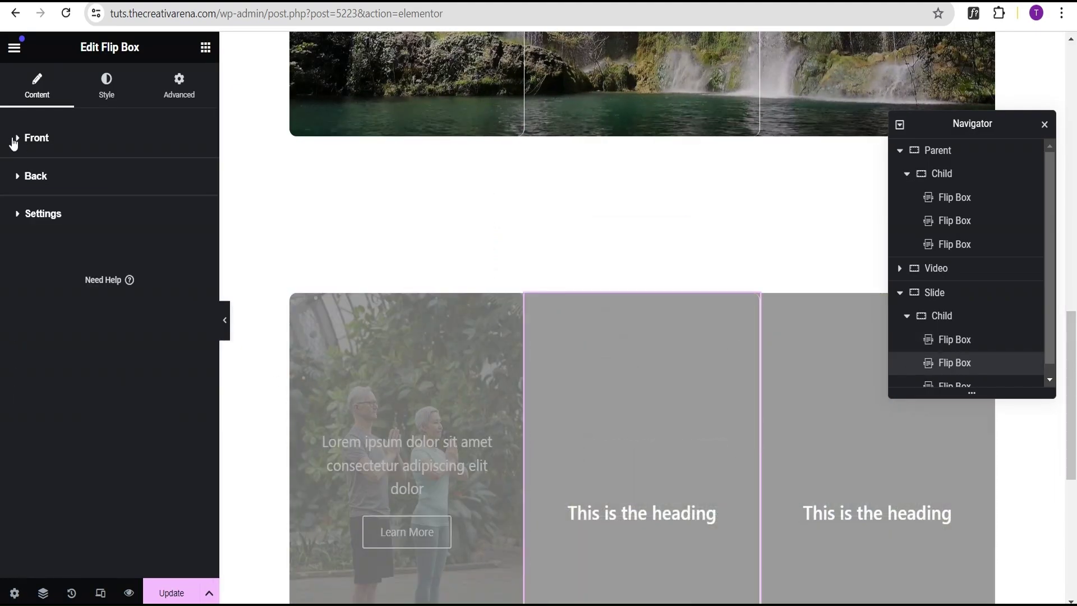
pyautogui.click(30, 178)
pyautogui.click(155, 213)
pyautogui.click(128, 359)
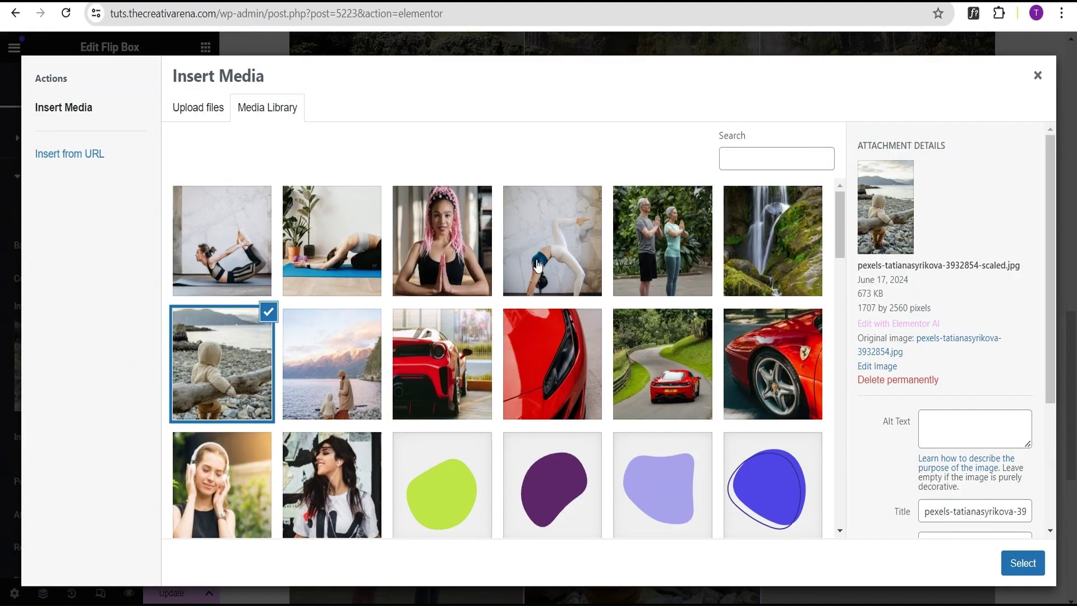
pyautogui.click(537, 265)
pyautogui.click(1019, 565)
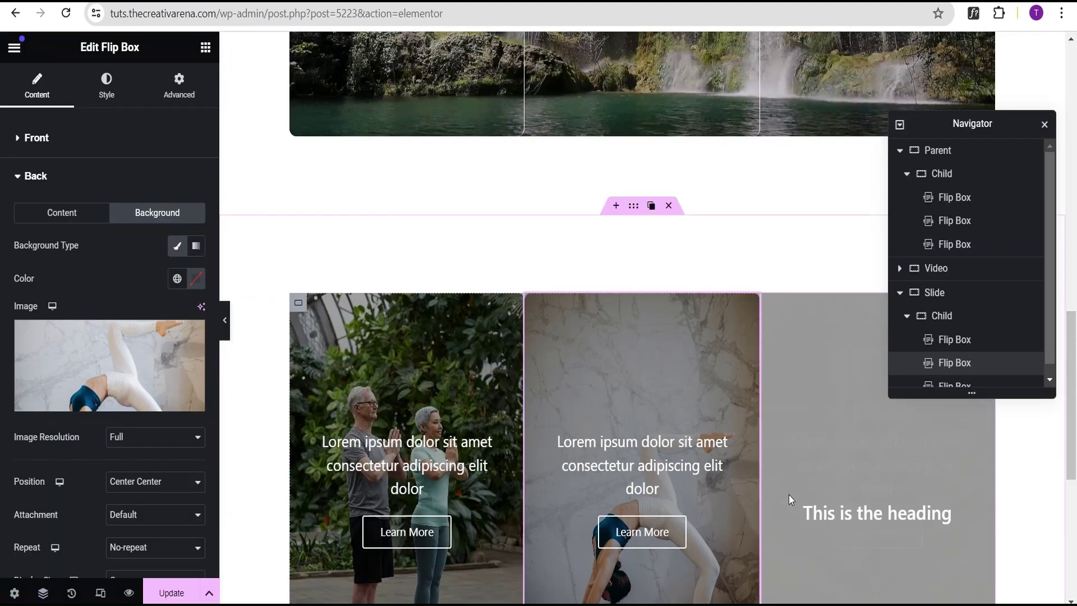
# - Replace the back background image of the Slide container's third flip box with the photo of the woman with pink braids
pyautogui.click(798, 336)
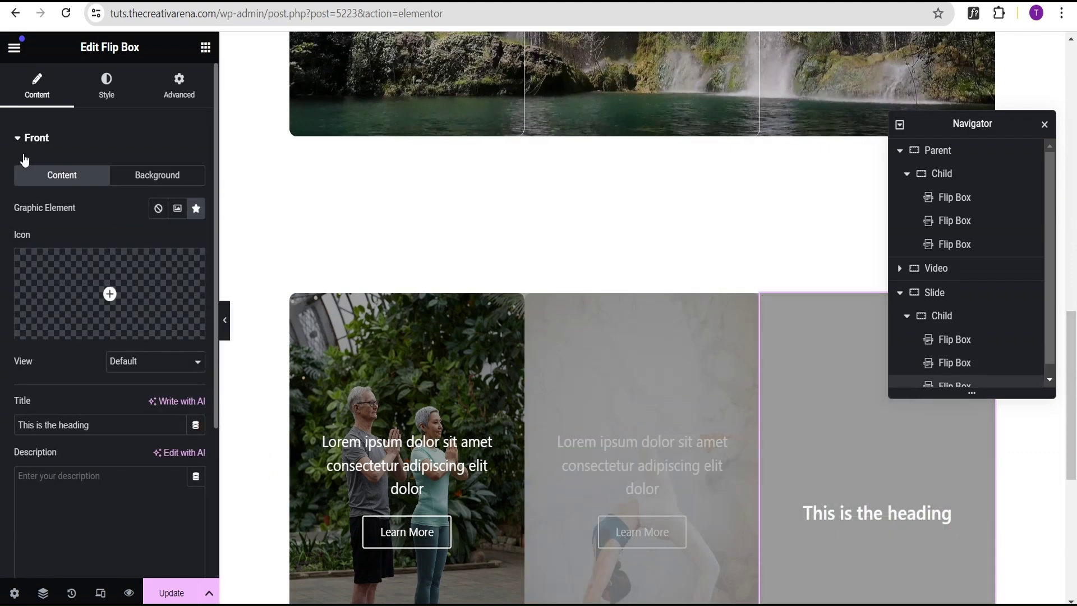
pyautogui.click(25, 139)
pyautogui.click(22, 189)
pyautogui.click(149, 211)
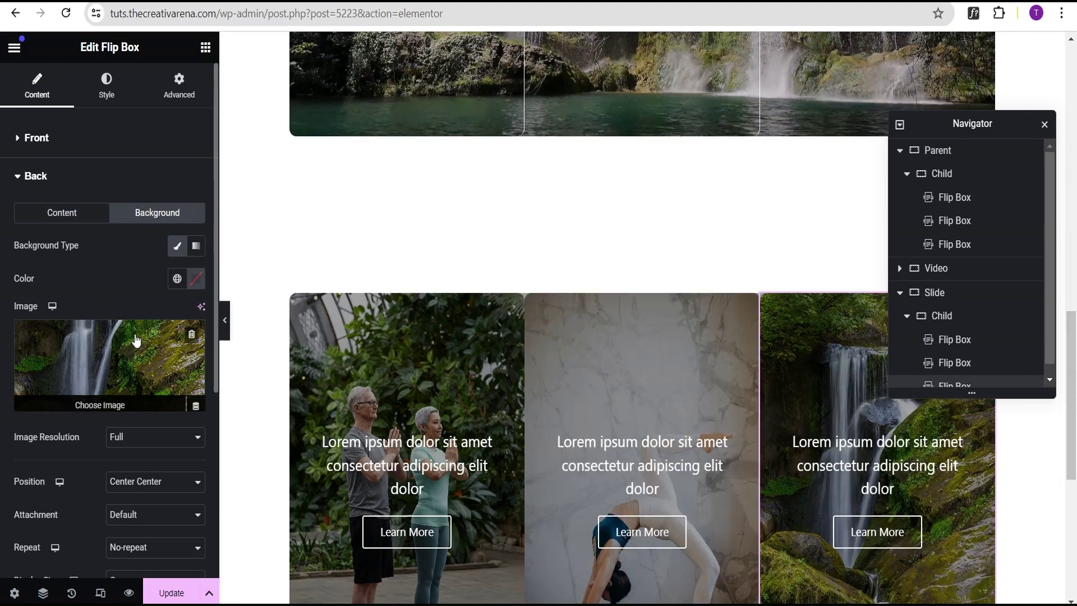
pyautogui.click(101, 400)
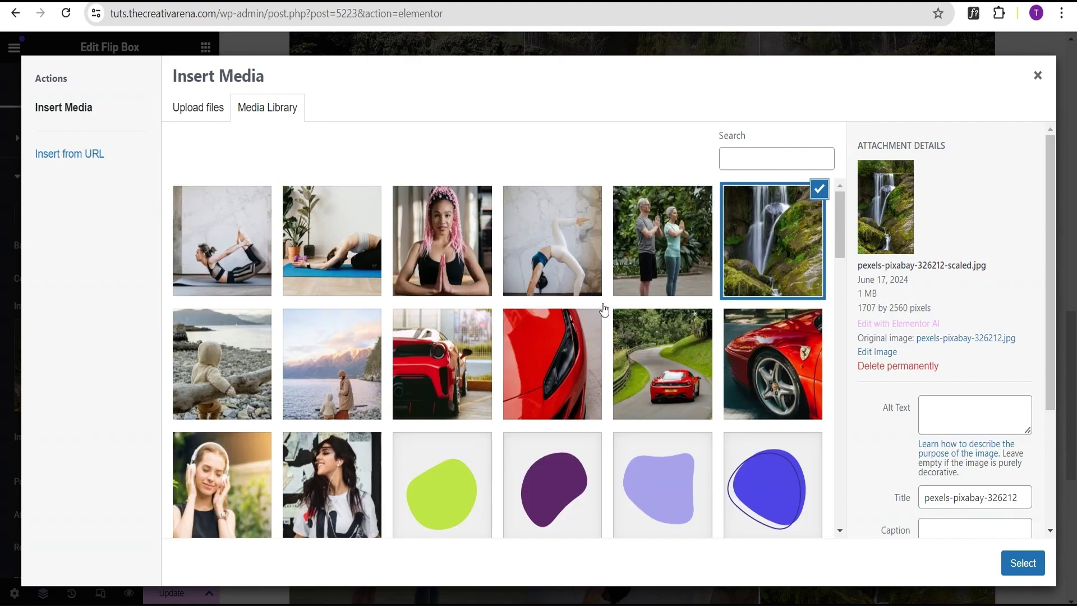
pyautogui.click(431, 248)
pyautogui.click(1022, 563)
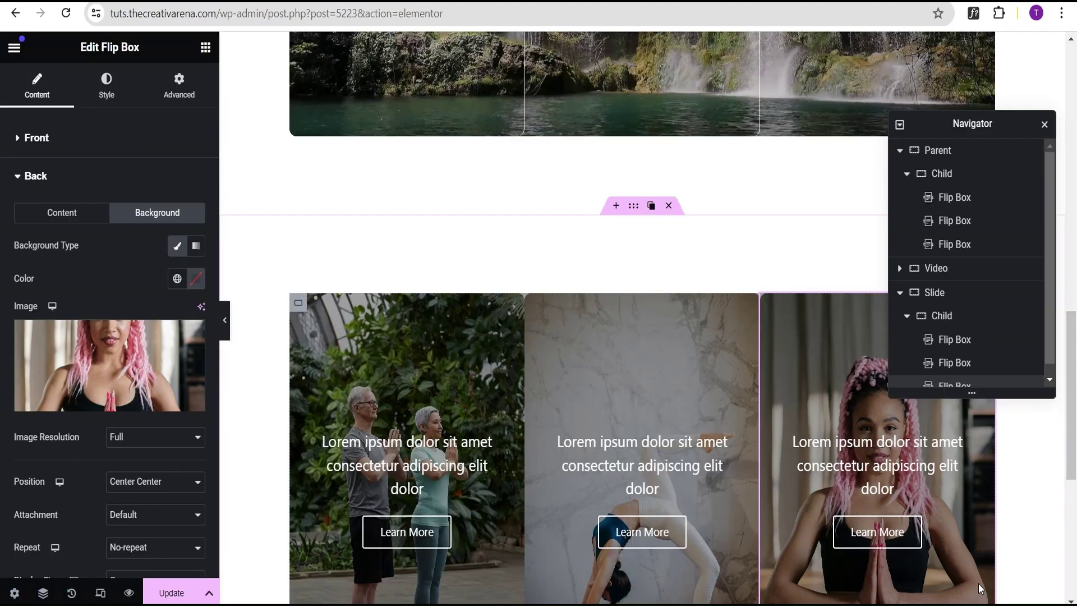
pyautogui.scroll(-3, 783, 536)
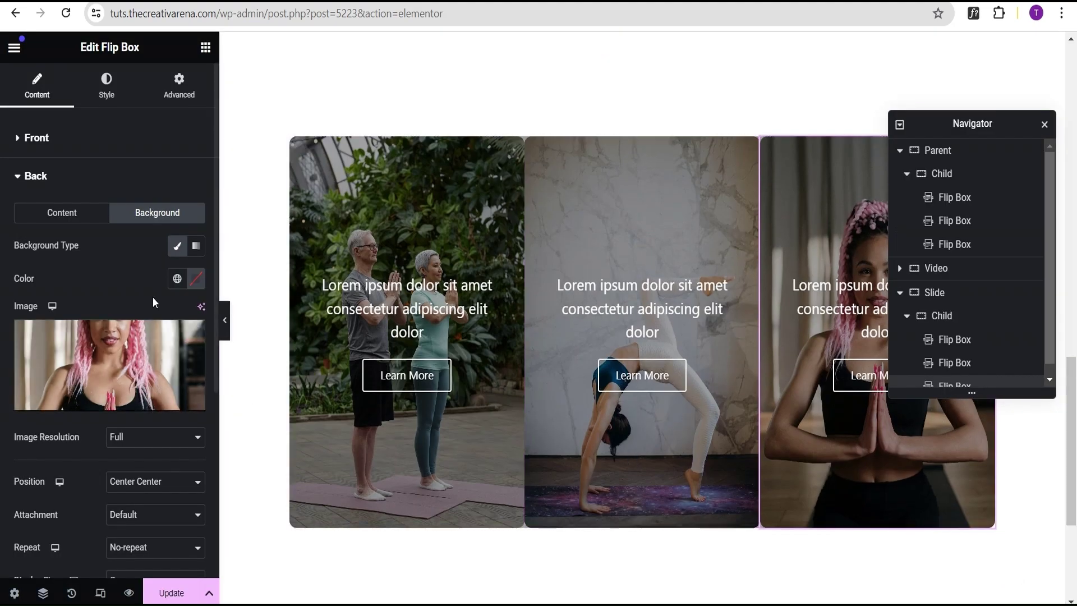
pyautogui.click(28, 176)
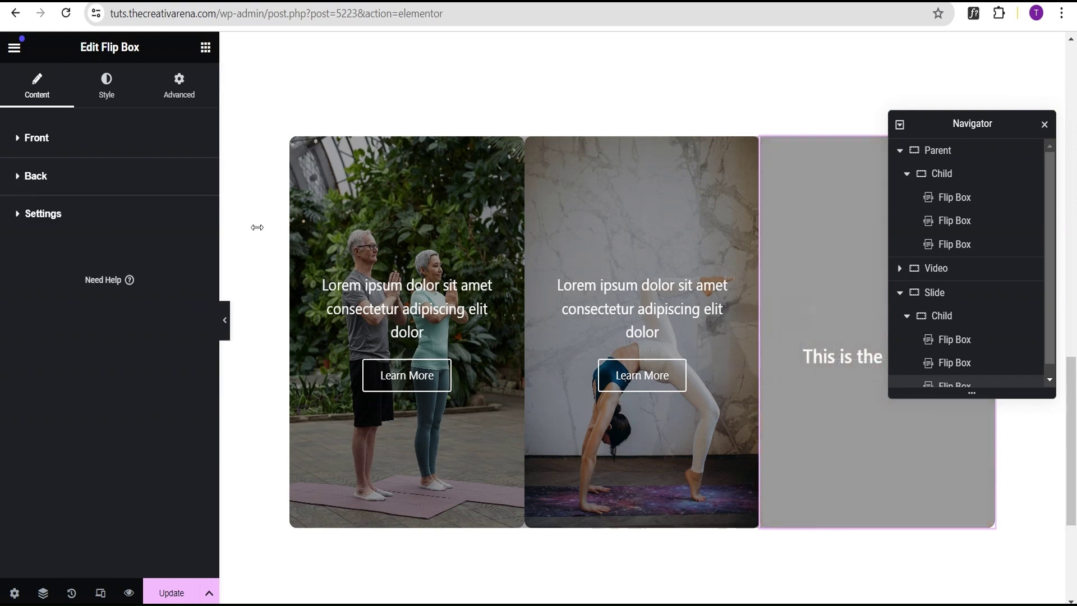
# - Switch the Slide section's Child container background to a slideshow of the two photos of women doing yoga on mats
pyautogui.click(942, 315)
pyautogui.click(105, 85)
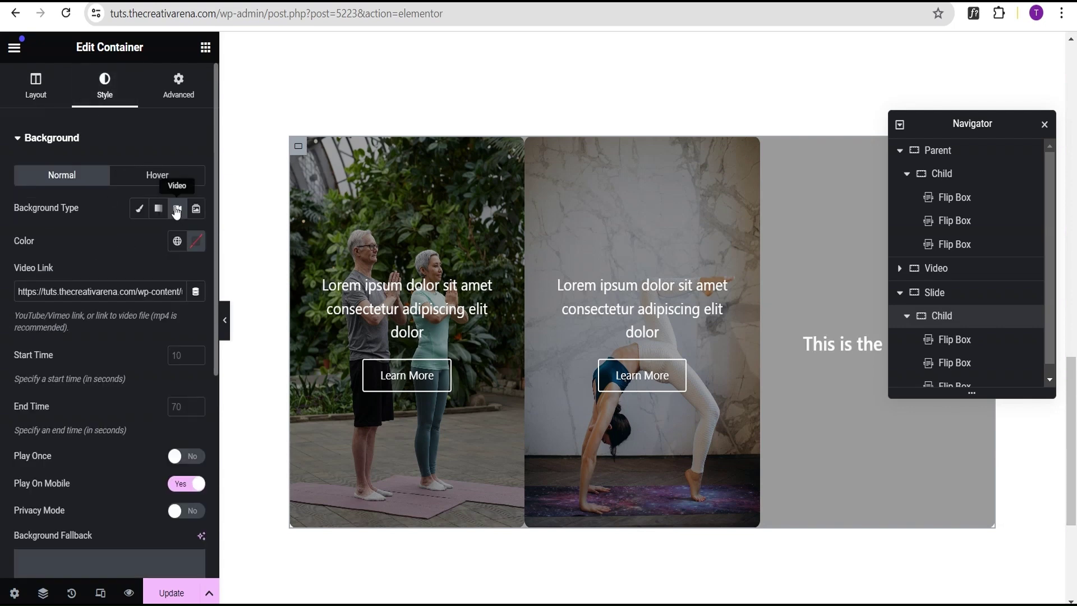
pyautogui.click(196, 211)
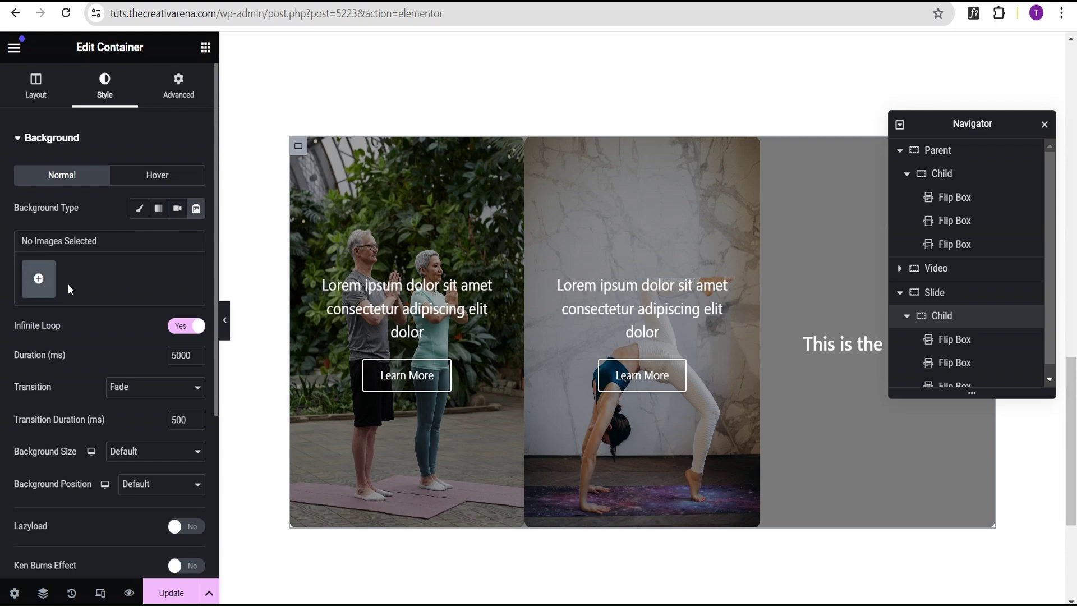
pyautogui.click(39, 279)
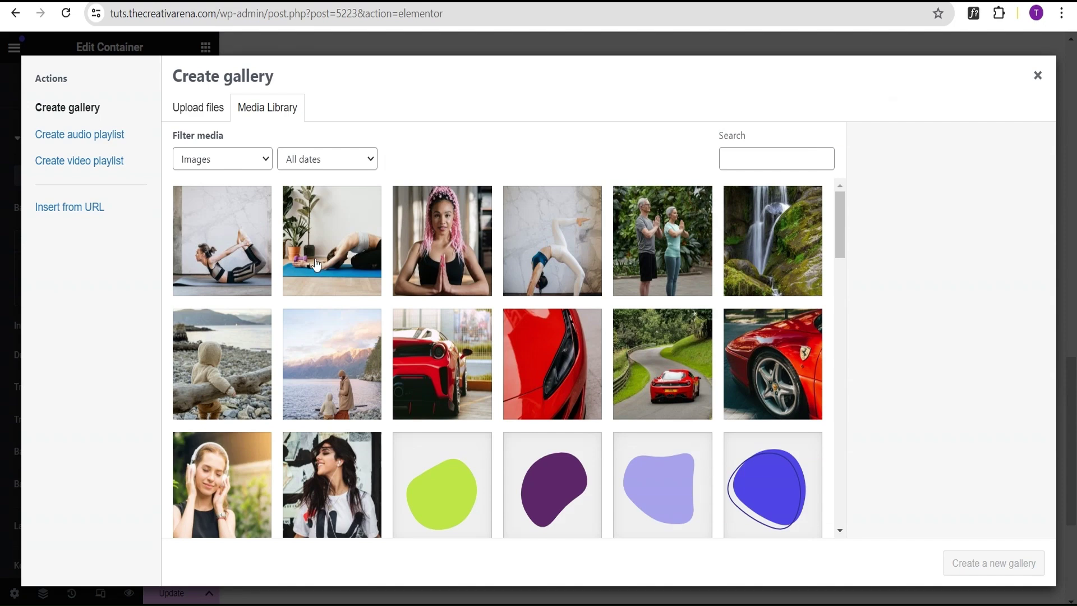
pyautogui.click(238, 274)
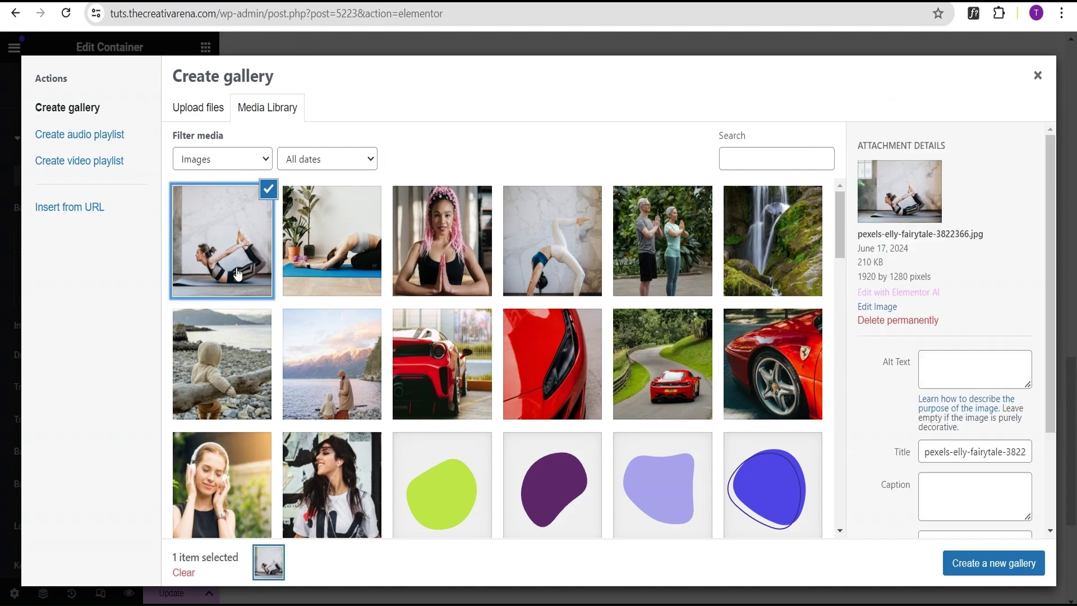
pyautogui.click(328, 297)
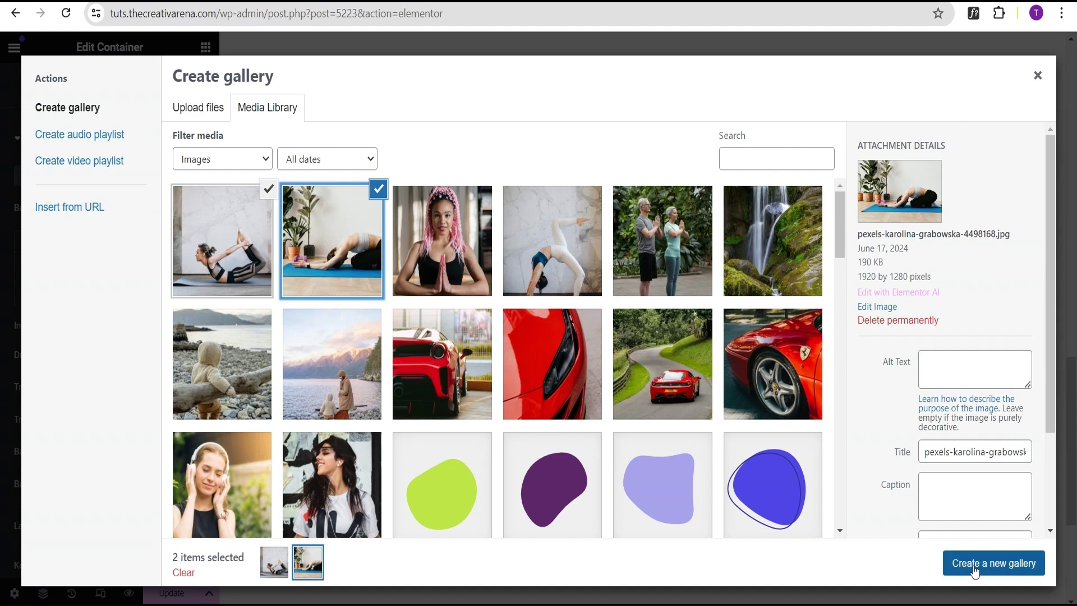
pyautogui.click(957, 561)
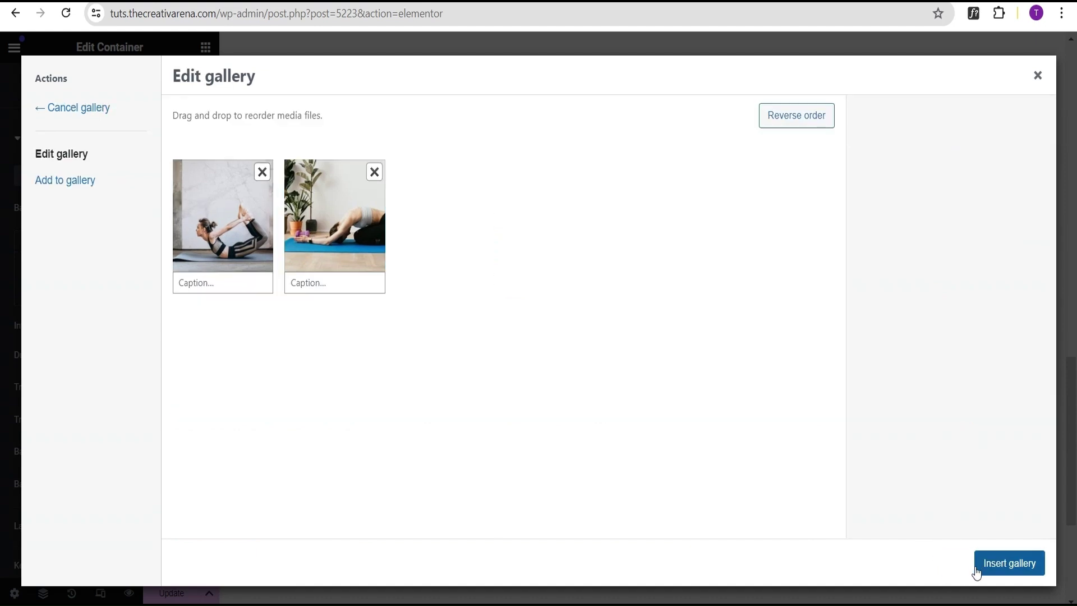
pyautogui.click(1018, 564)
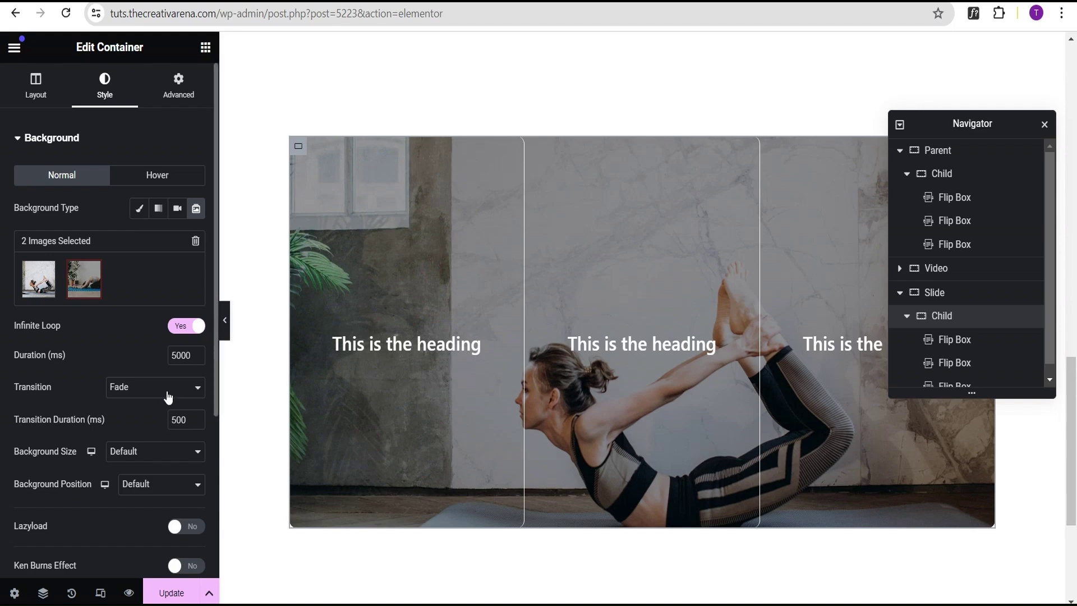
# - View the slideshow section at full width with the editing panel hidden, check the flip effect, and bring the panel back
pyautogui.click(225, 320)
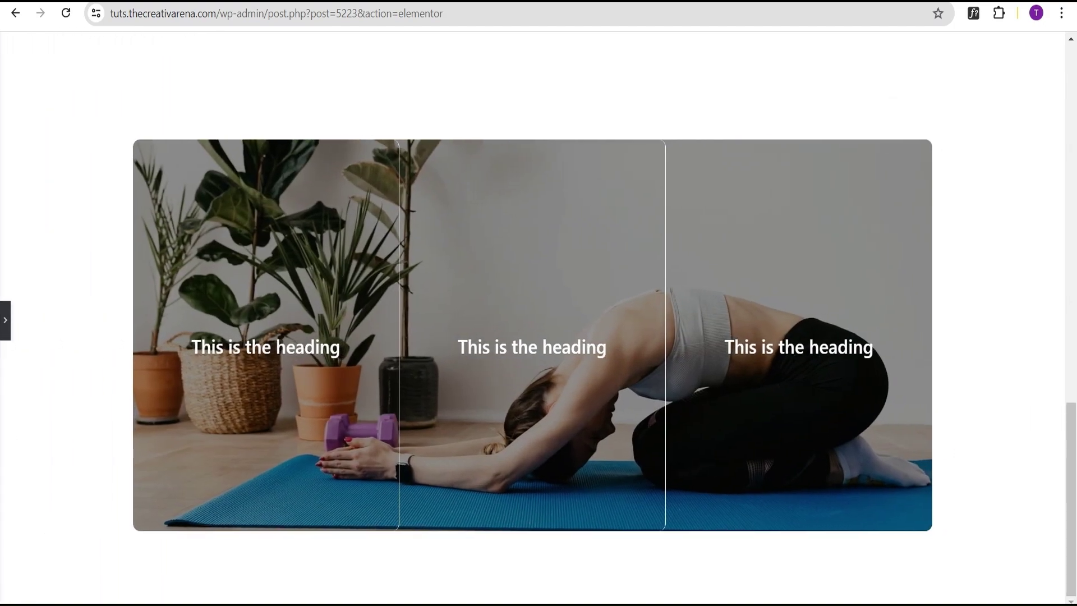
pyautogui.moveTo(250, 452)
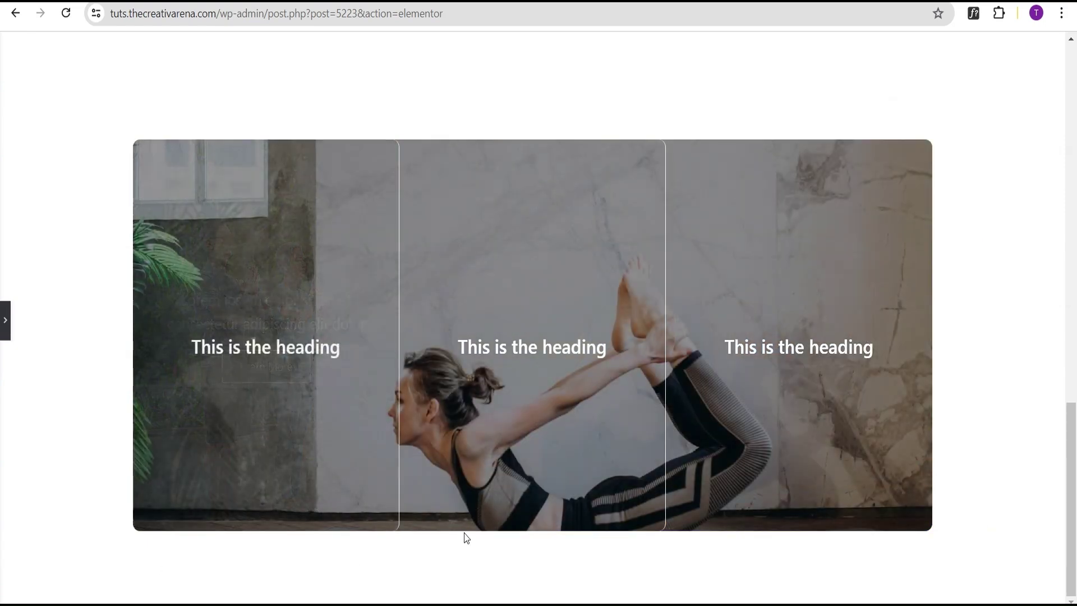
pyautogui.moveTo(480, 500)
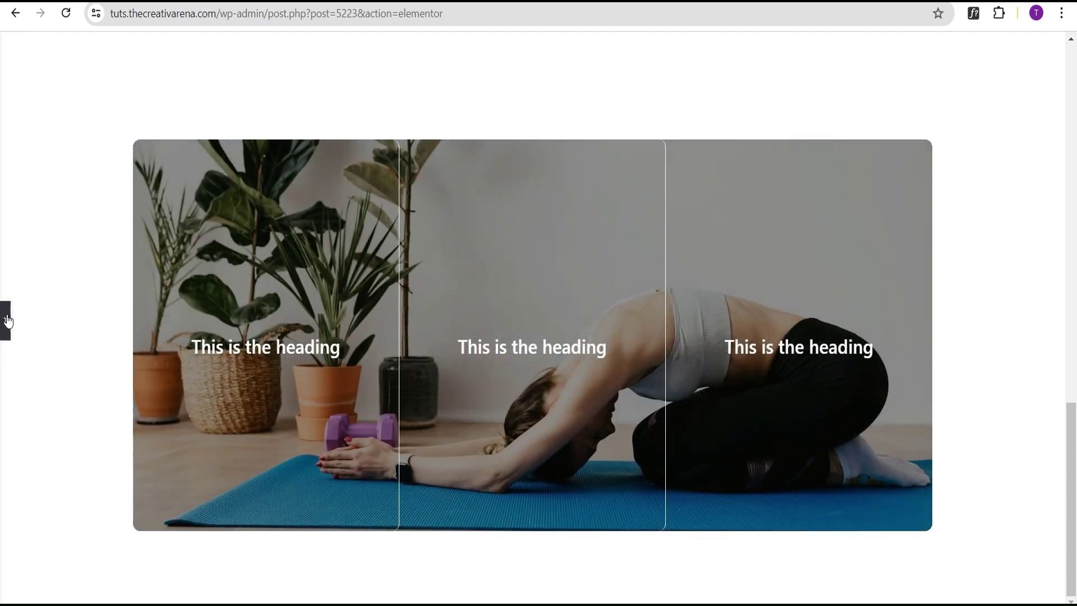
pyautogui.click(5, 321)
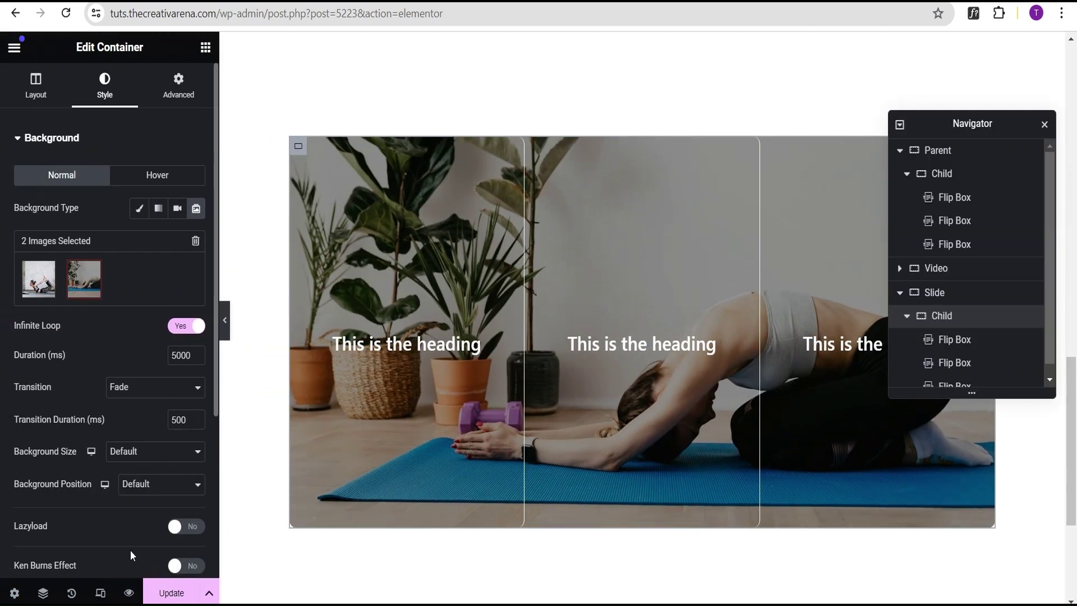
# - Check the slideshow flip box section in the tablet and mobile portrait previews, and return to the desktop view
pyautogui.click(100, 593)
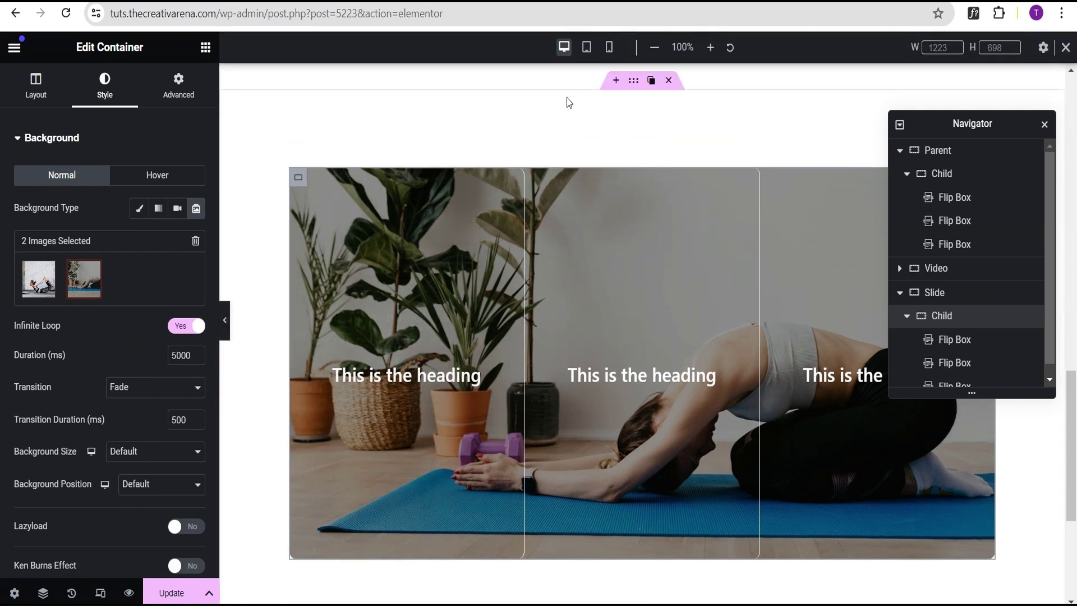
pyautogui.click(585, 47)
pyautogui.scroll(-2, 913, 422)
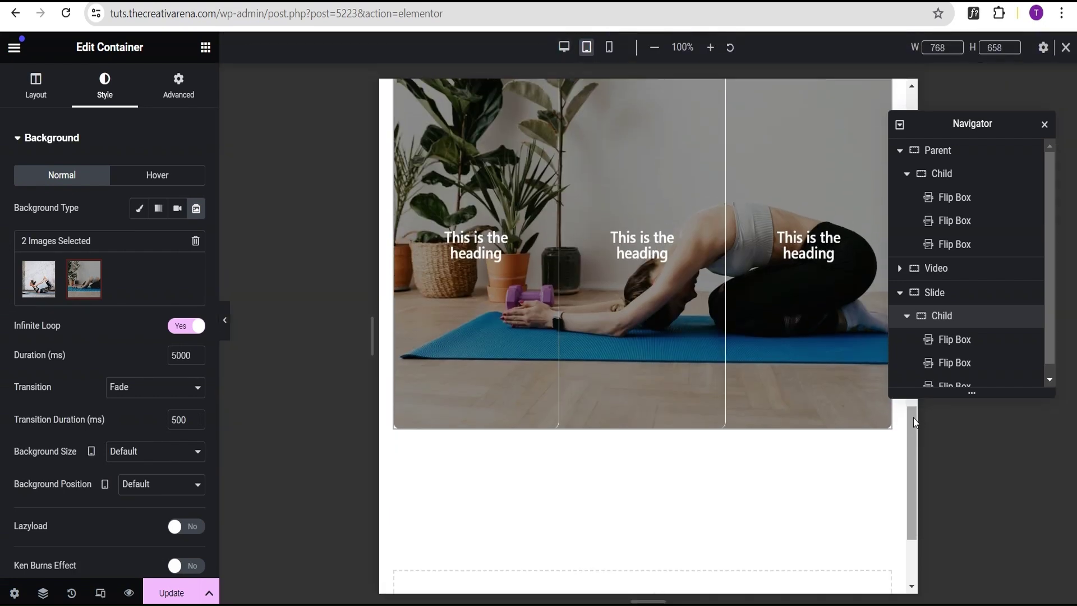
pyautogui.scroll(1, 860, 460)
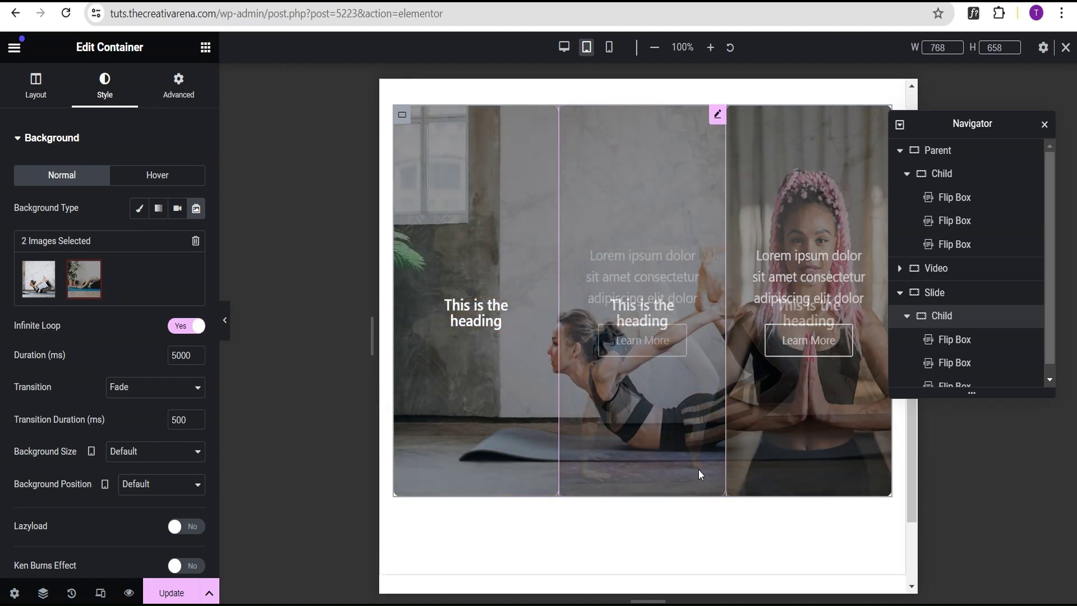
pyautogui.click(608, 47)
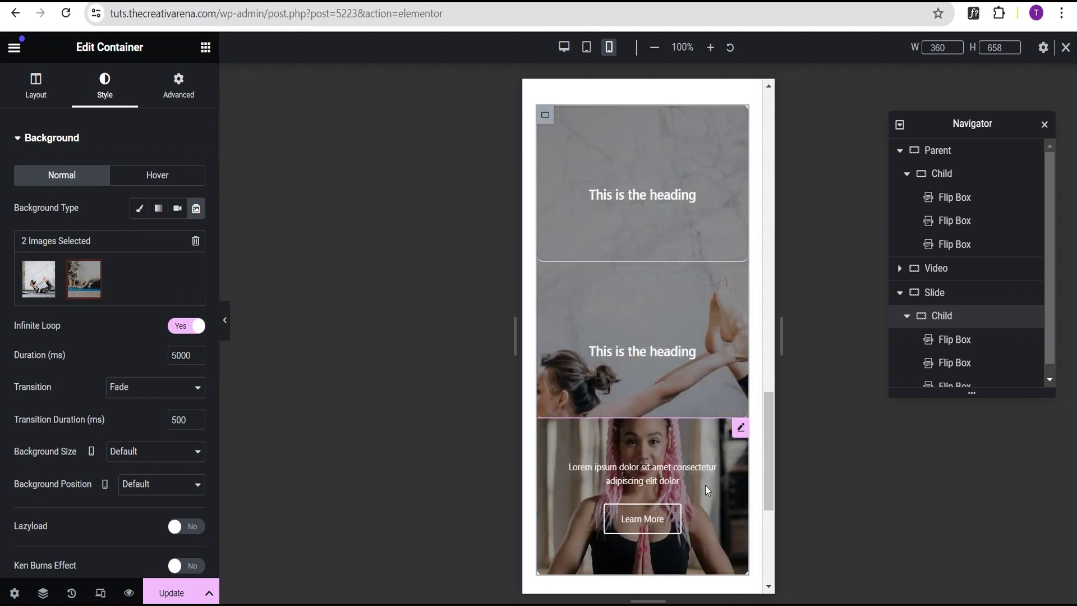
pyautogui.click(1066, 48)
# - Update the page, open its preview, and test the flip boxes in the image, video and slideshow sections
pyautogui.click(171, 592)
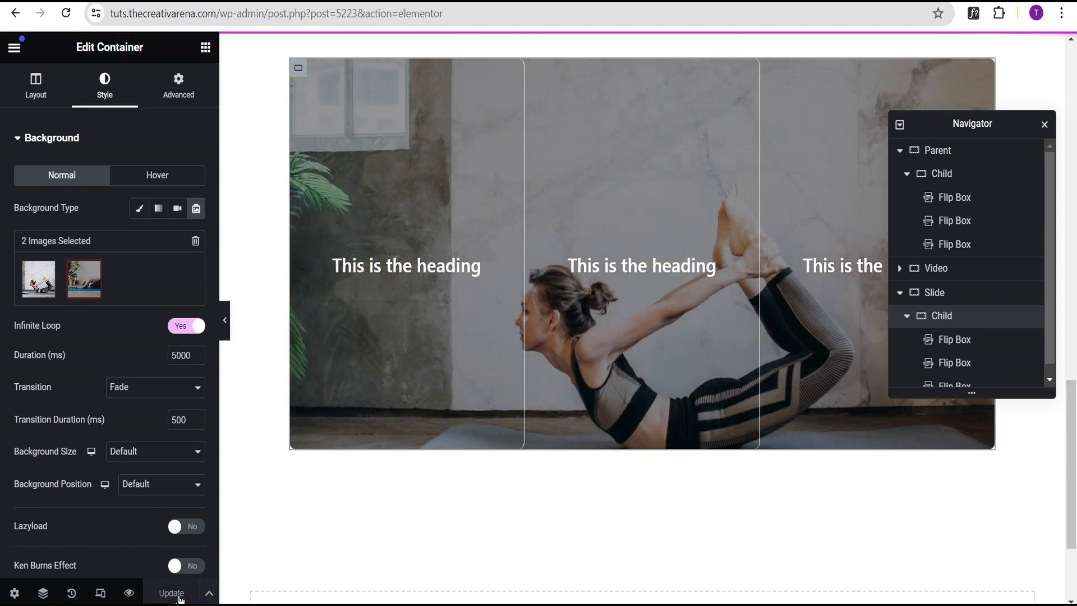
pyautogui.click(130, 596)
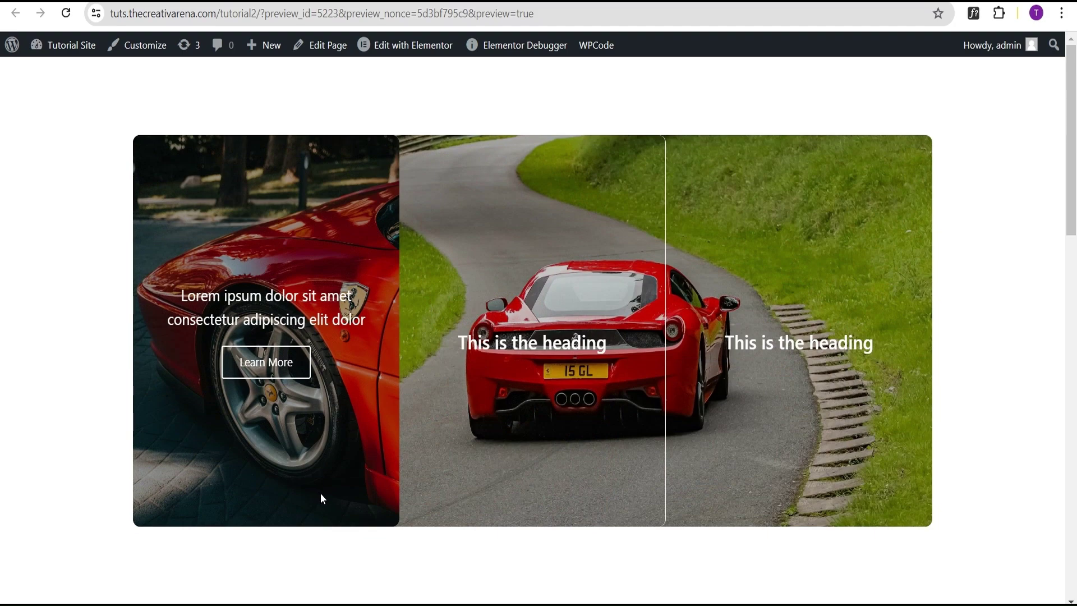
pyautogui.scroll(-10, 891, 472)
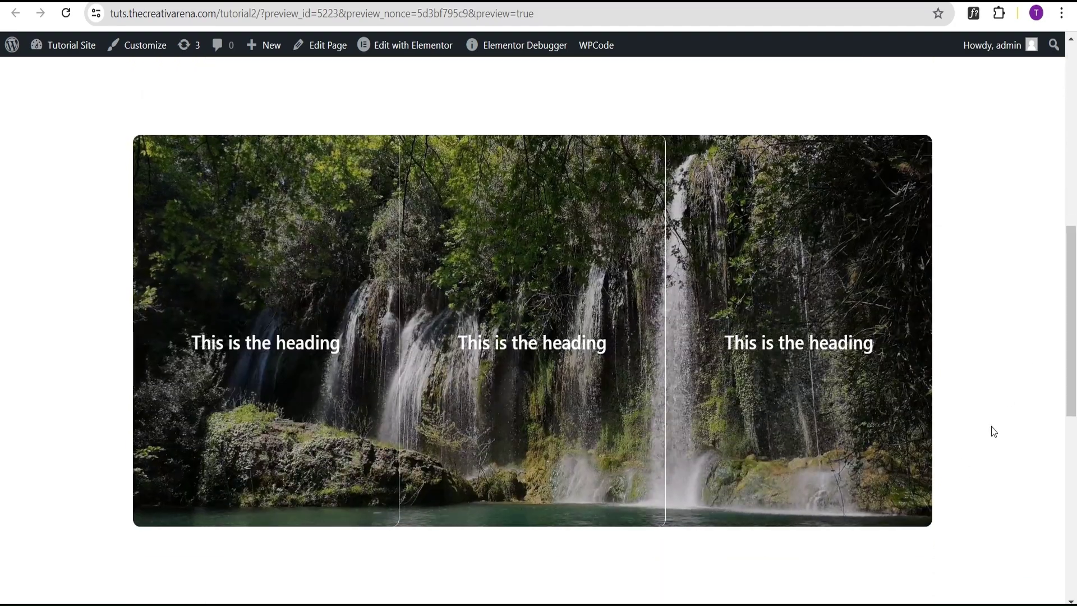
pyautogui.moveTo(791, 453)
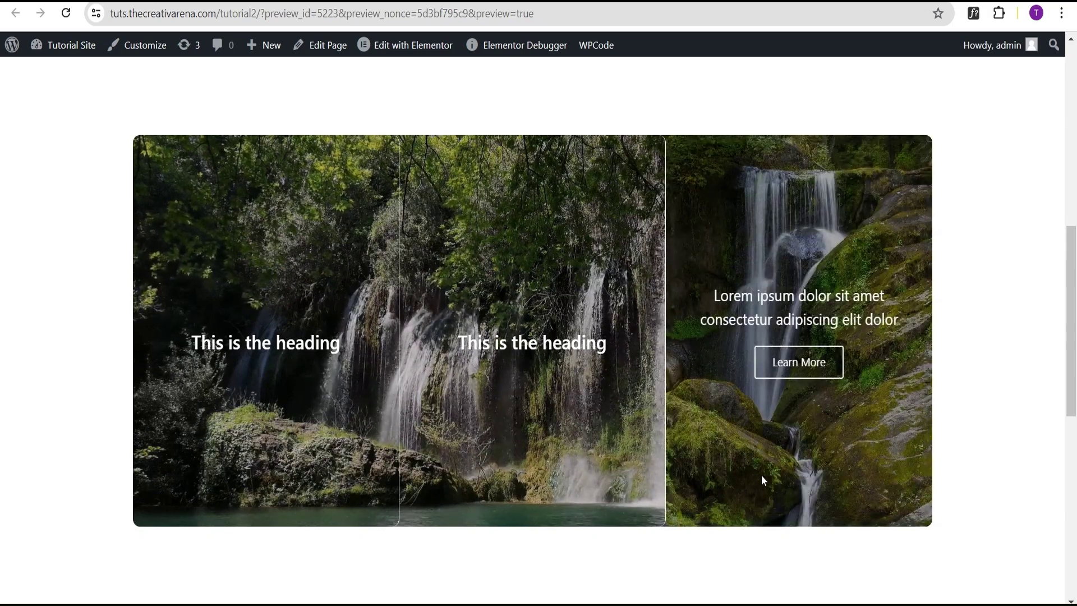
pyautogui.moveTo(330, 474)
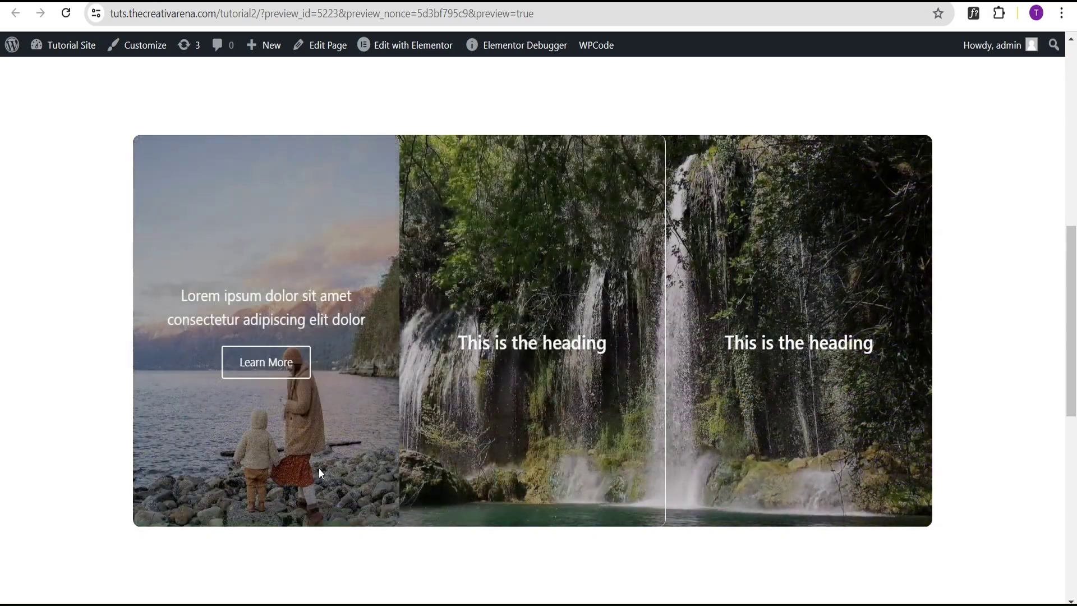
pyautogui.scroll(-7, 604, 432)
pyautogui.scroll(-3, 1055, 335)
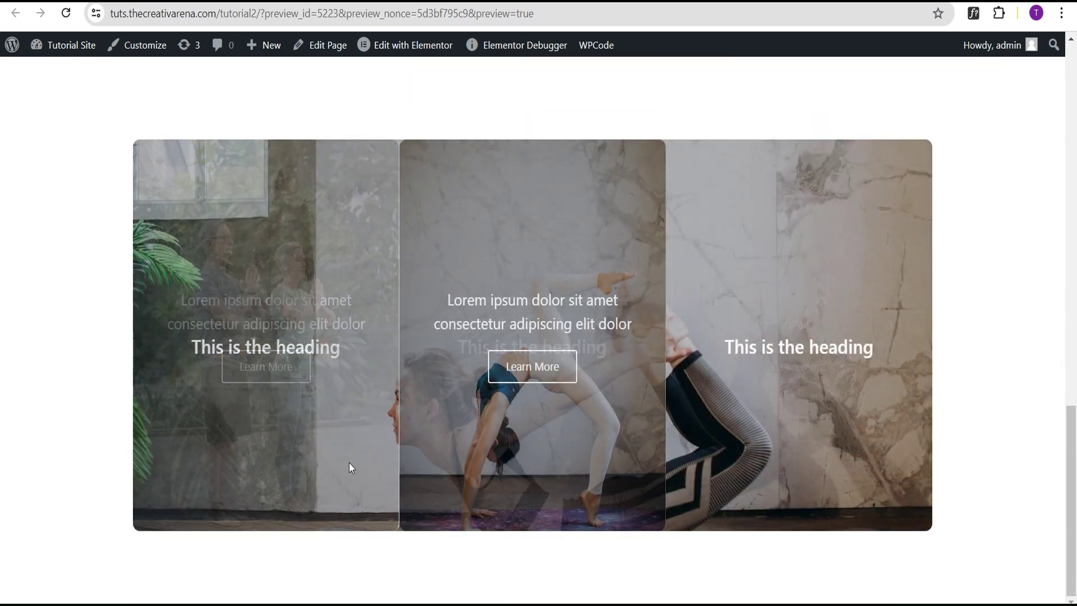
# - Review the layout of all three flip box sections once more across the whole preview page
pyautogui.scroll(3, 1012, 395)
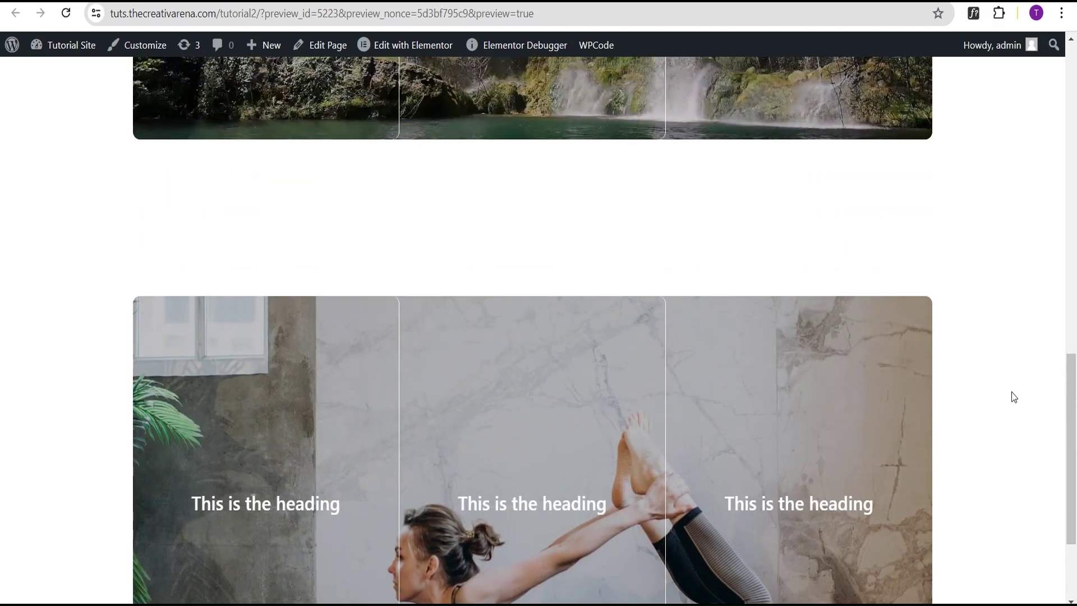
pyautogui.scroll(7, 1013, 397)
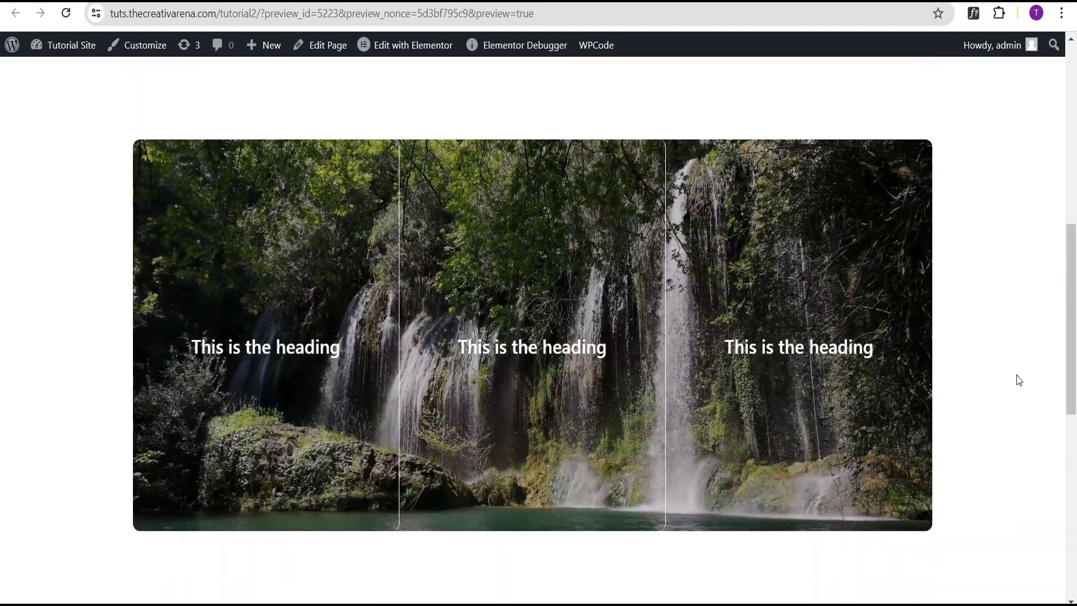
pyautogui.scroll(5, 987, 382)
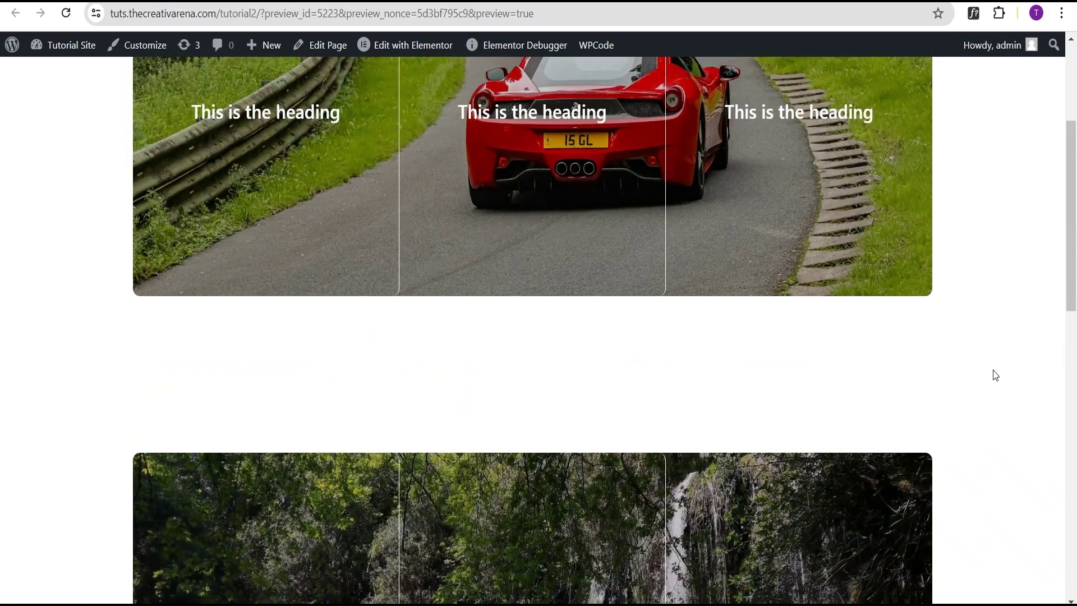
pyautogui.scroll(4, 997, 367)
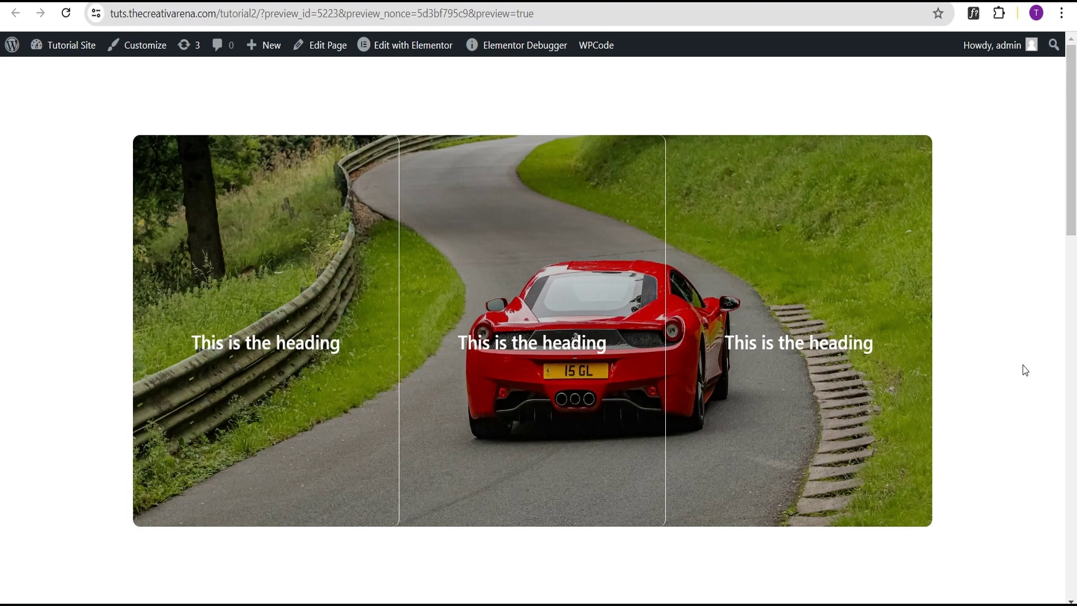
pyautogui.scroll(-12, 1022, 370)
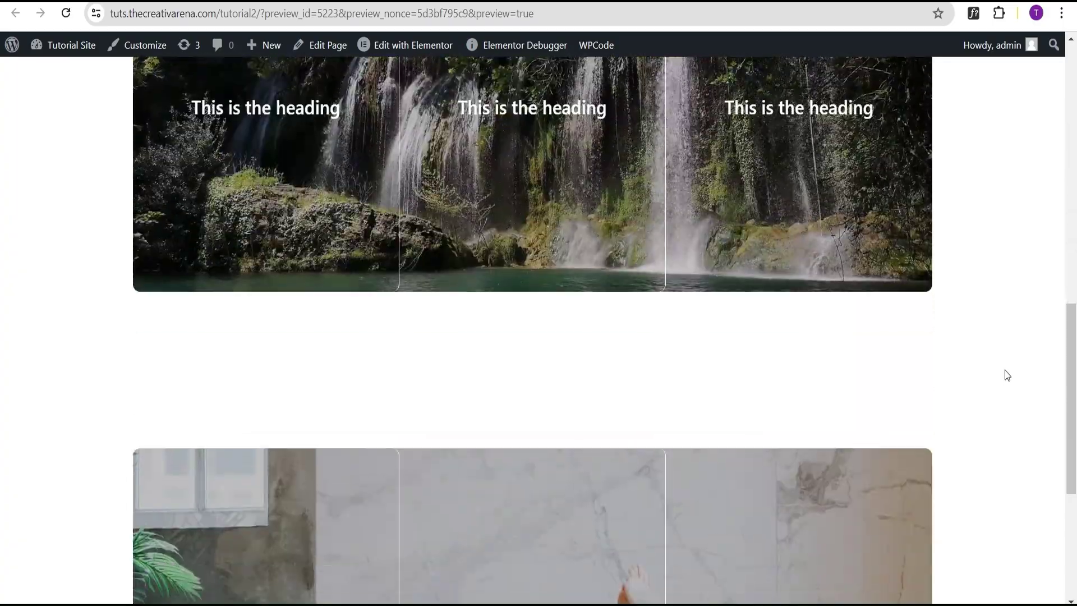
pyautogui.scroll(-4, 1005, 373)
pyautogui.scroll(8, 1004, 373)
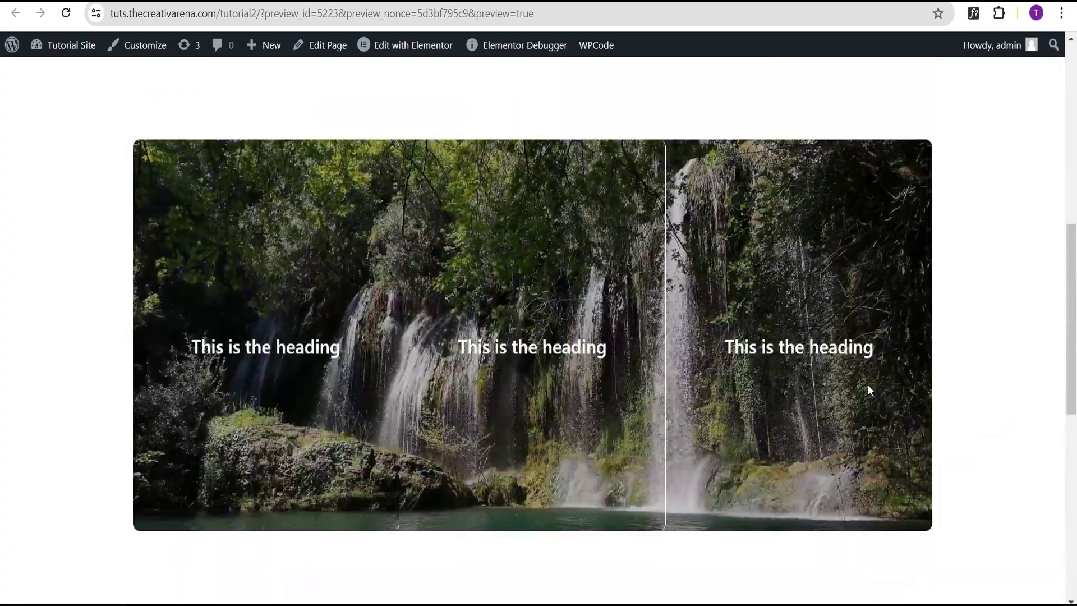